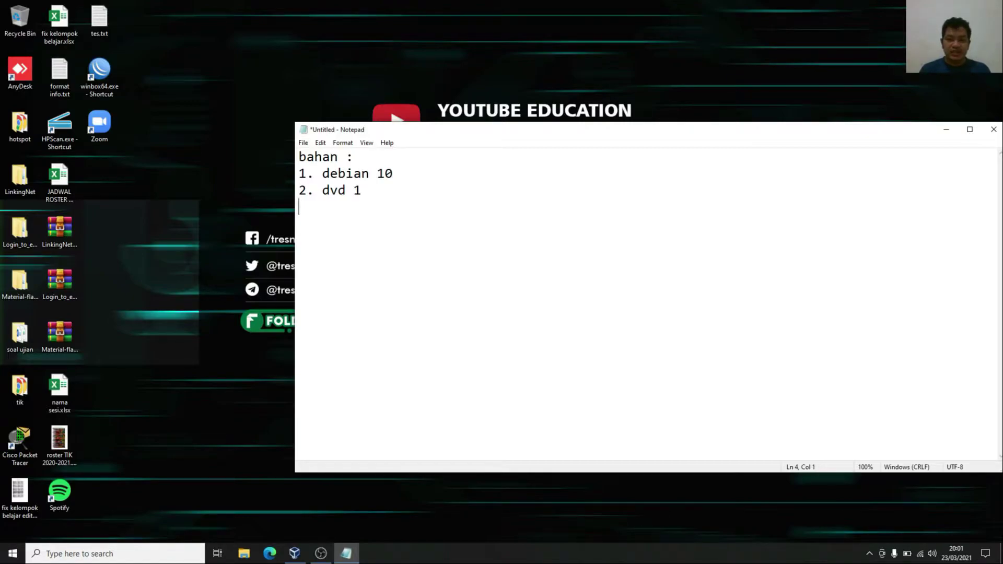
Step: Add item '3. web server = apache2' to the Notepad list
{"action": "type", "text": "3"}
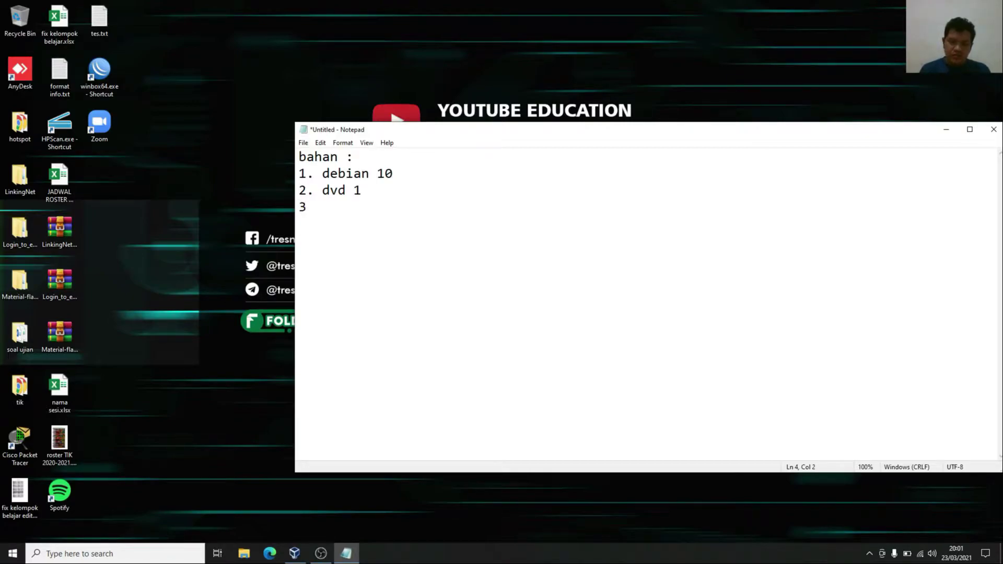
{"action": "type", "text": ". webs"}
{"action": "key", "text": "BackSpace"}
{"action": "type", "text": "server "}
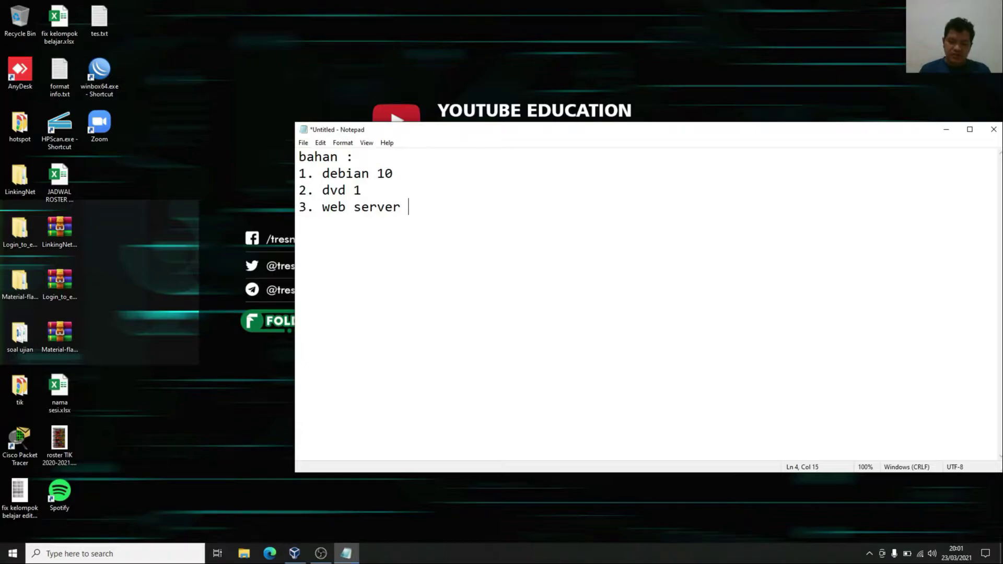
{"action": "type", "text": "="}
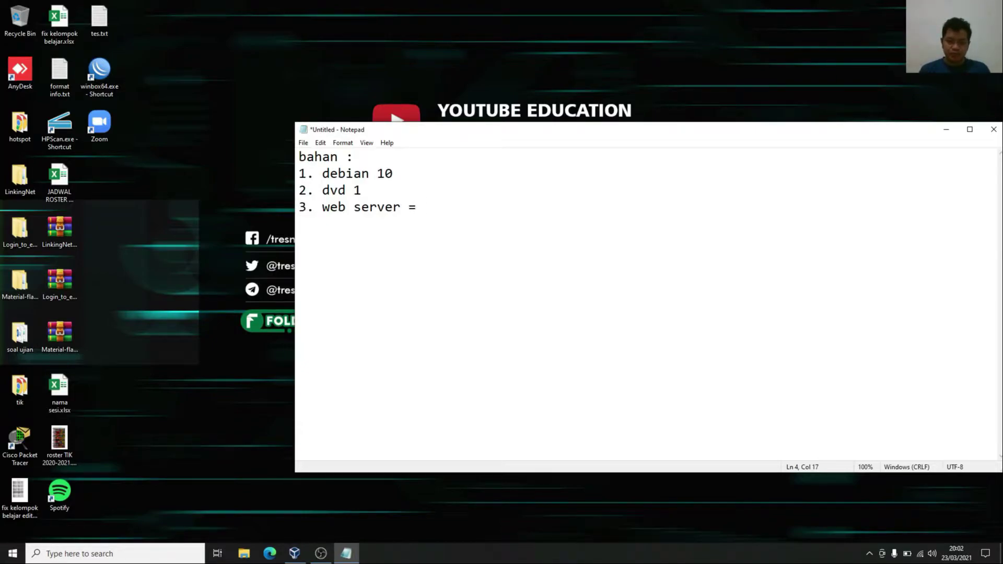
{"action": "type", "text": " a"}
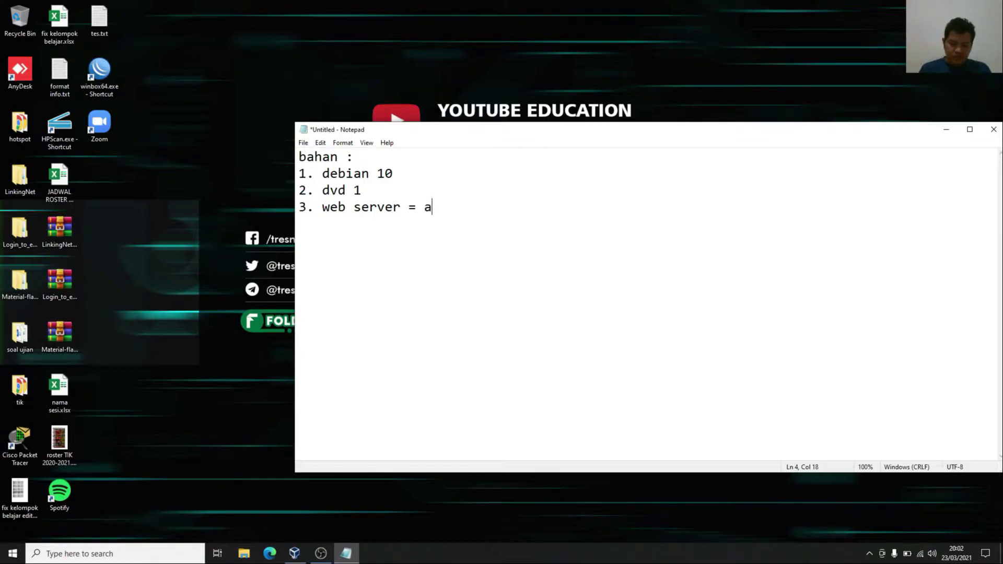
{"action": "type", "text": "pache2"}
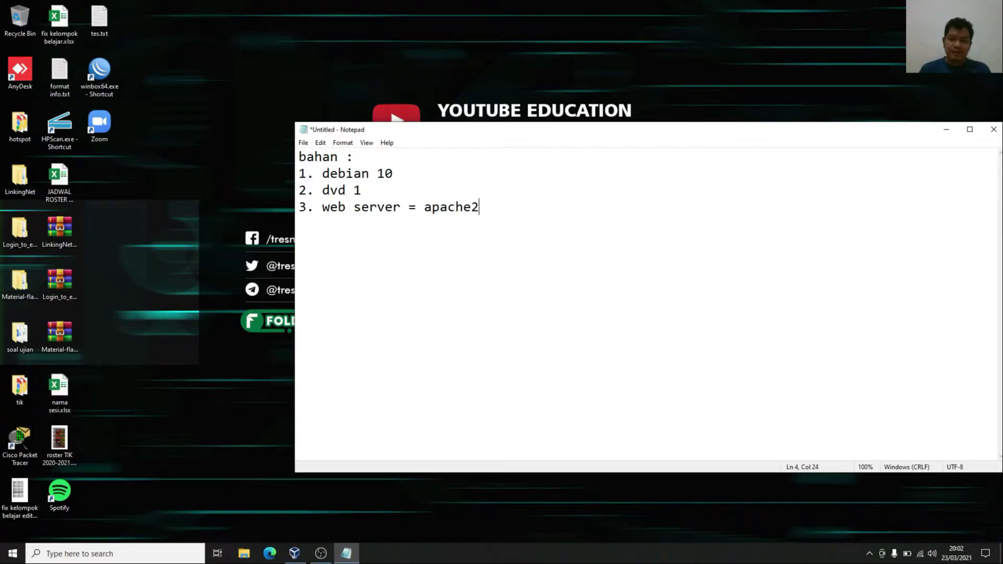
{"action": "key", "text": "Return"}
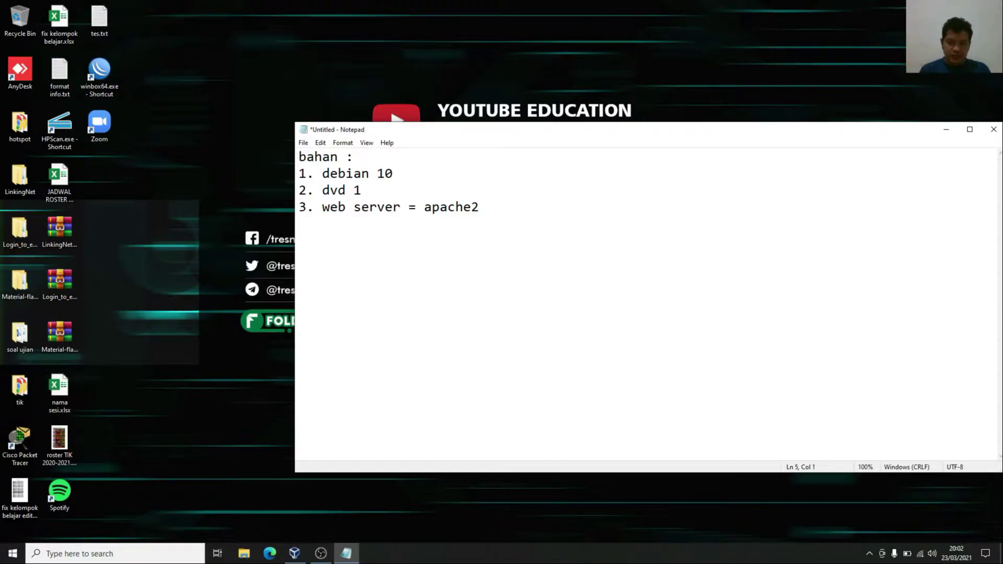
Step: Add items '4. wordpress = php, mysql' and '5. database = mariadb'
{"action": "type", "text": "4"}
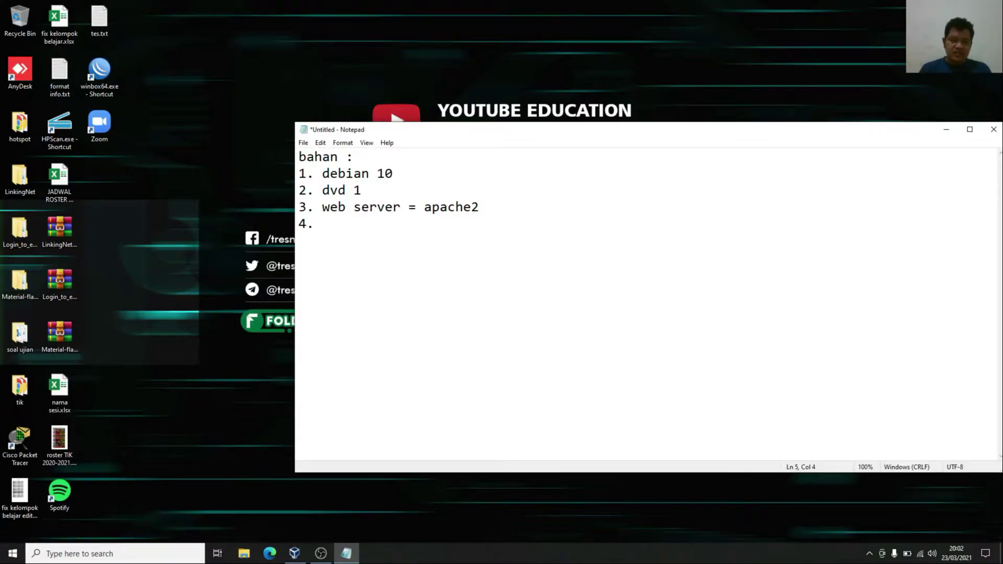
{"action": "type", "text": ". php"}
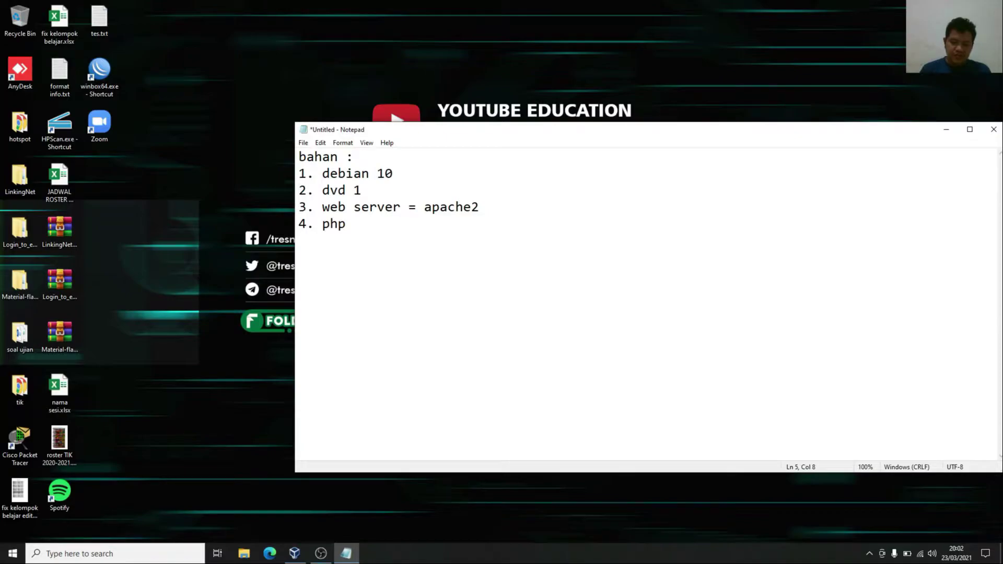
{"action": "type", "text": " :"}
{"action": "key", "text": "BackSpace"}
{"action": "key", "text": "BackSpace"}
{"action": "key", "text": "BackSpace"}
{"action": "key", "text": "BackSpace"}
{"action": "key", "text": "BackSpace"}
{"action": "type", "text": "wordpress"}
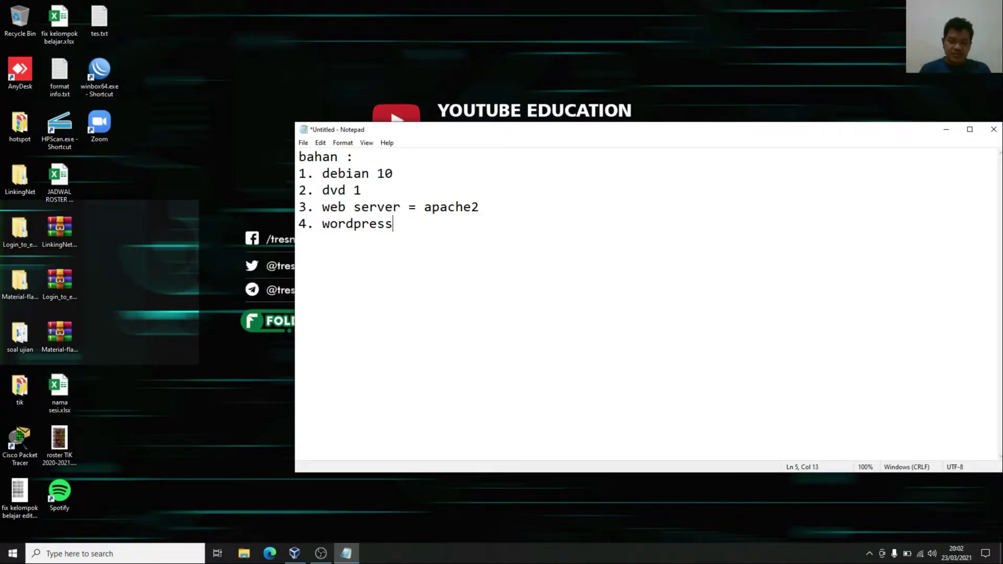
{"action": "type", "text": " ="}
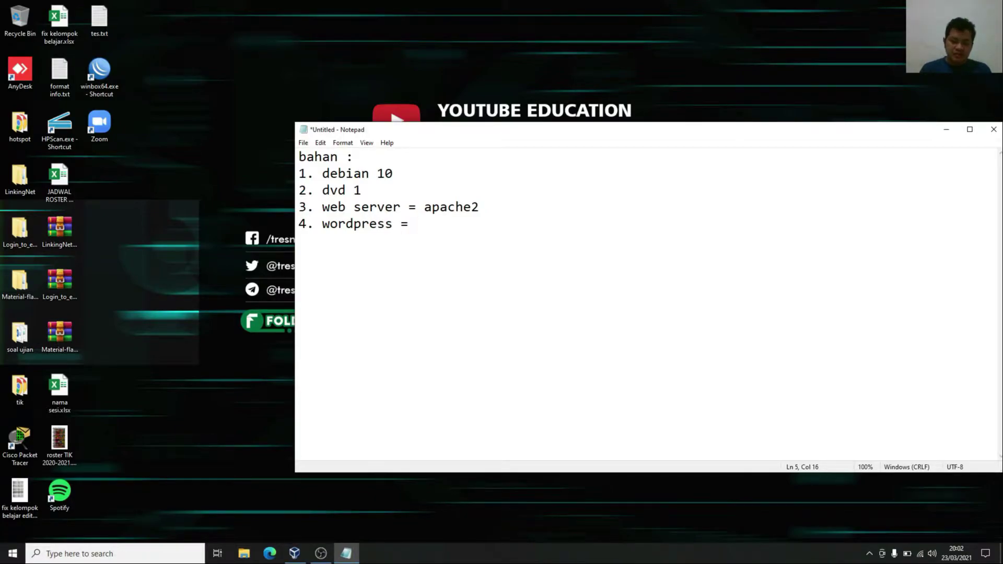
{"action": "type", "text": " php, mysql"}
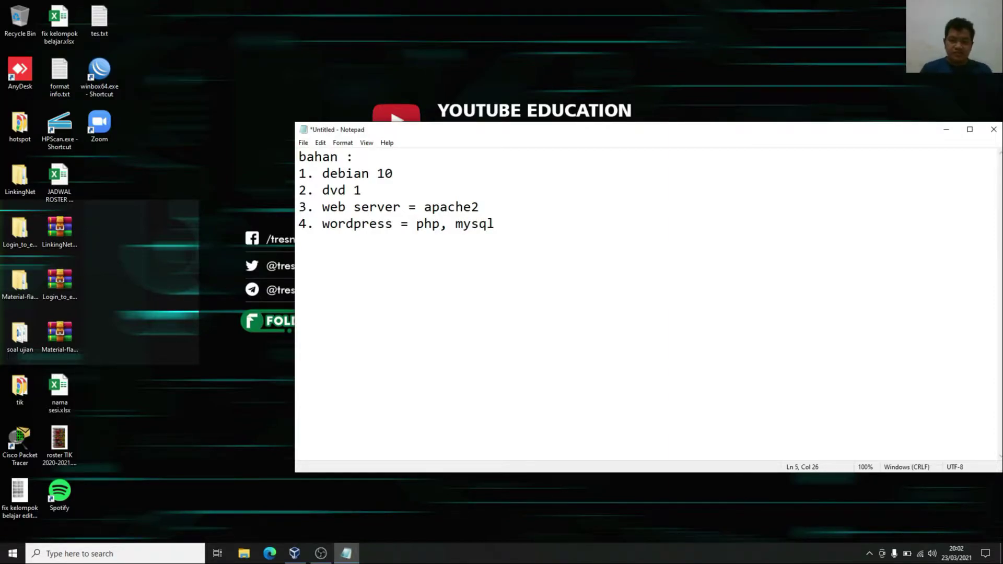
{"action": "key", "text": "Return"}
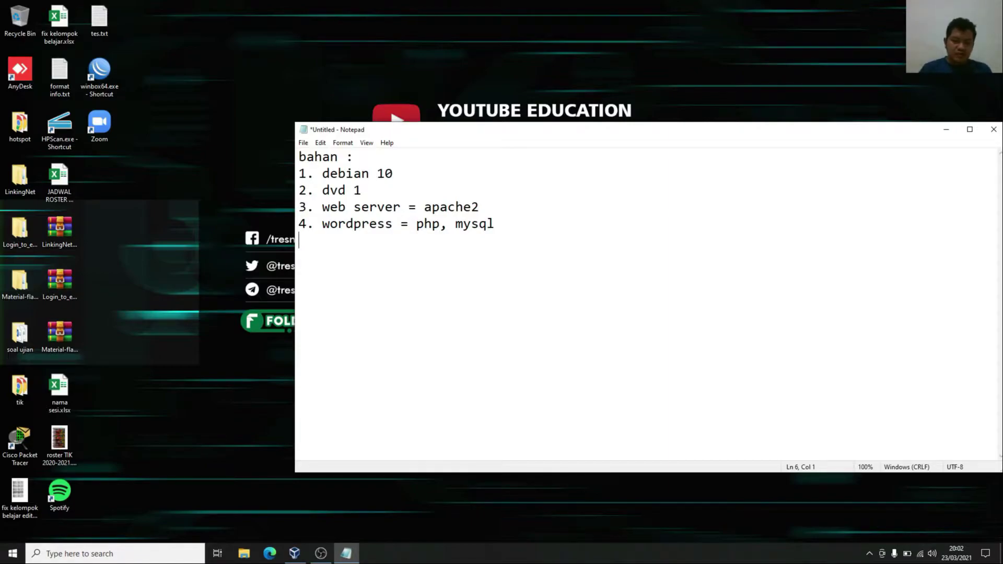
{"action": "type", "text": "5"}
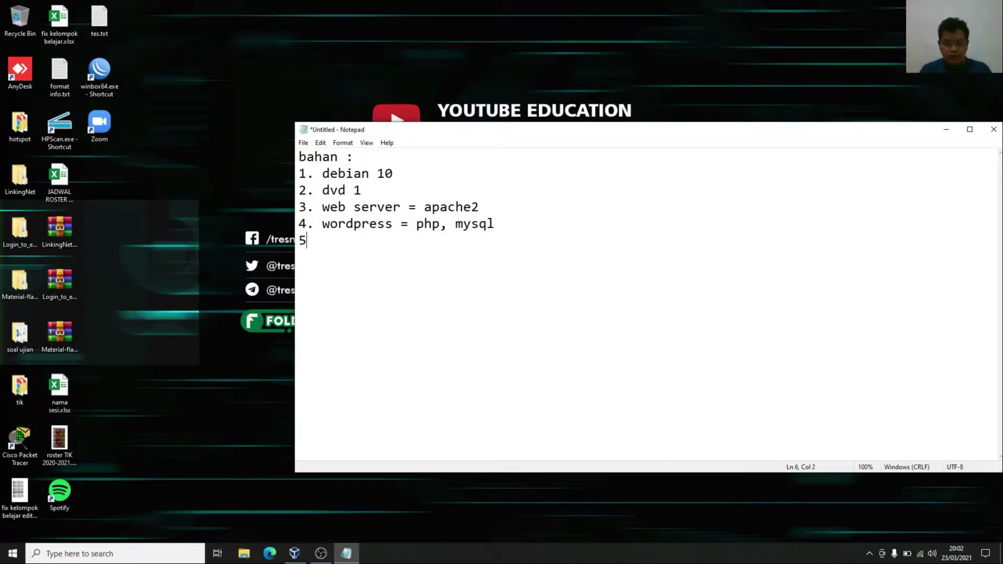
{"action": "type", "text": ". data"}
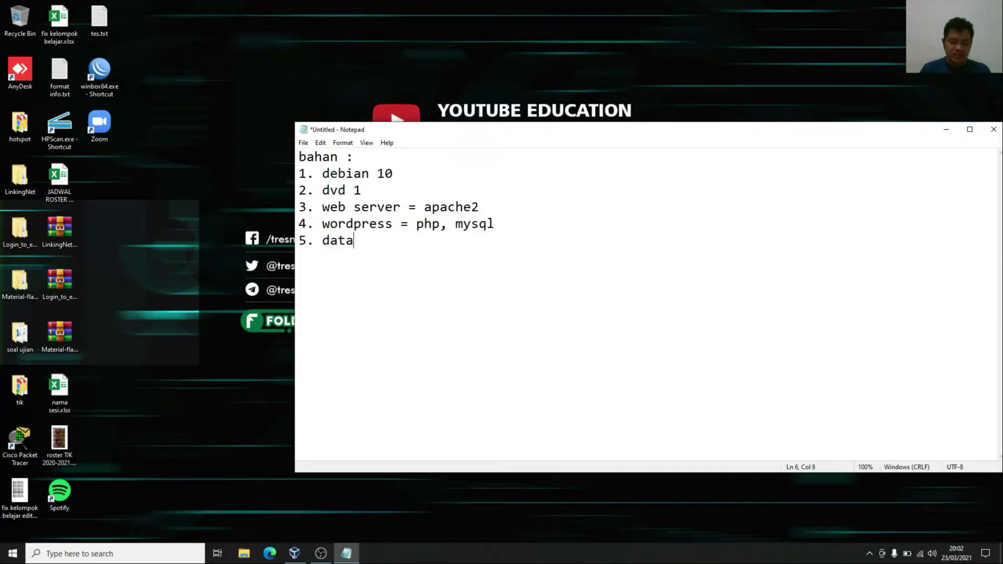
{"action": "type", "text": "base = "}
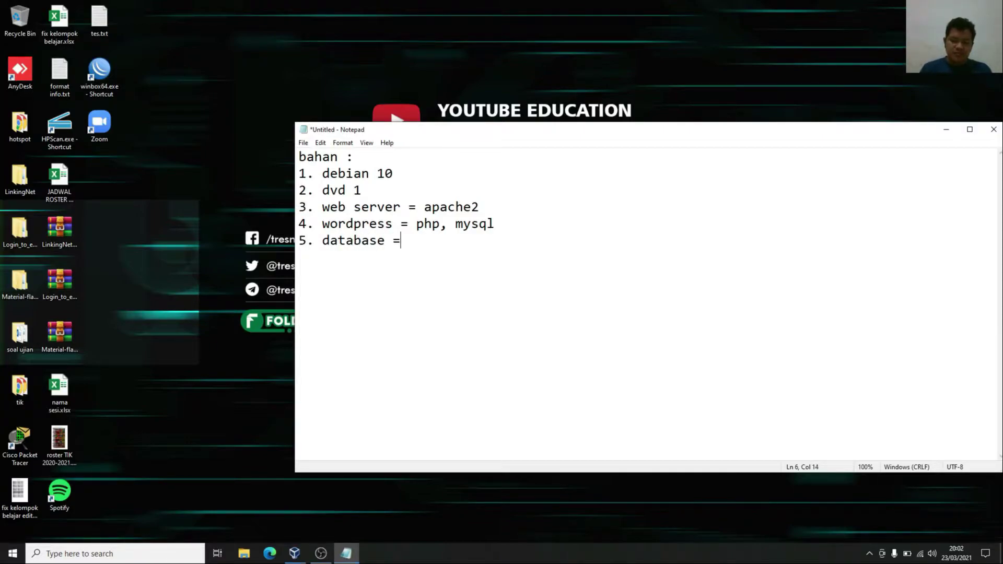
{"action": "type", "text": "mariadb"}
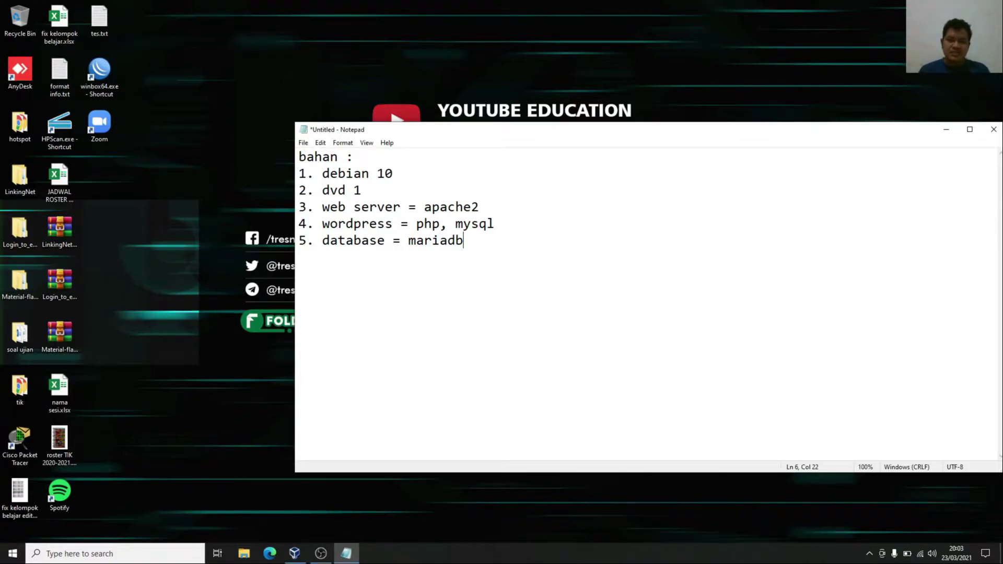
Step: Minimize Notepad and start the wordpress VM from VirtualBox Manager, dismissing the keyboard notice
{"action": "left_click", "coordinate": [851, 107]}
{"action": "left_click", "coordinate": [295, 554]}
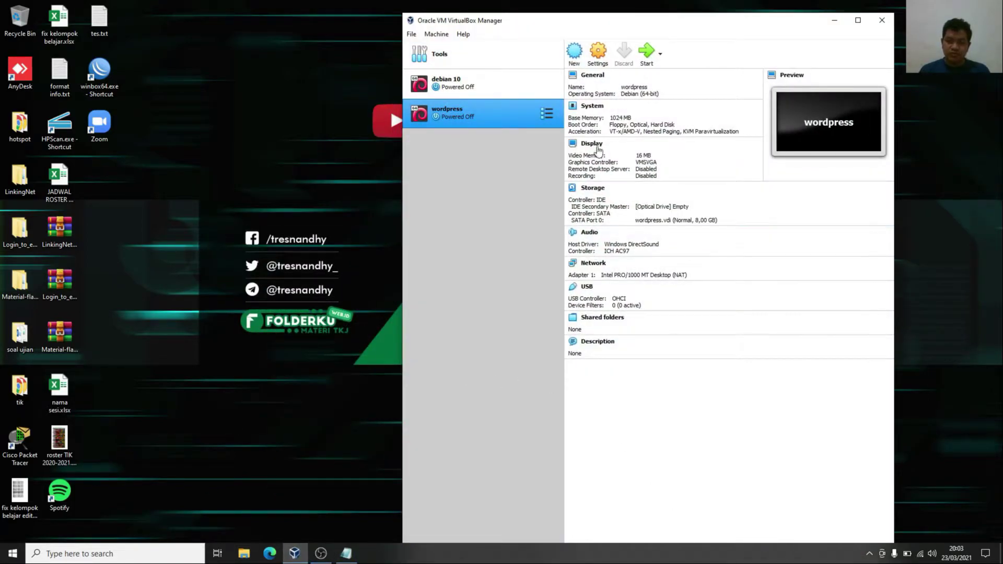
{"action": "left_click_drag", "start_coordinate": [648, 29], "coordinate": [632, 17]}
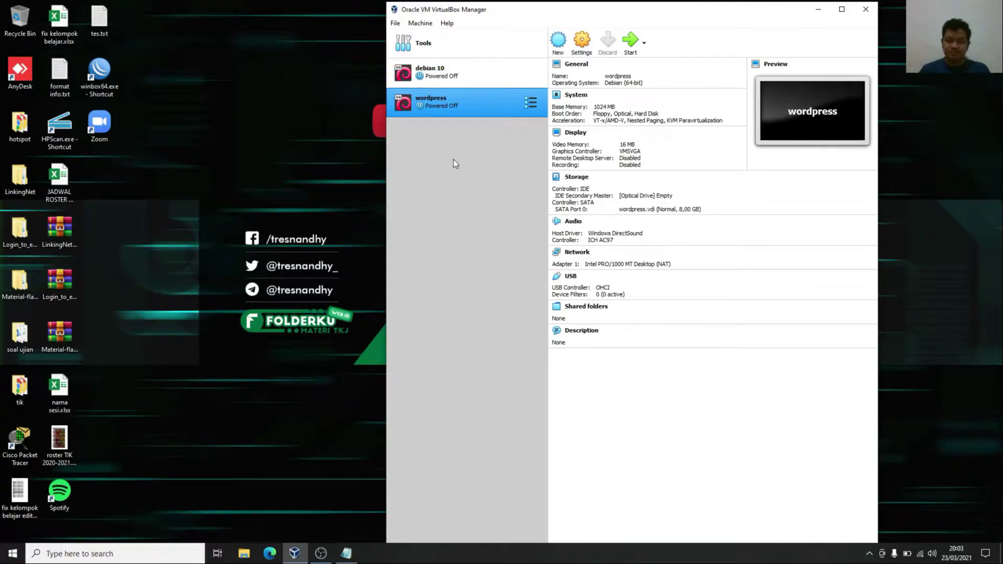
{"action": "left_click", "coordinate": [433, 107]}
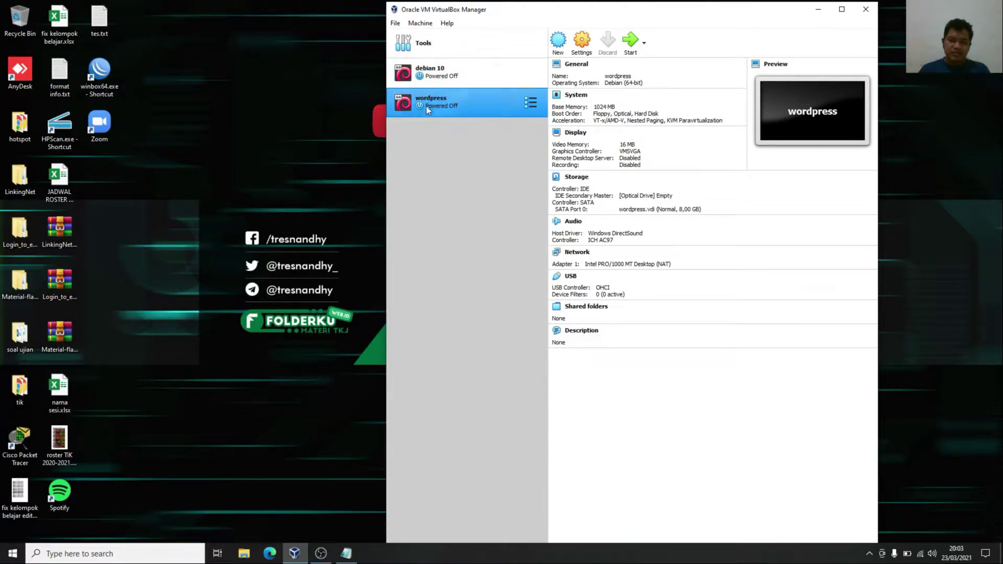
{"action": "left_click", "coordinate": [630, 41]}
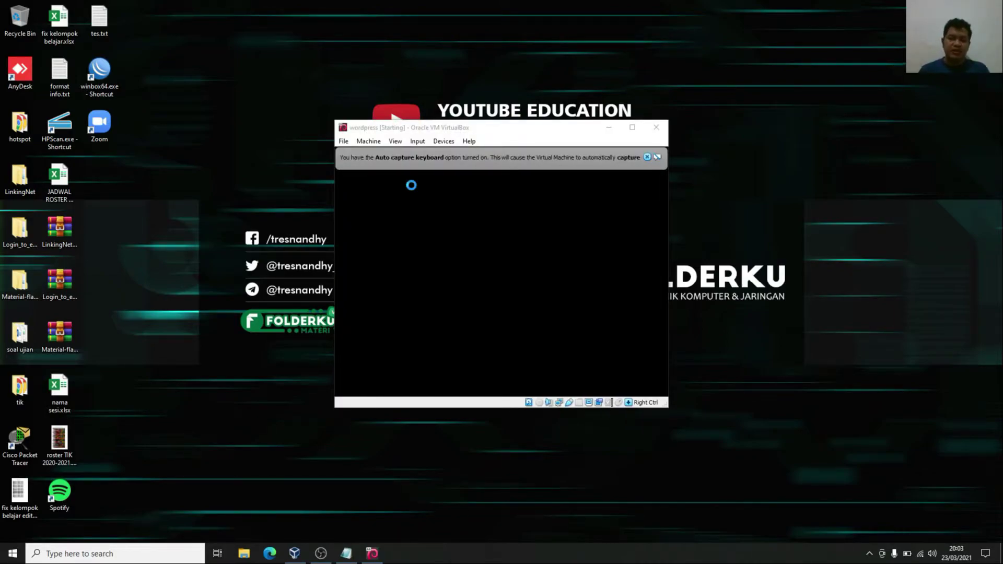
{"action": "left_click", "coordinate": [647, 157]}
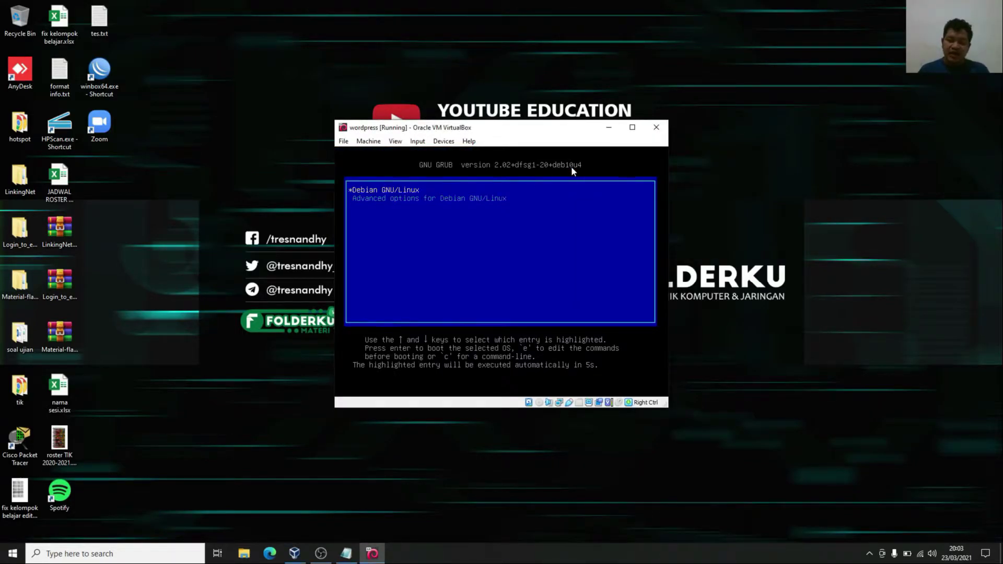
Step: Boot Debian from GRUB, log in as root with the account password, and enable scaled mode
{"action": "key", "text": "Return"}
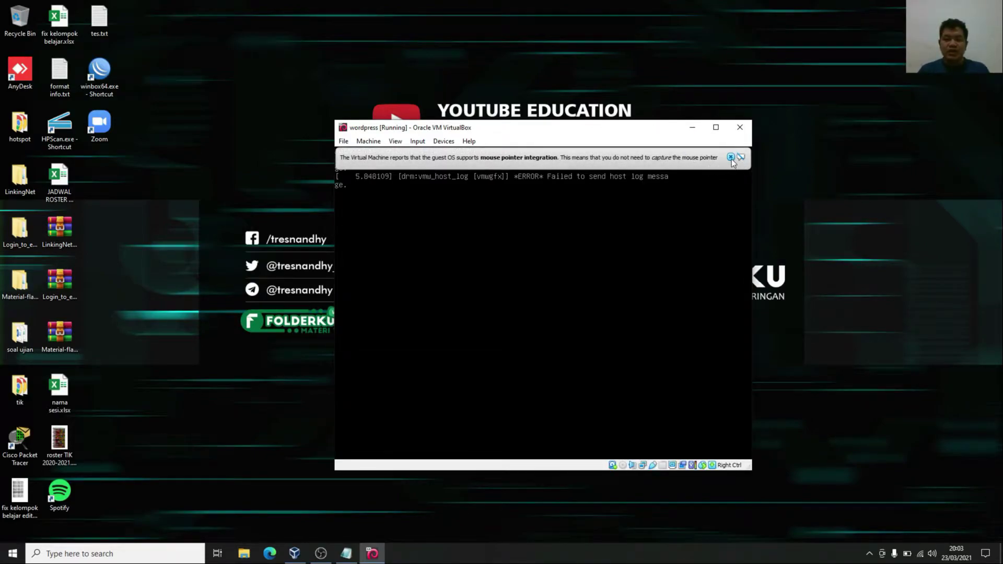
{"action": "left_click", "coordinate": [731, 157]}
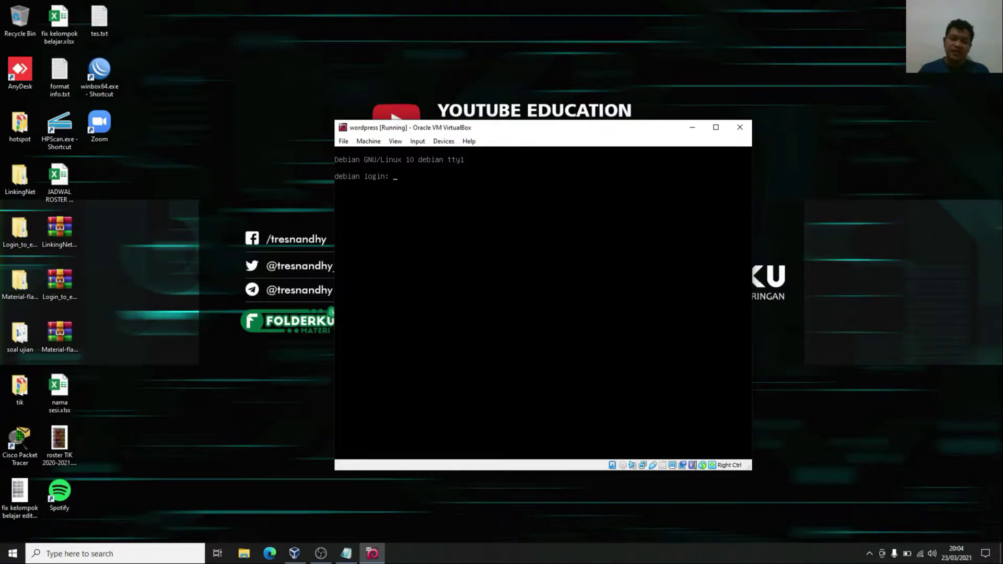
{"action": "key", "text": "Return"}
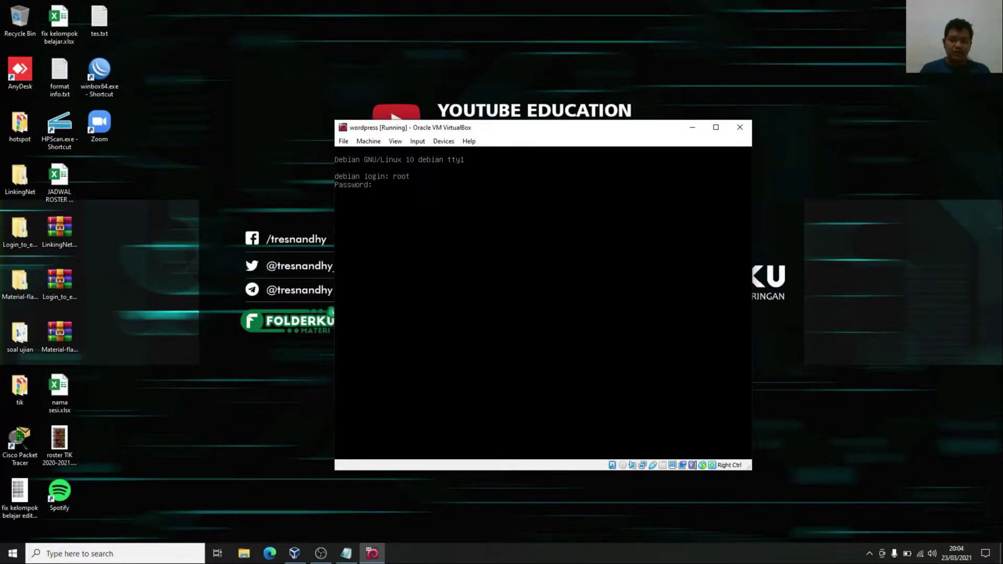
{"action": "key", "text": "Return"}
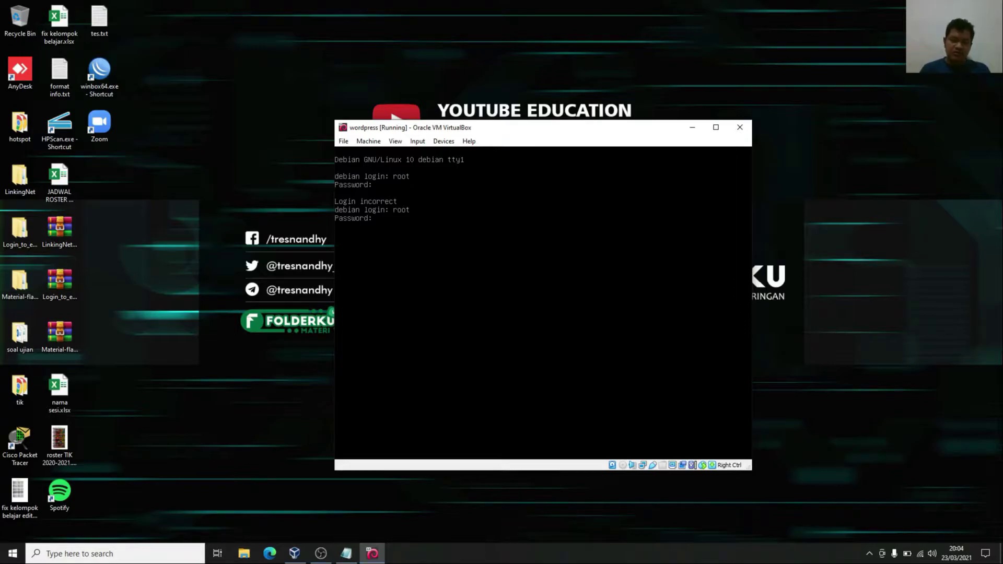
{"action": "key", "text": "Return"}
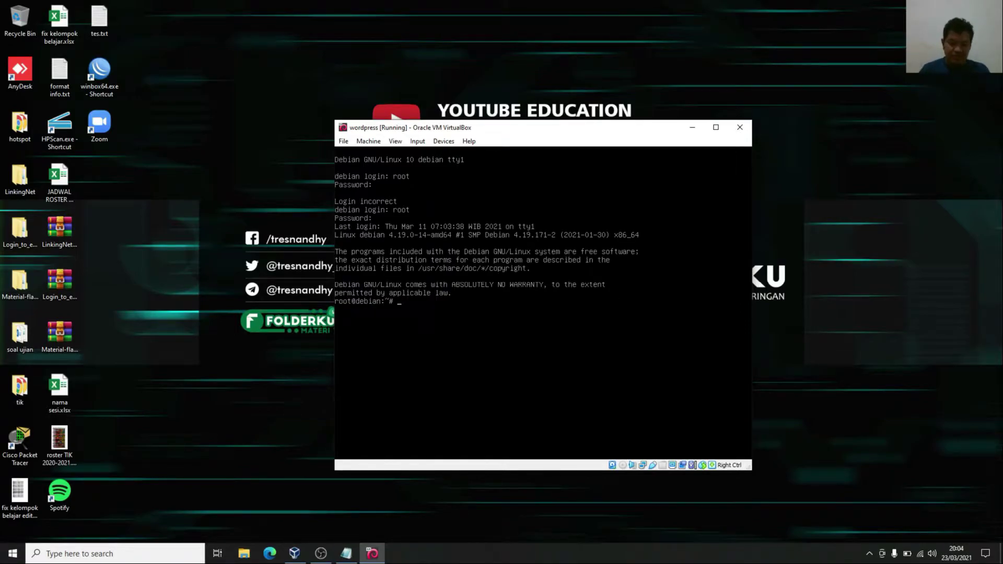
{"action": "key", "text": "Control_R+c"}
{"action": "key", "text": "Return"}
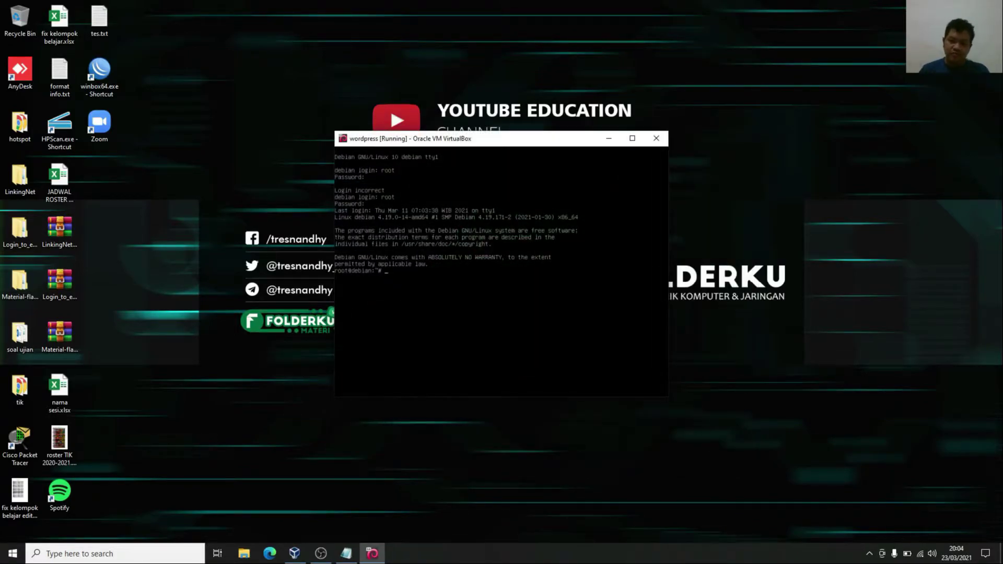
Step: Maximize the VM window, ping google.com until replies arrive, stop it, and run clear
{"action": "left_click", "coordinate": [632, 138]}
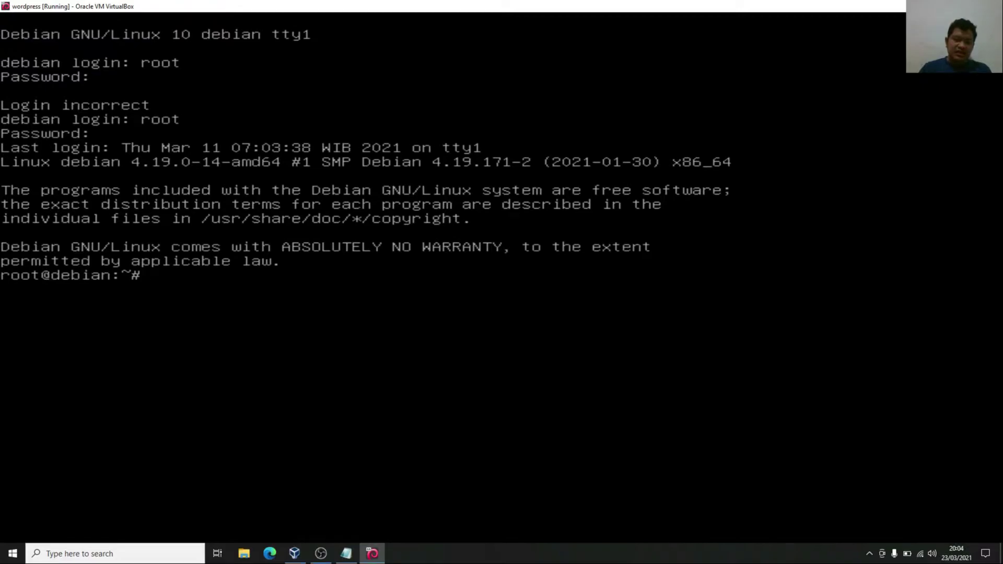
{"action": "type", "text": "ping"}
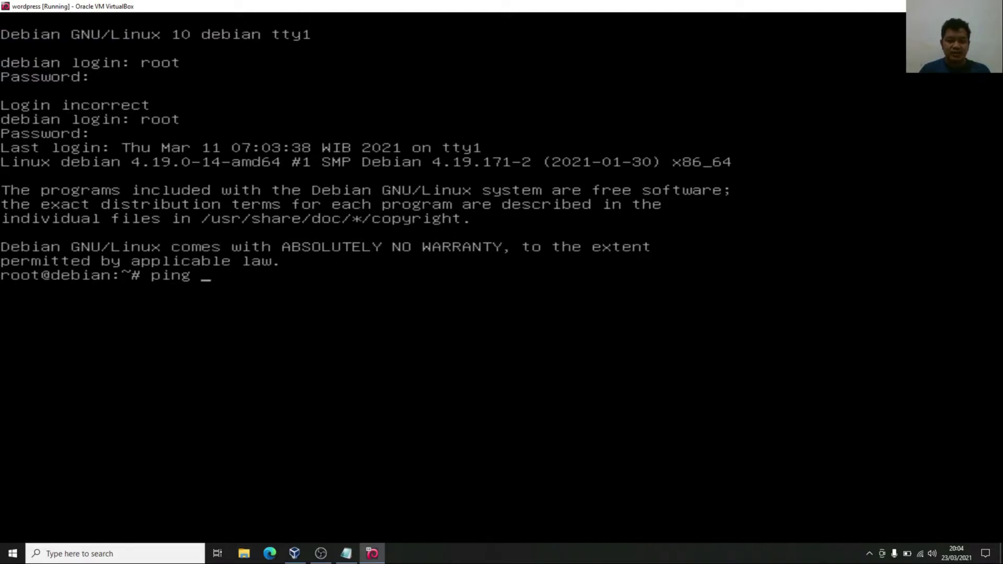
{"action": "type", "text": "google"}
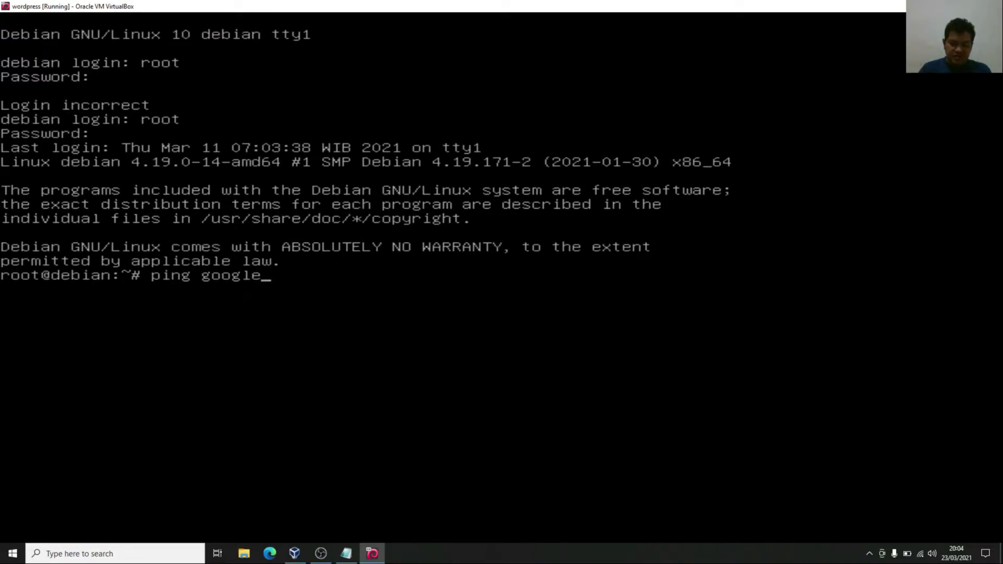
{"action": "type", "text": ".com"}
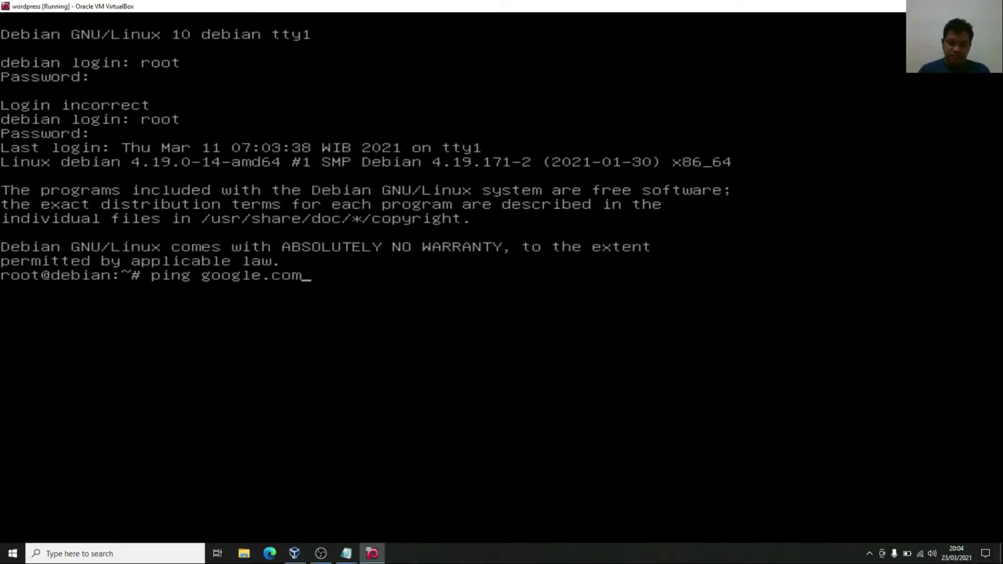
{"action": "key", "text": "Return"}
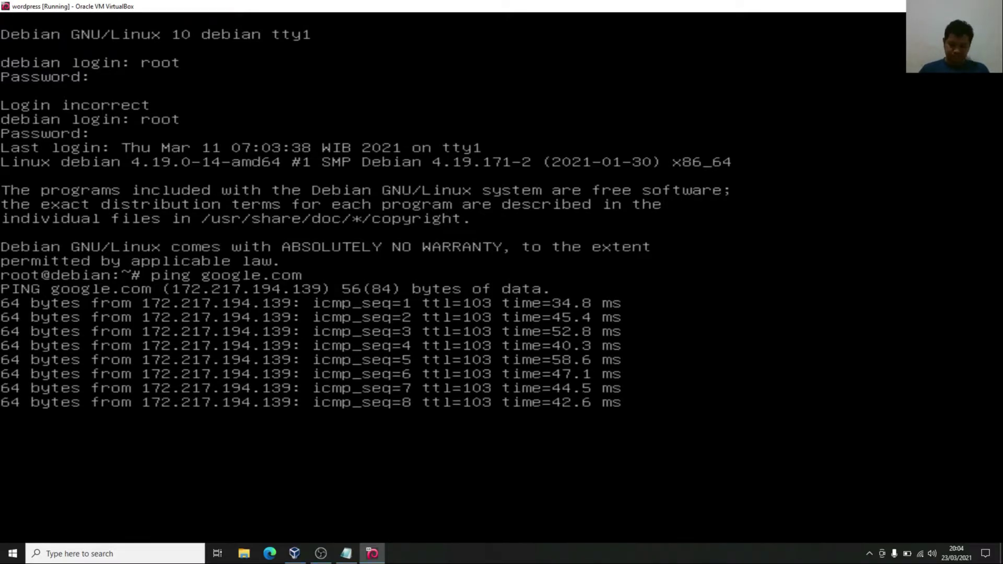
{"action": "key", "text": "ctrl+c"}
{"action": "type", "text": "cl"}
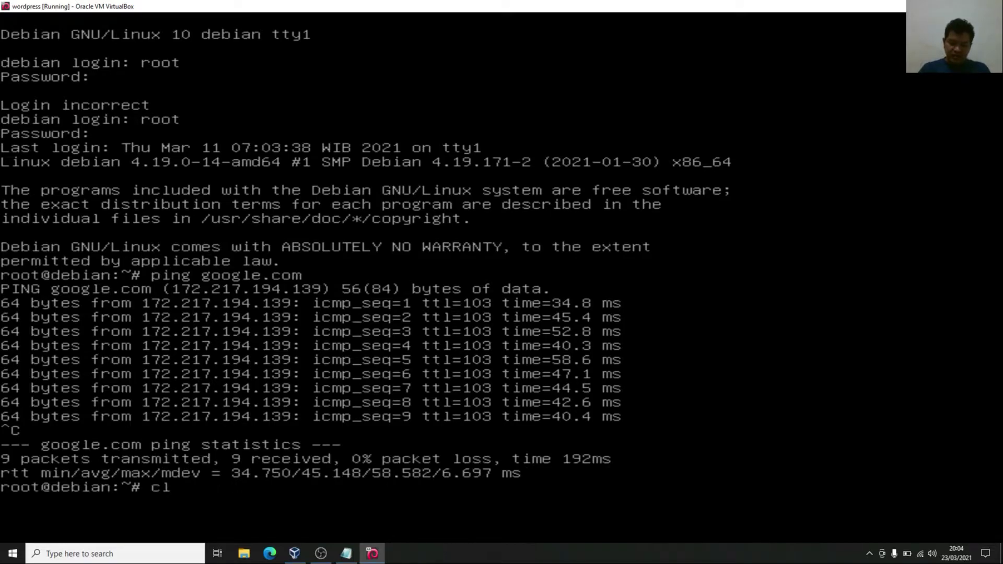
{"action": "type", "text": "ear"}
{"action": "key", "text": "Return"}
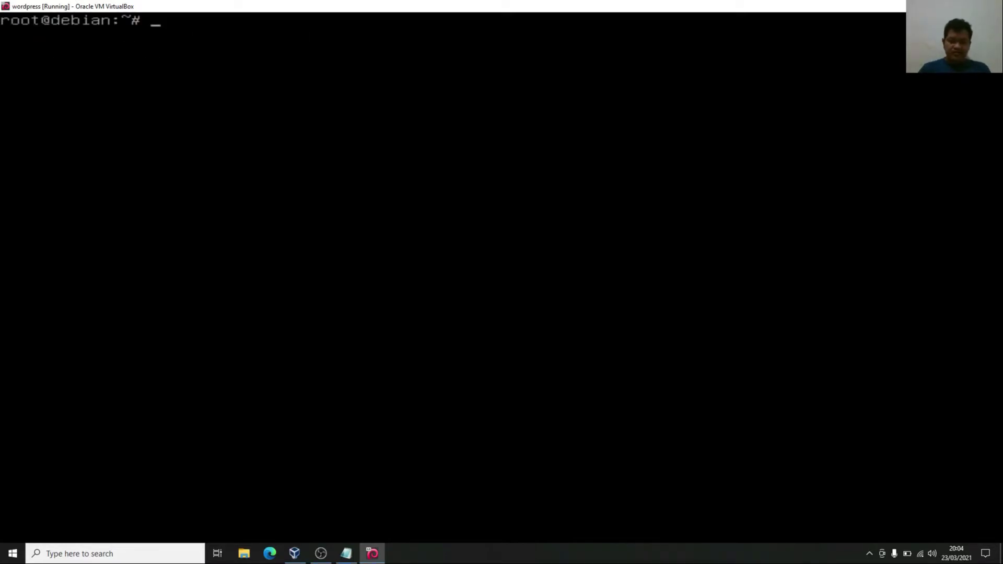
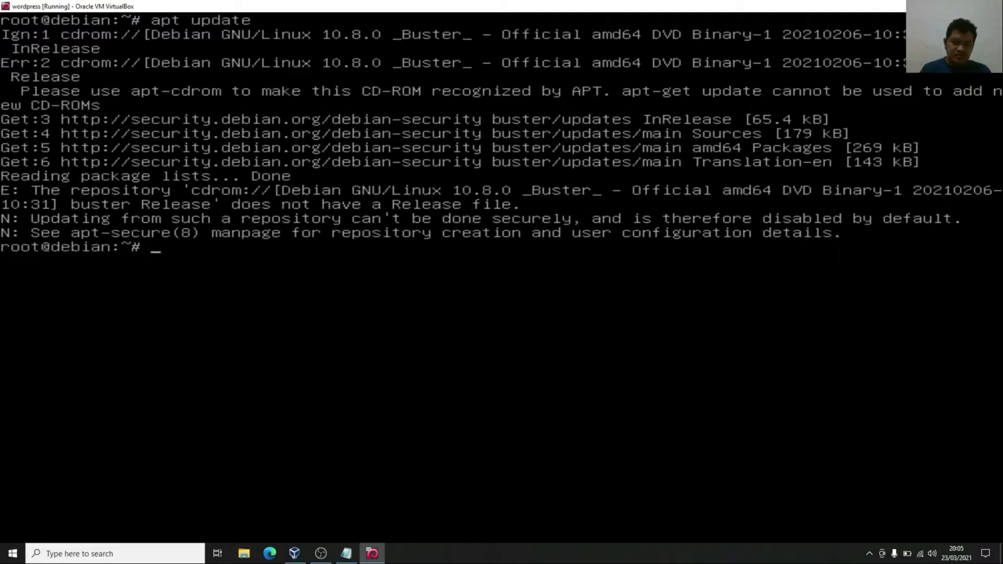
Step: Clear the apt update output with clear, leaving only a fresh root prompt
{"action": "type", "text": "clear"}
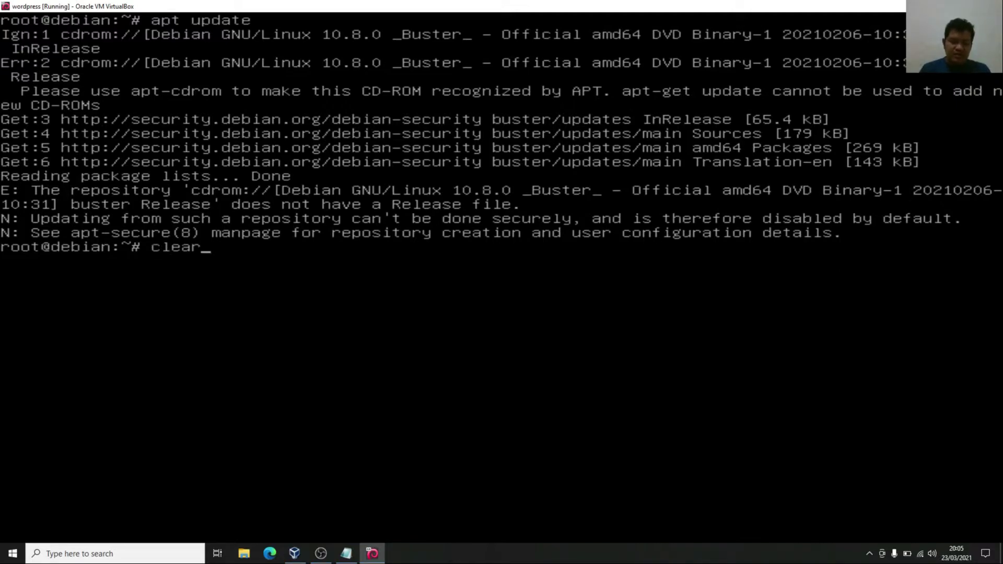
{"action": "key", "text": "Return"}
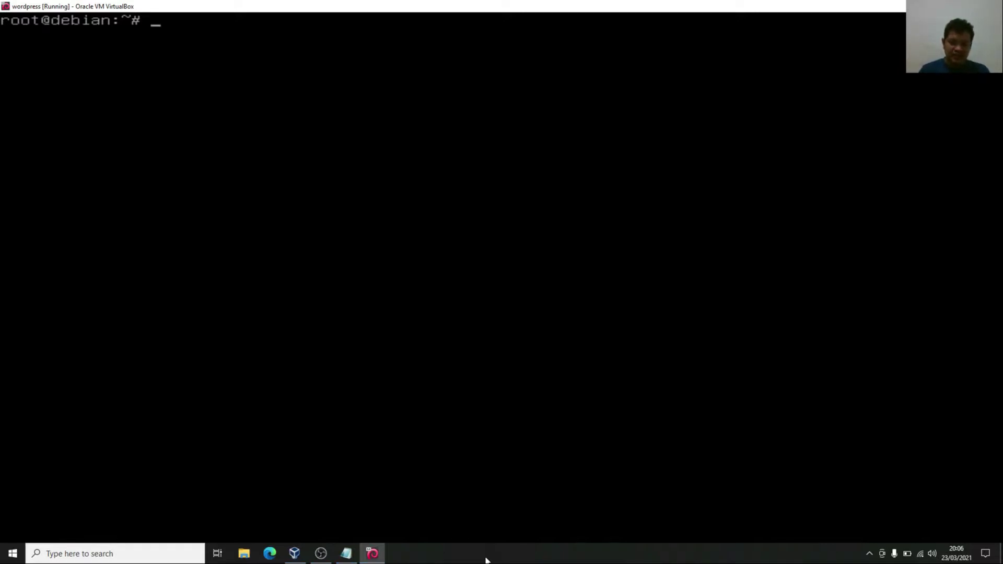
{"action": "left_click", "coordinate": [347, 553]}
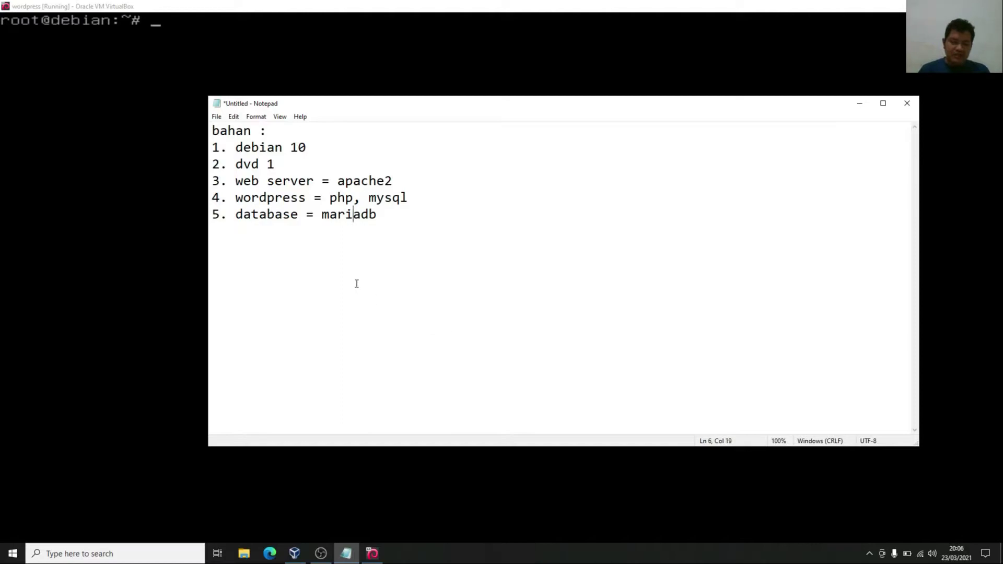
{"action": "left_click_drag", "start_coordinate": [238, 147], "coordinate": [363, 149]}
{"action": "left_click", "coordinate": [306, 180]}
{"action": "left_click_drag", "start_coordinate": [236, 164], "coordinate": [277, 166]}
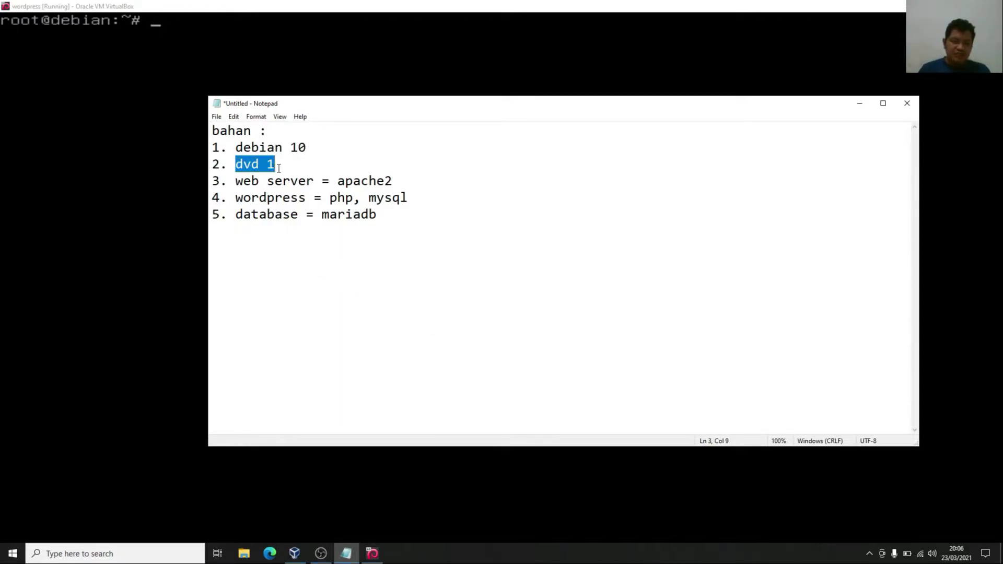
{"action": "left_click", "coordinate": [304, 234]}
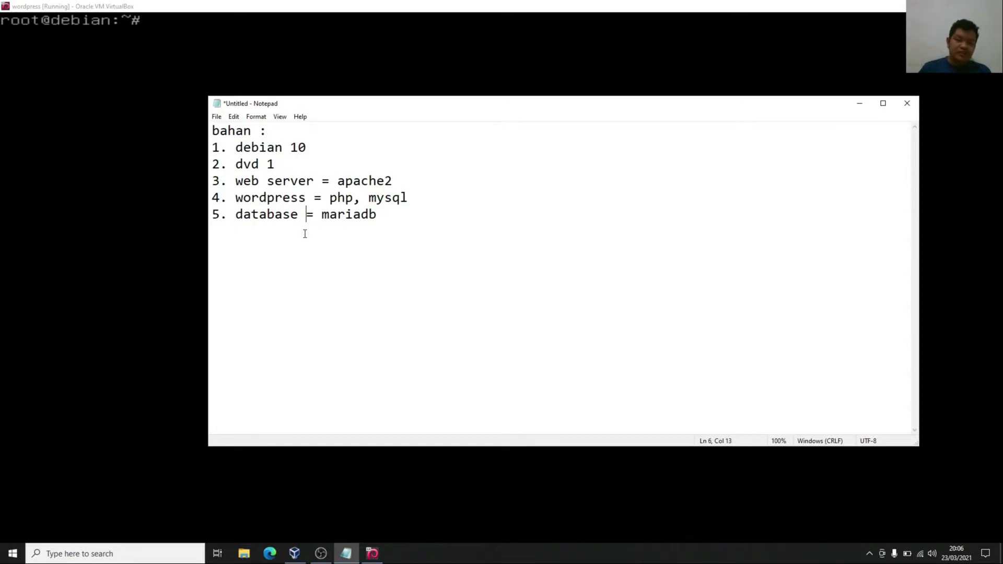
{"action": "left_click", "coordinate": [298, 182]}
{"action": "left_click_drag", "start_coordinate": [338, 181], "coordinate": [425, 181]}
{"action": "left_click", "coordinate": [400, 226]}
{"action": "left_click_drag", "start_coordinate": [330, 197], "coordinate": [427, 204]}
{"action": "left_click", "coordinate": [403, 219]}
{"action": "left_click_drag", "start_coordinate": [315, 214], "coordinate": [412, 235]}
{"action": "left_click", "coordinate": [412, 237]}
{"action": "left_click_drag", "start_coordinate": [243, 180], "coordinate": [275, 181]}
{"action": "left_click", "coordinate": [244, 198]}
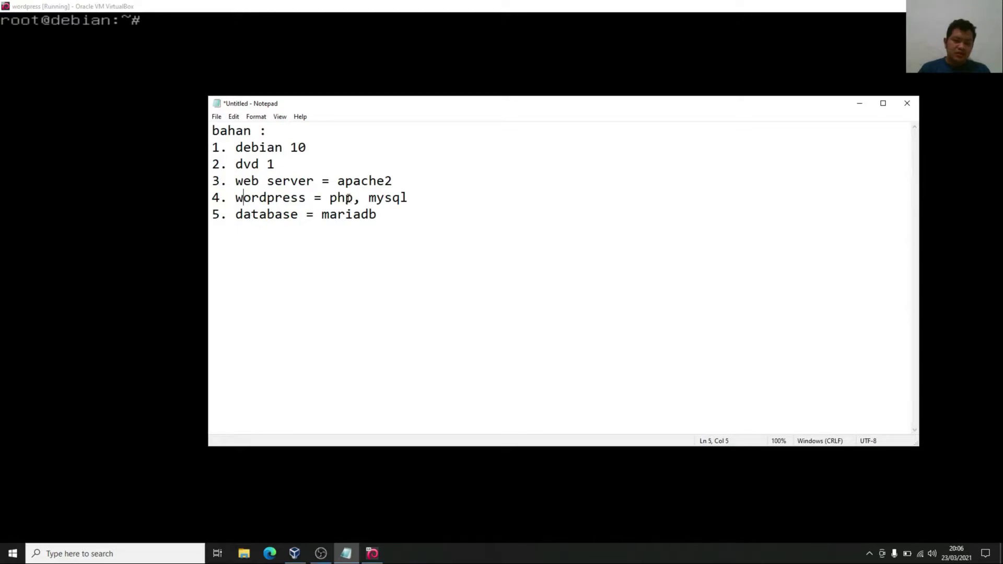
{"action": "left_click_drag", "start_coordinate": [236, 215], "coordinate": [293, 215]}
{"action": "left_click", "coordinate": [313, 214]}
{"action": "left_click_drag", "start_coordinate": [236, 198], "coordinate": [306, 198]}
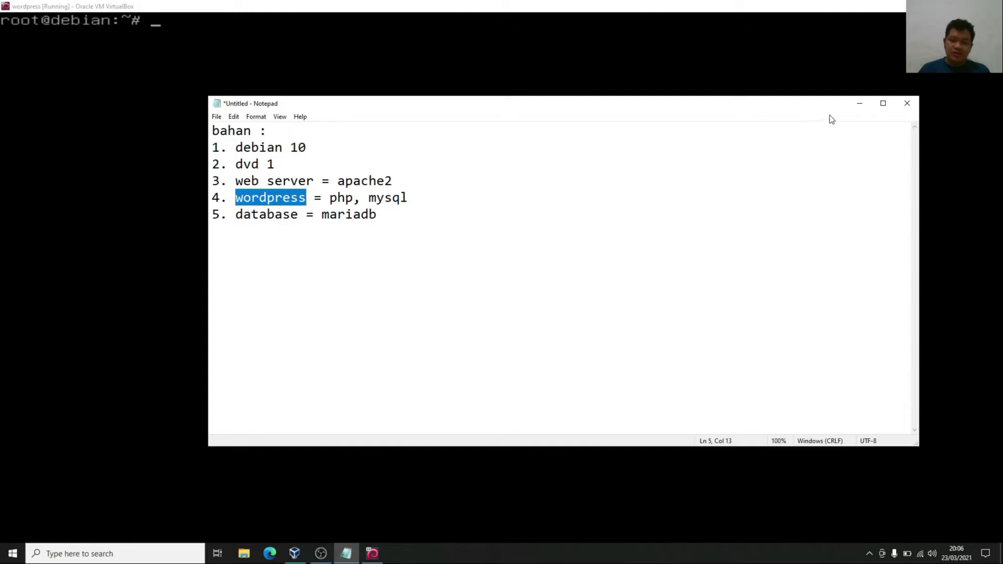
{"action": "left_click", "coordinate": [857, 104]}
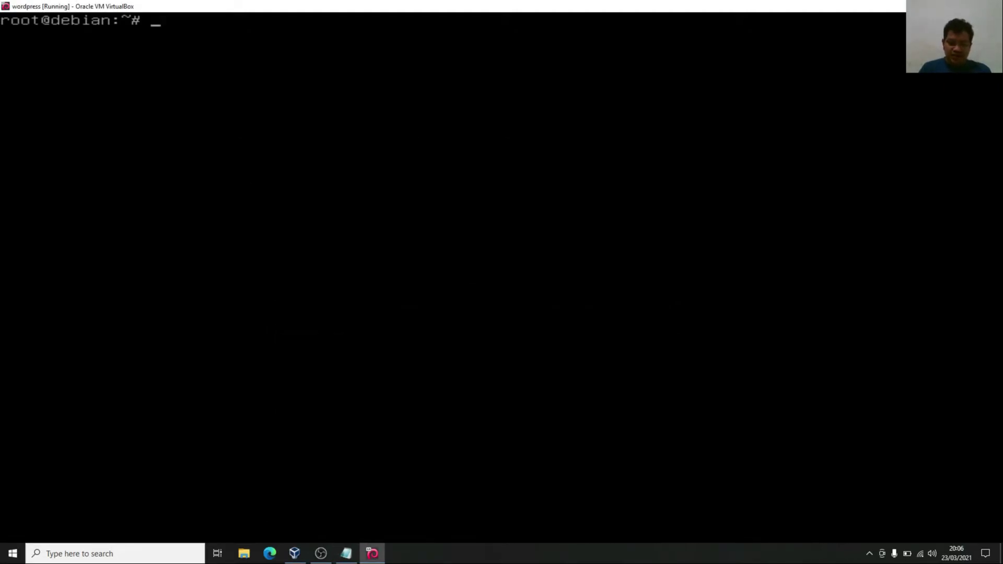
Step: Write apt install apache2 php7.3 php7.3-mysql mariadb-server -y at the root prompt, fixing the missing space
{"action": "type", "text": "apt"}
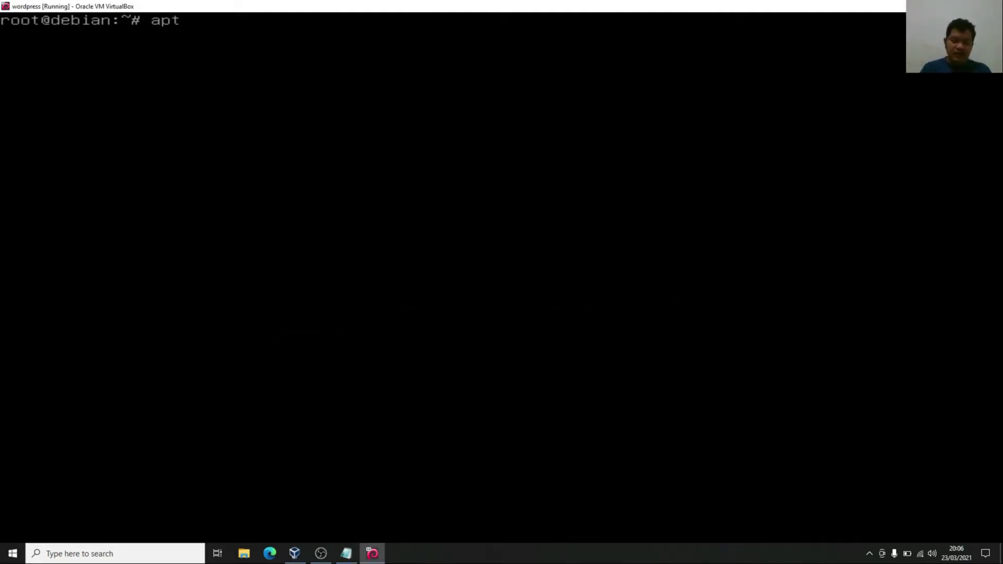
{"action": "type", "text": " install "}
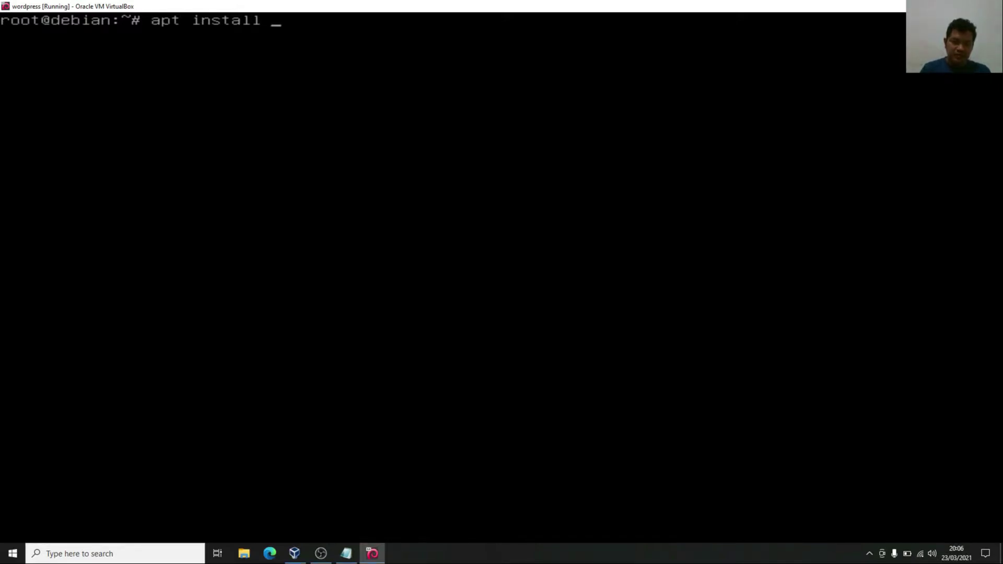
{"action": "type", "text": "apache2"}
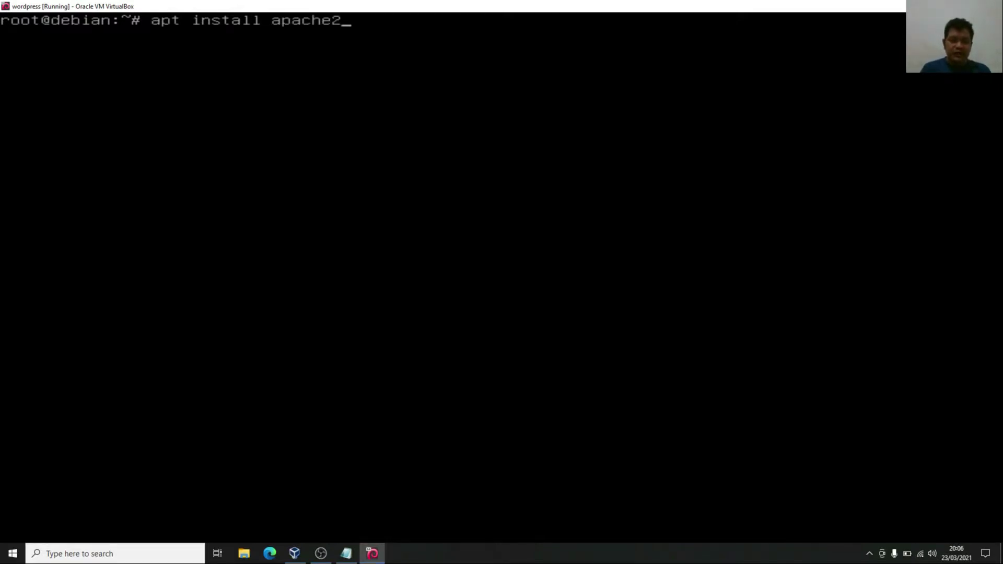
{"action": "type", "text": " php7.3 php7.3"}
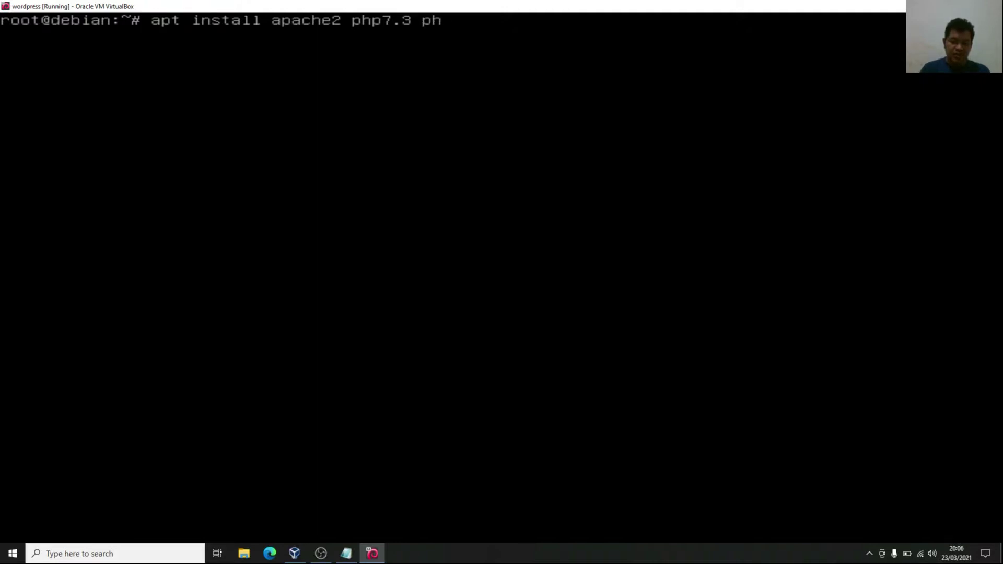
{"action": "type", "text": "-mysql "}
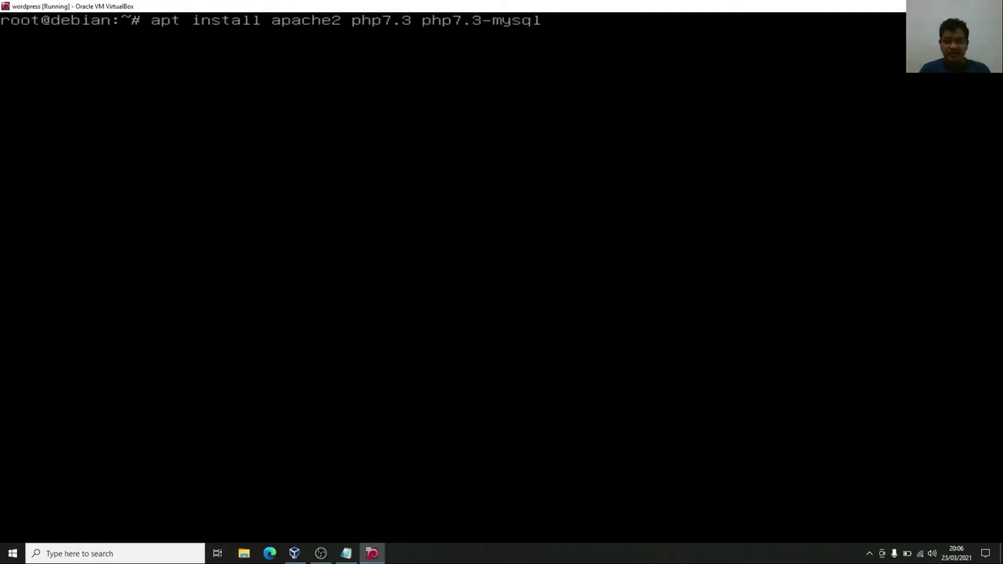
{"action": "type", "text": "mariadb-server"}
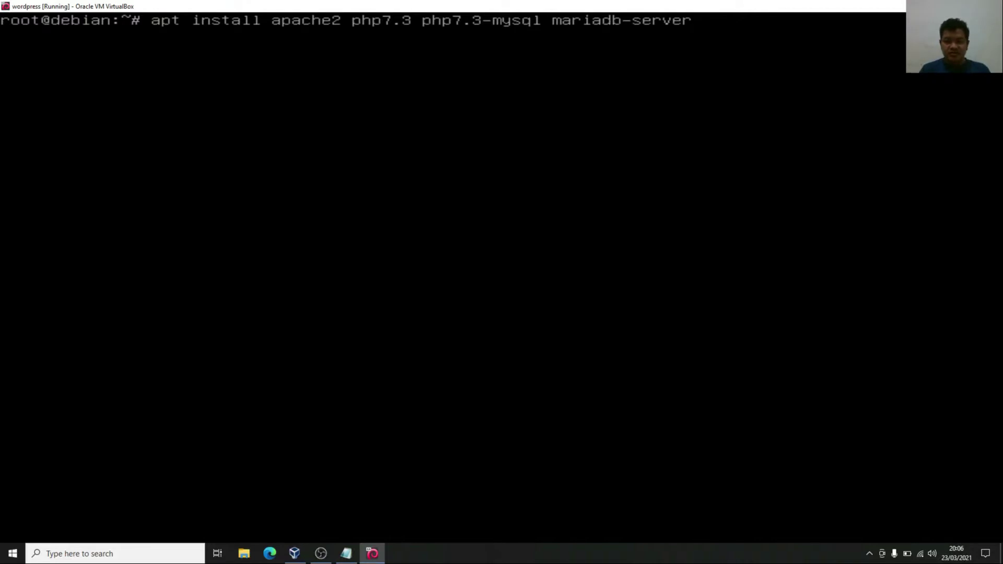
{"action": "type", "text": "-y"}
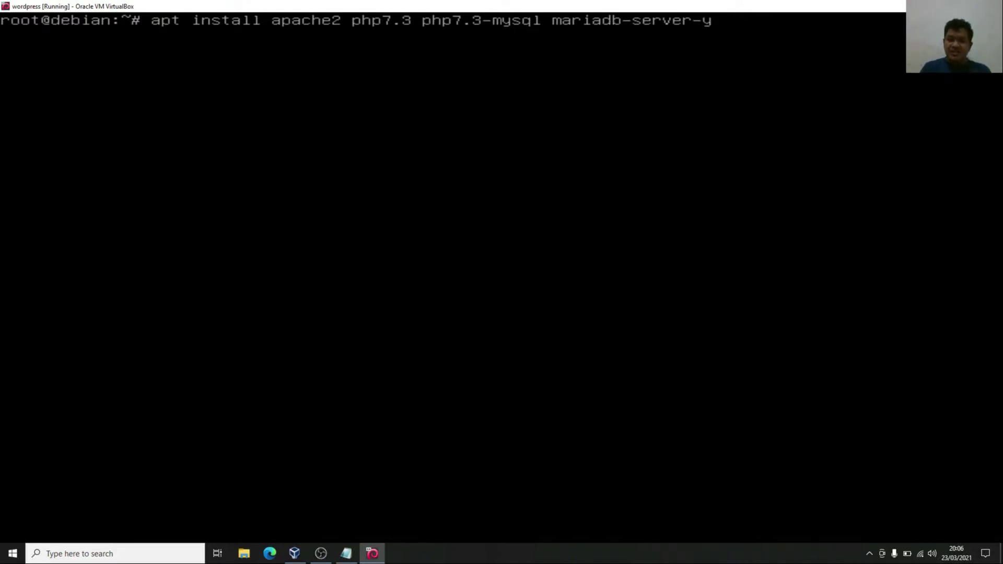
{"action": "key", "text": "BackSpace"}
{"action": "key", "text": "BackSpace"}
{"action": "type", "text": "-y"}
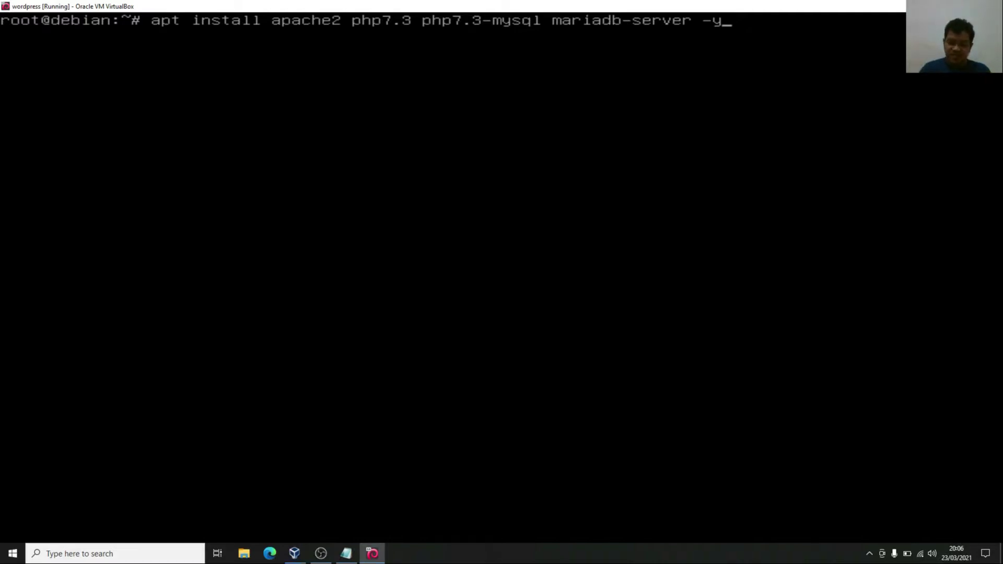
{"action": "key", "text": "Left"}
{"action": "key", "text": "Left"}
{"action": "key", "text": "Left"}
{"action": "key", "text": "Left"}
{"action": "key", "text": "Left"}
{"action": "key", "text": "Left"}
{"action": "key", "text": "Left"}
{"action": "key", "text": "Left"}
{"action": "key", "text": "Left"}
{"action": "key", "text": "Left"}
{"action": "key", "text": "Left"}
{"action": "key", "text": "Left"}
{"action": "key", "text": "Left"}
{"action": "key", "text": "Left"}
{"action": "key", "text": "Left"}
{"action": "key", "text": "Left"}
{"action": "key", "text": "Left"}
{"action": "key", "text": "Left"}
{"action": "key", "text": "Left"}
{"action": "key", "text": "Left"}
{"action": "key", "text": "Left"}
{"action": "key", "text": "Left"}
{"action": "key", "text": "Left"}
{"action": "key", "text": "Left"}
{"action": "key", "text": "Left"}
{"action": "key", "text": "Left"}
{"action": "key", "text": "Left"}
{"action": "key", "text": "Left"}
{"action": "key", "text": "Left"}
{"action": "key", "text": "Left"}
{"action": "key", "text": "Left"}
{"action": "key", "text": "Left"}
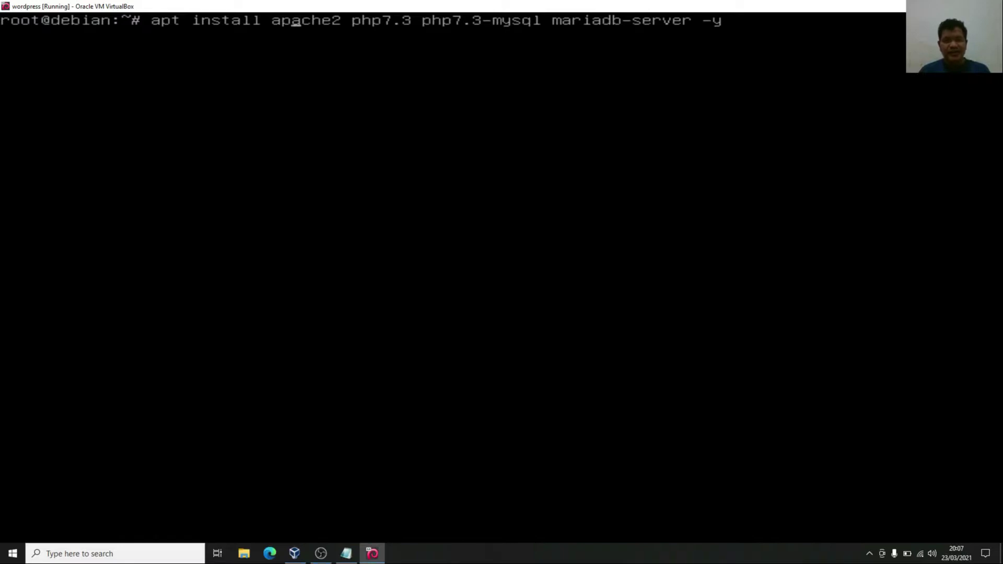
{"action": "key", "text": "Right"}
{"action": "key", "text": "Right"}
{"action": "key", "text": "Right"}
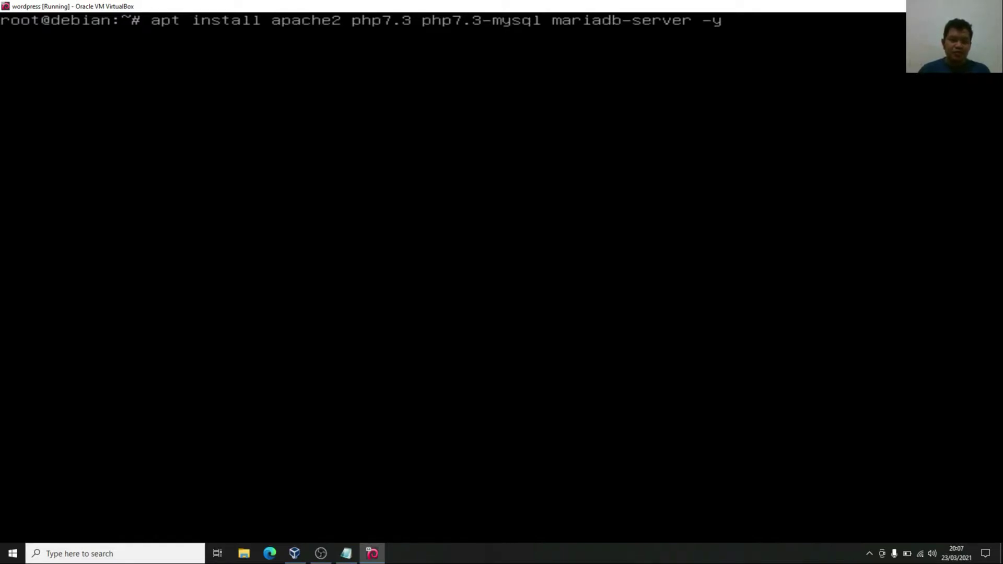
{"action": "key", "text": "Left"}
{"action": "key", "text": "Left"}
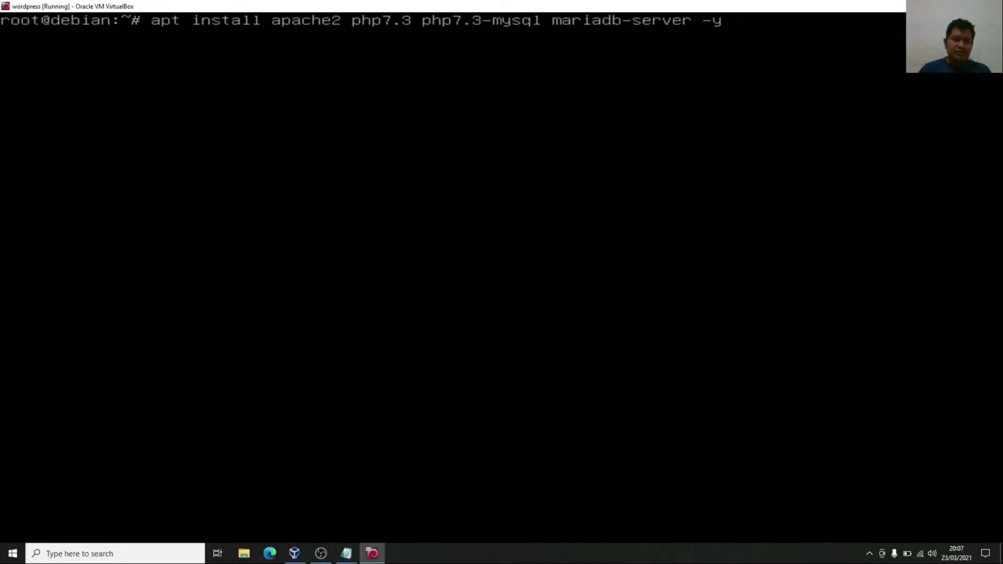
{"action": "key", "text": "Right"}
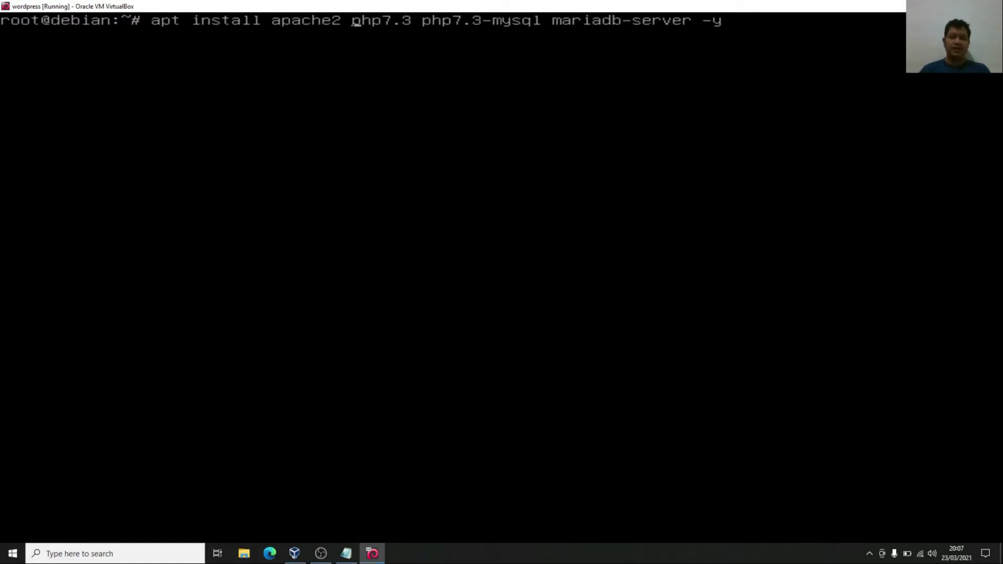
{"action": "key", "text": "Right"}
{"action": "key", "text": "Right"}
{"action": "key", "text": "Right"}
{"action": "key", "text": "Right"}
{"action": "key", "text": "Right"}
{"action": "key", "text": "Right"}
{"action": "key", "text": "Right"}
{"action": "key", "text": "Right"}
{"action": "key", "text": "Right"}
{"action": "key", "text": "Right"}
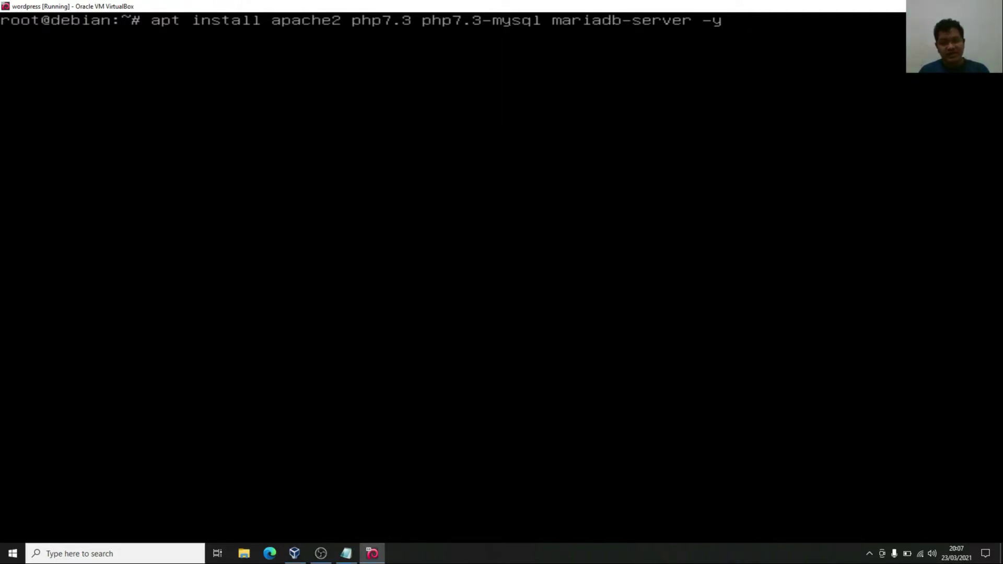
{"action": "key", "text": "Left"}
{"action": "key", "text": "Left"}
{"action": "key", "text": "Left"}
{"action": "key", "text": "Left"}
{"action": "key", "text": "Left"}
{"action": "key", "text": "Left"}
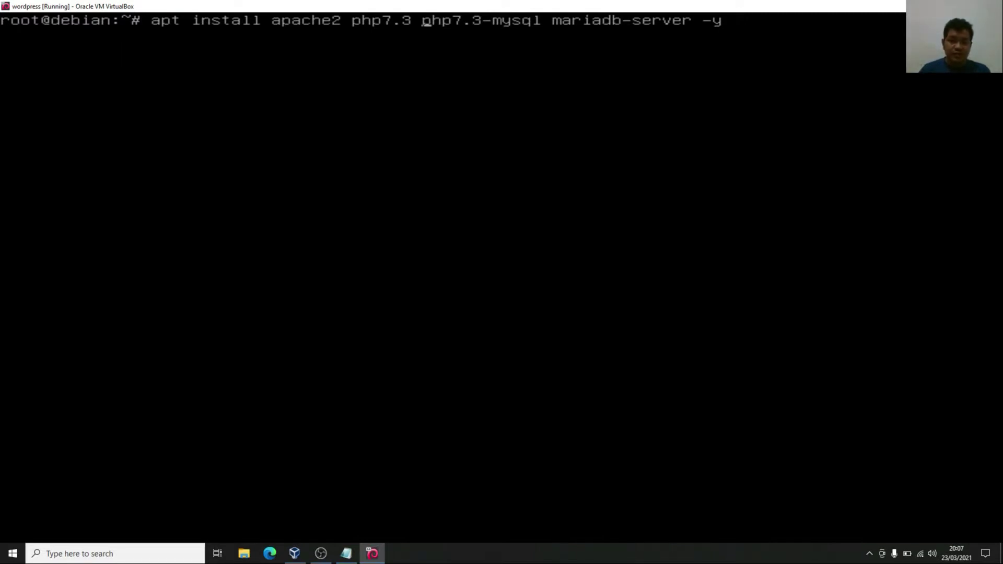
{"action": "key", "text": "Right"}
{"action": "key", "text": "Right"}
{"action": "key", "text": "Right"}
{"action": "key", "text": "Right"}
{"action": "key", "text": "Right"}
{"action": "key", "text": "Right"}
{"action": "key", "text": "Right"}
{"action": "key", "text": "Right"}
{"action": "key", "text": "Right"}
{"action": "key", "text": "Right"}
{"action": "key", "text": "Right"}
{"action": "key", "text": "Right"}
{"action": "key", "text": "Right"}
{"action": "key", "text": "Right"}
{"action": "key", "text": "Right"}
{"action": "key", "text": "Right"}
{"action": "key", "text": "Right"}
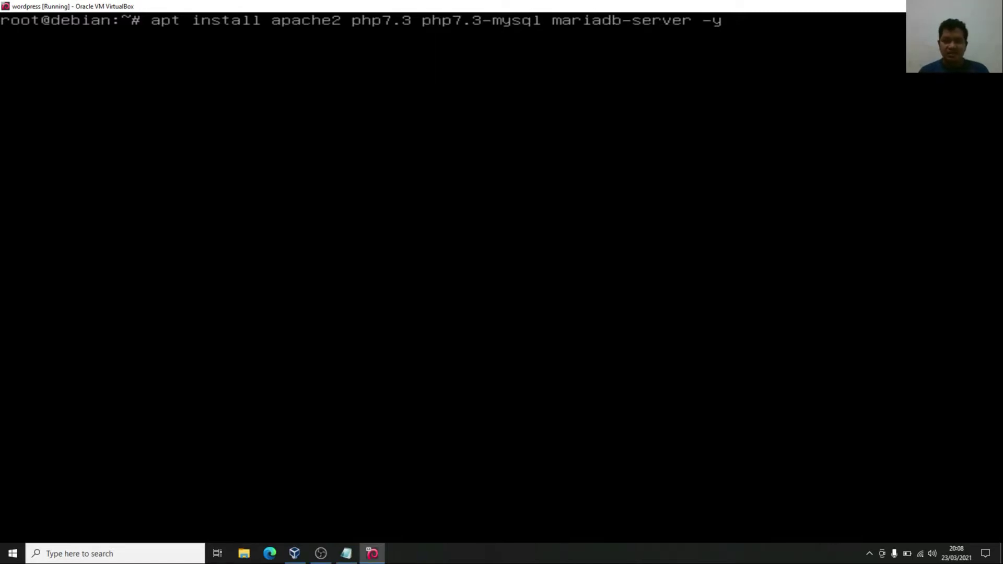
{"action": "key", "text": "Right"}
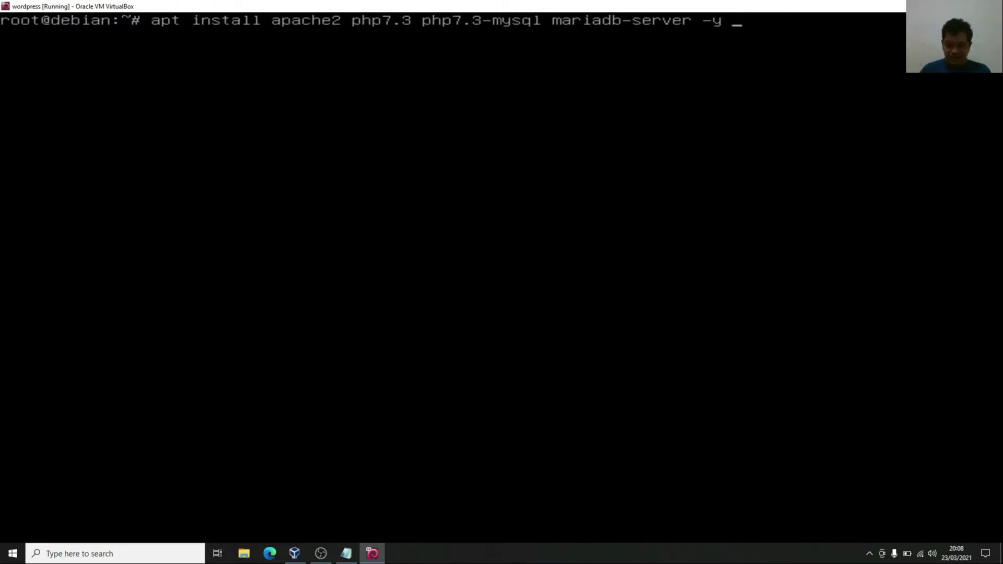
Step: Run the apt install so apache2, php7.3, php7.3-mysql and mariadb-server get installed
{"action": "key", "text": "Return"}
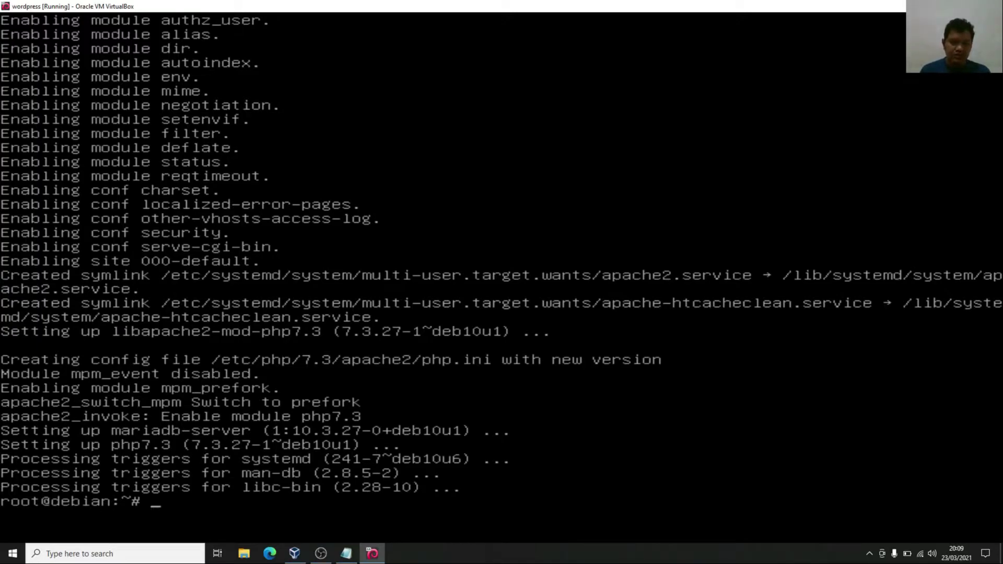
Step: Clear the install output, check systemctl status apache2 shows it running, then clear the console again
{"action": "type", "text": "clear"}
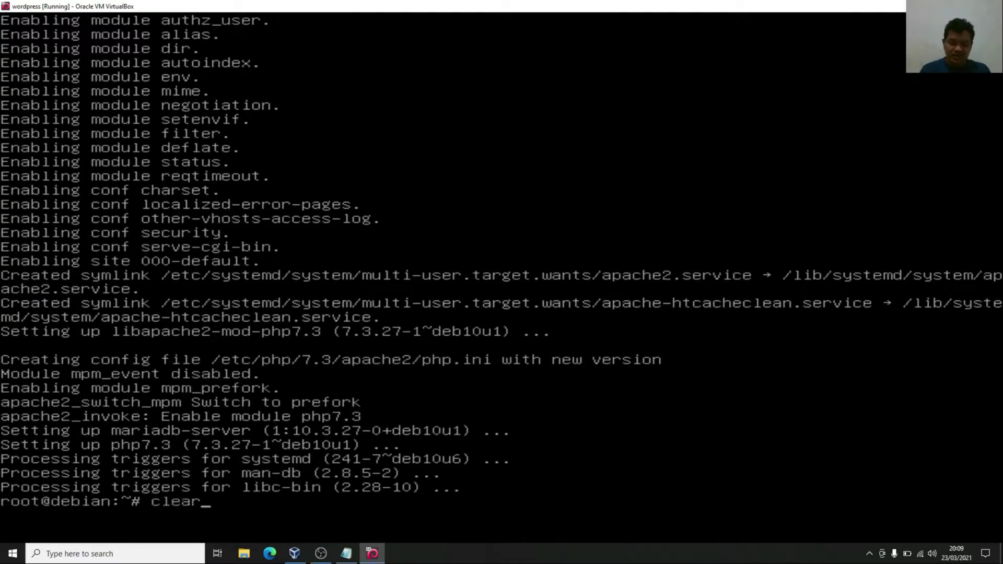
{"action": "key", "text": "Return"}
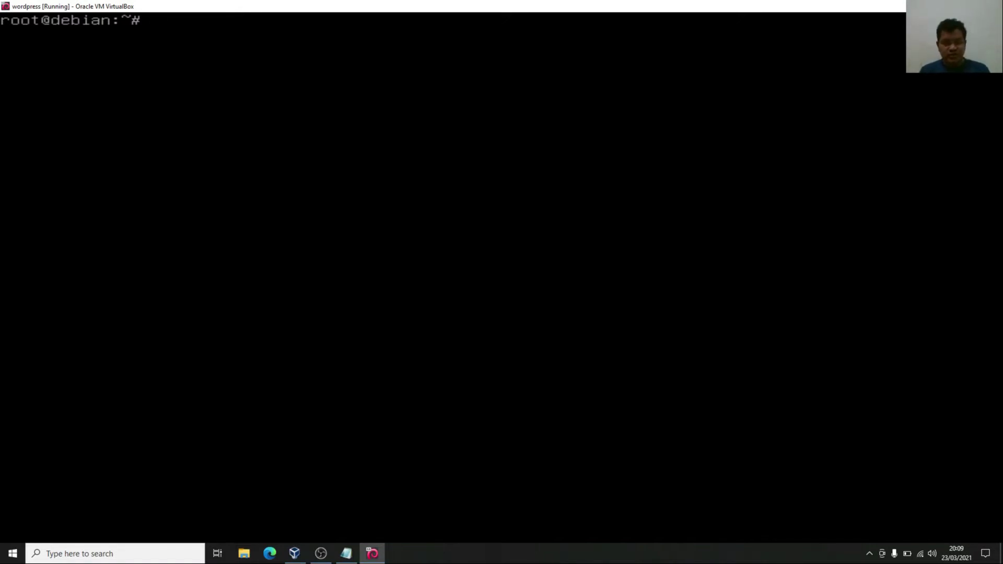
{"action": "type", "text": "sys"}
{"action": "key", "text": "BackSpace"}
{"action": "key", "text": "BackSpace"}
{"action": "type", "text": "ystemctl"}
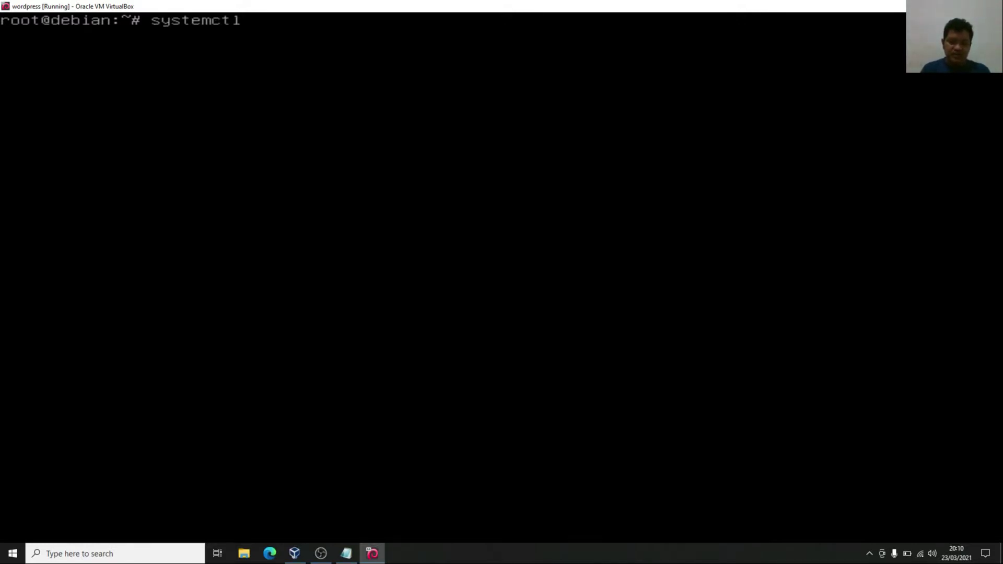
{"action": "type", "text": " status"}
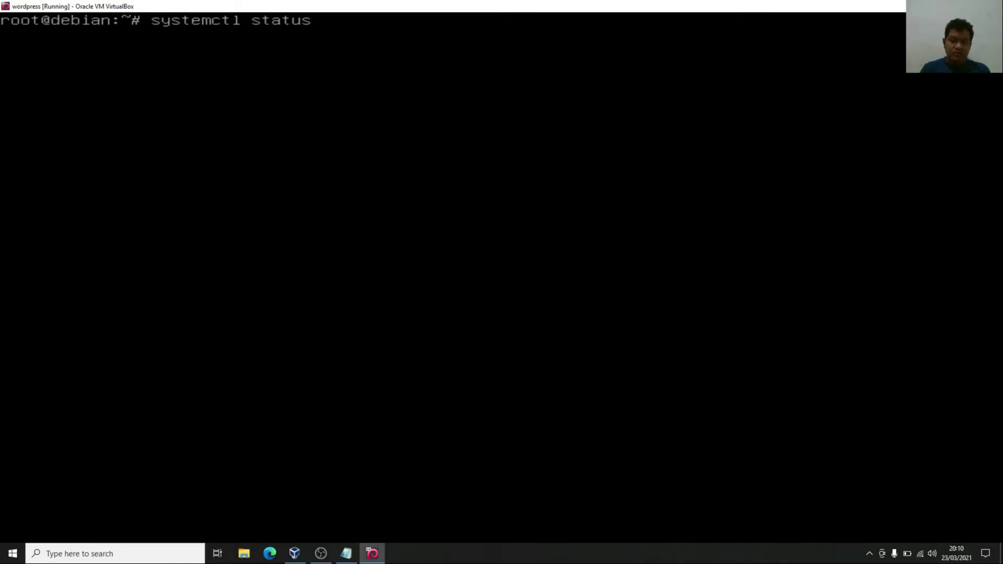
{"action": "type", "text": " apache2"}
{"action": "key", "text": "Return"}
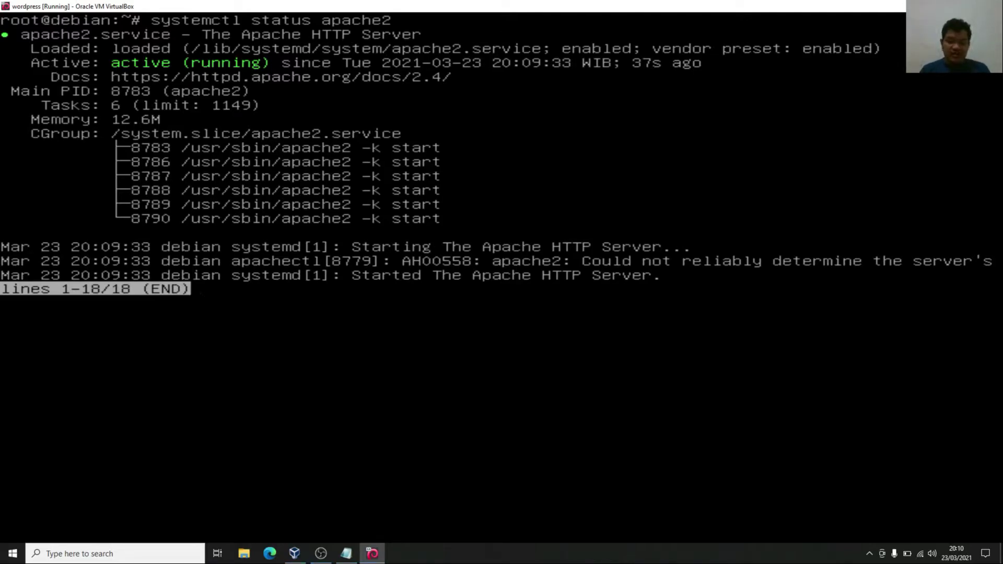
{"action": "type", "text": "qclear"}
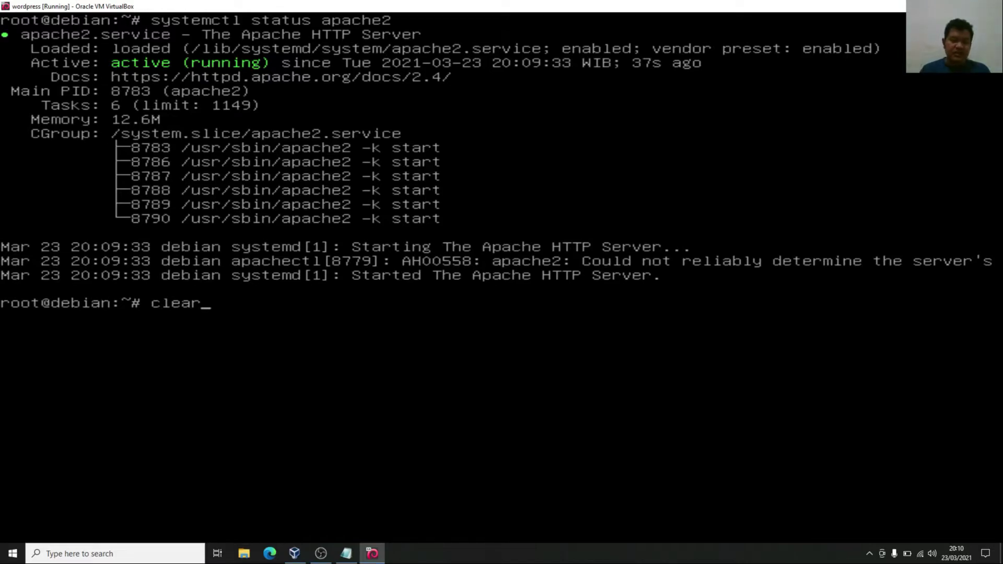
{"action": "key", "text": "Return"}
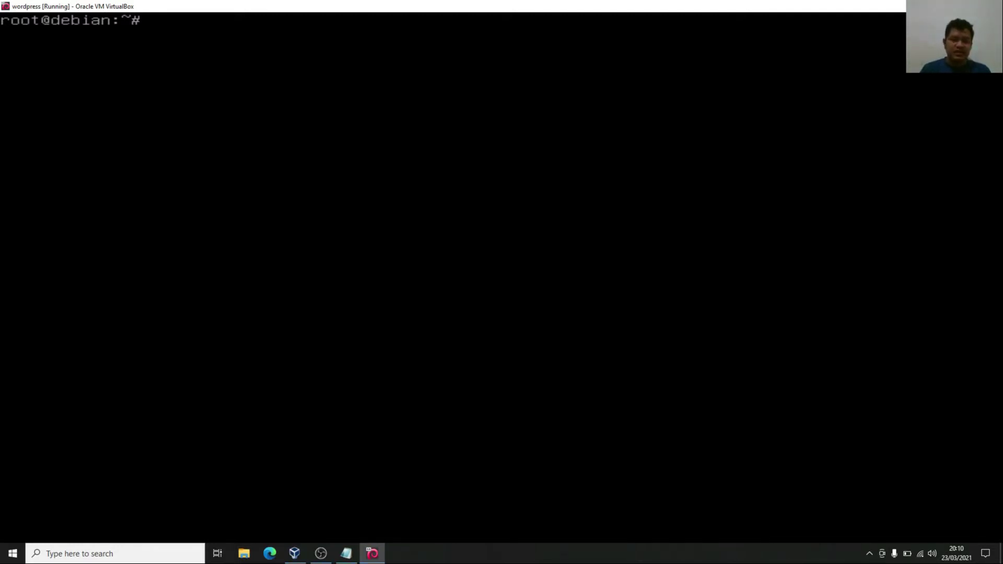
Step: Start mysql_secure_installation, using Tab completion, so it asks for the current root password
{"action": "type", "text": "mysq"}
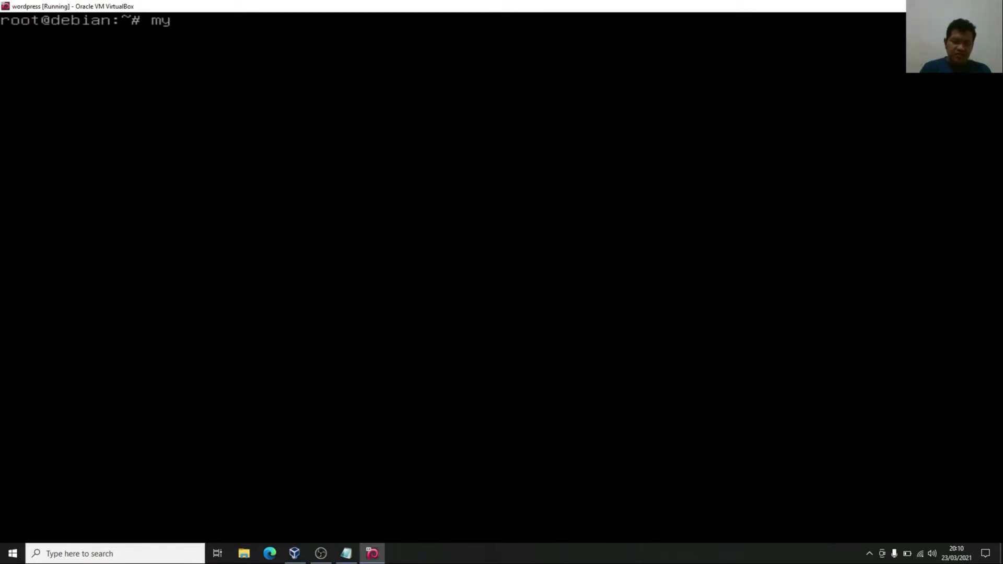
{"action": "type", "text": "l_"}
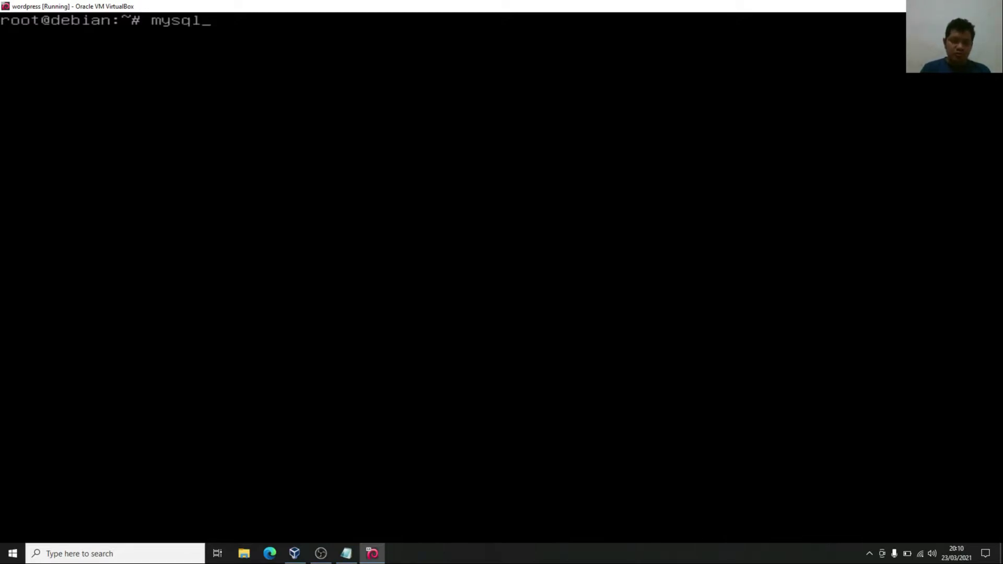
{"action": "type", "text": "secu"}
{"action": "key", "text": "Tab"}
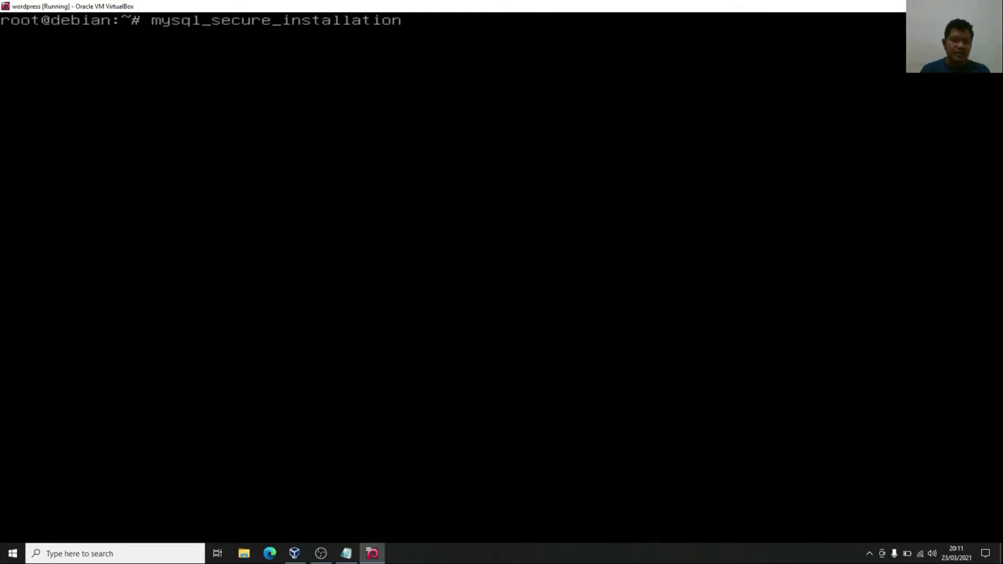
{"action": "key", "text": "Return"}
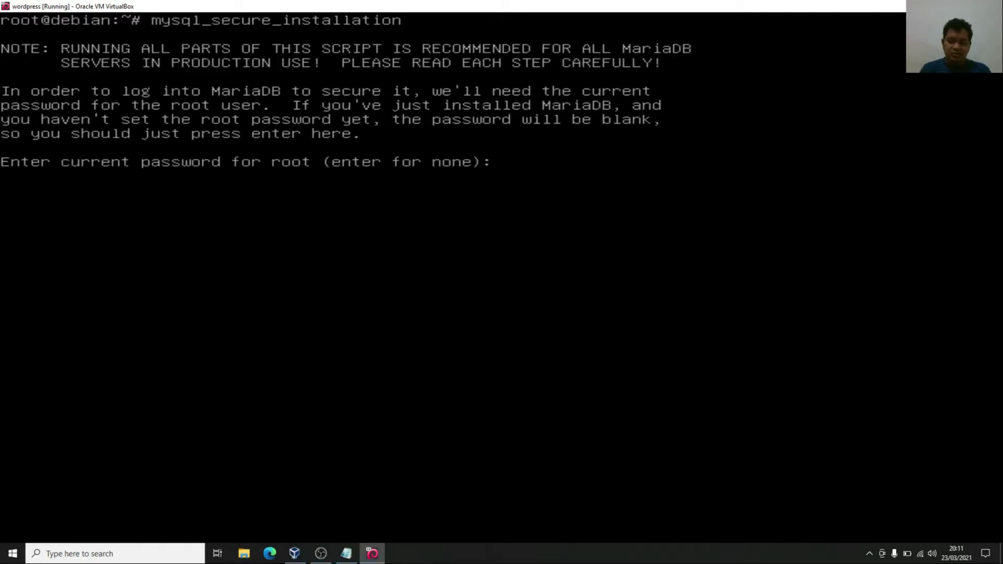
Step: Keep the root password (n), then answer Y to remove anonymous users, remote root, test database, and reload privileges
{"action": "key", "text": "Return"}
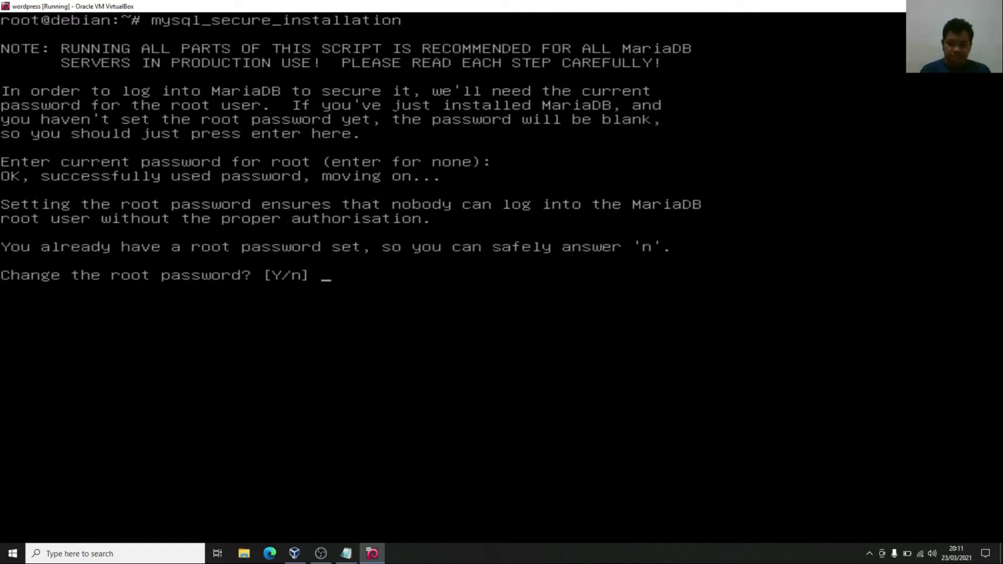
{"action": "type", "text": "n"}
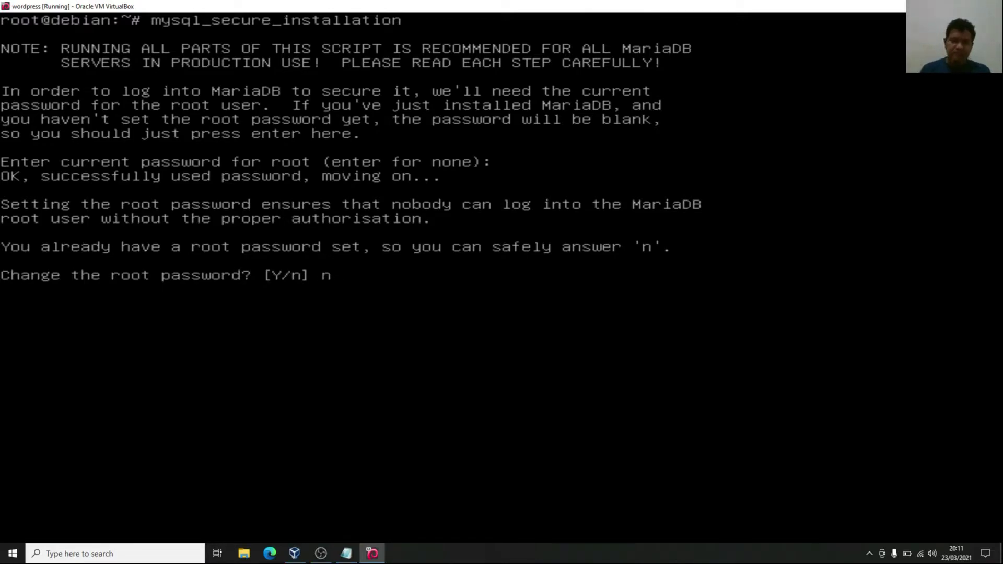
{"action": "key", "text": "Return"}
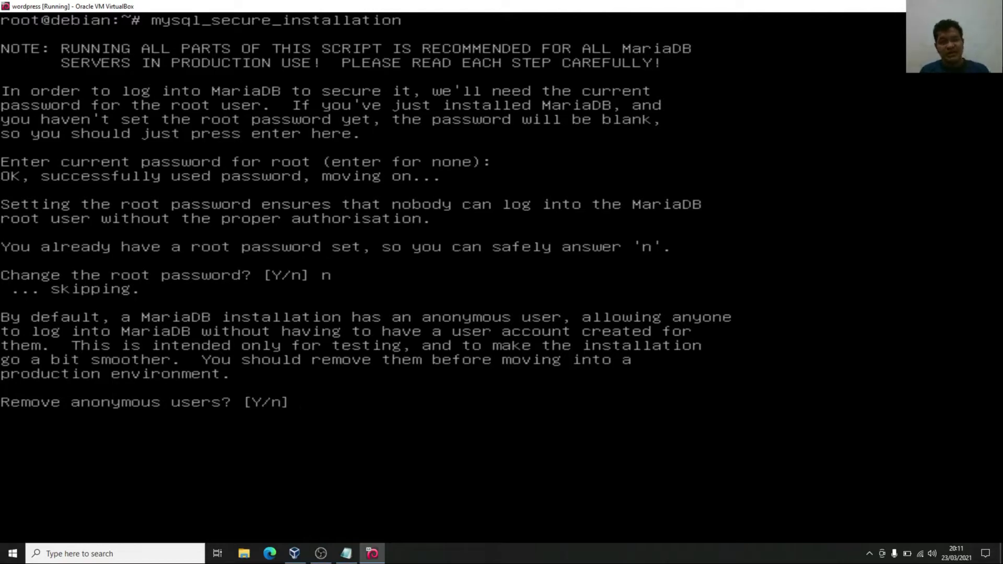
{"action": "type", "text": "Y"}
{"action": "key", "text": "Return"}
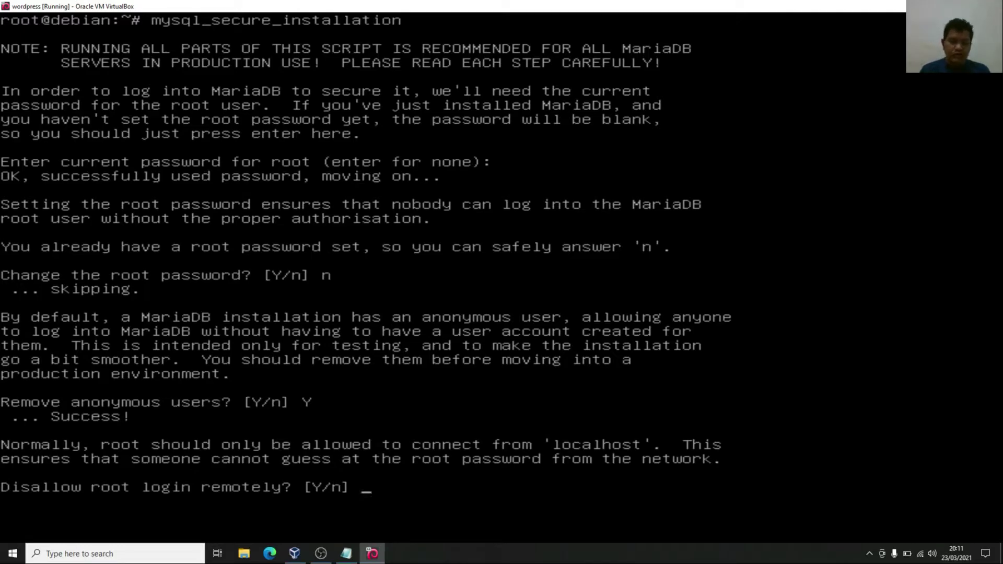
{"action": "type", "text": "Y"}
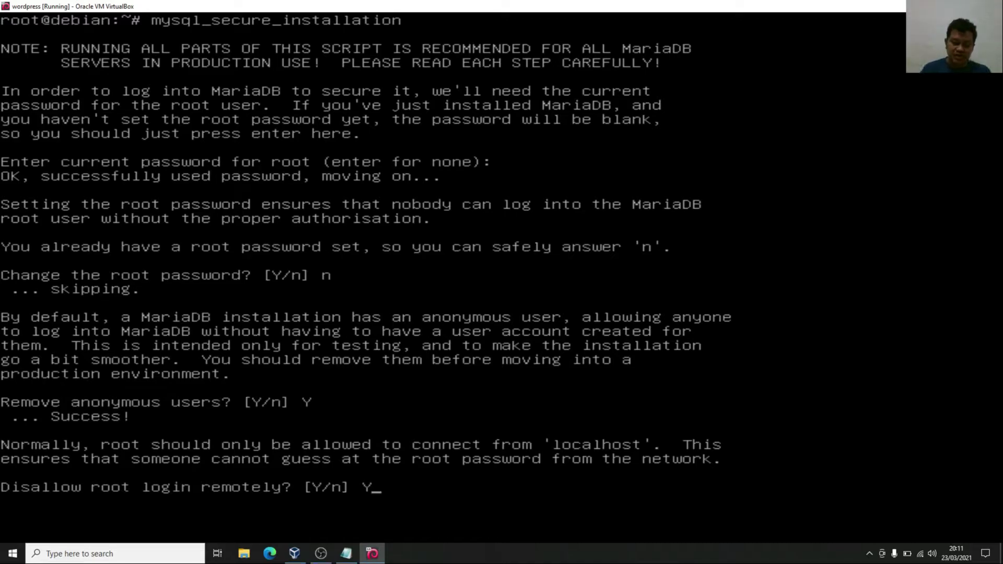
{"action": "key", "text": "Return"}
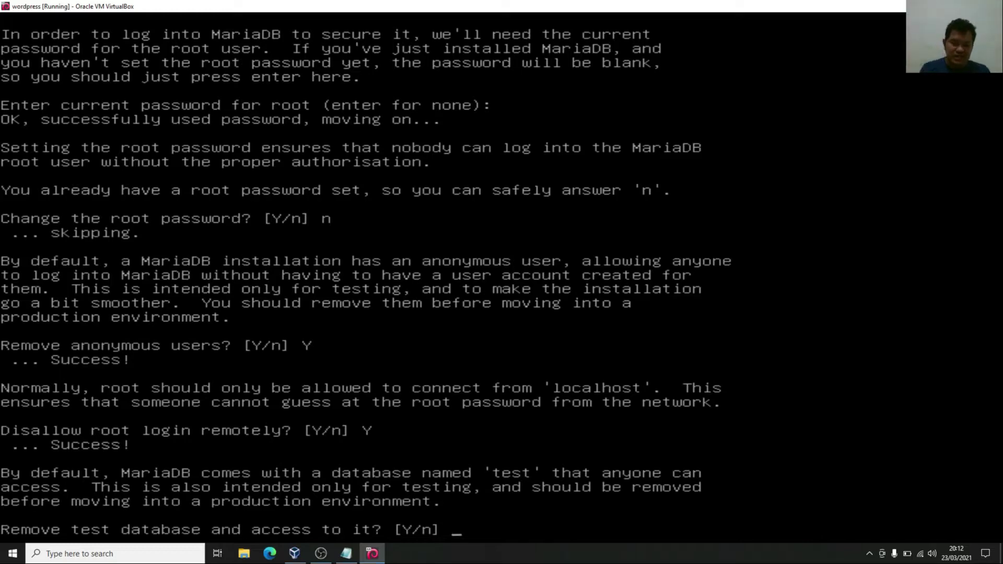
{"action": "type", "text": "Y"}
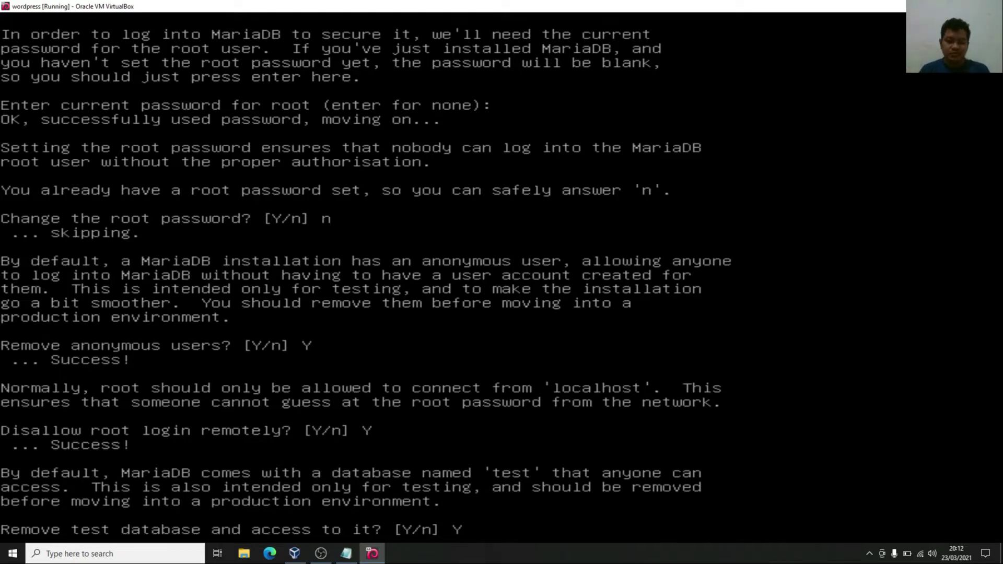
{"action": "key", "text": "Return"}
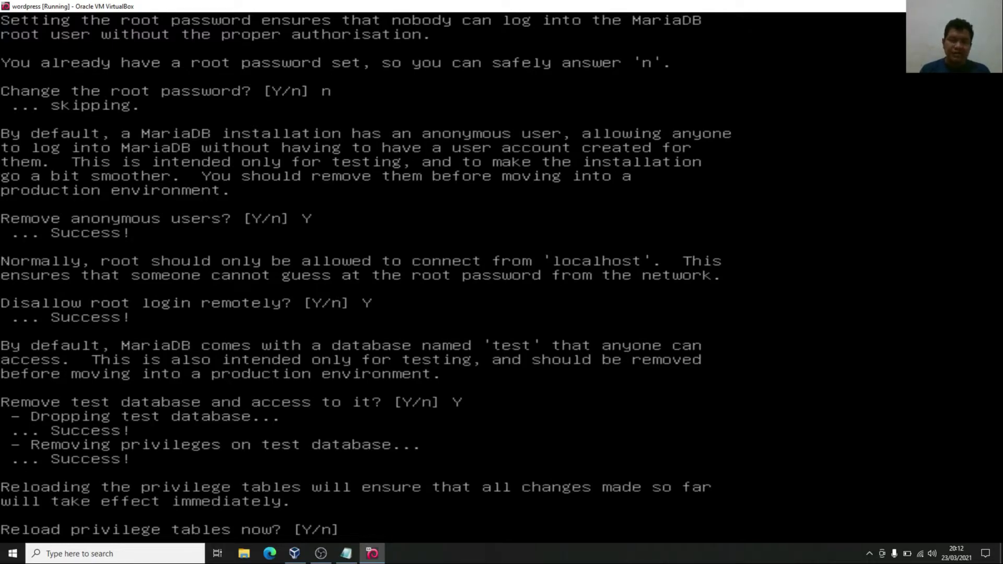
{"action": "type", "text": "Y"}
{"action": "key", "text": "Return"}
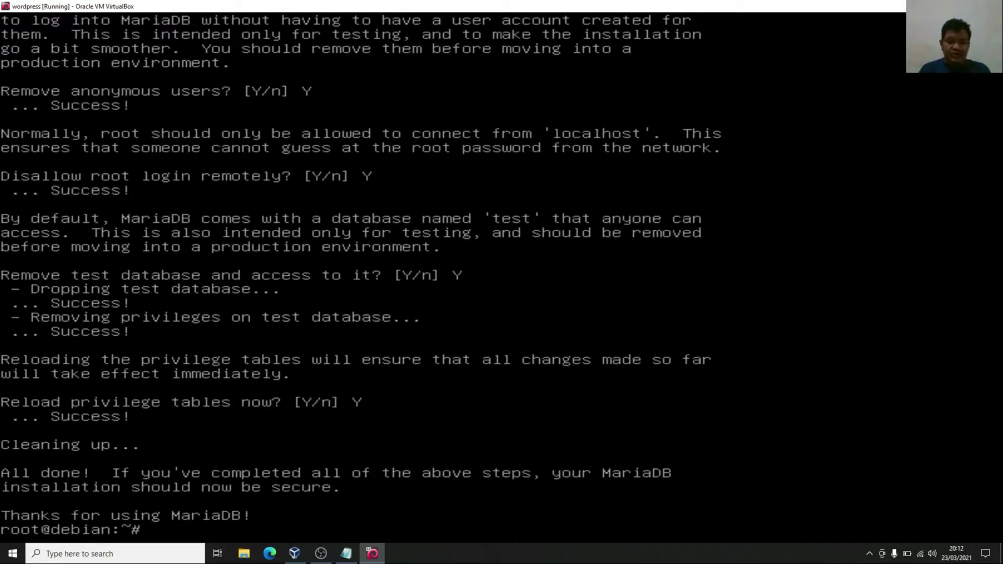
{"action": "type", "text": "clear"}
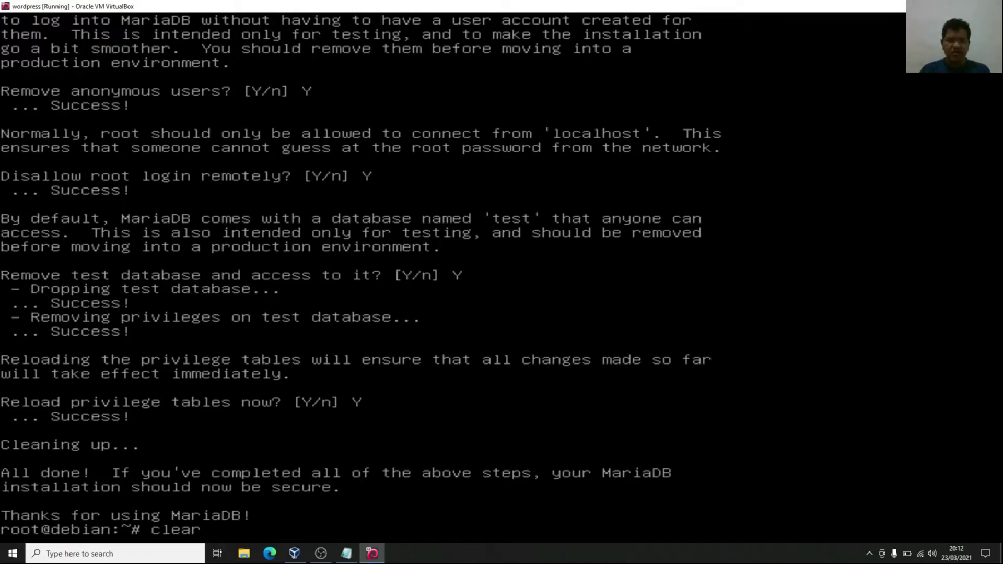
Step: Clear the console and log into MariaDB as root with mysql -u root -p
{"action": "key", "text": "Return"}
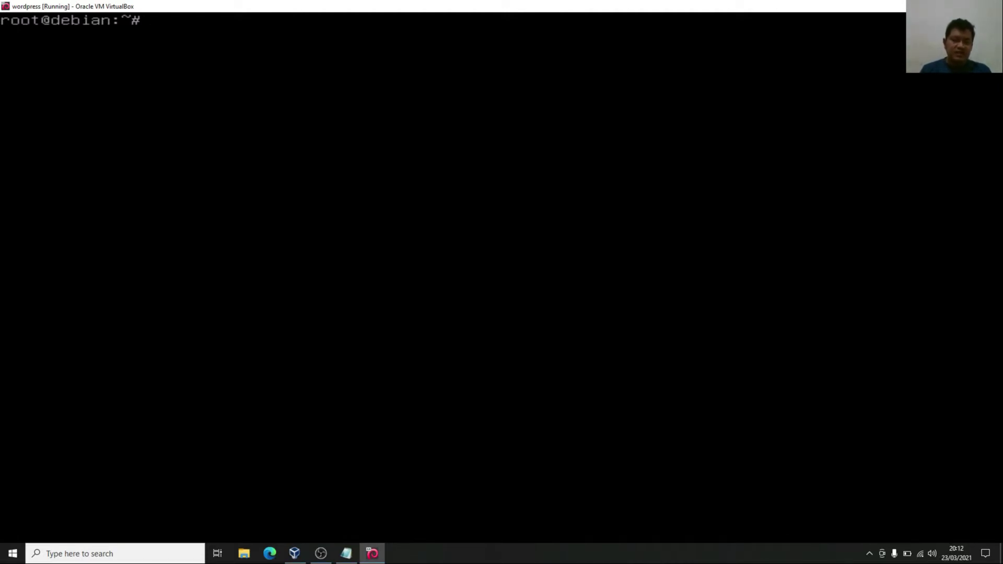
{"action": "type", "text": "mysql"}
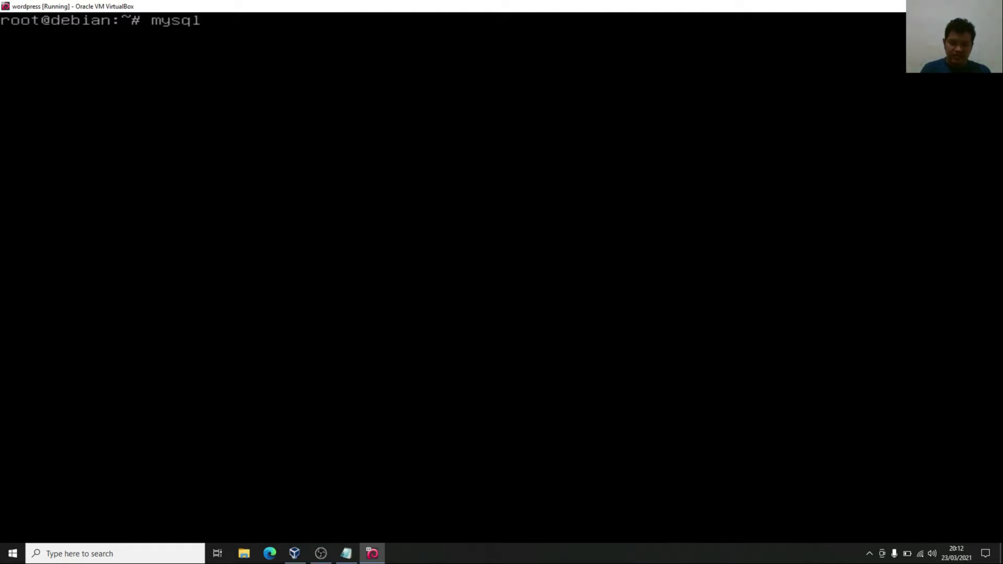
{"action": "type", "text": " -"}
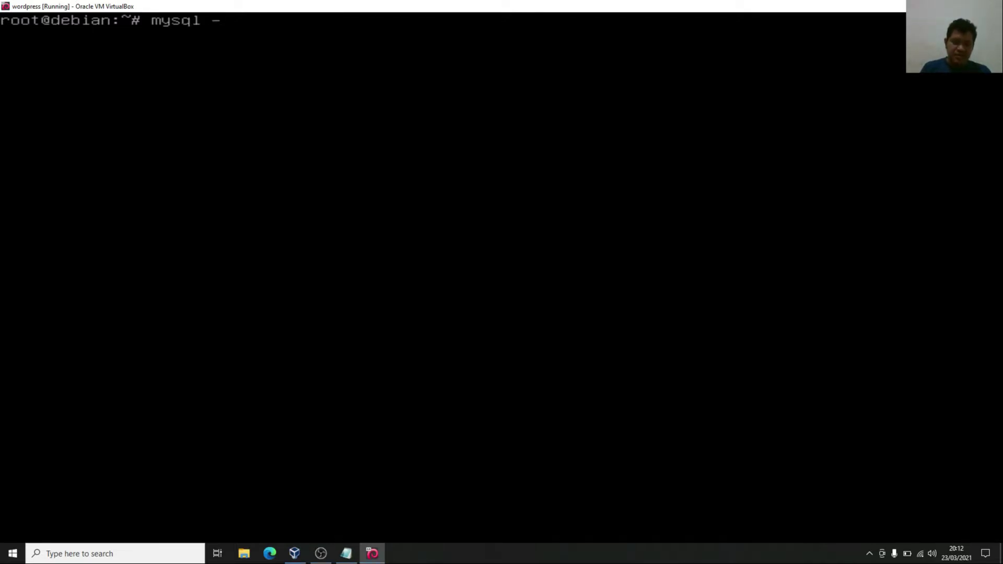
{"action": "type", "text": "u root -p"}
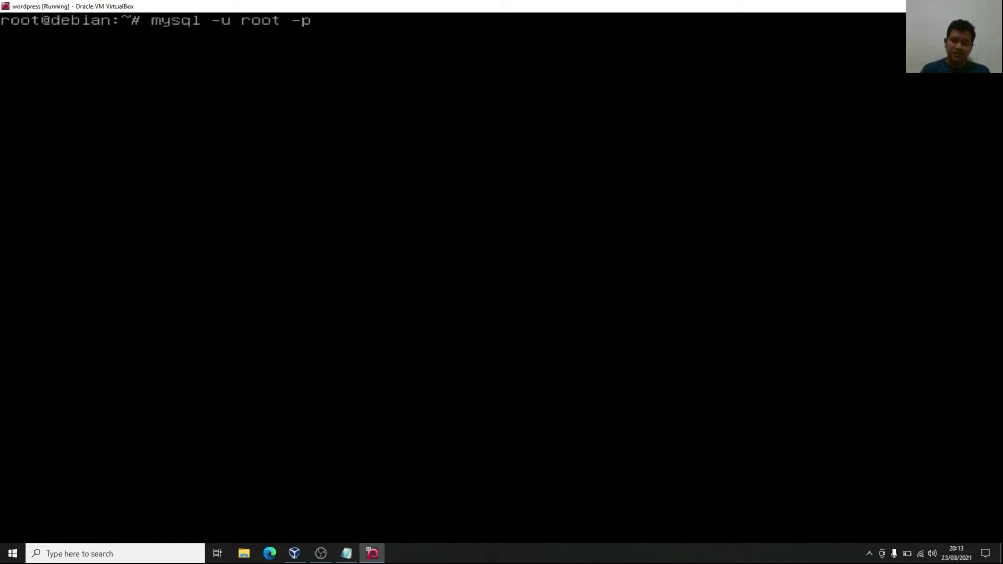
{"action": "key", "text": "Return"}
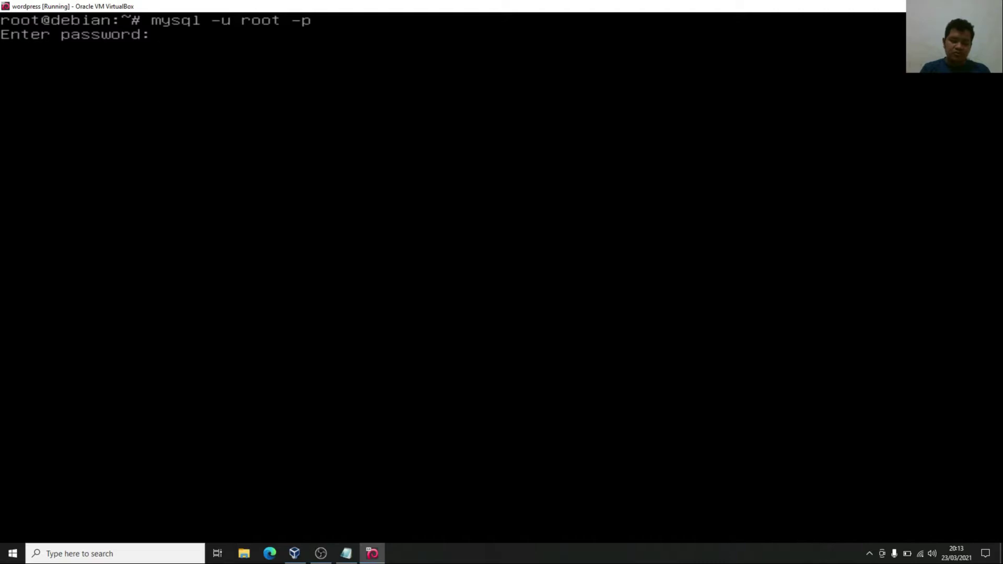
{"action": "key", "text": "Return"}
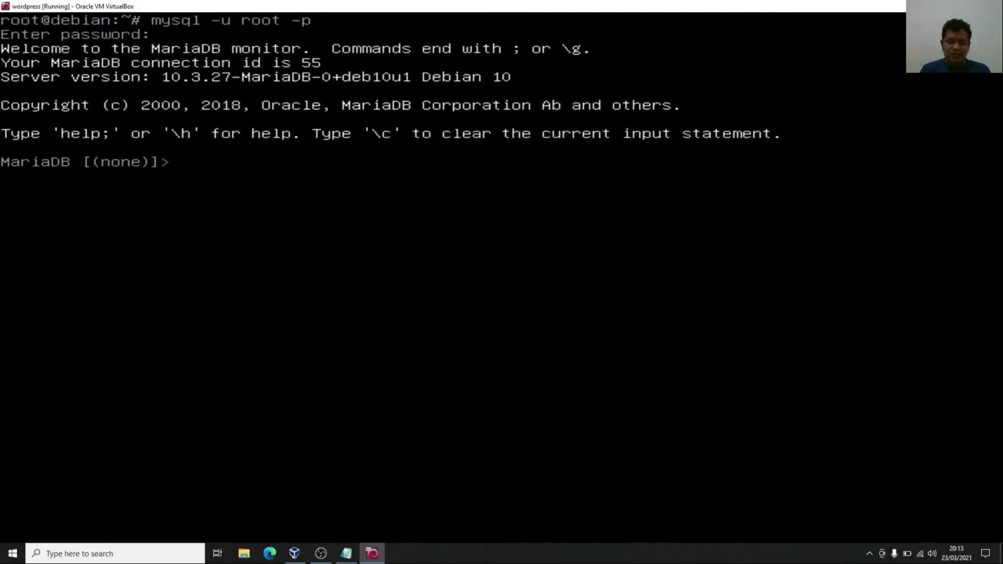
{"action": "type", "text": "create database"}
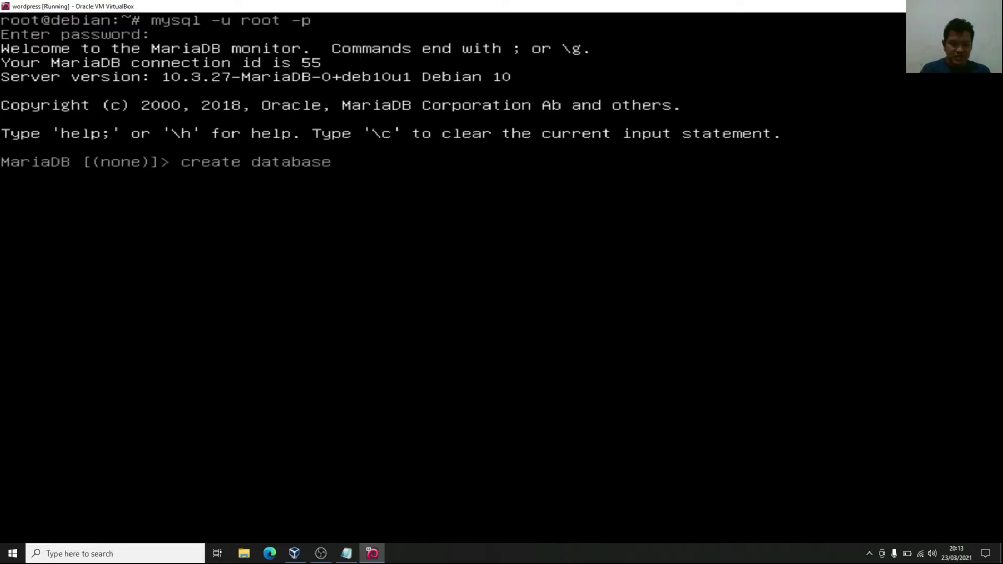
{"action": "type", "text": " d"}
Step: Correct the MariaDB prompt to read create database db_folderku, leaving it unrun
{"action": "key", "text": "BackSpace"}
{"action": "type", "text": "db_folderku"}
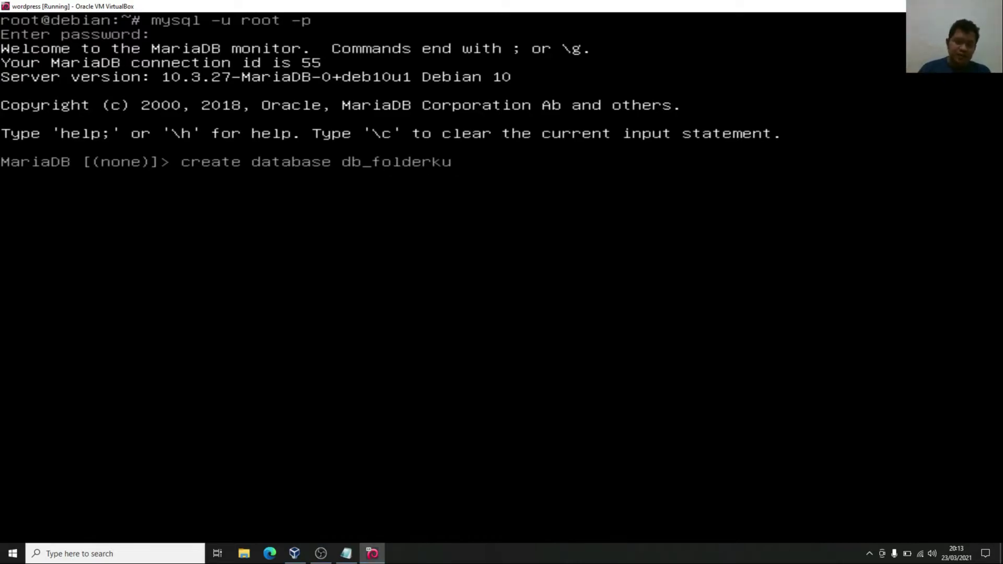
{"action": "key", "text": "super+s"}
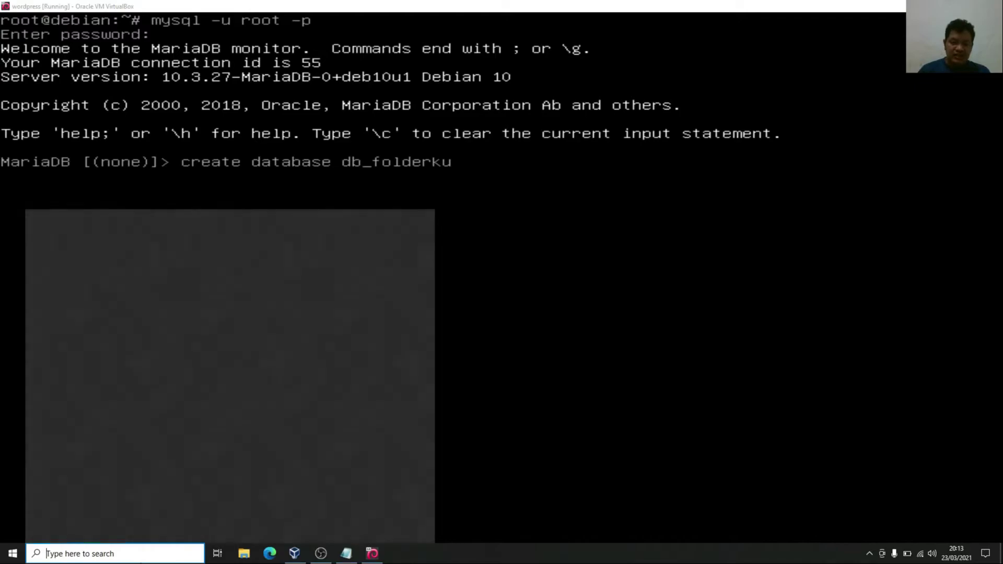
Step: Open Notepad and write the line 'nama database : db_folderku'
{"action": "type", "text": "note"}
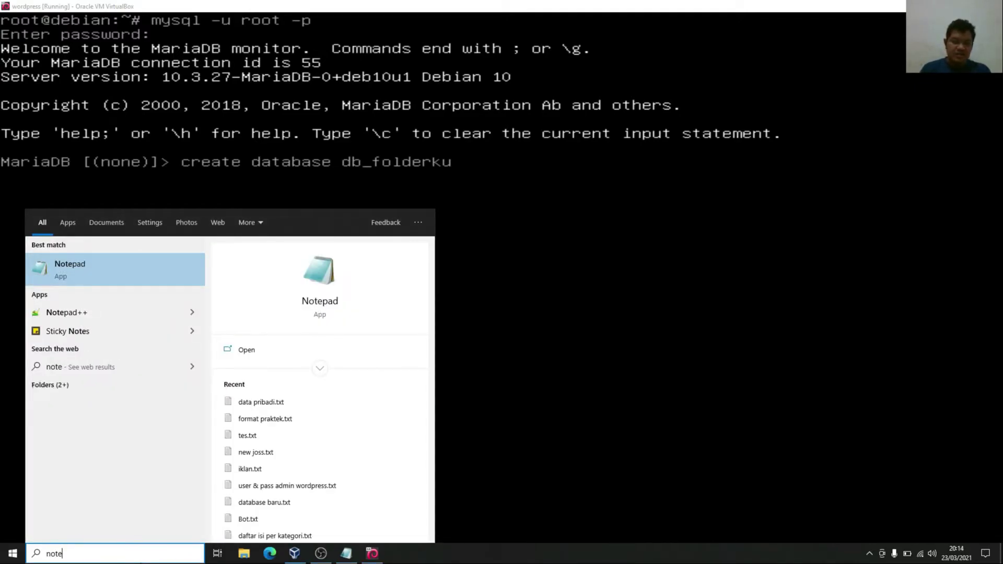
{"action": "key", "text": "Return"}
{"action": "type", "text": "nama "}
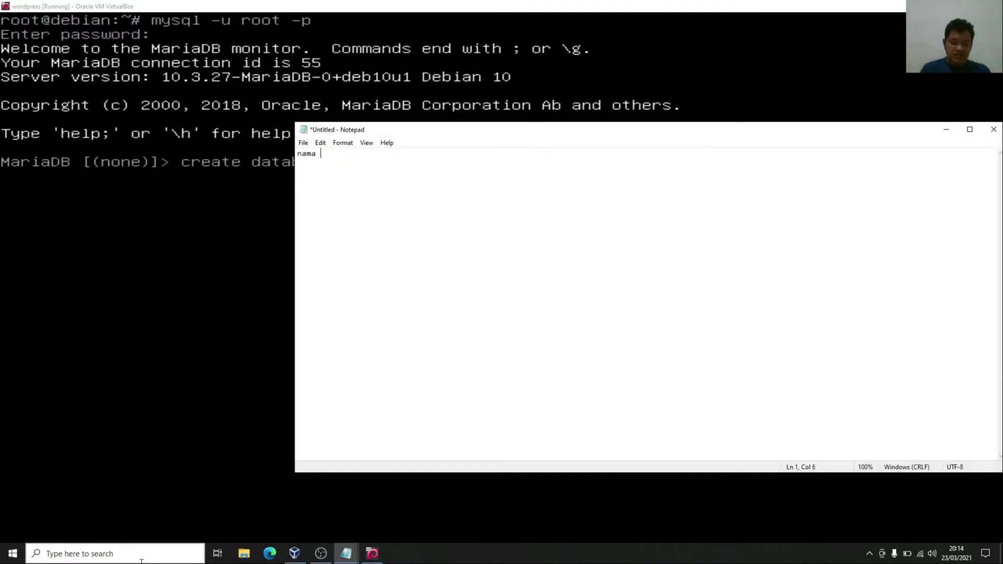
{"action": "type", "text": "database :"}
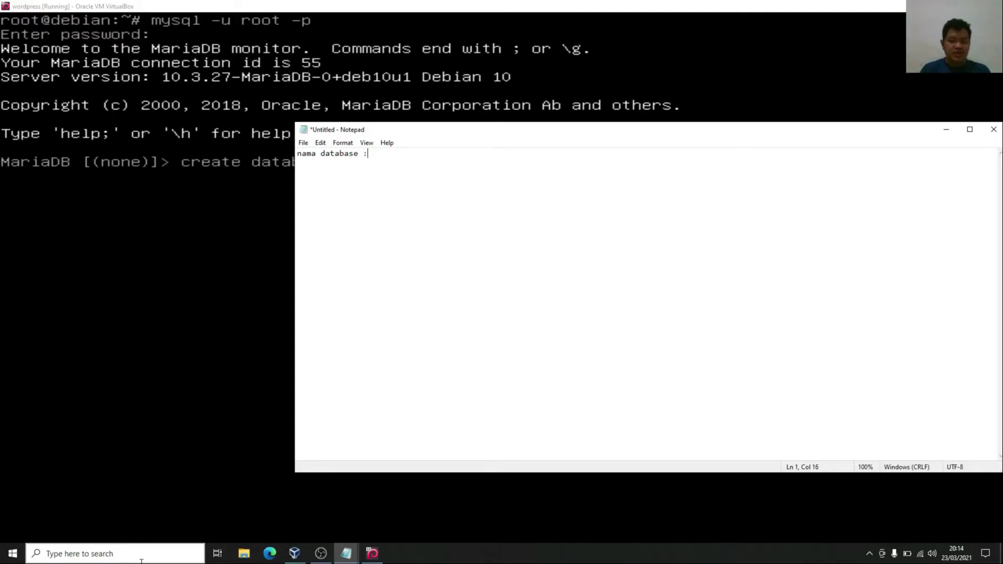
{"action": "type", "text": " db_"}
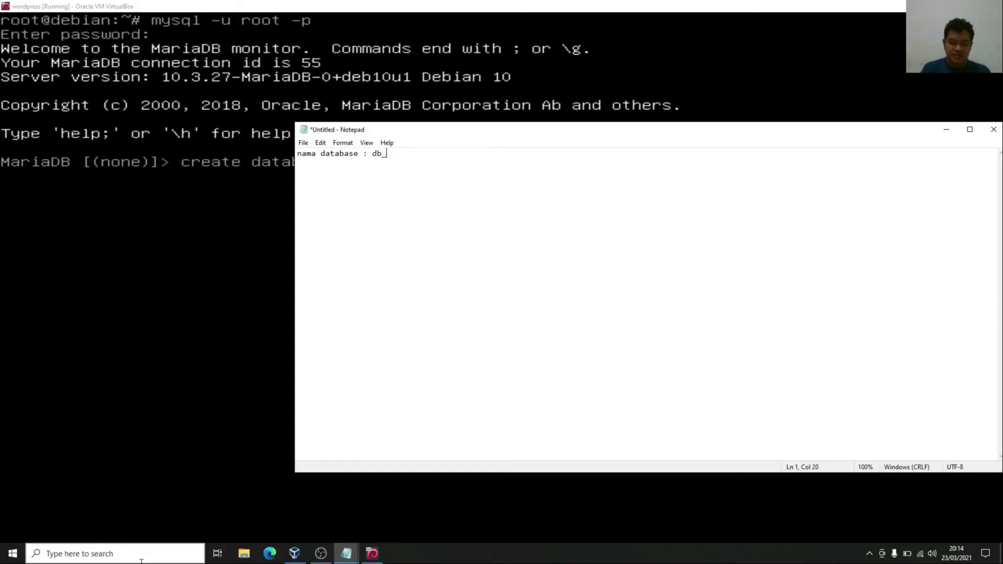
{"action": "type", "text": "folderku"}
{"action": "key", "text": "Return"}
{"action": "type", "text": "user"}
{"action": "key", "text": "BackSpace"}
{"action": "key", "text": "BackSpace"}
{"action": "key", "text": "BackSpace"}
{"action": "key", "text": "BackSpace"}
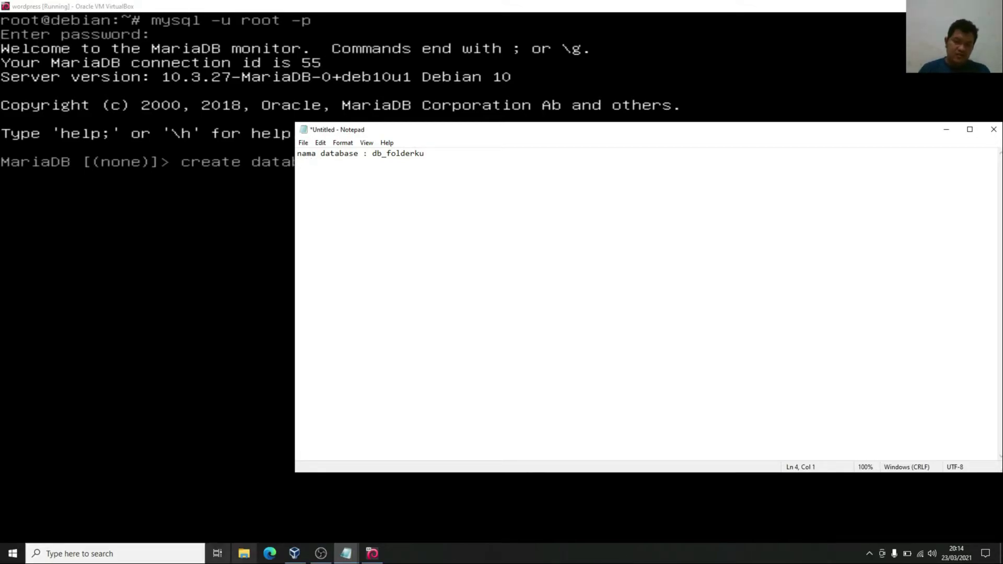
Step: Set the Notepad font size to 24
{"action": "left_click", "coordinate": [343, 142]}
{"action": "left_click", "coordinate": [349, 155]}
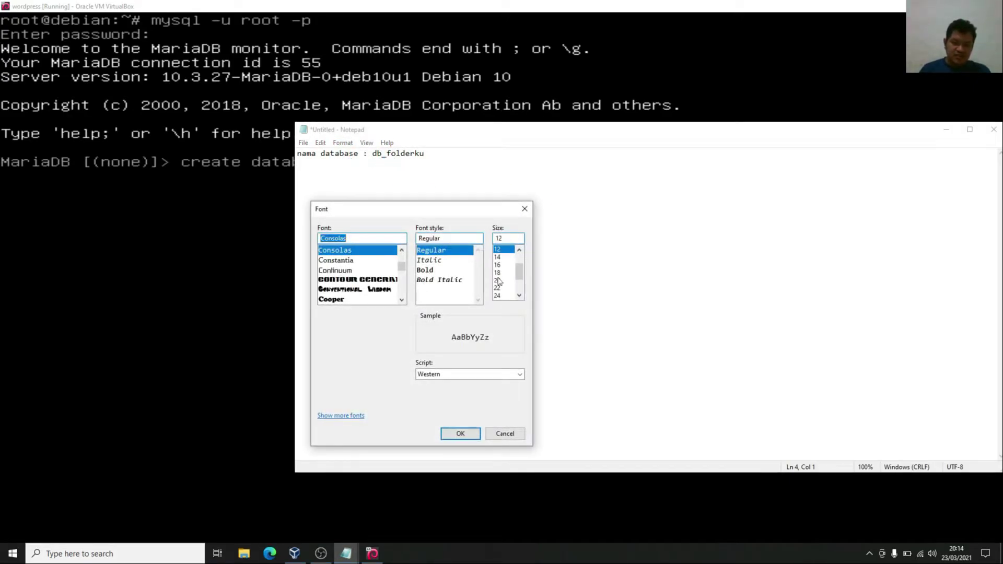
{"action": "left_click", "coordinate": [499, 296]}
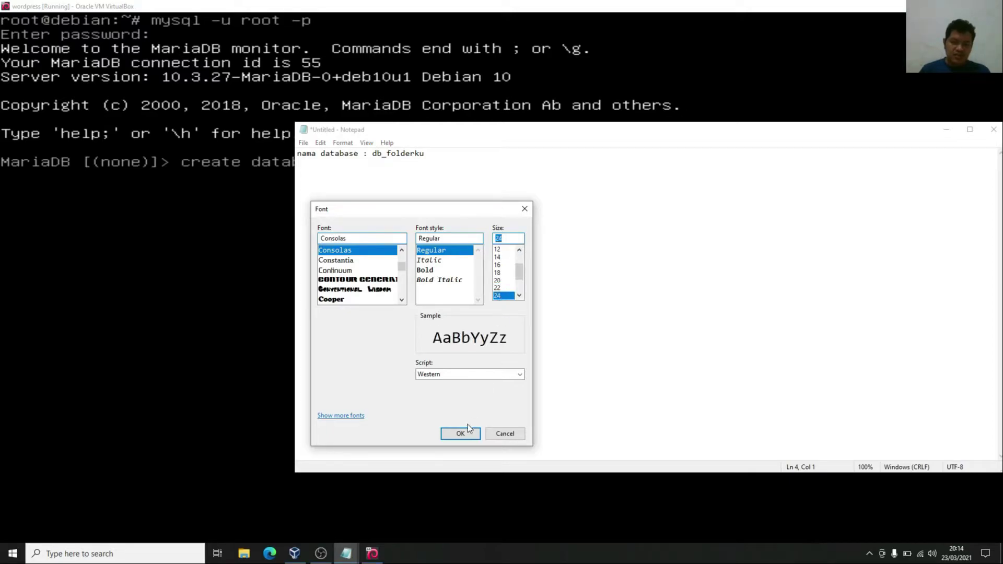
{"action": "left_click", "coordinate": [460, 434]}
Step: Add lines for the database user name and its password, then move aside and minimise Notepad
{"action": "left_click", "coordinate": [314, 190]}
{"action": "type", "text": "nama user : "}
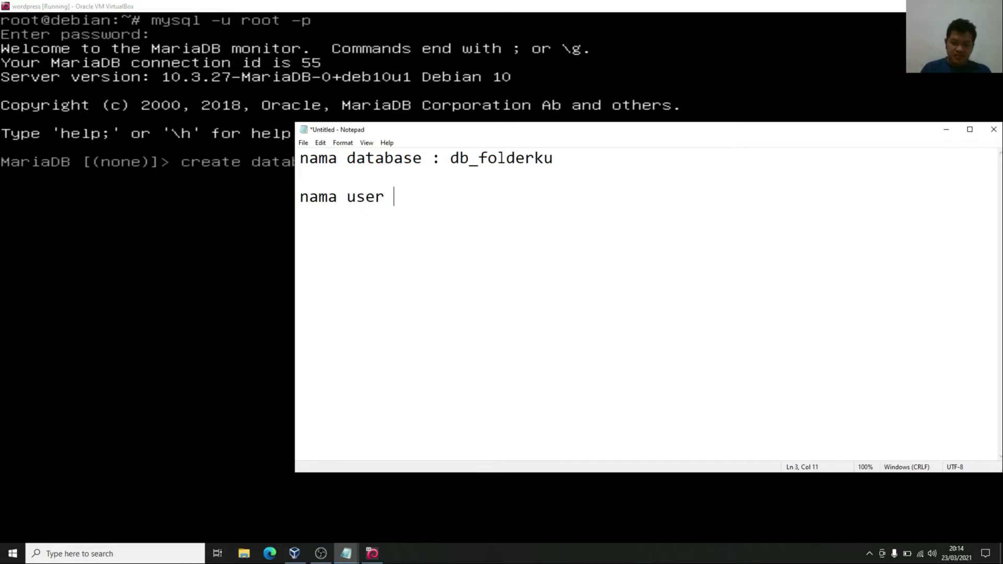
{"action": "type", "text": "tresna"}
{"action": "key", "text": "Return"}
{"action": "key", "text": "Return"}
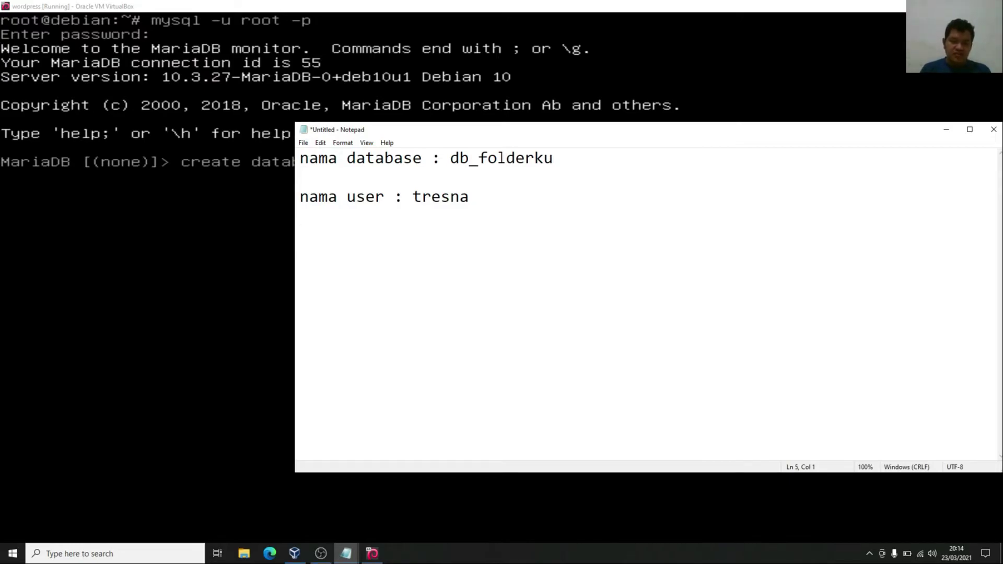
{"action": "type", "text": "pa"}
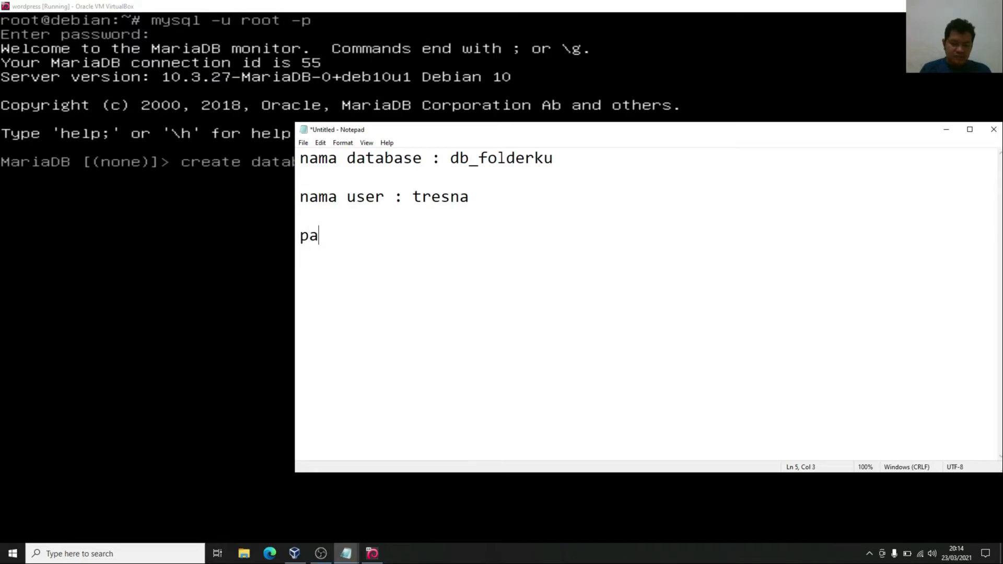
{"action": "type", "text": "ssword use"}
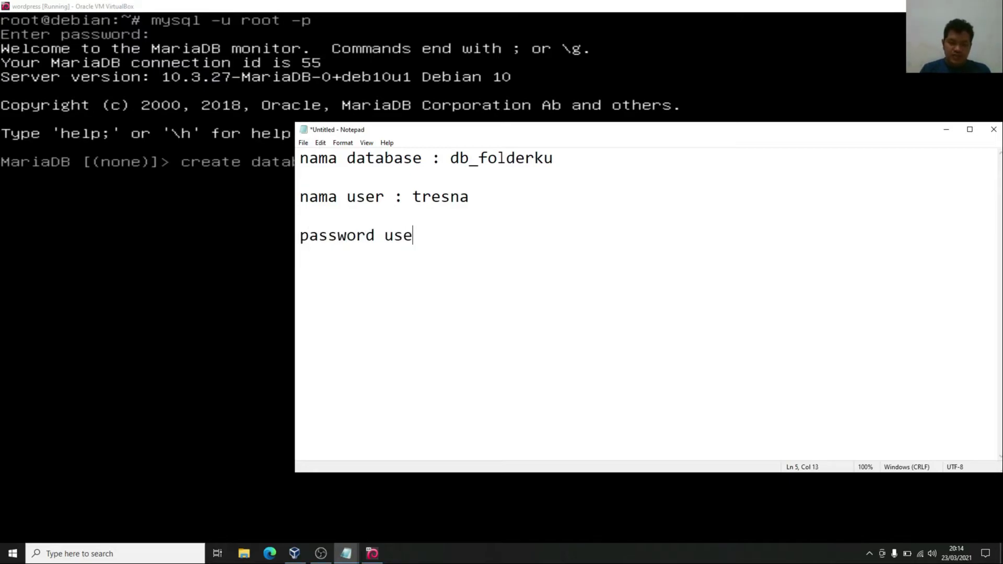
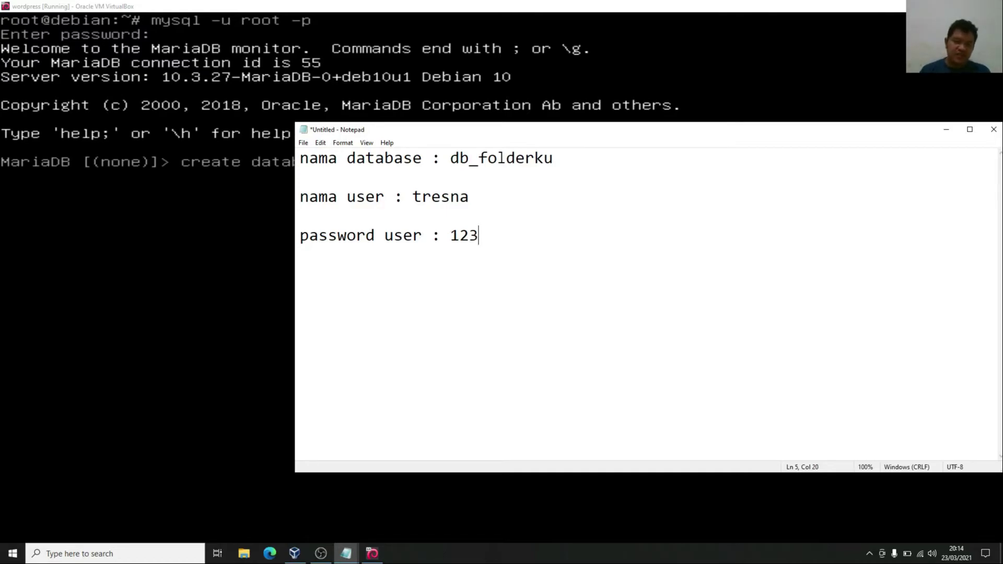
{"action": "left_click_drag", "start_coordinate": [480, 236], "coordinate": [301, 161]}
{"action": "left_click", "coordinate": [478, 245]}
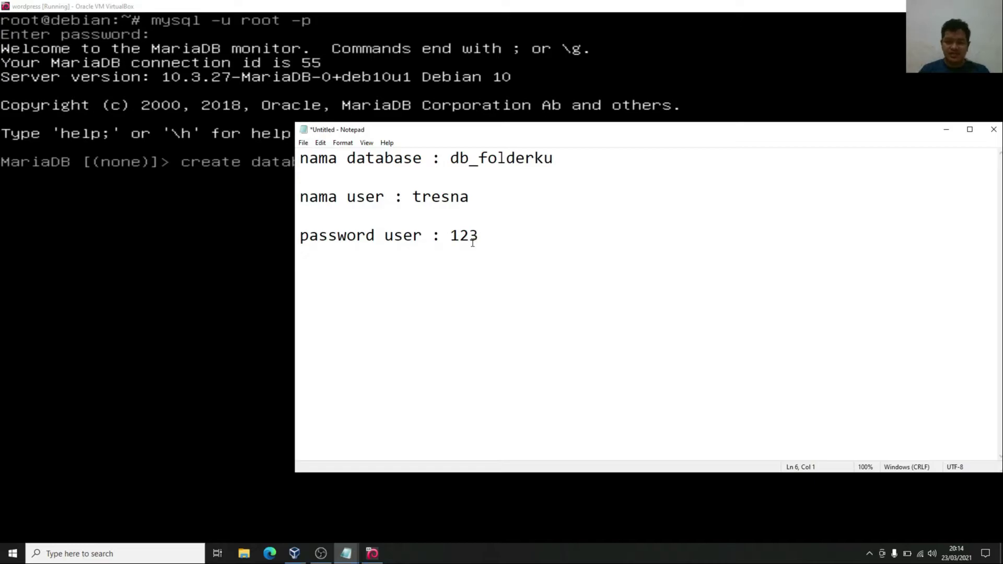
{"action": "left_click_drag", "start_coordinate": [581, 130], "coordinate": [425, 137]}
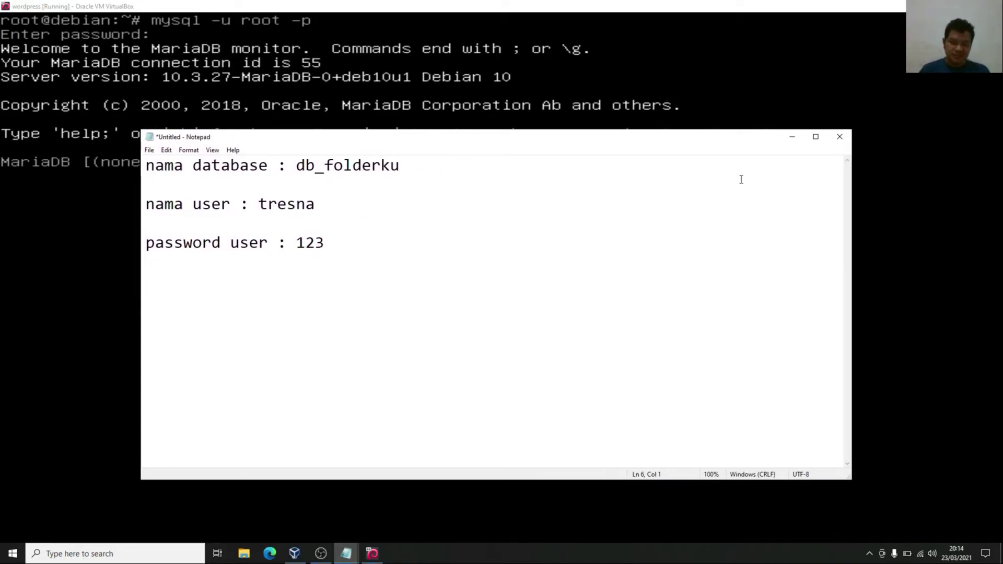
{"action": "left_click", "coordinate": [793, 137]}
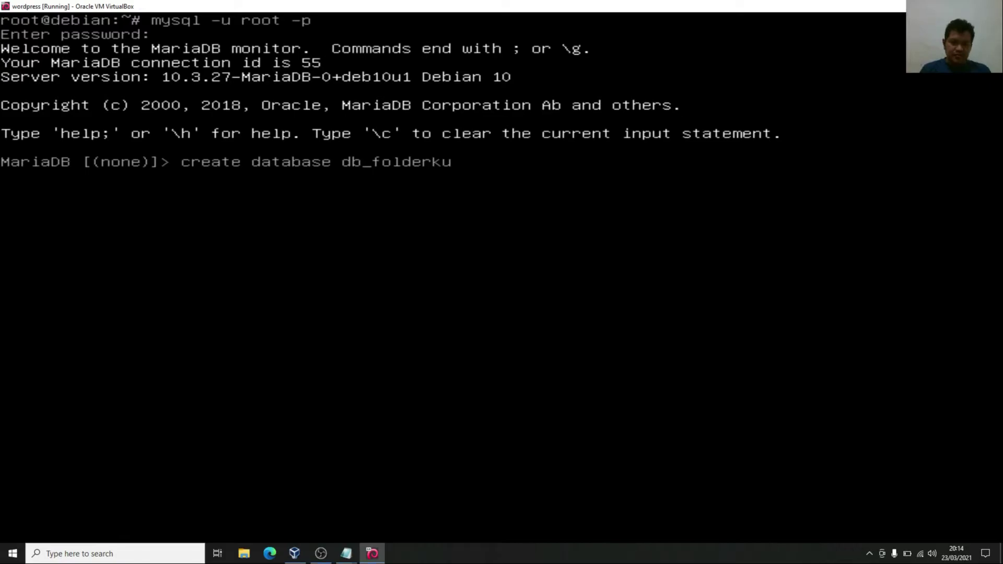
Step: Create database db_folderku, then create the localhost database user identified by its password
{"action": "type", "text": ";"}
{"action": "key", "text": "Return"}
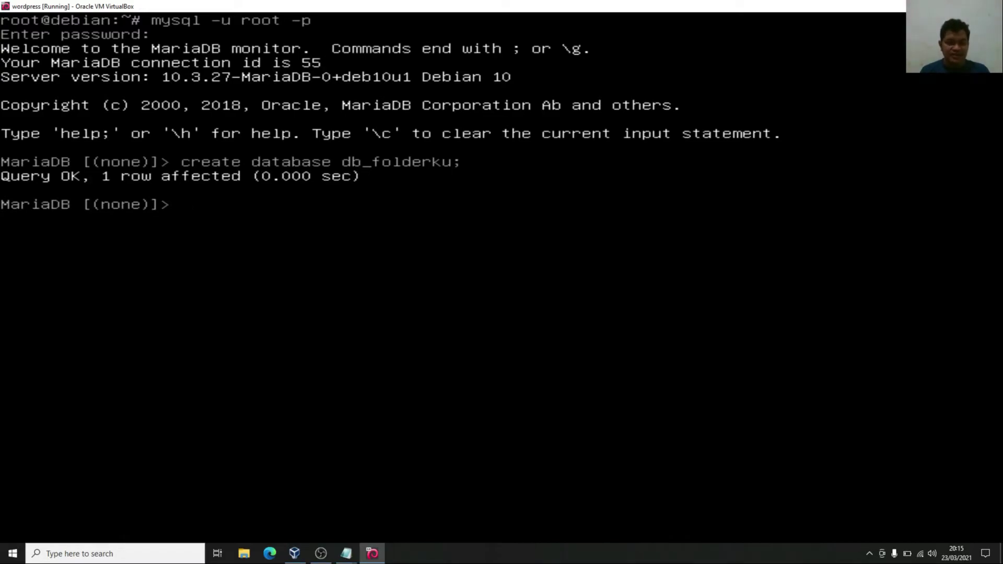
{"action": "type", "text": "crea"}
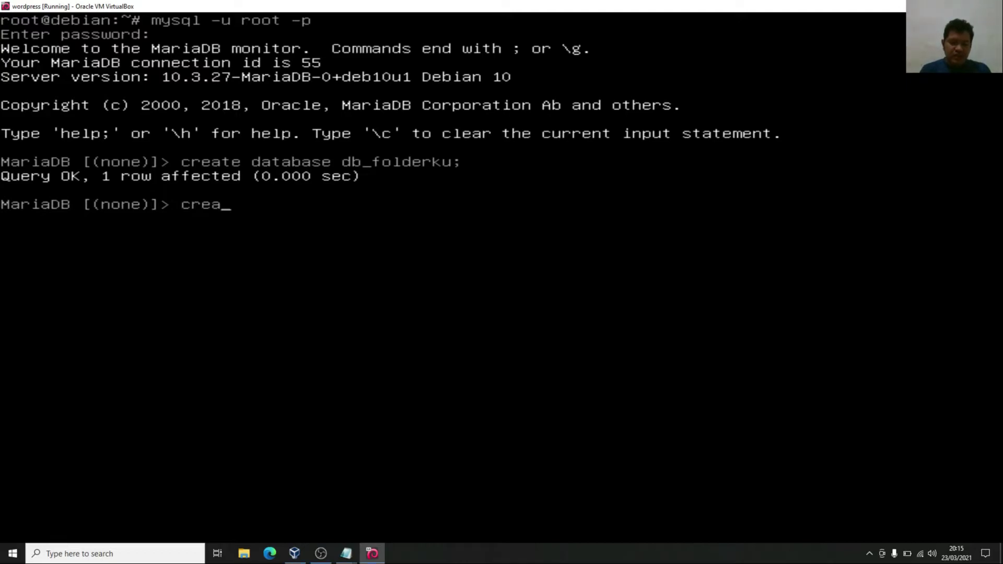
{"action": "type", "text": "te user "}
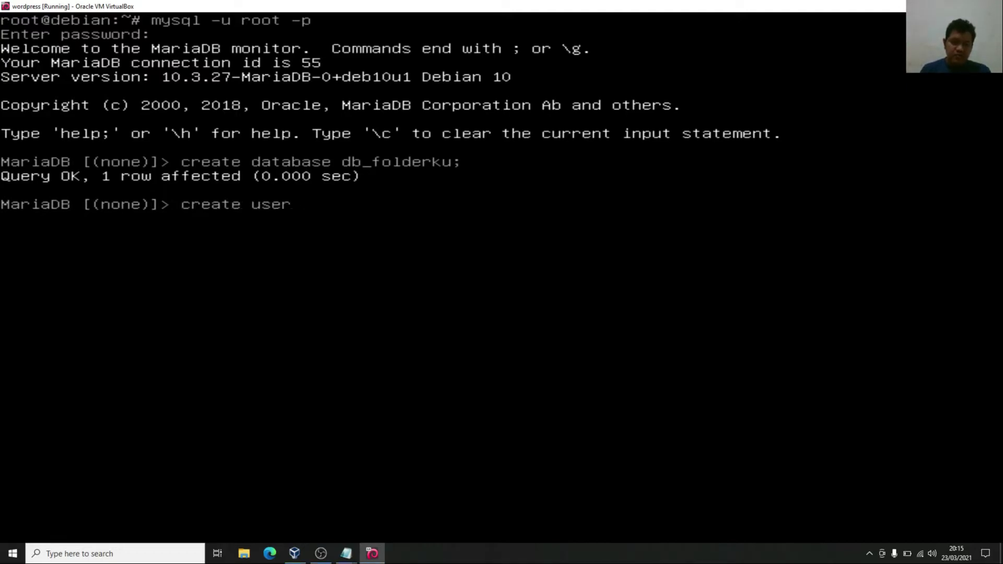
{"action": "type", "text": "'tresna'@'localhost'"}
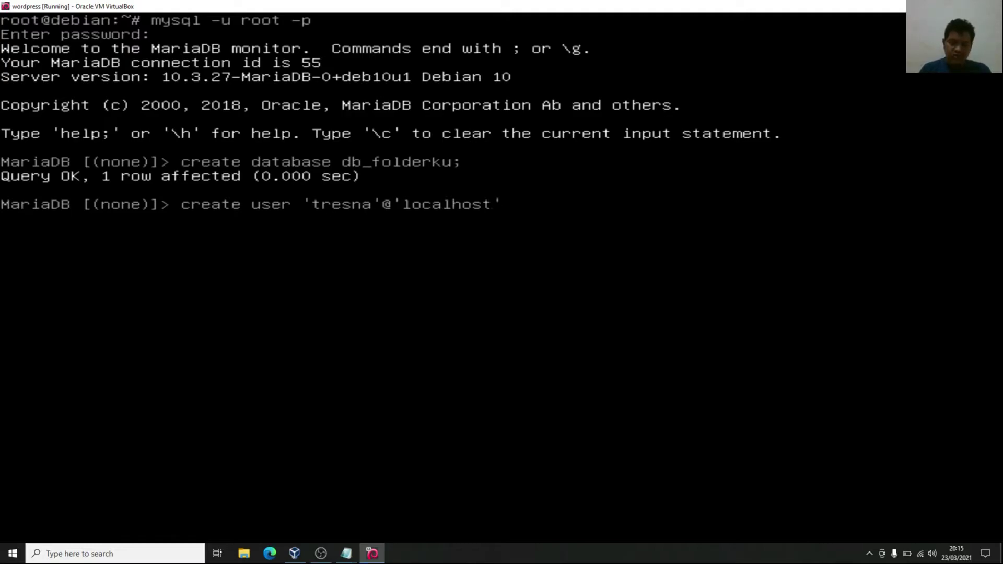
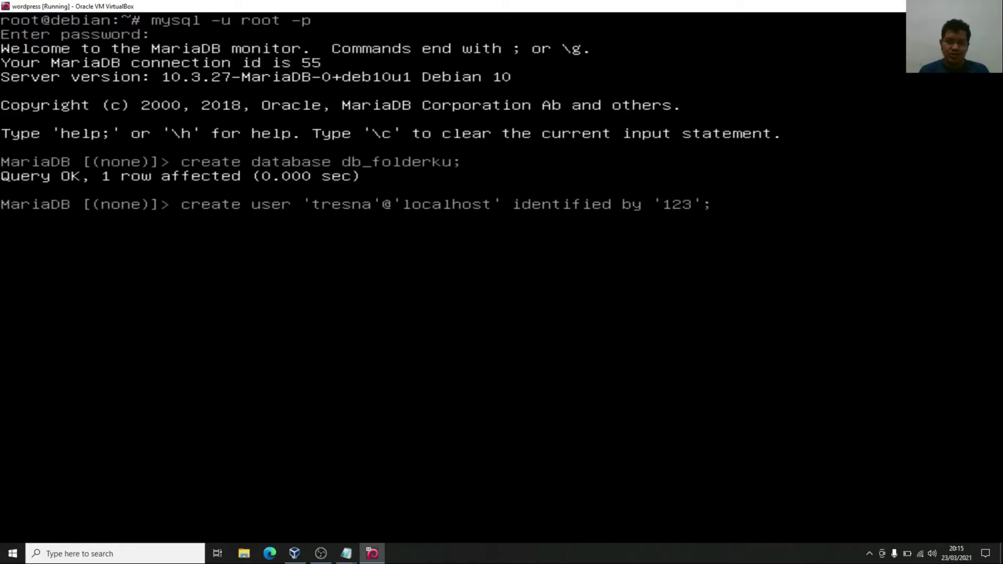
{"action": "key", "text": "Return"}
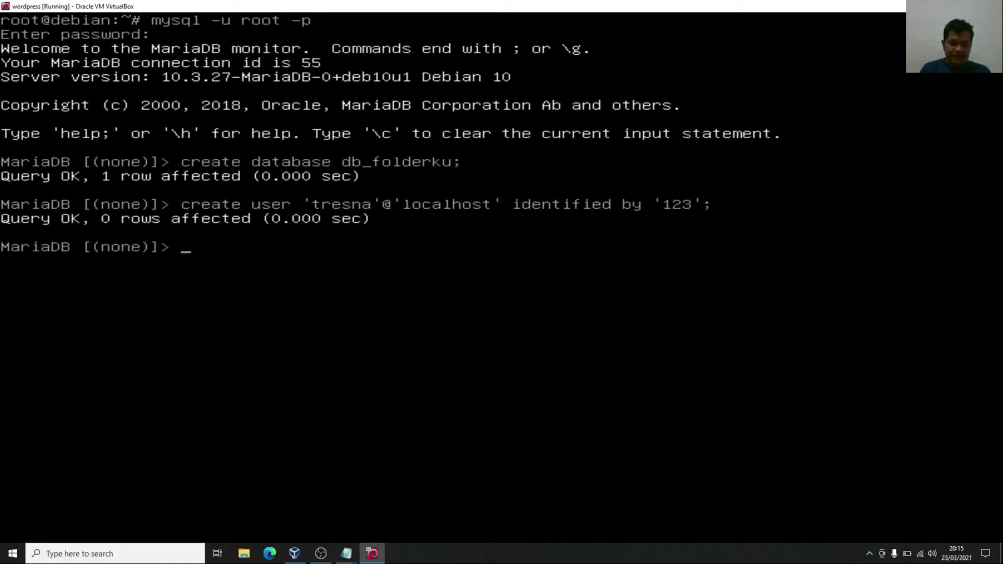
Step: Grant the new user@'localhost' all privileges on db_folderku; MariaDB returns ERROR 1046
{"action": "type", "text": "grant"}
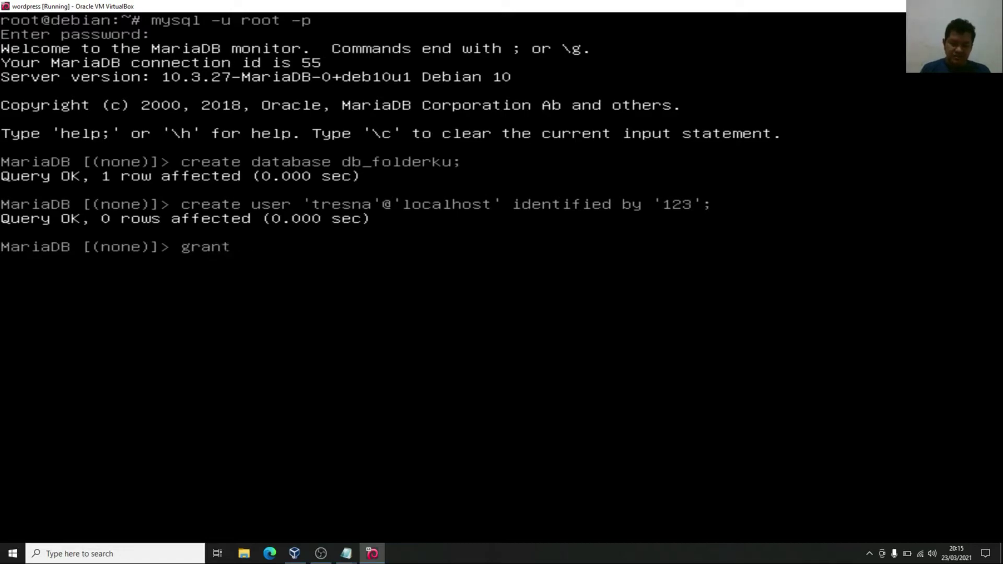
{"action": "type", "text": " all privile"}
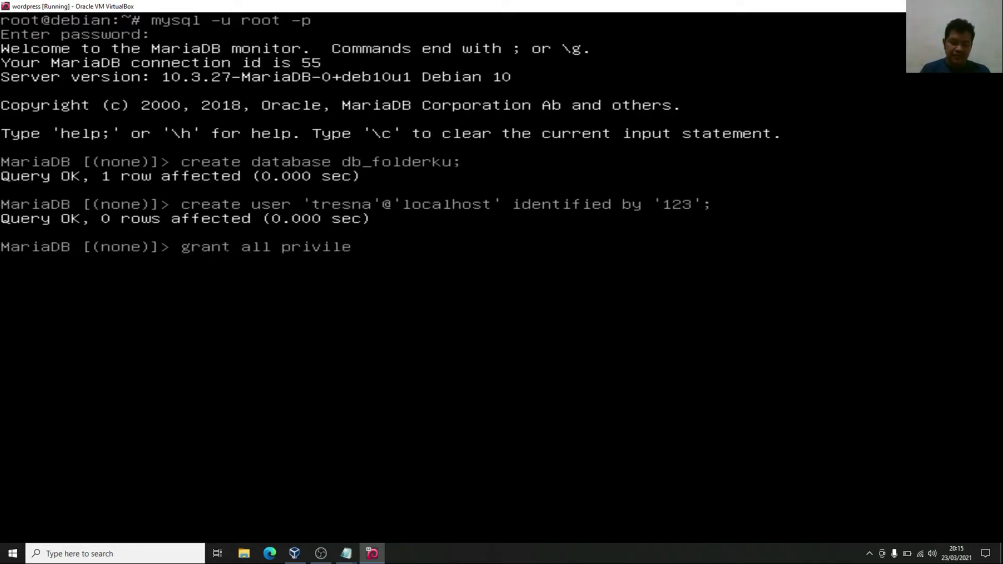
{"action": "type", "text": "ges on *.*"}
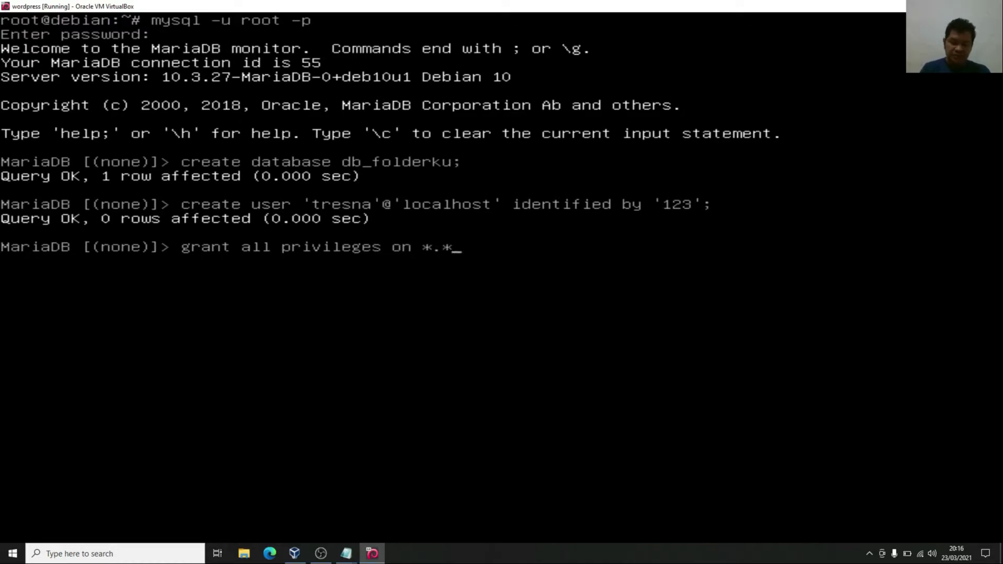
{"action": "type", "text": " to 'tresna"}
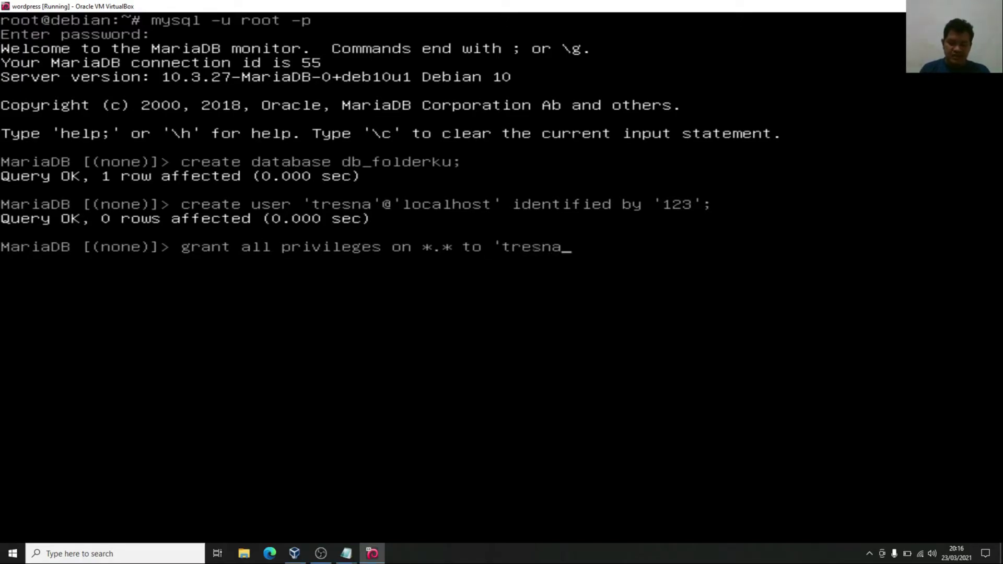
{"action": "type", "text": "'@'folderku"}
{"action": "key", "text": "BackSpace"}
{"action": "key", "text": "BackSpace"}
{"action": "key", "text": "BackSpace"}
{"action": "key", "text": "BackSpace"}
{"action": "key", "text": "BackSpace"}
{"action": "key", "text": "BackSpace"}
{"action": "key", "text": "BackSpace"}
{"action": "key", "text": "BackSpace"}
{"action": "type", "text": "localhost';"}
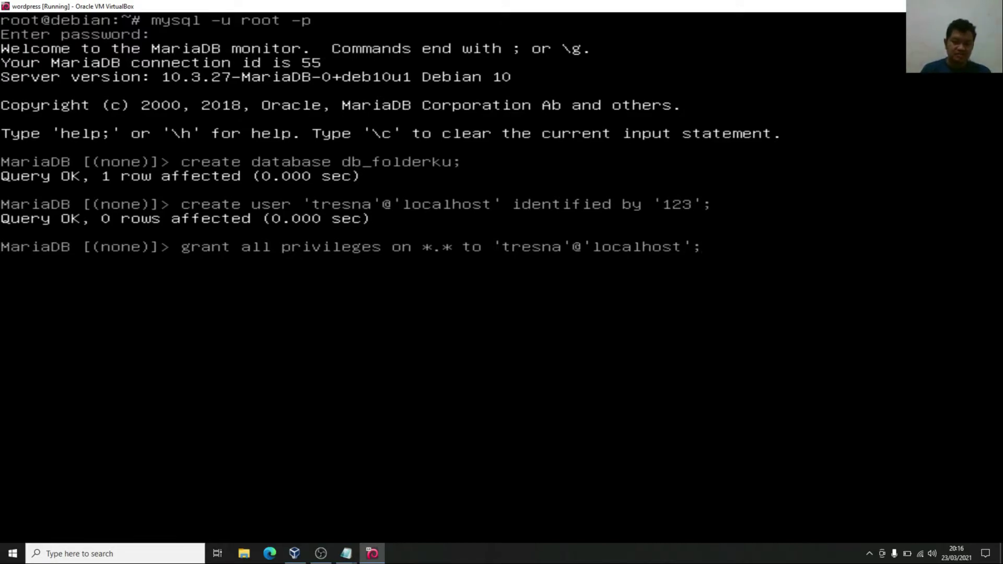
{"action": "key", "text": "Left"}
{"action": "key", "text": "Left"}
{"action": "key", "text": "Left"}
{"action": "key", "text": "Left"}
{"action": "key", "text": "Left"}
{"action": "key", "text": "Left"}
{"action": "key", "text": "Left"}
{"action": "key", "text": "Left"}
{"action": "key", "text": "Left"}
{"action": "key", "text": "Left"}
{"action": "key", "text": "Left"}
{"action": "key", "text": "Left"}
{"action": "key", "text": "Left"}
{"action": "key", "text": "Left"}
{"action": "key", "text": "Left"}
{"action": "key", "text": "Left"}
{"action": "key", "text": "Left"}
{"action": "key", "text": "Left"}
{"action": "key", "text": "Left"}
{"action": "key", "text": "Left"}
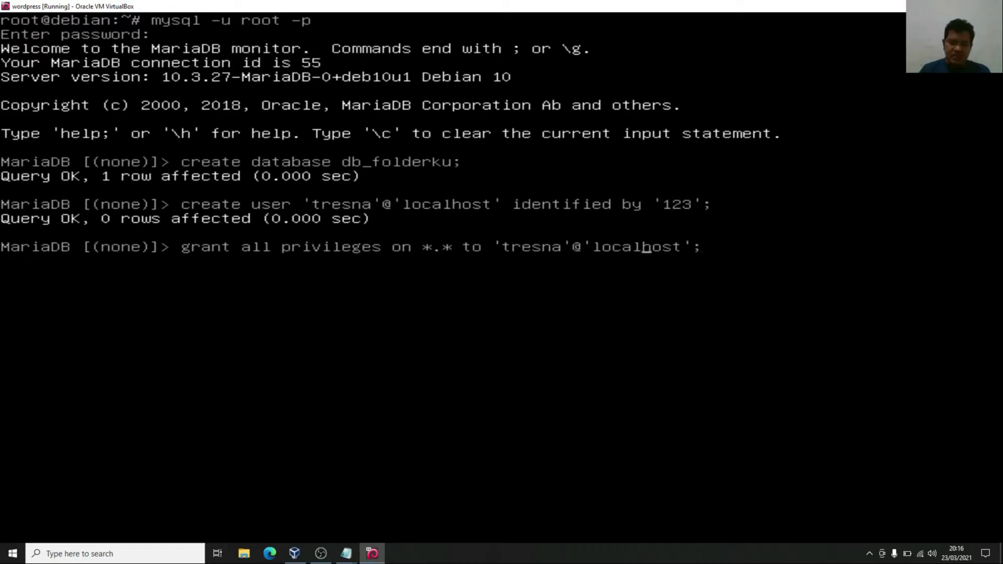
{"action": "key", "text": "Left"}
{"action": "key", "text": "Left"}
{"action": "key", "text": "BackSpace"}
{"action": "key", "text": "BackSpace"}
{"action": "key", "text": "BackSpace"}
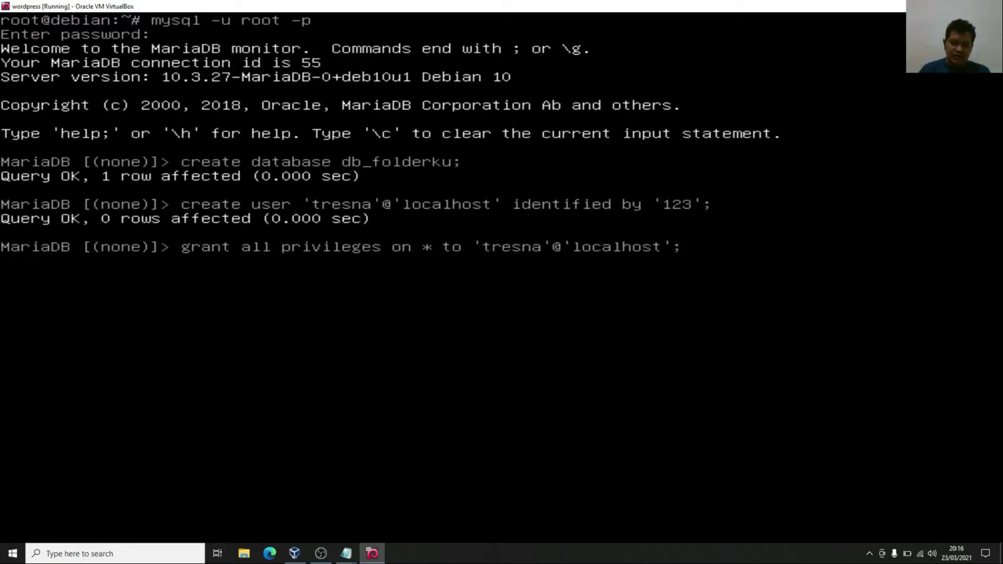
{"action": "type", "text": "db"}
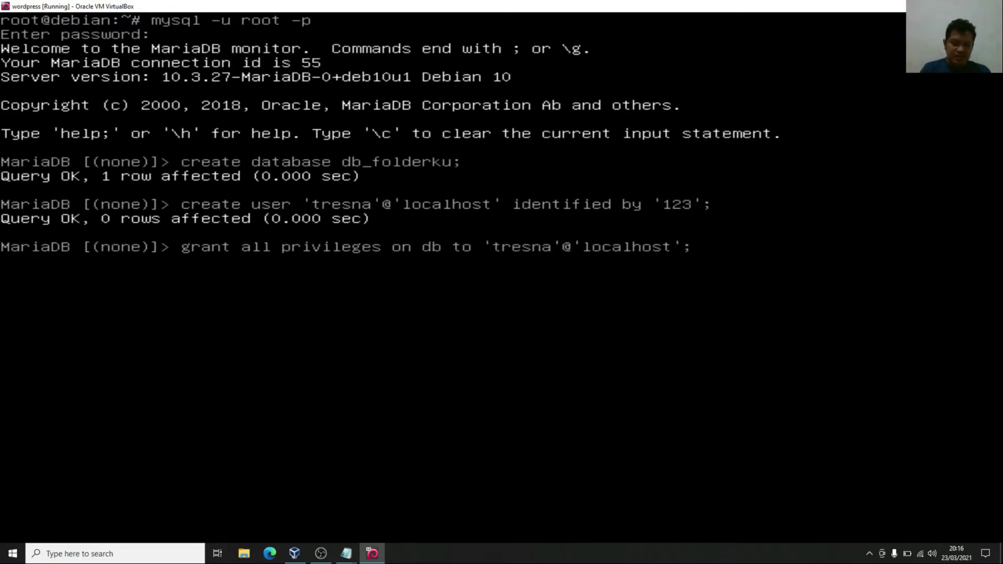
{"action": "type", "text": "_"}
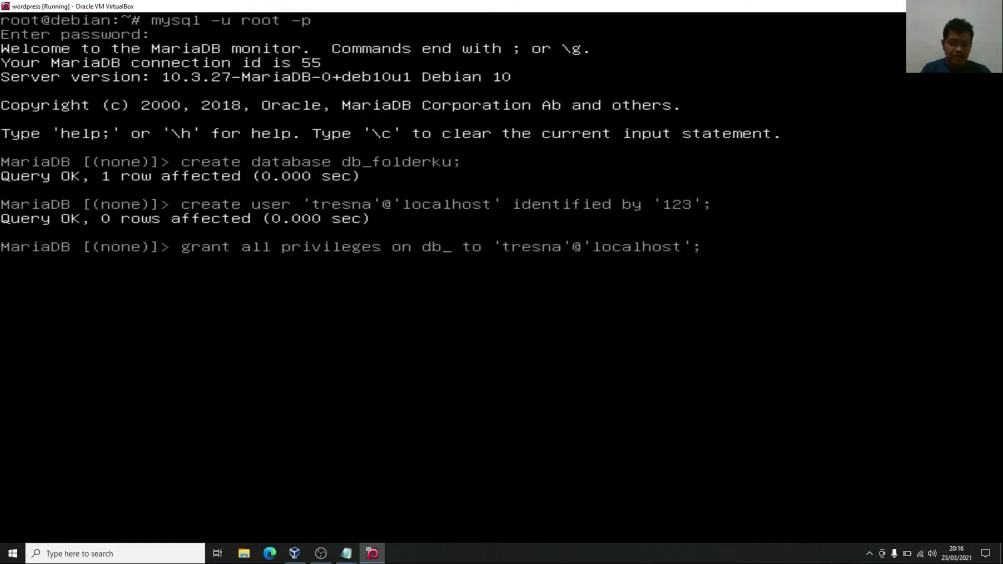
{"action": "type", "text": "folderku"}
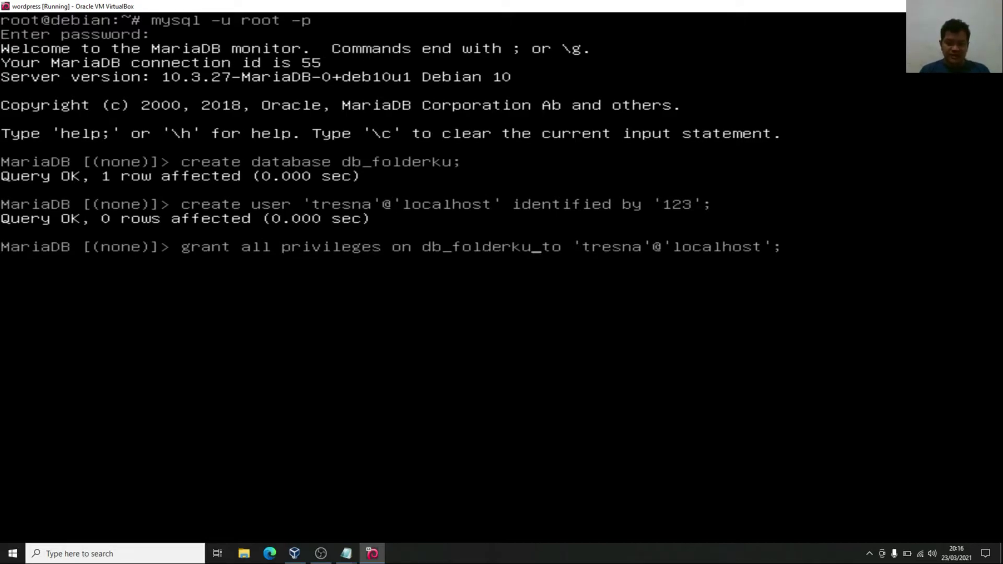
{"action": "key", "text": "Right"}
{"action": "key", "text": "Right"}
{"action": "key", "text": "Right"}
{"action": "key", "text": "Right"}
{"action": "key", "text": "Right"}
{"action": "key", "text": "Right"}
{"action": "key", "text": "Right"}
{"action": "key", "text": "Right"}
{"action": "key", "text": "Right"}
{"action": "key", "text": "Right"}
{"action": "key", "text": "Right"}
{"action": "key", "text": "Right"}
{"action": "key", "text": "Right"}
{"action": "key", "text": "Right"}
{"action": "key", "text": "Right"}
{"action": "key", "text": "Right"}
{"action": "key", "text": "Right"}
{"action": "key", "text": "Right"}
{"action": "key", "text": "Right"}
{"action": "key", "text": "Right"}
{"action": "key", "text": "Right"}
{"action": "key", "text": "Right"}
{"action": "key", "text": "Right"}
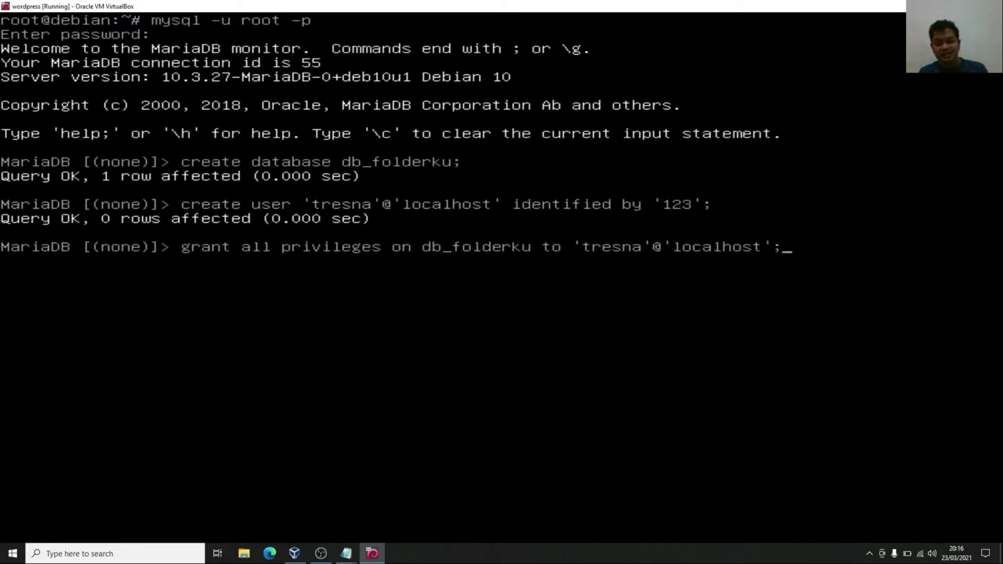
{"action": "key", "text": "Return"}
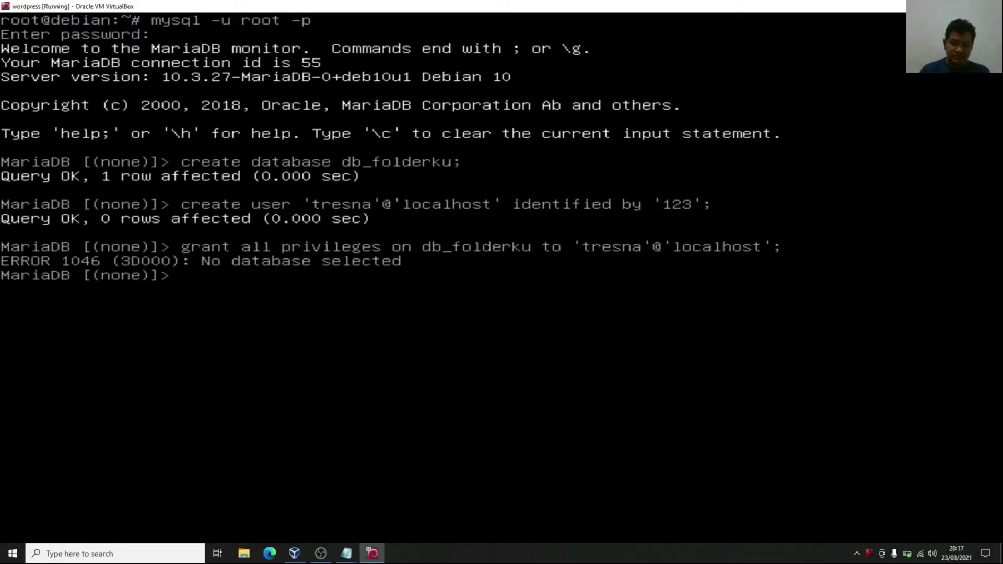
Step: Retry the grant with the database name quoted as 'db_folderku', which fails with ERROR 1064
{"action": "key", "text": "Up"}
{"action": "key", "text": "Left"}
{"action": "key", "text": "Left"}
{"action": "key", "text": "Left"}
{"action": "key", "text": "Left"}
{"action": "key", "text": "Left"}
{"action": "key", "text": "Left"}
{"action": "key", "text": "Left"}
{"action": "key", "text": "Left"}
{"action": "key", "text": "Left"}
{"action": "key", "text": "Left"}
{"action": "key", "text": "Left"}
{"action": "key", "text": "Left"}
{"action": "key", "text": "Left"}
{"action": "key", "text": "Left"}
{"action": "key", "text": "Left"}
{"action": "key", "text": "Left"}
{"action": "key", "text": "Left"}
{"action": "key", "text": "Left"}
{"action": "key", "text": "Left"}
{"action": "key", "text": "Left"}
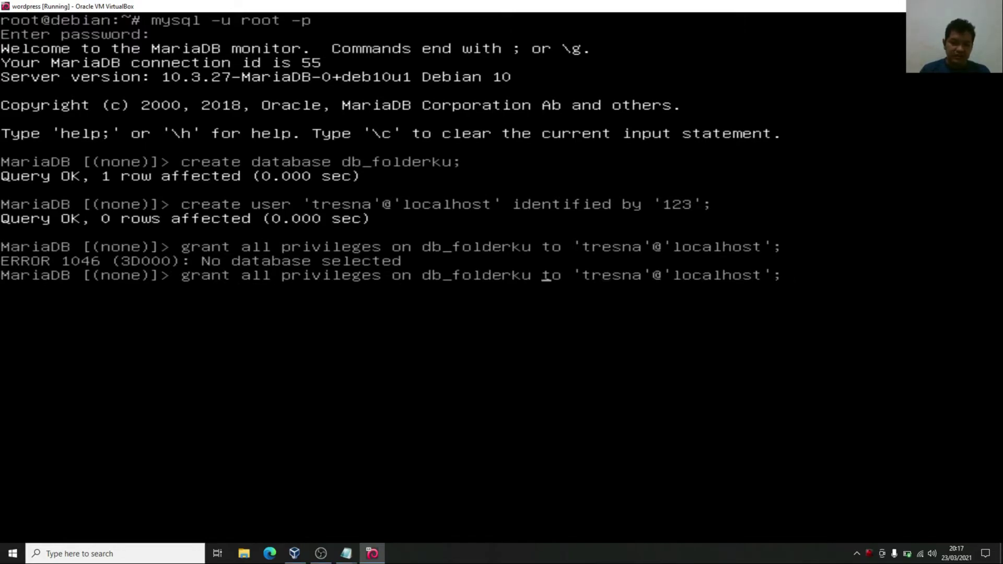
{"action": "key", "text": "Left"}
{"action": "type", "text": "'"}
{"action": "key", "text": "Left"}
{"action": "key", "text": "Left"}
{"action": "key", "text": "Left"}
{"action": "key", "text": "Left"}
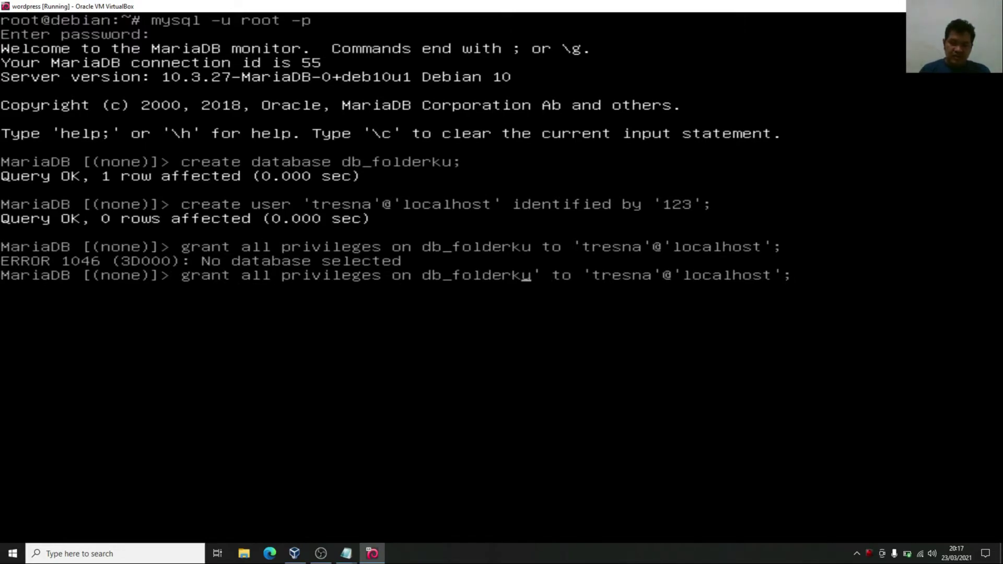
{"action": "key", "text": "Left"}
{"action": "key", "text": "Left"}
{"action": "key", "text": "Left"}
{"action": "key", "text": "Left"}
{"action": "key", "text": "Left"}
{"action": "key", "text": "Left"}
{"action": "key", "text": "Left"}
{"action": "key", "text": "Left"}
{"action": "key", "text": "Left"}
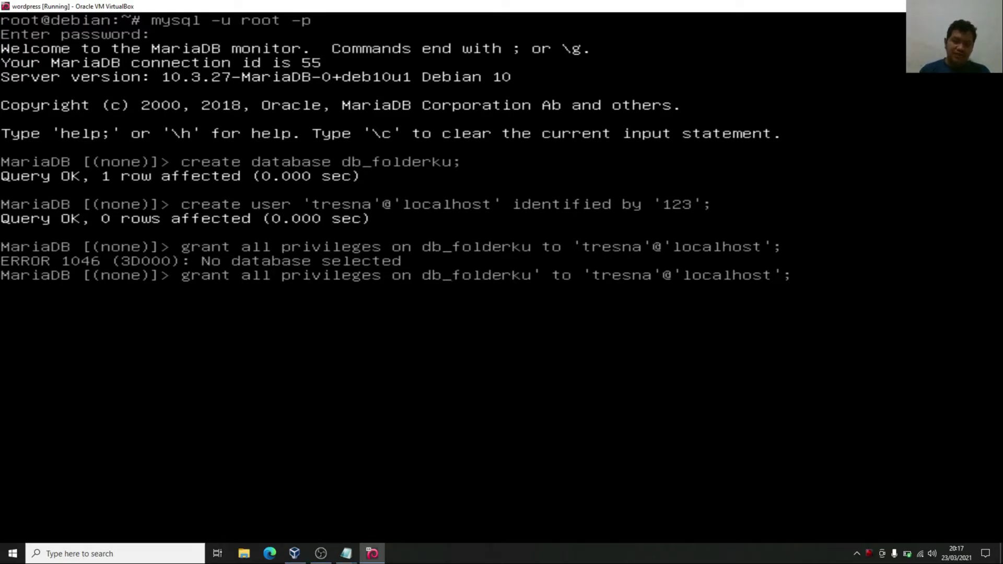
{"action": "type", "text": "'"}
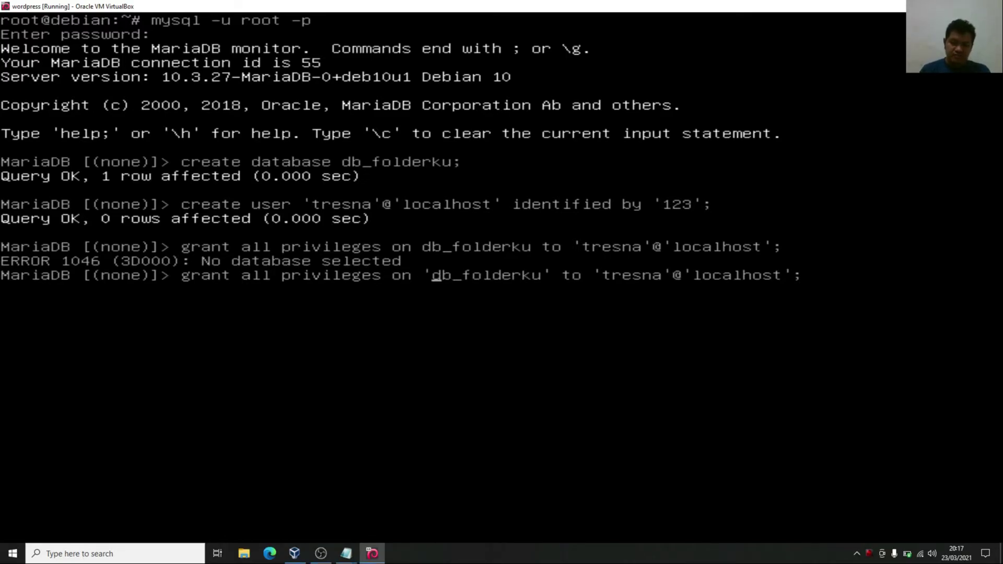
{"action": "key", "text": "Return"}
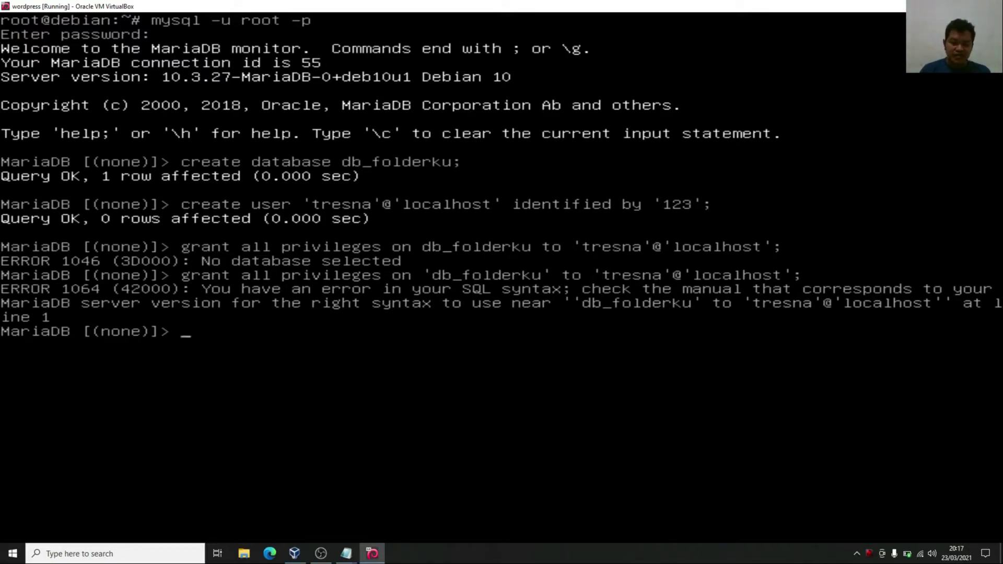
Step: Change the grant target to *.* so the user gets privileges on all databases
{"action": "key", "text": "Up"}
{"action": "key", "text": "Left"}
{"action": "key", "text": "Left"}
{"action": "key", "text": "Left"}
{"action": "key", "text": "Left"}
{"action": "key", "text": "Left"}
{"action": "key", "text": "Left"}
{"action": "key", "text": "Left"}
{"action": "key", "text": "Left"}
{"action": "key", "text": "Left"}
{"action": "key", "text": "Left"}
{"action": "key", "text": "Left"}
{"action": "key", "text": "Left"}
{"action": "key", "text": "Left"}
{"action": "key", "text": "Left"}
{"action": "key", "text": "Left"}
{"action": "key", "text": "Left"}
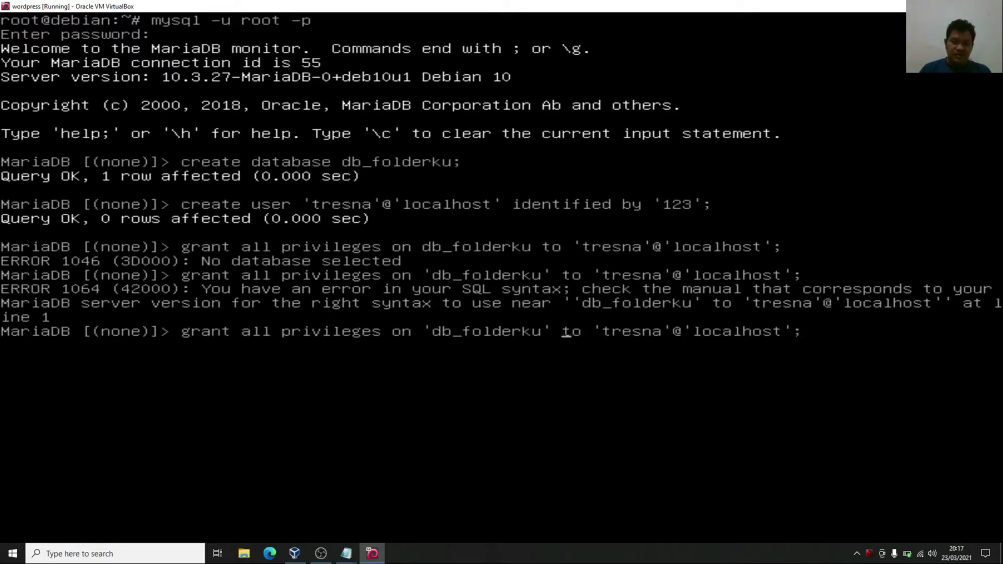
{"action": "key", "text": "BackSpace"}
{"action": "key", "text": "BackSpace"}
{"action": "key", "text": "BackSpace"}
{"action": "key", "text": "BackSpace"}
{"action": "key", "text": "BackSpace"}
{"action": "key", "text": "BackSpace"}
{"action": "key", "text": "BackSpace"}
{"action": "key", "text": "BackSpace"}
{"action": "key", "text": "BackSpace"}
{"action": "key", "text": "BackSpace"}
{"action": "key", "text": "BackSpace"}
{"action": "key", "text": "BackSpace"}
{"action": "key", "text": "BackSpace"}
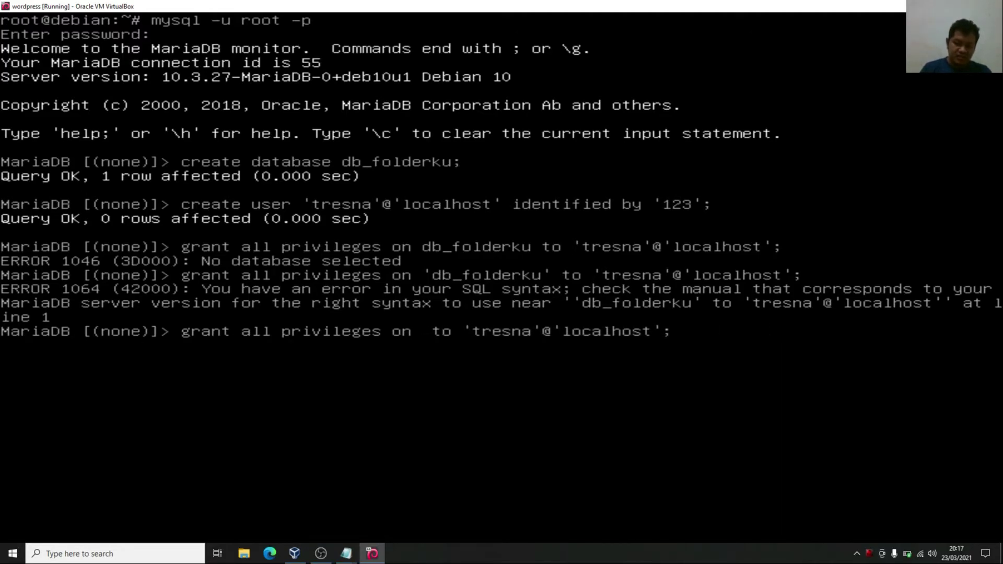
{"action": "type", "text": "*"}
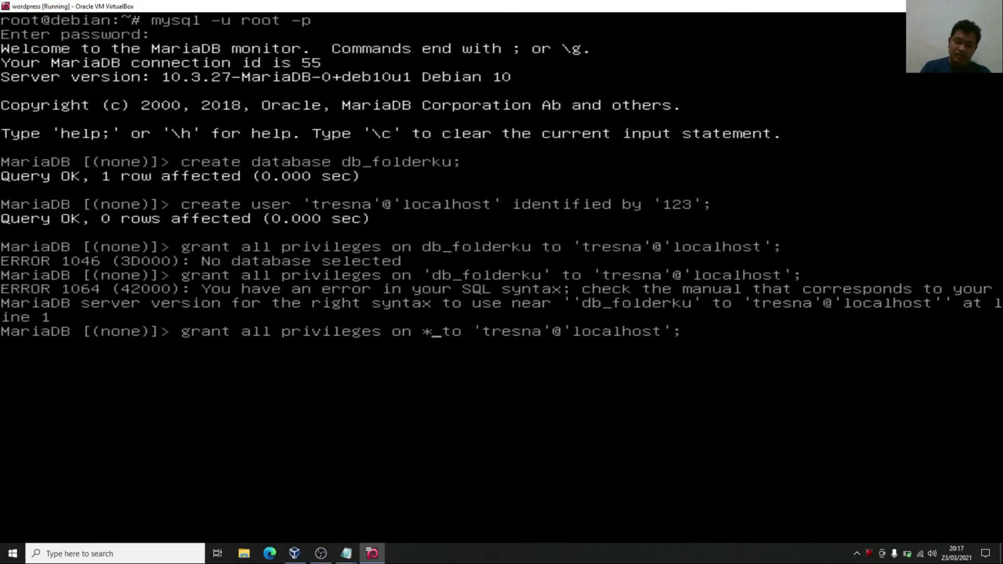
{"action": "type", "text": ".*"}
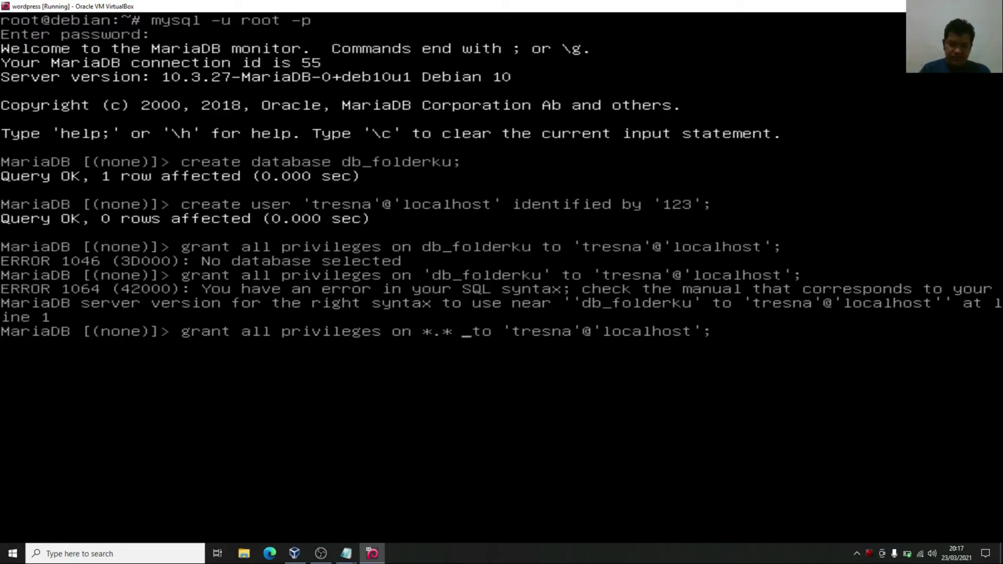
{"action": "key", "text": "Return"}
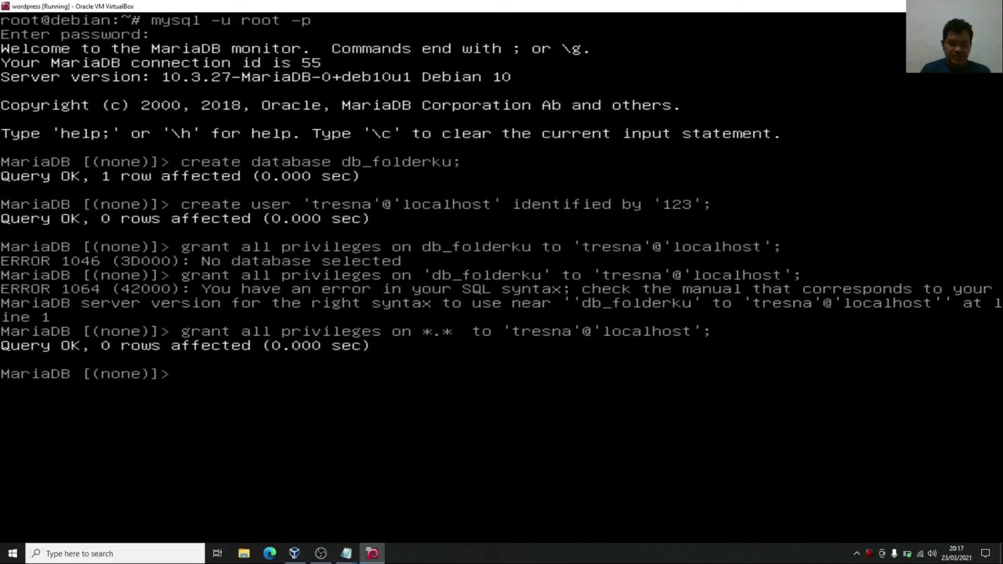
Step: Run flush privileges;, exit MariaDB with exit;, and clear the shell screen
{"action": "type", "text": "flush"}
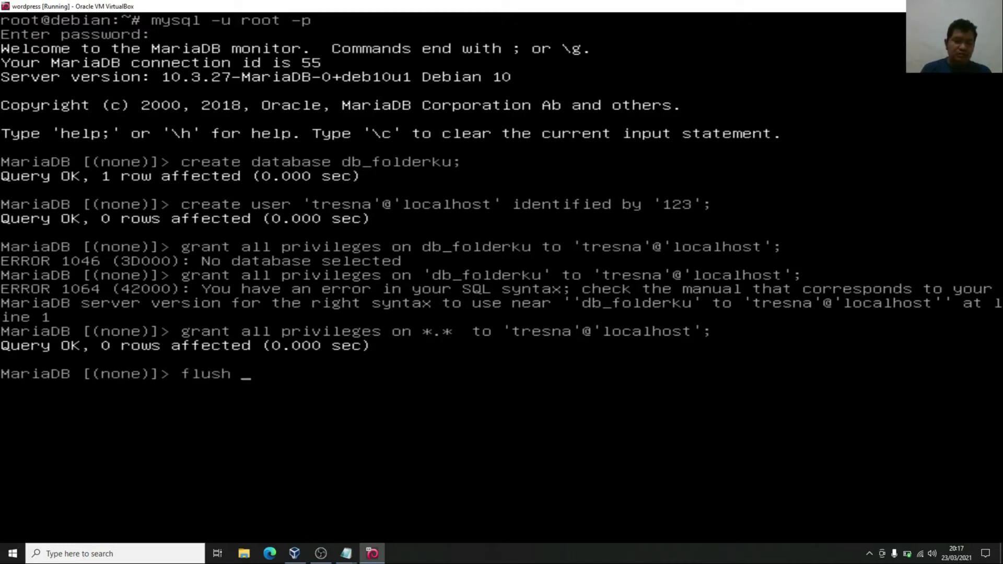
{"action": "type", "text": " privileges"}
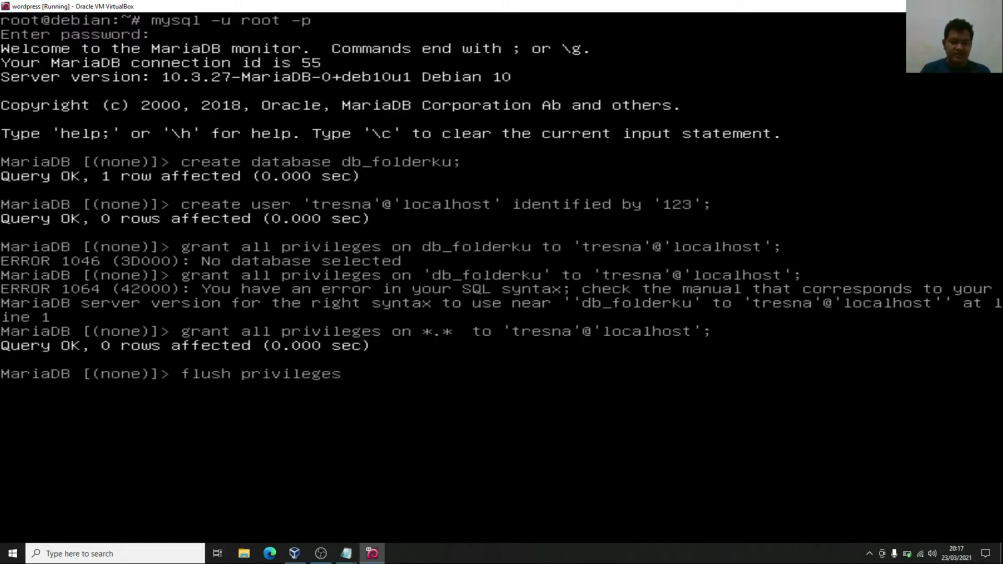
{"action": "type", "text": ";"}
{"action": "key", "text": "Return"}
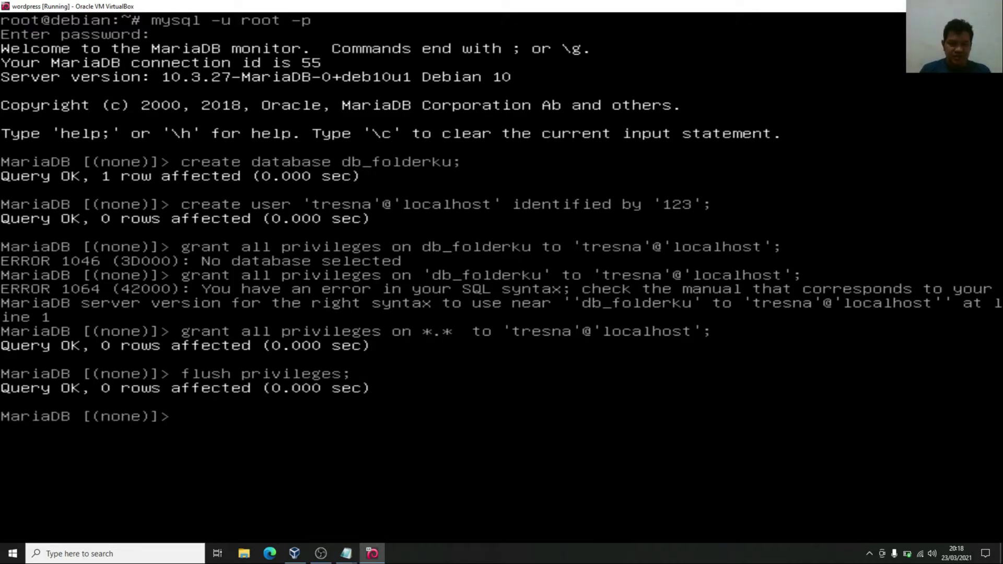
{"action": "type", "text": "exit"}
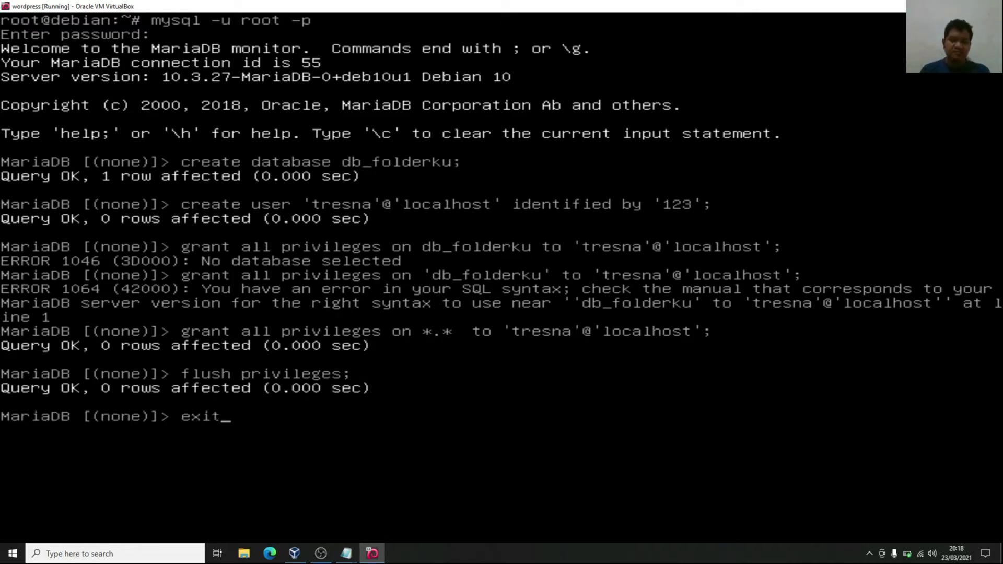
{"action": "type", "text": ";"}
{"action": "key", "text": "Return"}
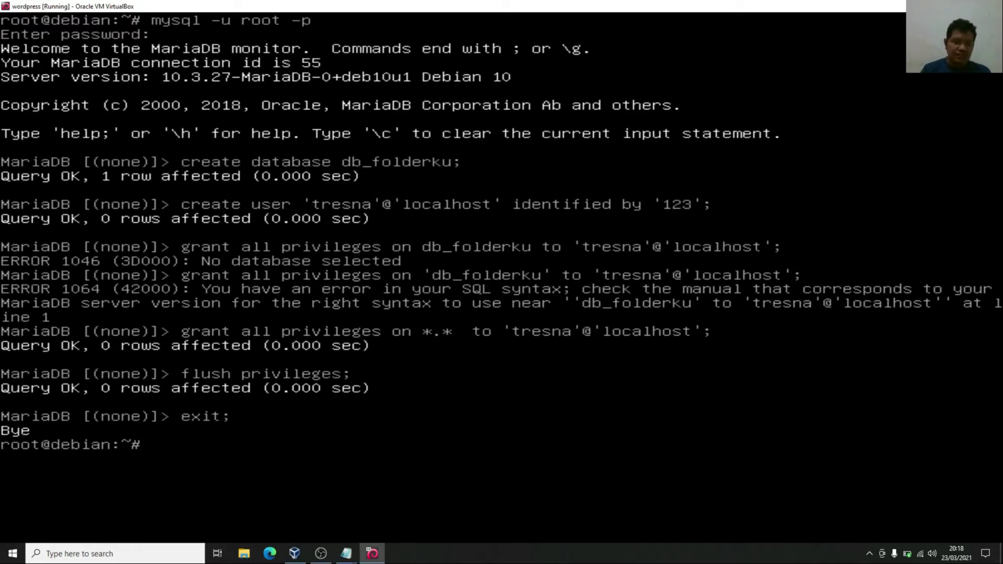
{"action": "type", "text": "clear"}
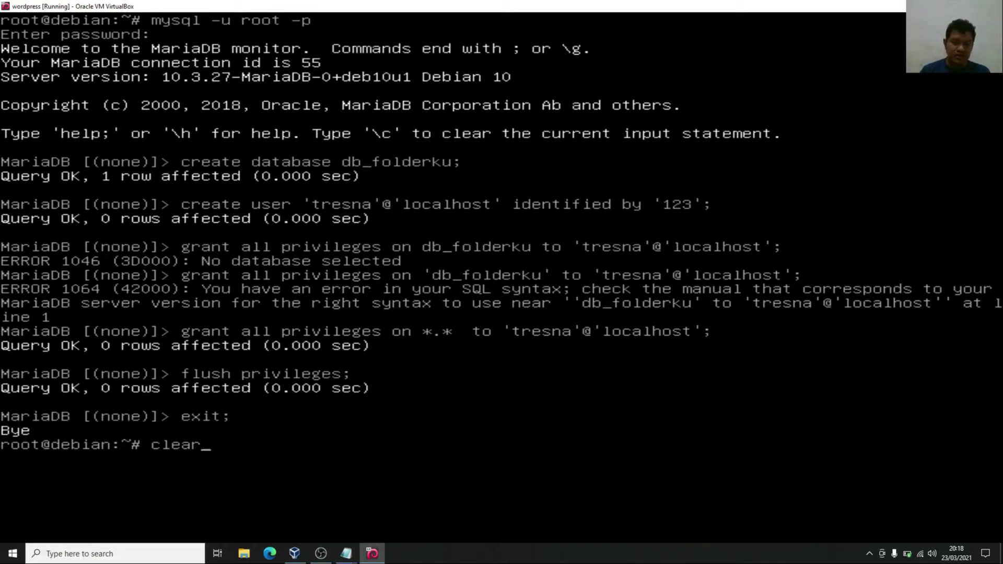
{"action": "key", "text": "Return"}
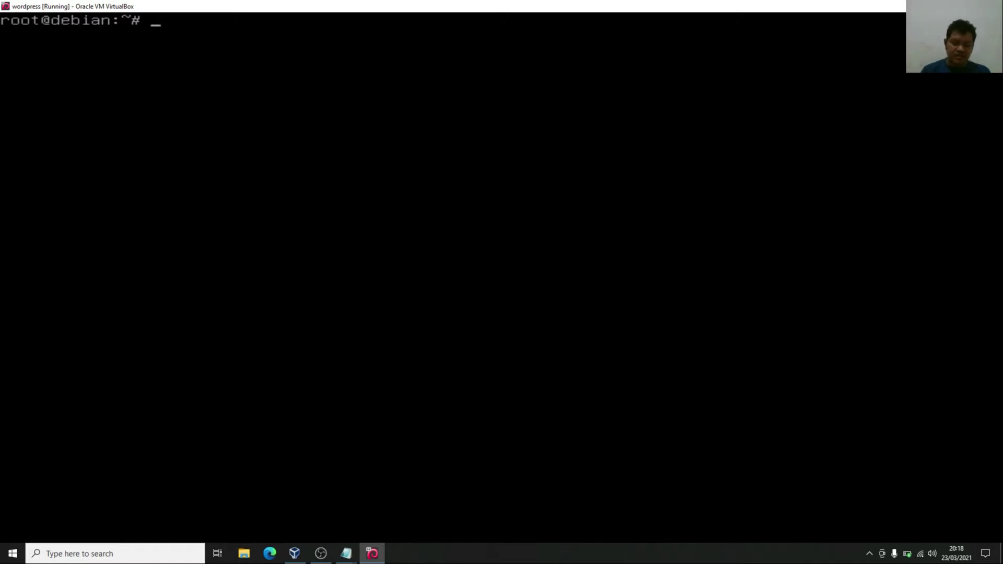
{"action": "mouse_move", "coordinate": [347, 553]}
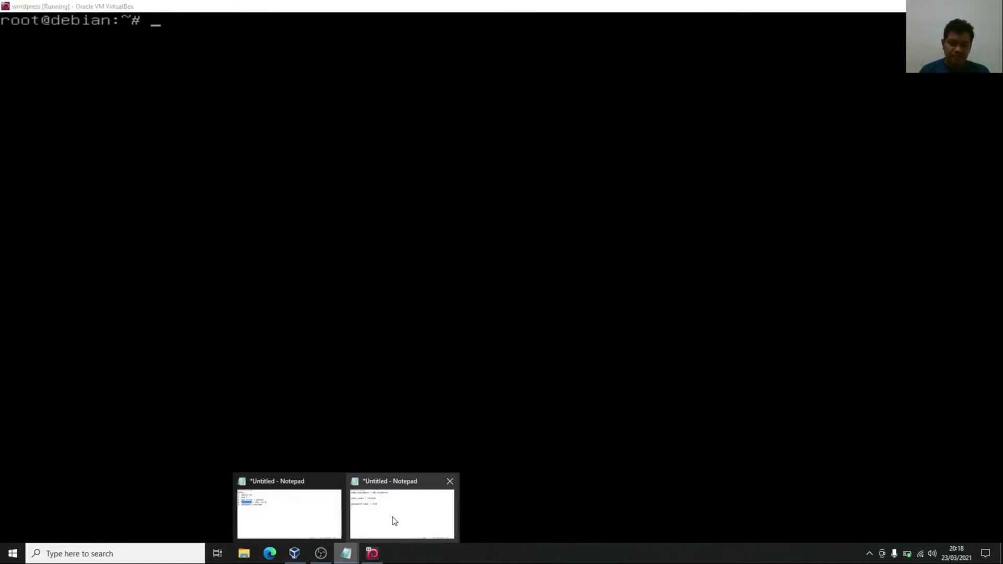
{"action": "mouse_move", "coordinate": [394, 517]}
{"action": "left_click", "coordinate": [297, 512]}
{"action": "left_click", "coordinate": [341, 291]}
{"action": "left_click", "coordinate": [258, 216]}
{"action": "left_click", "coordinate": [340, 181]}
{"action": "left_click_drag", "start_coordinate": [340, 181], "coordinate": [213, 181]}
{"action": "left_click", "coordinate": [384, 198]}
{"action": "left_click_drag", "start_coordinate": [337, 198], "coordinate": [437, 199]}
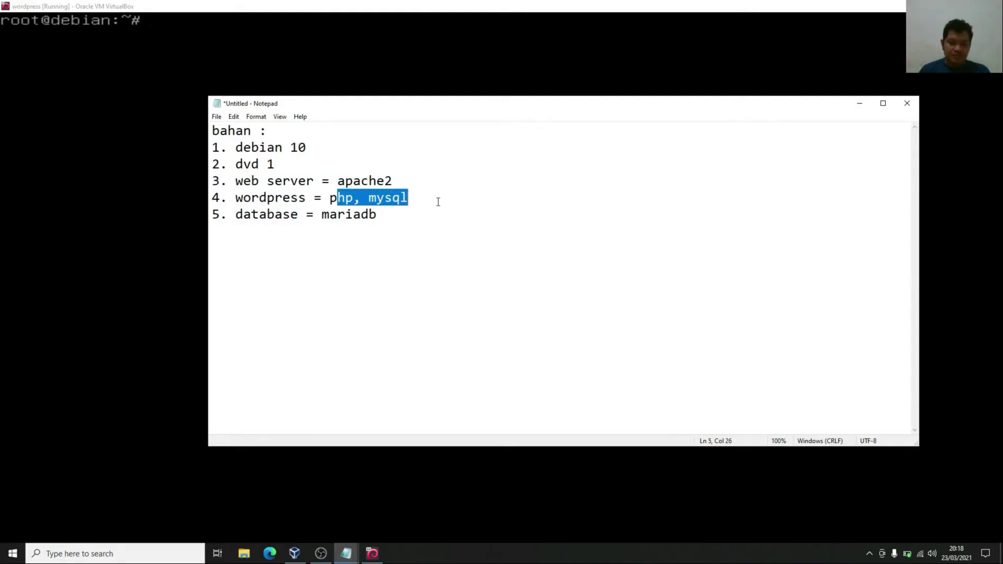
{"action": "left_click", "coordinate": [371, 234]}
{"action": "double_click", "coordinate": [427, 214]}
{"action": "left_click", "coordinate": [426, 215]}
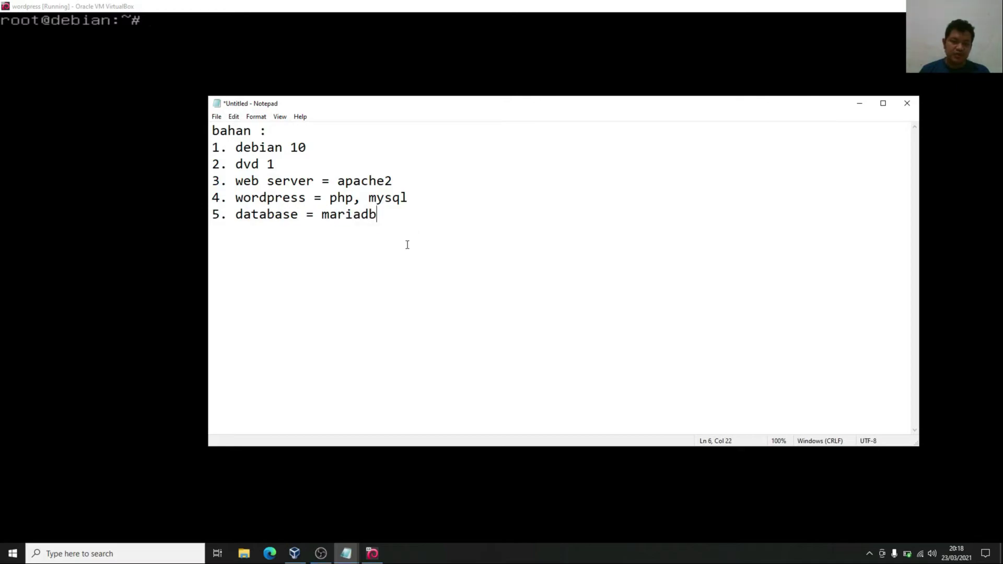
{"action": "left_click", "coordinate": [335, 214]}
{"action": "left_click_drag", "start_coordinate": [323, 215], "coordinate": [388, 214]}
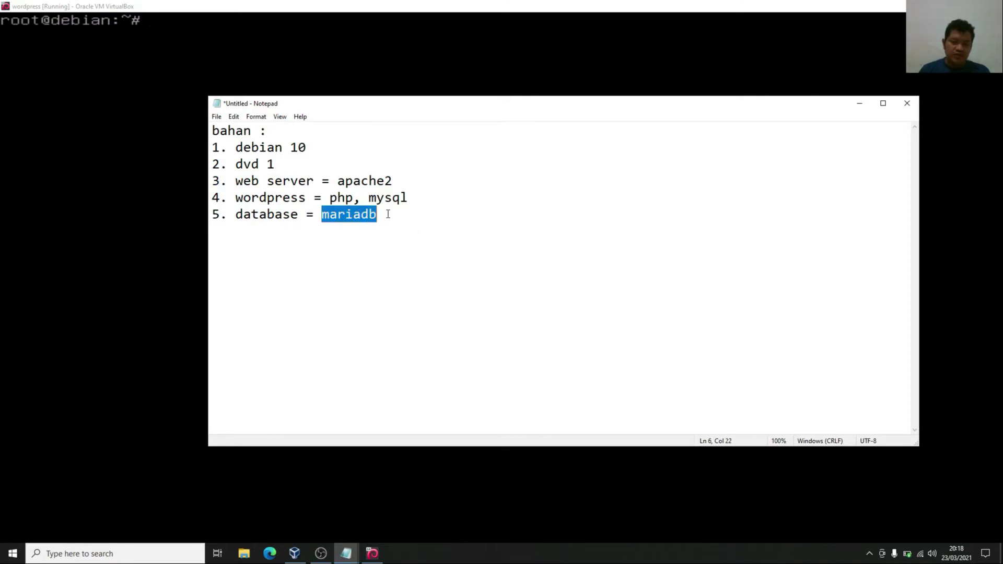
{"action": "left_click", "coordinate": [374, 246]}
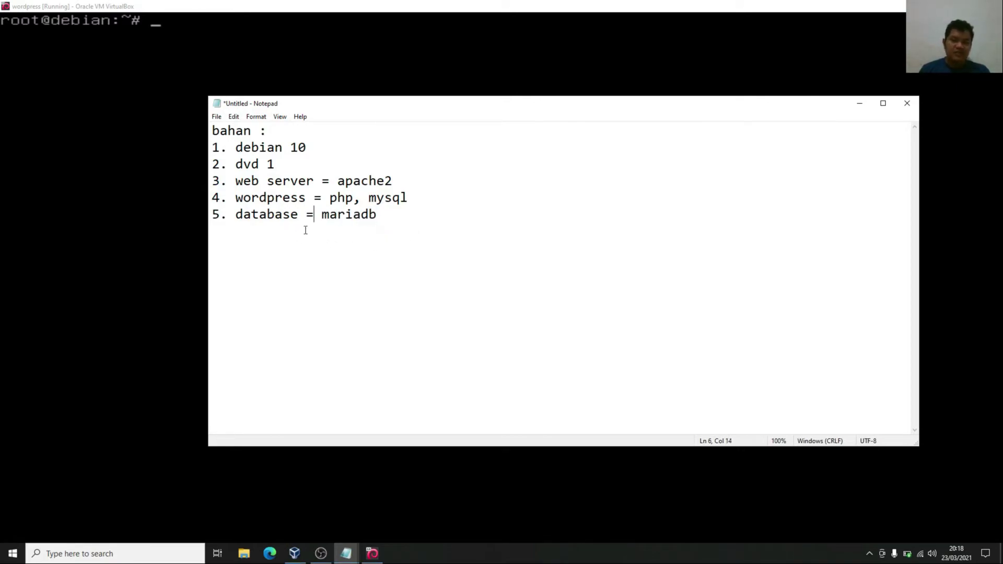
{"action": "left_click_drag", "start_coordinate": [236, 198], "coordinate": [306, 198]}
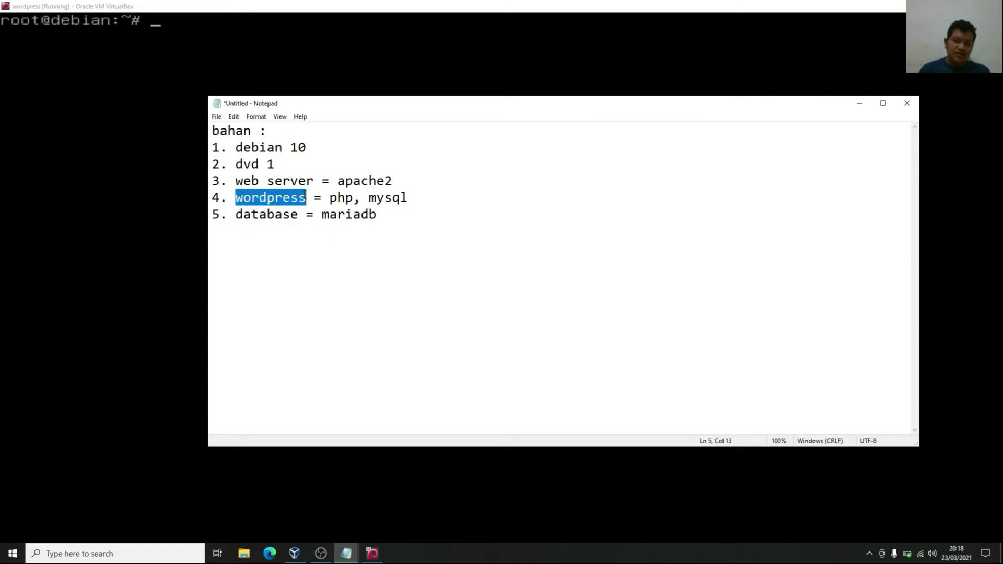
{"action": "left_click", "coordinate": [397, 233]}
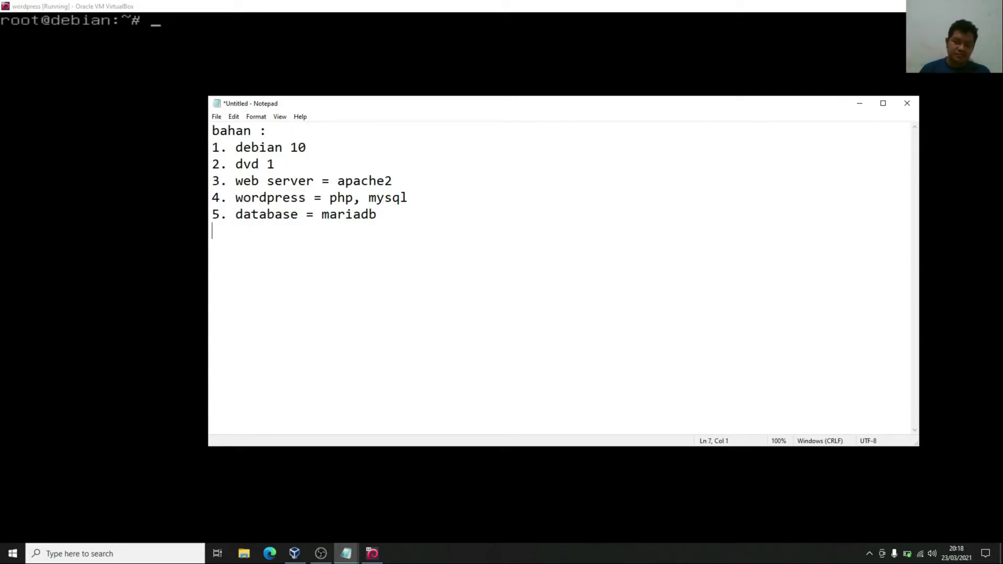
{"action": "key", "text": "alt+Tab"}
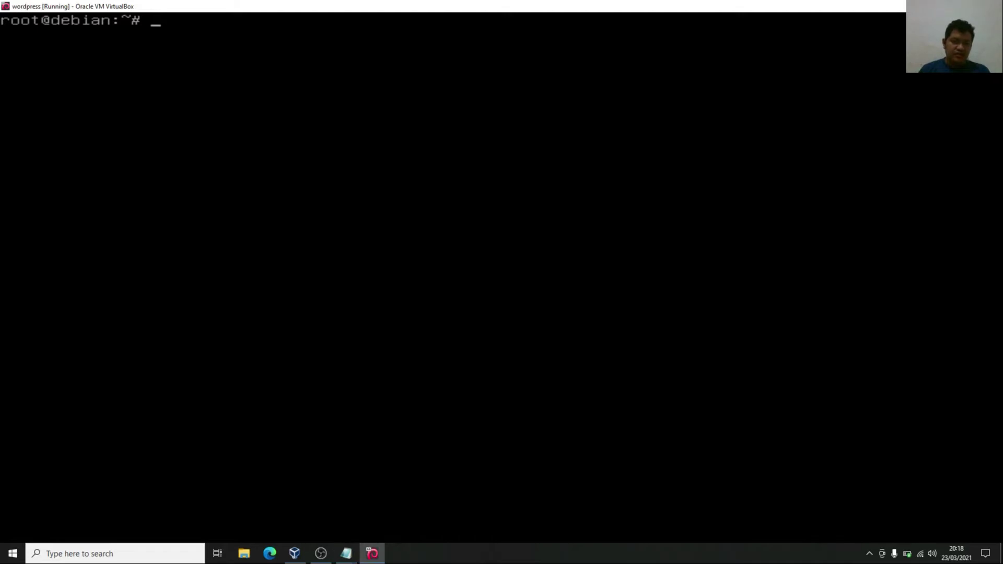
{"action": "type", "text": "wget"}
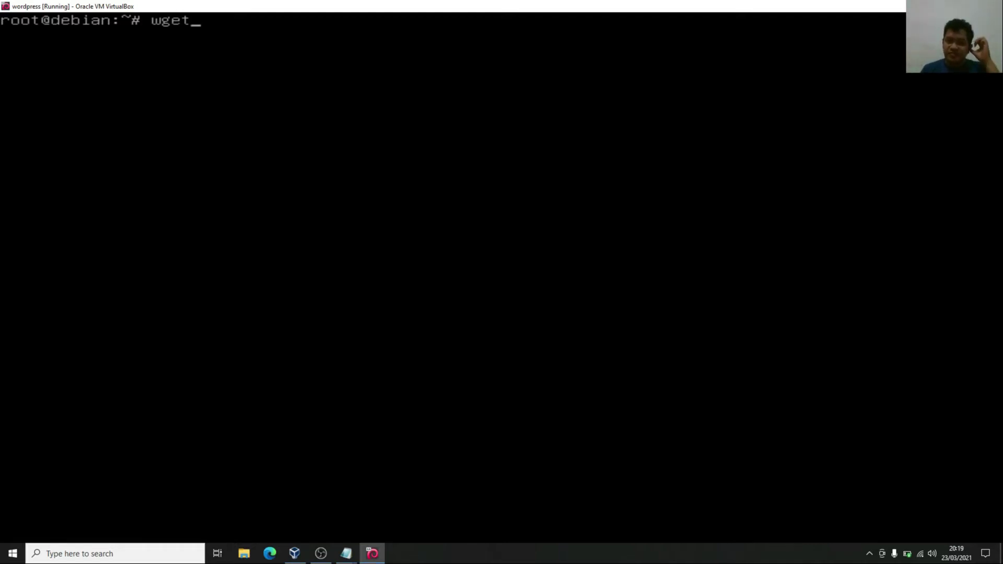
{"action": "type", "text": "https:"}
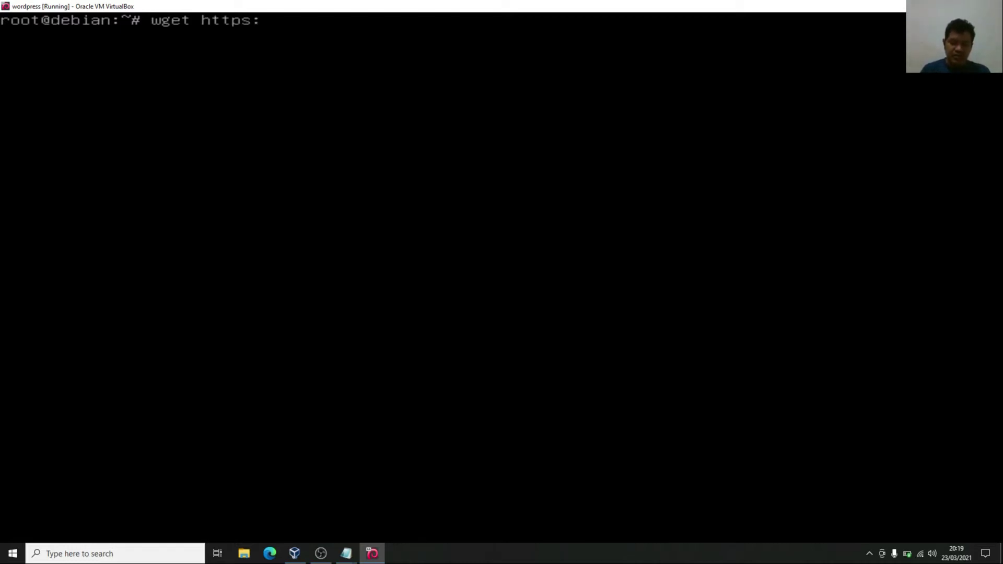
{"action": "type", "text": "//wordpress.org/latest"}
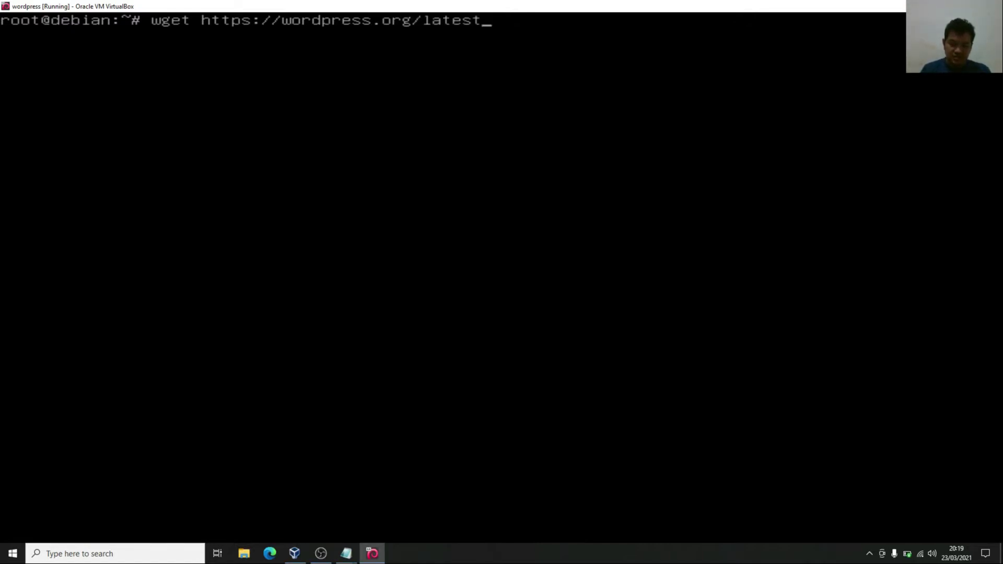
{"action": "type", "text": "zip"}
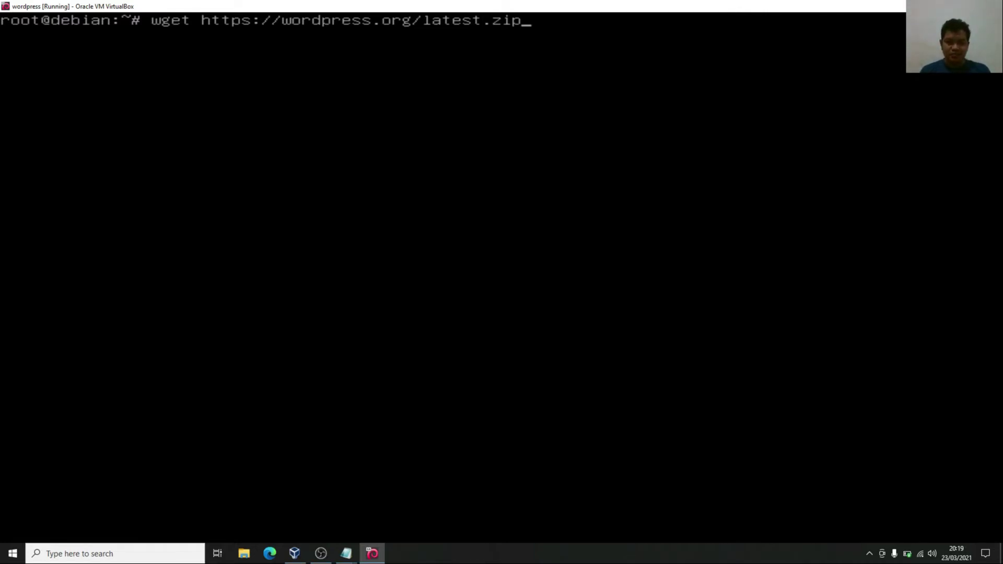
{"action": "key", "text": "Return"}
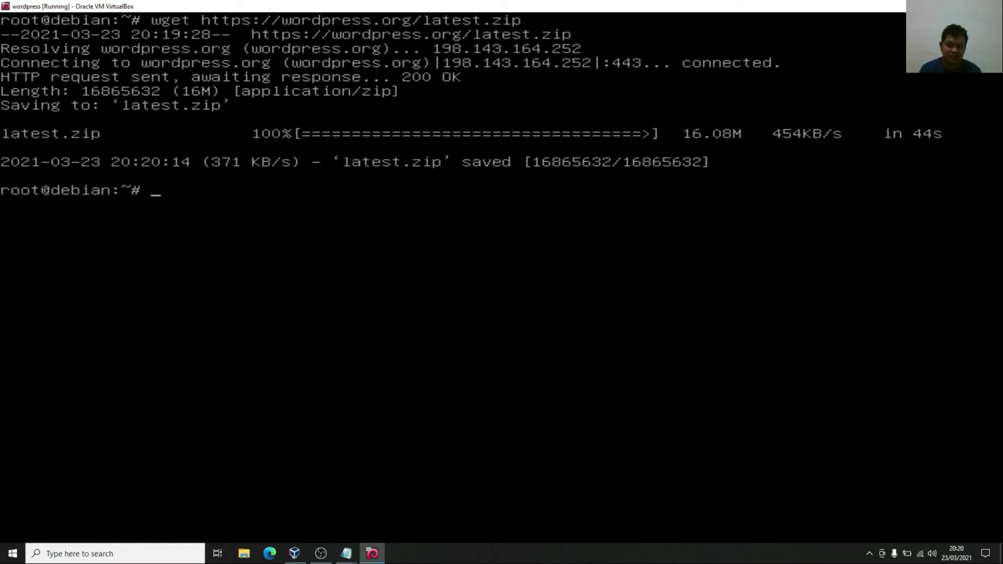
Step: Clear the console and list the home folder contents
{"action": "type", "text": "clear"}
{"action": "key", "text": "Return"}
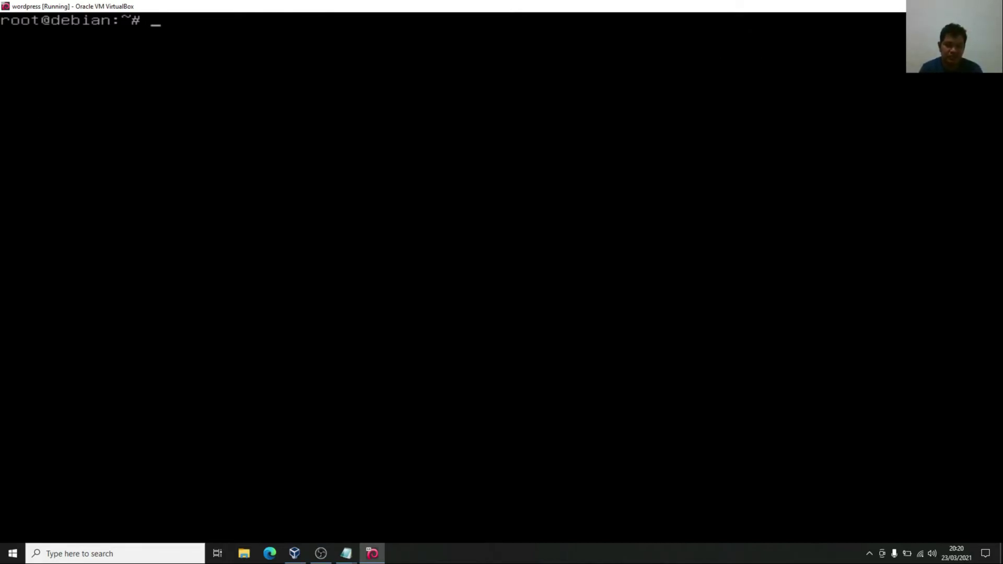
{"action": "type", "text": "ls"}
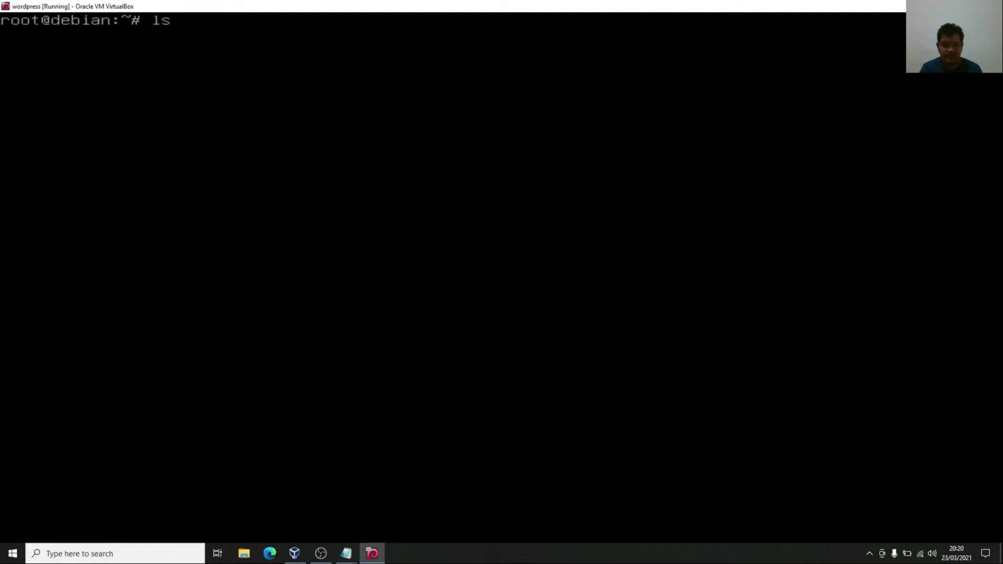
{"action": "key", "text": "Return"}
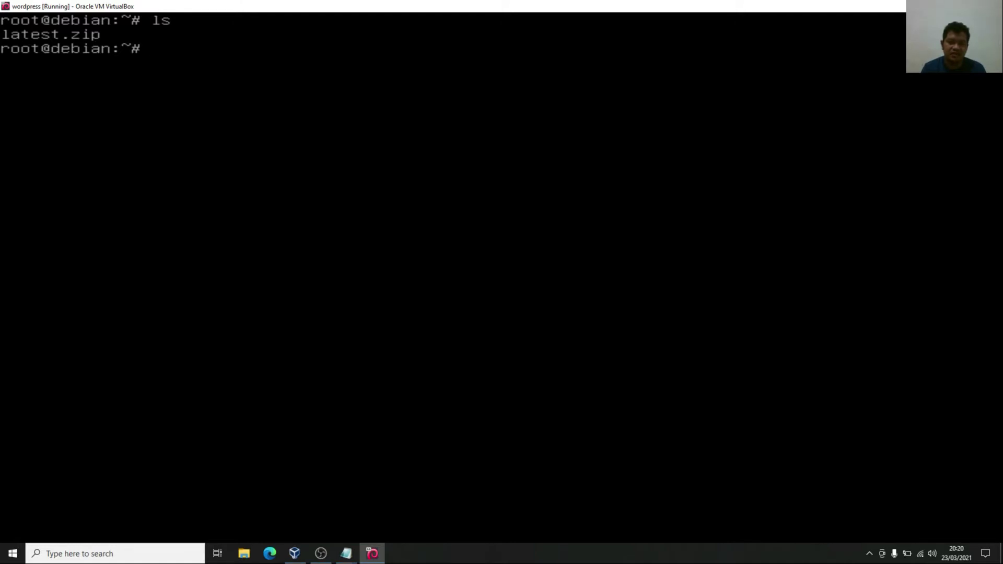
Step: Move latest.zip into /var/www/html/ and confirm it is listed beside index.html
{"action": "type", "text": "mv"}
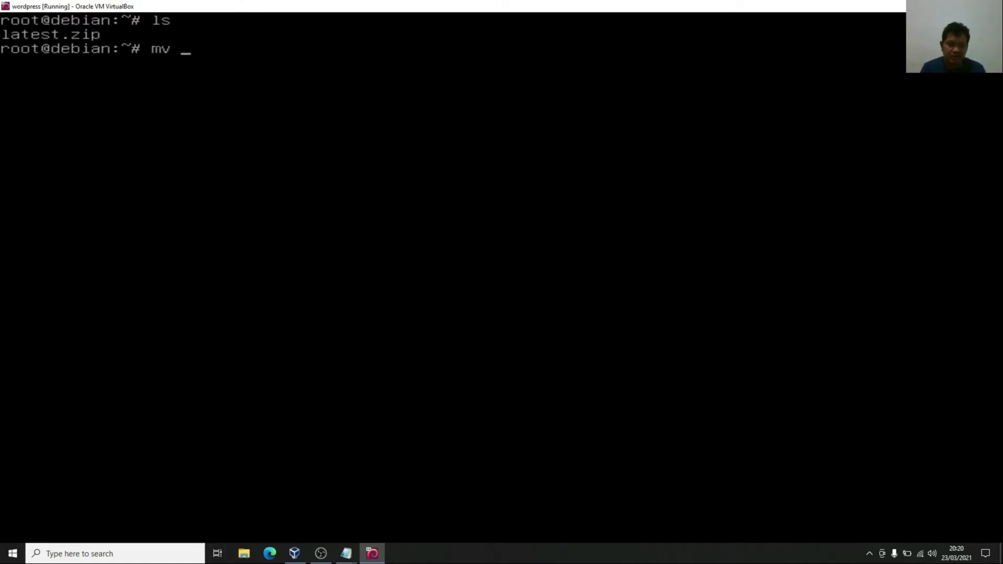
{"action": "type", "text": " latest.zip "}
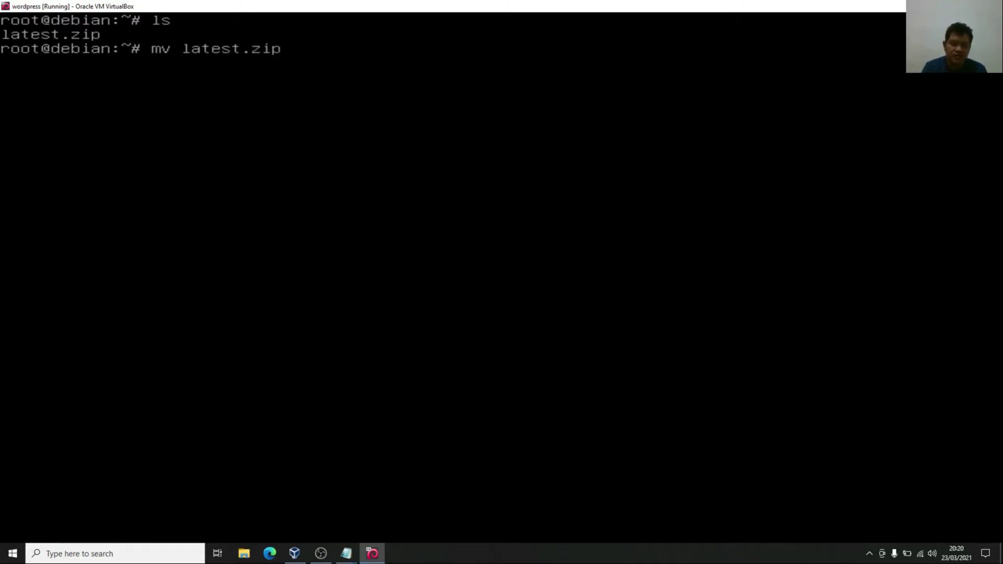
{"action": "type", "text": "/var/www/html/"}
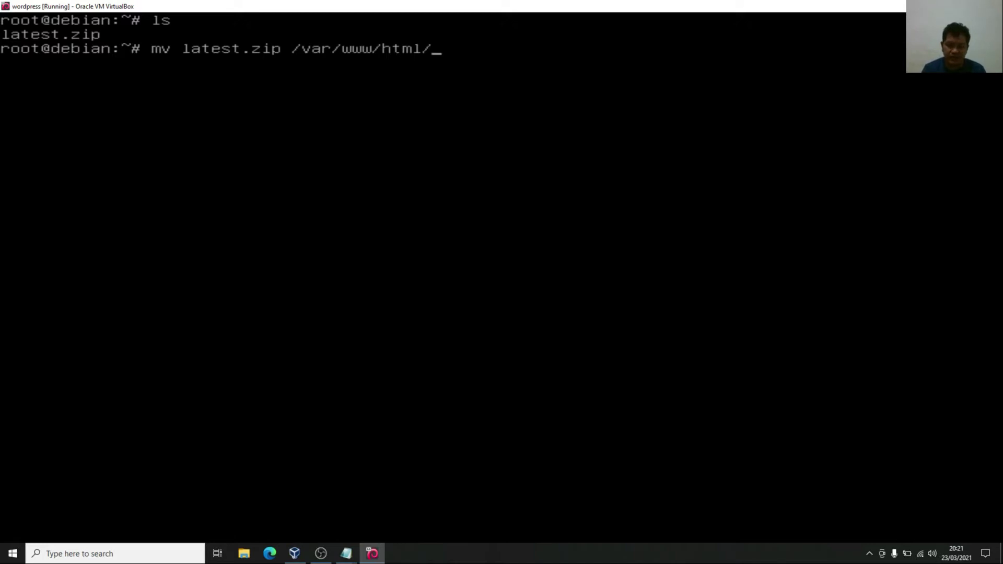
{"action": "key", "text": "Return"}
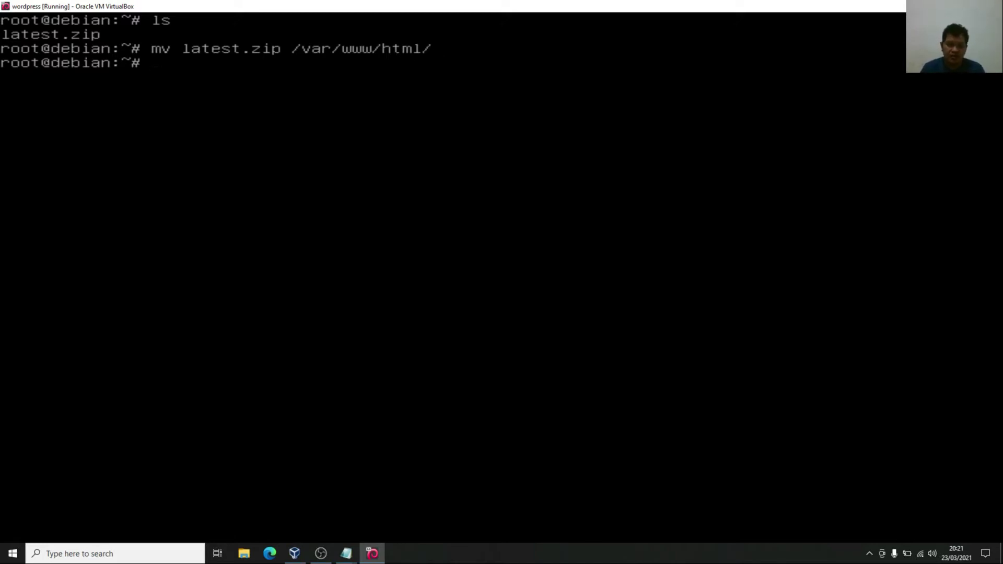
{"action": "type", "text": "ls"}
{"action": "key", "text": "Return"}
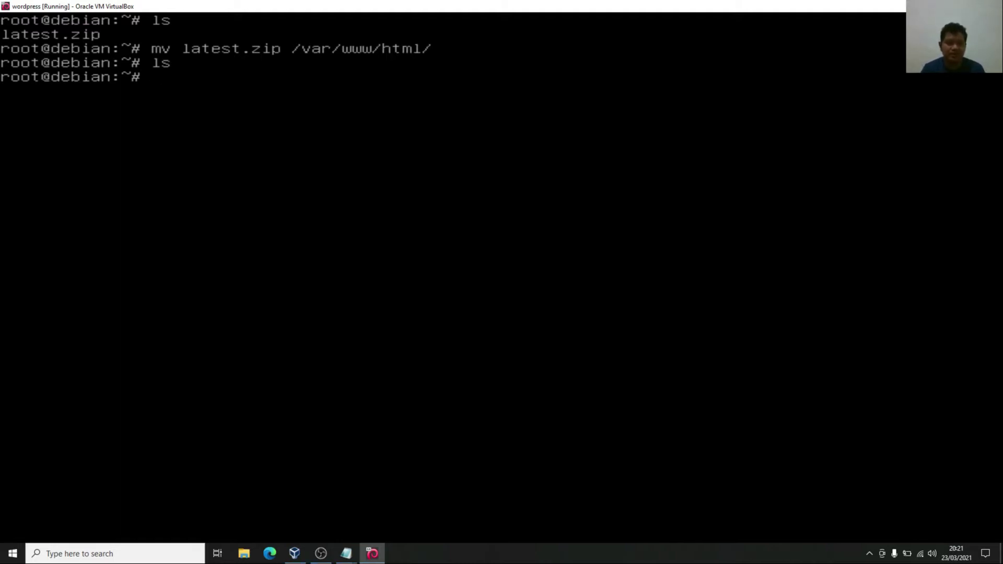
{"action": "type", "text": "cd"}
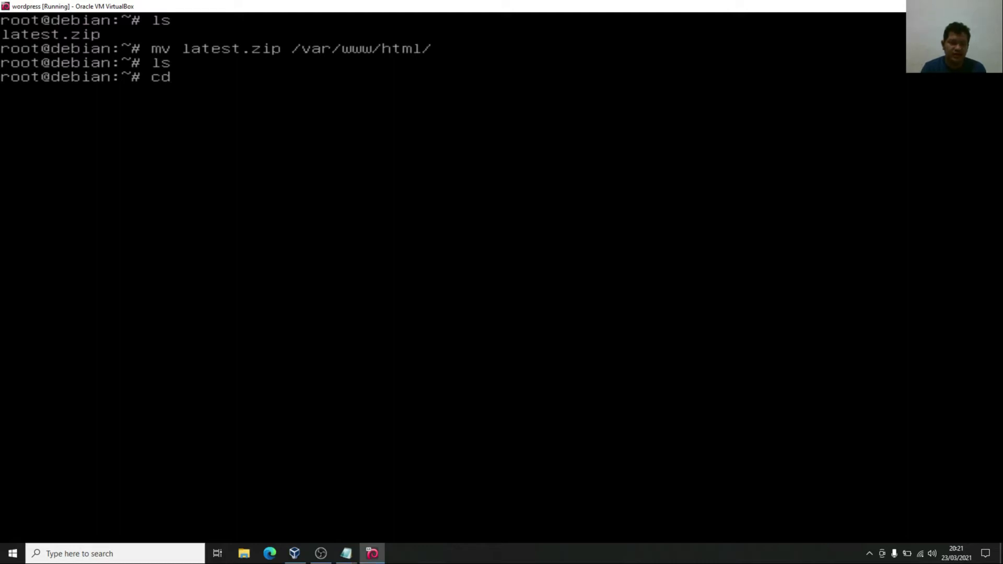
{"action": "type", "text": " /var/www/html/"}
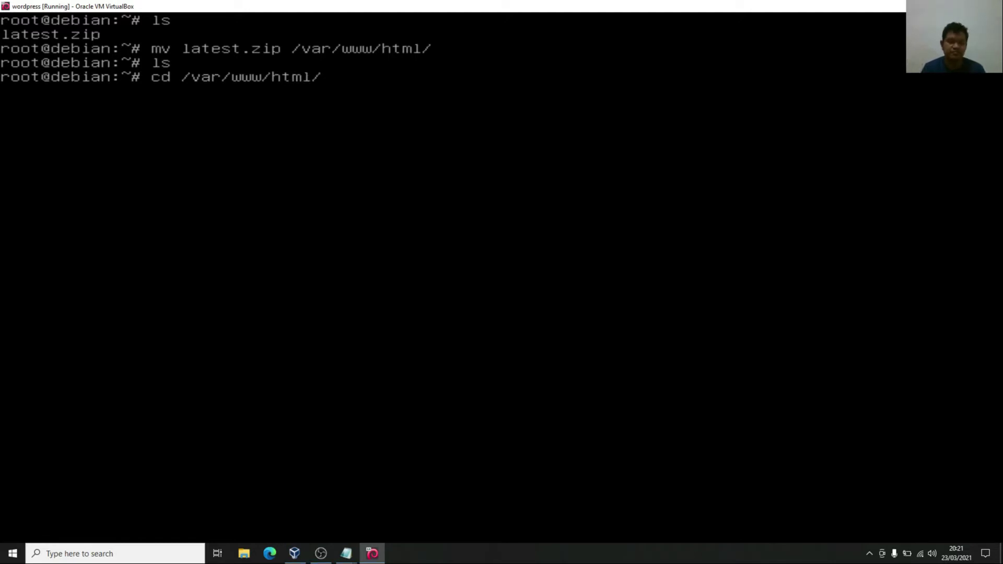
{"action": "key", "text": "Return"}
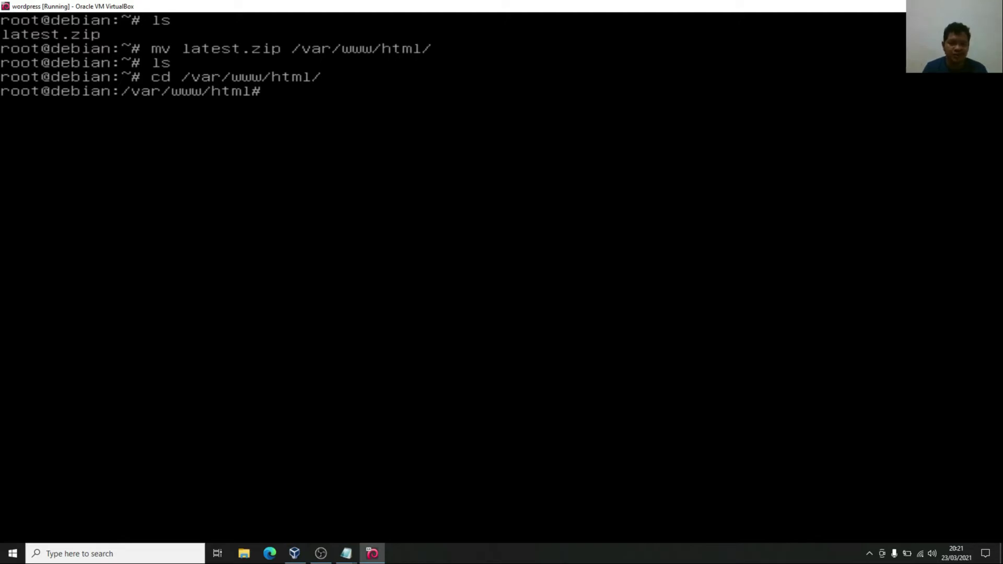
{"action": "type", "text": "ls"}
{"action": "key", "text": "Return"}
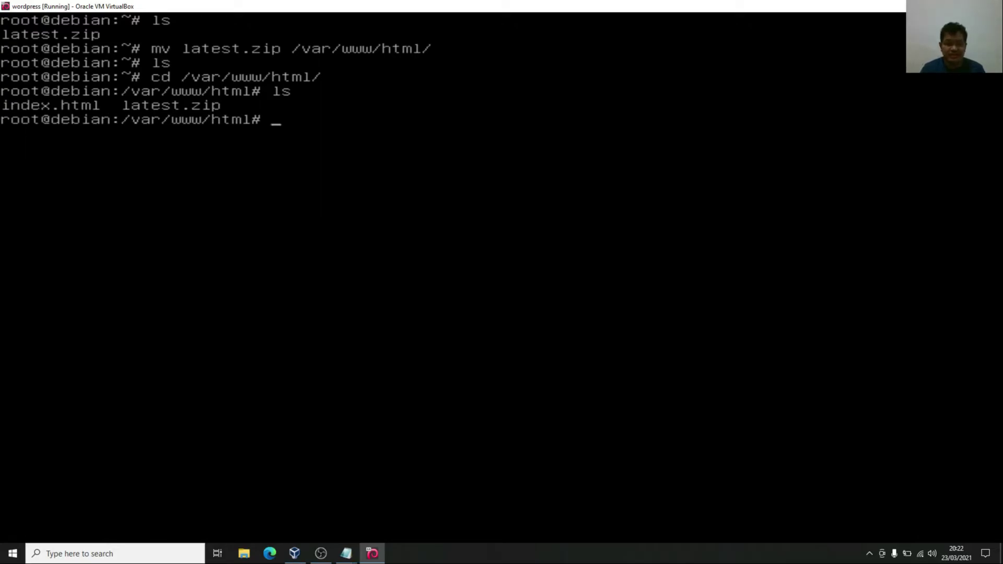
{"action": "type", "text": "nano"}
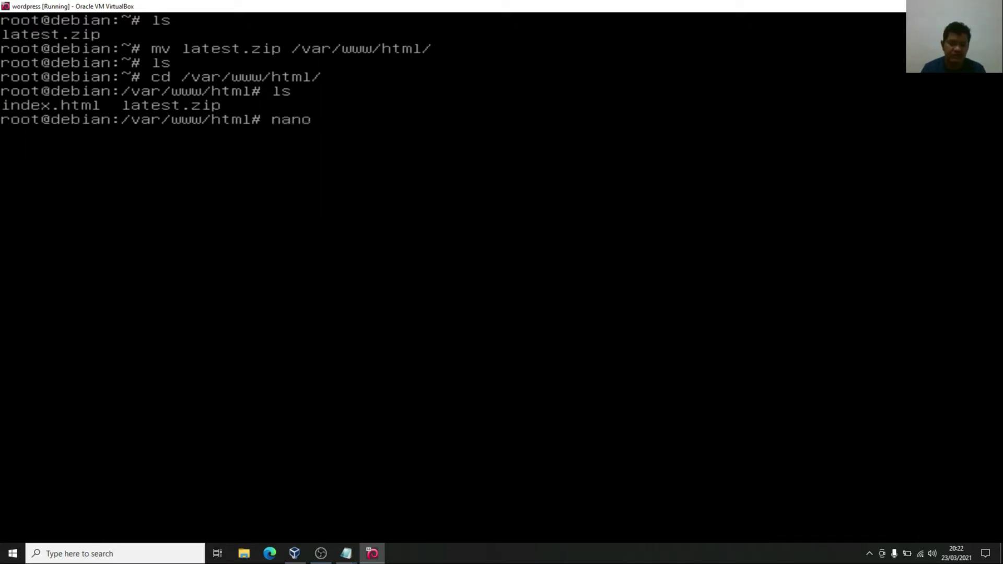
{"action": "type", "text": " index.html"}
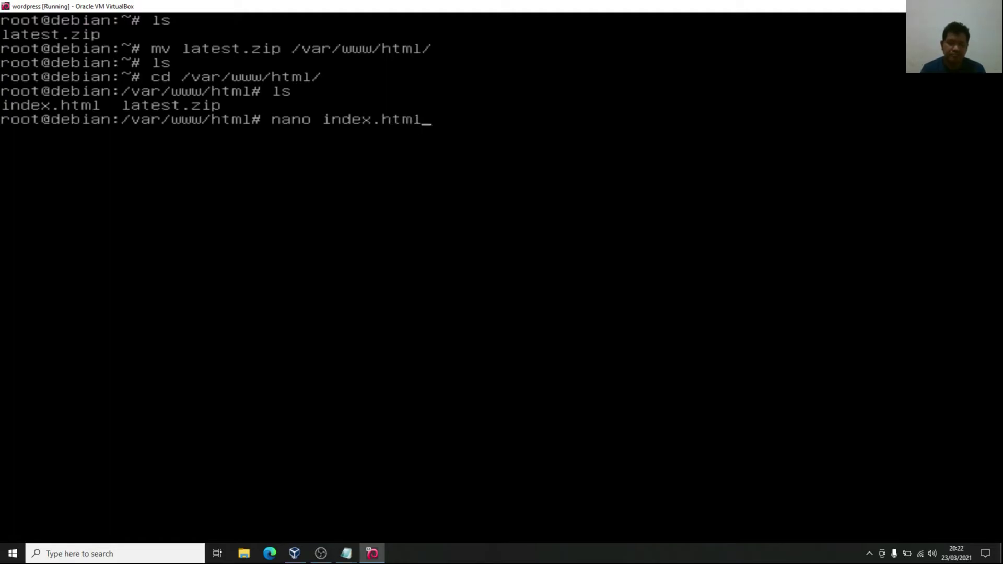
{"action": "key", "text": "Return"}
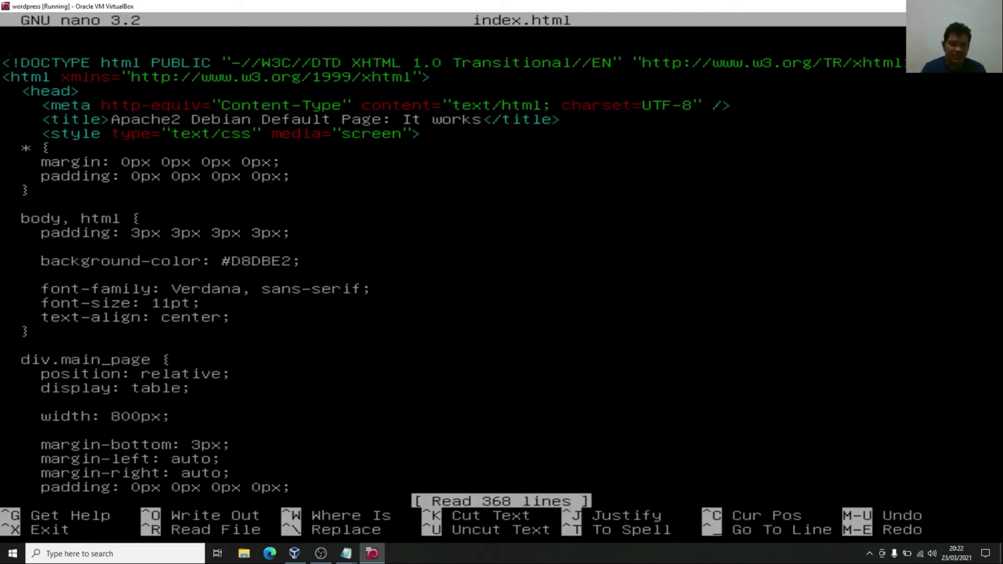
{"action": "key", "text": "ctrl+x"}
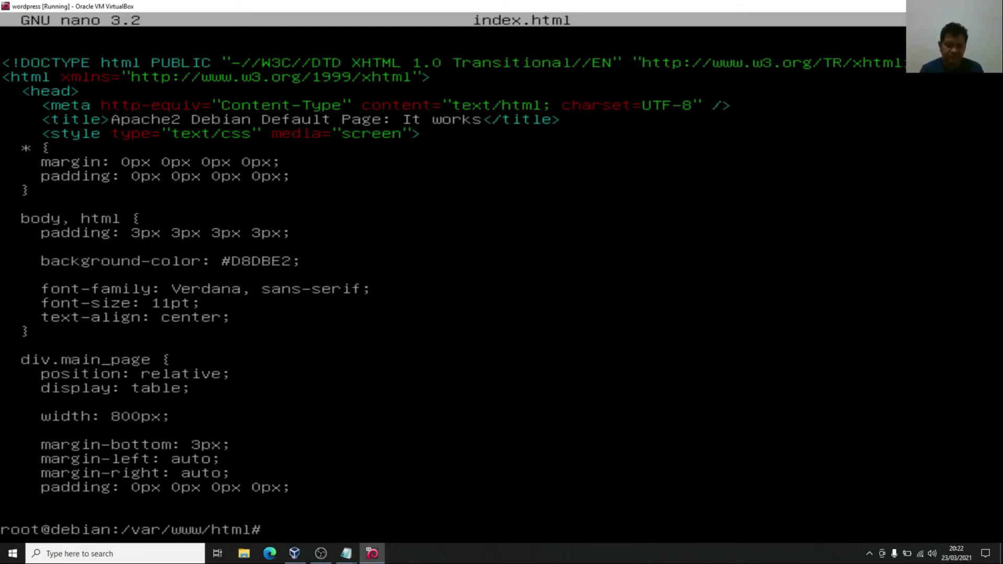
{"action": "type", "text": "clear"}
{"action": "key", "text": "Return"}
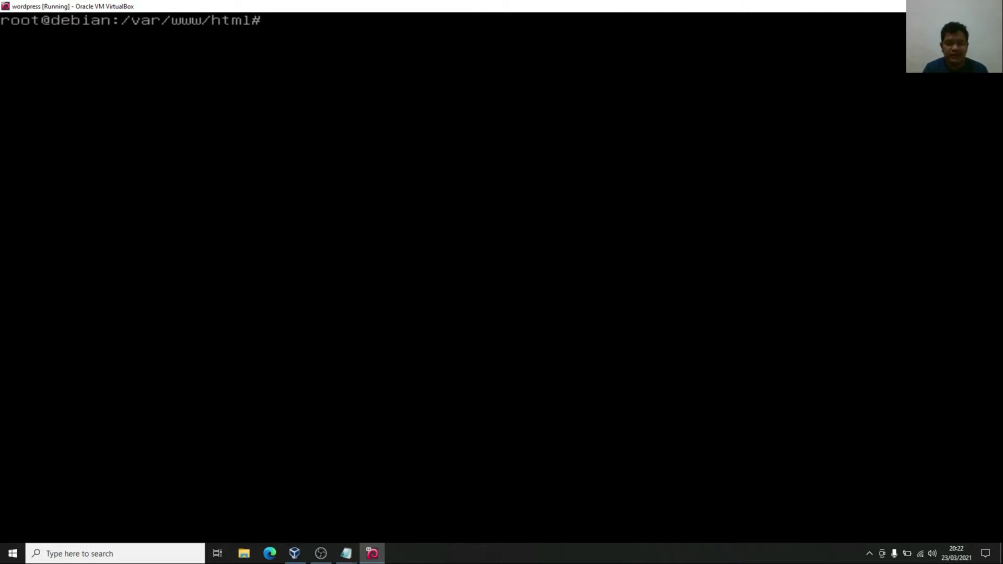
{"action": "type", "text": "ls"}
{"action": "key", "text": "Return"}
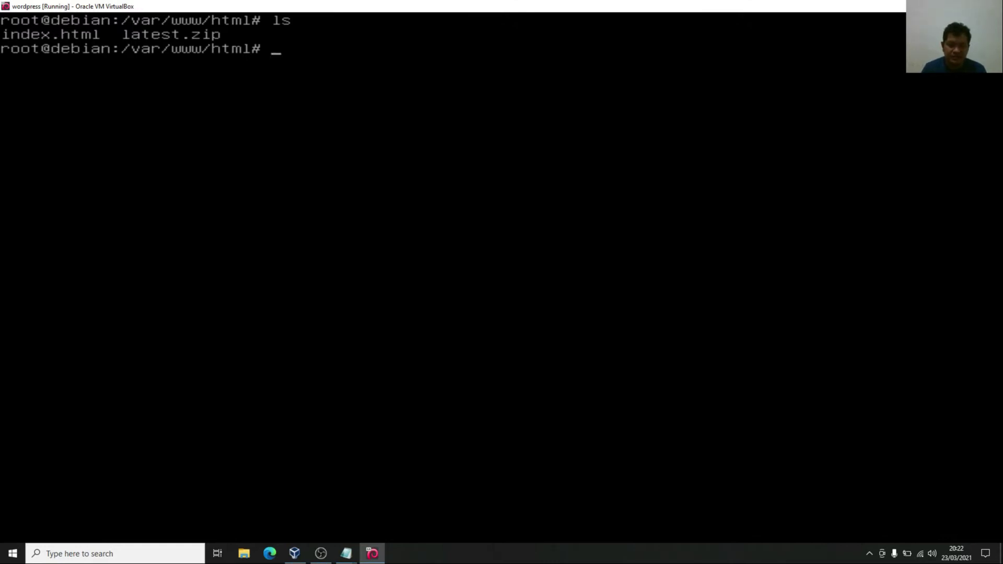
Step: Install the unzip package with apt install unzip -y
{"action": "type", "text": "apt ins"}
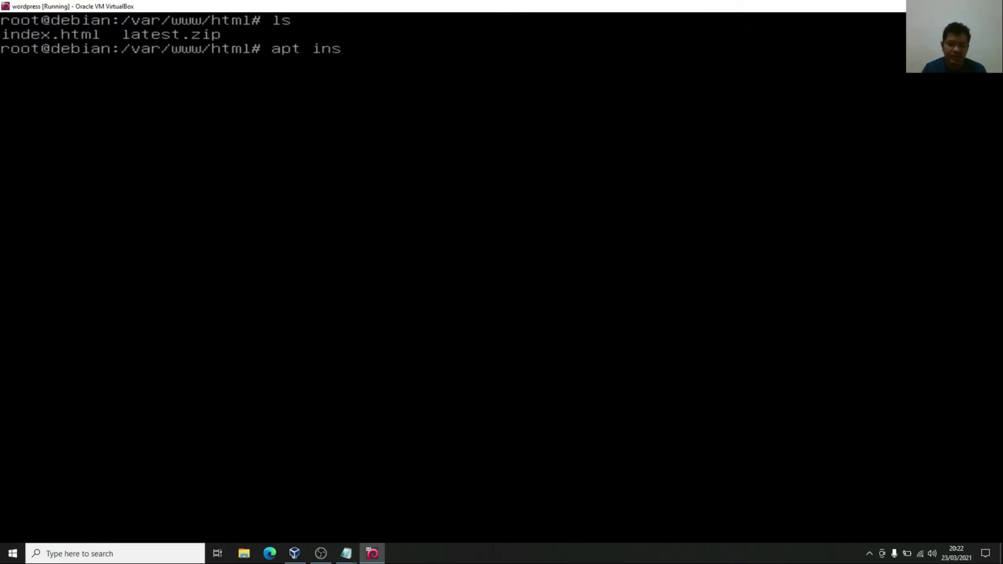
{"action": "type", "text": "tall unzip"}
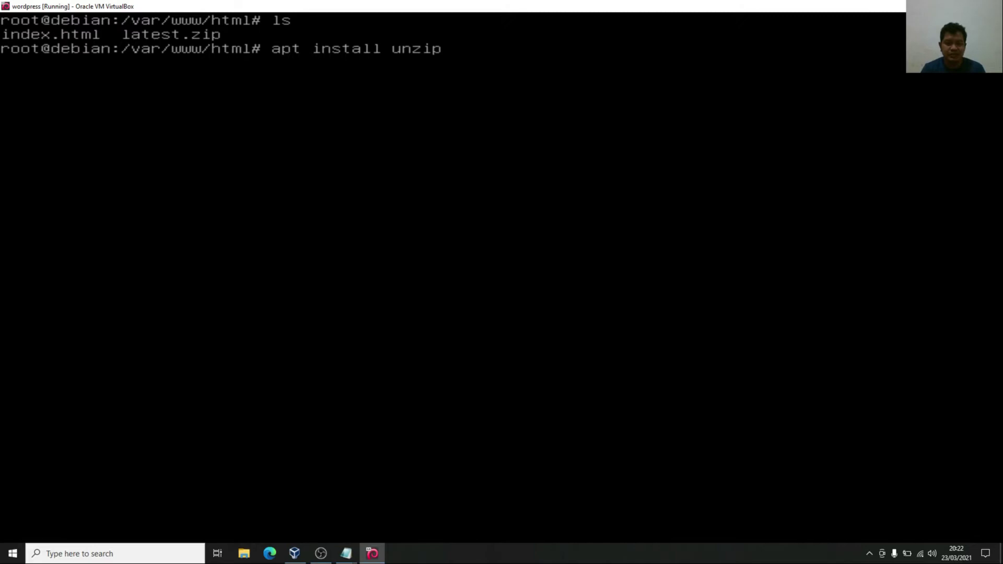
{"action": "type", "text": "y"}
{"action": "key", "text": "Return"}
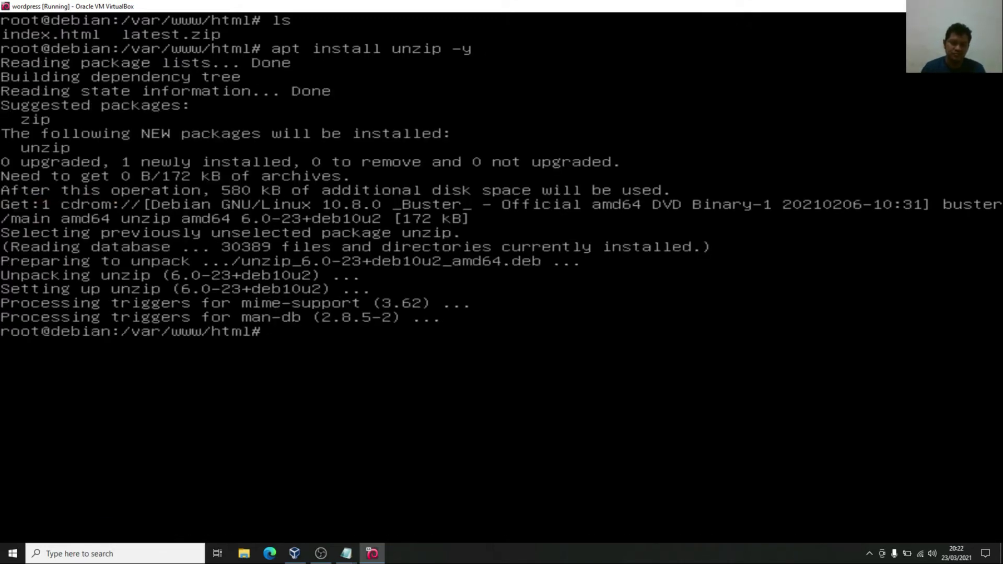
{"action": "type", "text": "clear"}
Step: Unzip latest.zip to create the wordpress folder in /var/www/html, then clear the screen
{"action": "key", "text": "Return"}
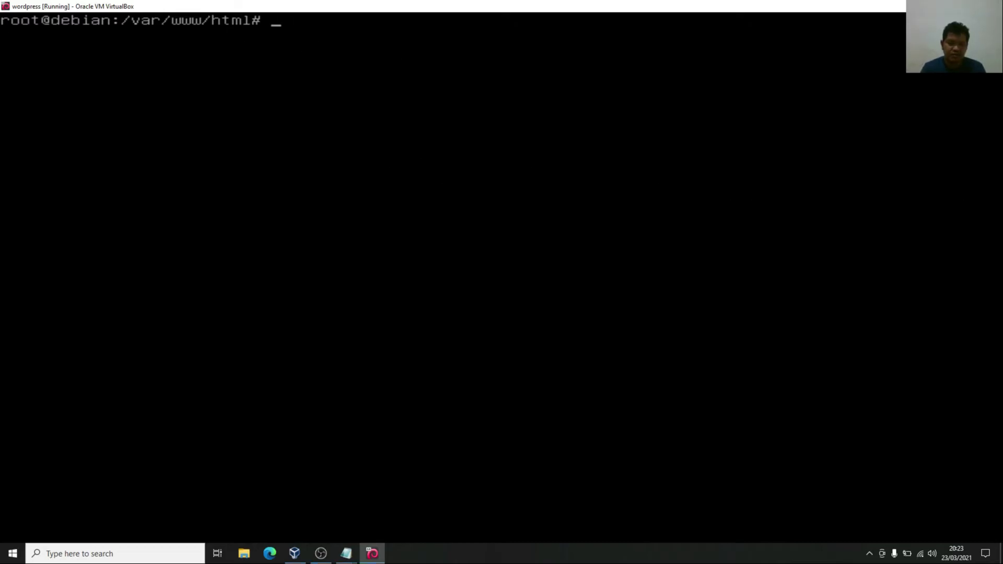
{"action": "type", "text": "unzip la"}
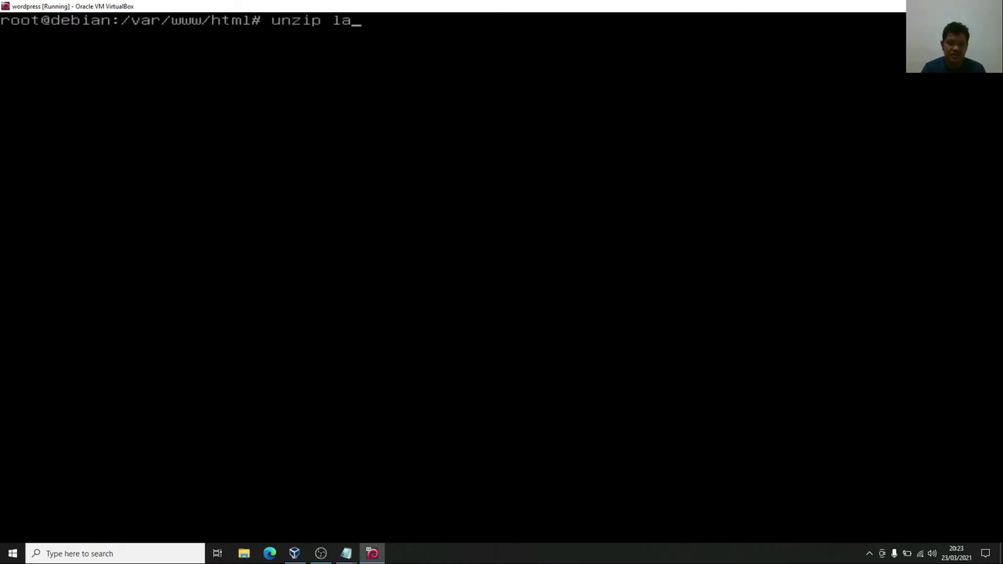
{"action": "key", "text": "Tab"}
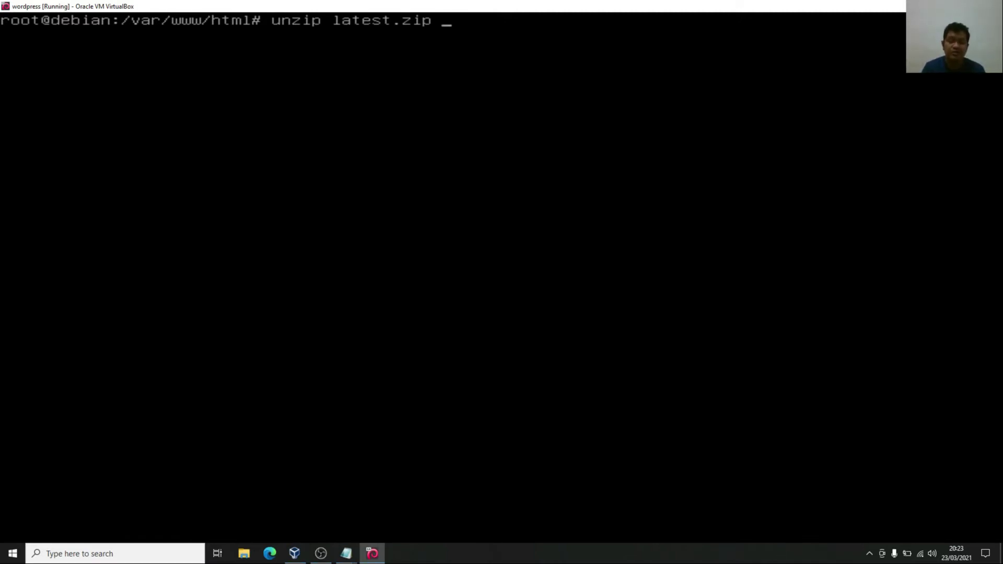
{"action": "key", "text": "Return"}
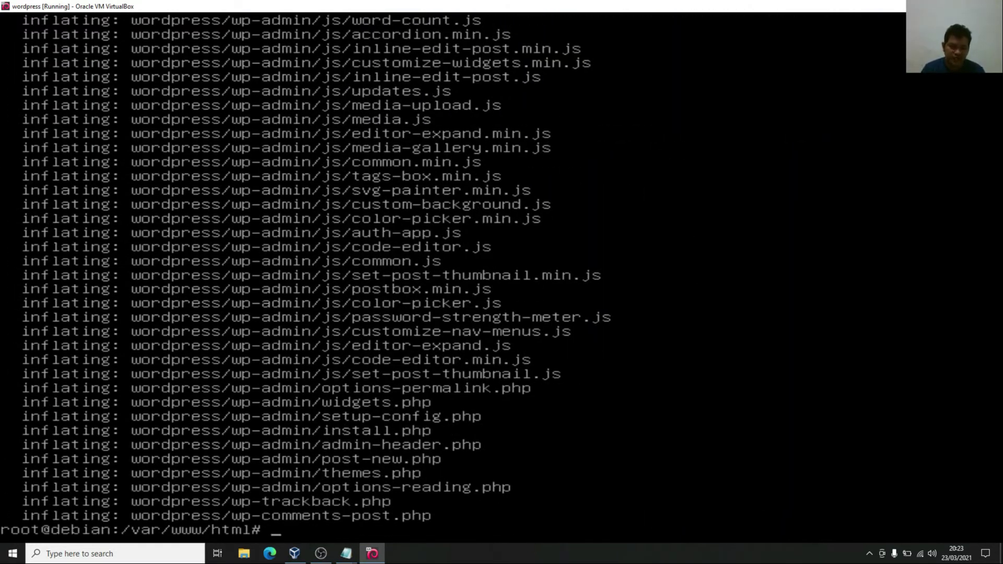
{"action": "type", "text": "clear"}
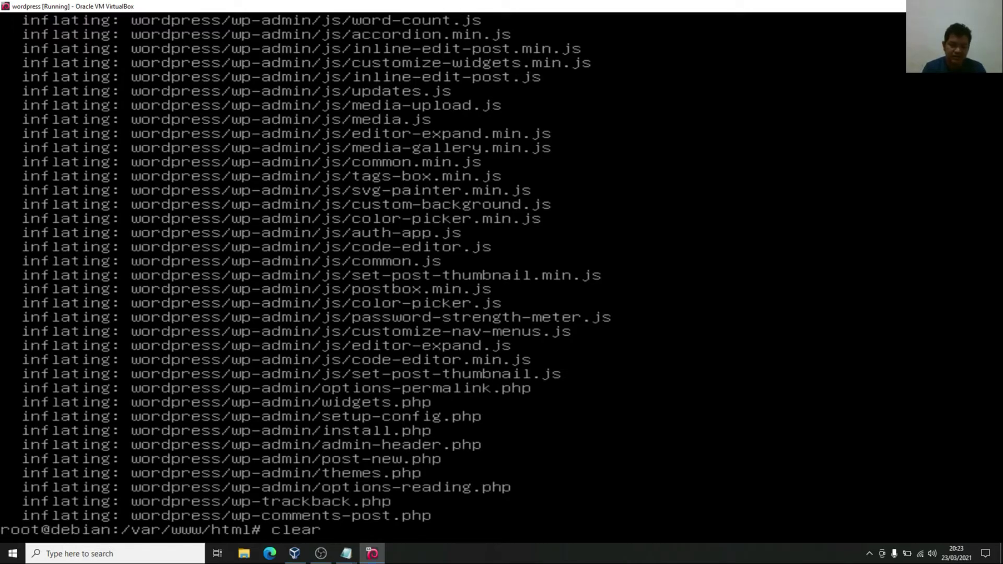
{"action": "key", "text": "Return"}
{"action": "type", "text": "ls"}
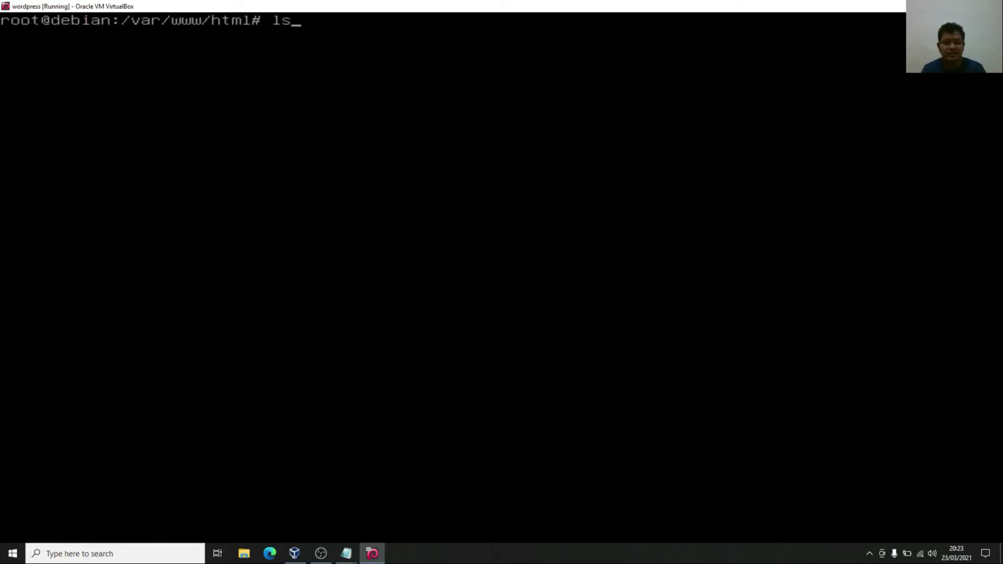
Step: Run chmod 777 on wordpress and again on wordpress/, then clear the terminal
{"action": "key", "text": "Return"}
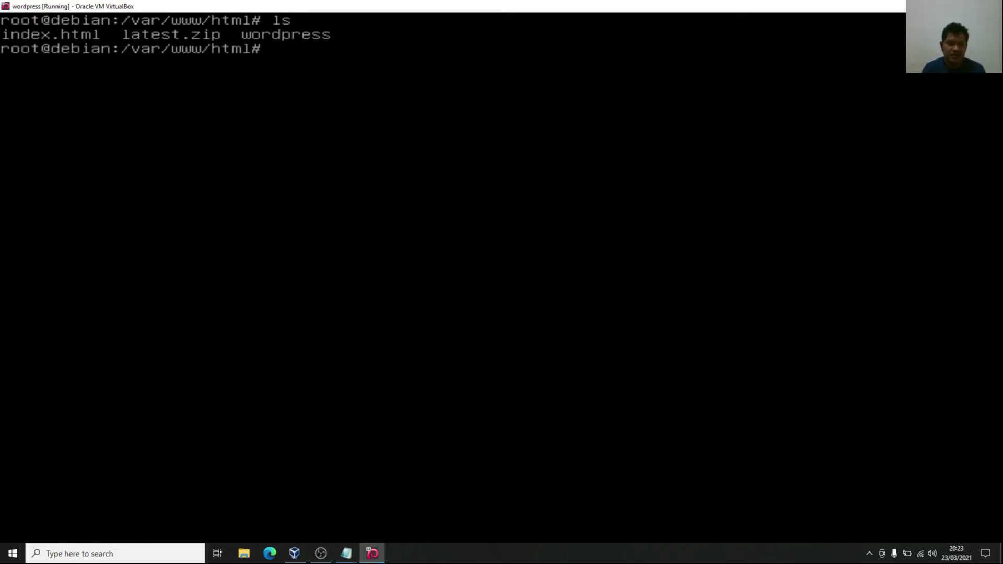
{"action": "type", "text": "chmod"}
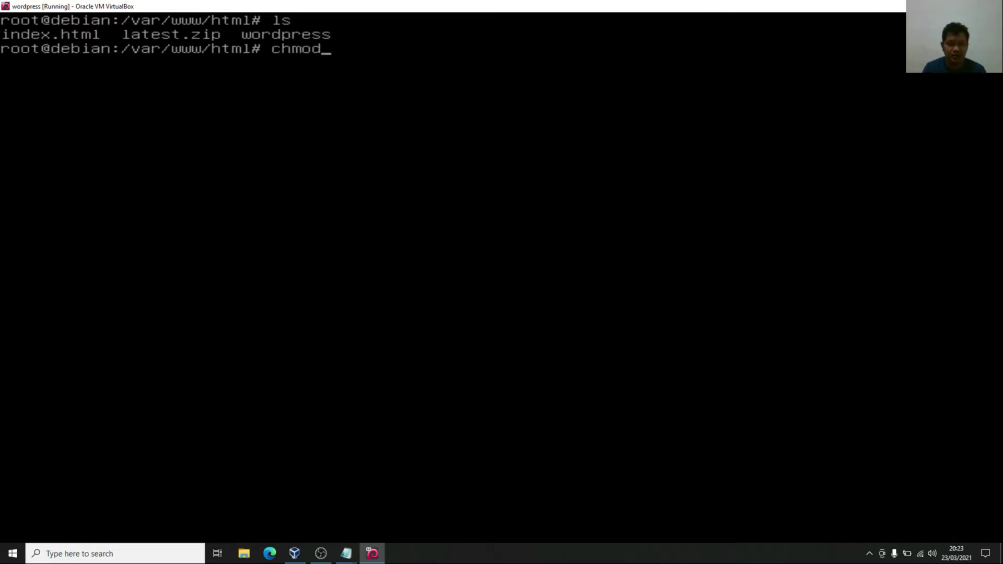
{"action": "type", "text": " 777"}
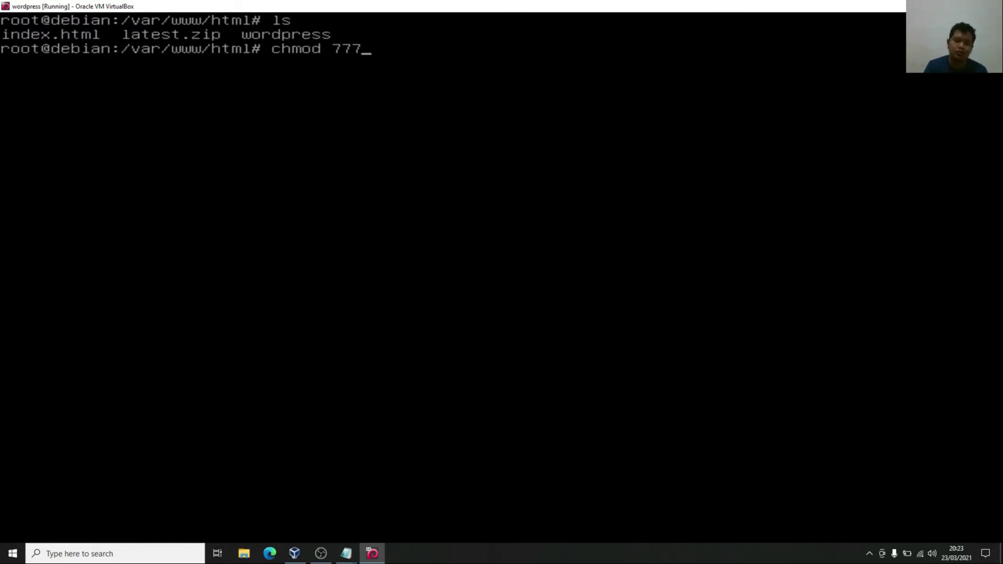
{"action": "type", "text": " wo"}
{"action": "key", "text": "Tab"}
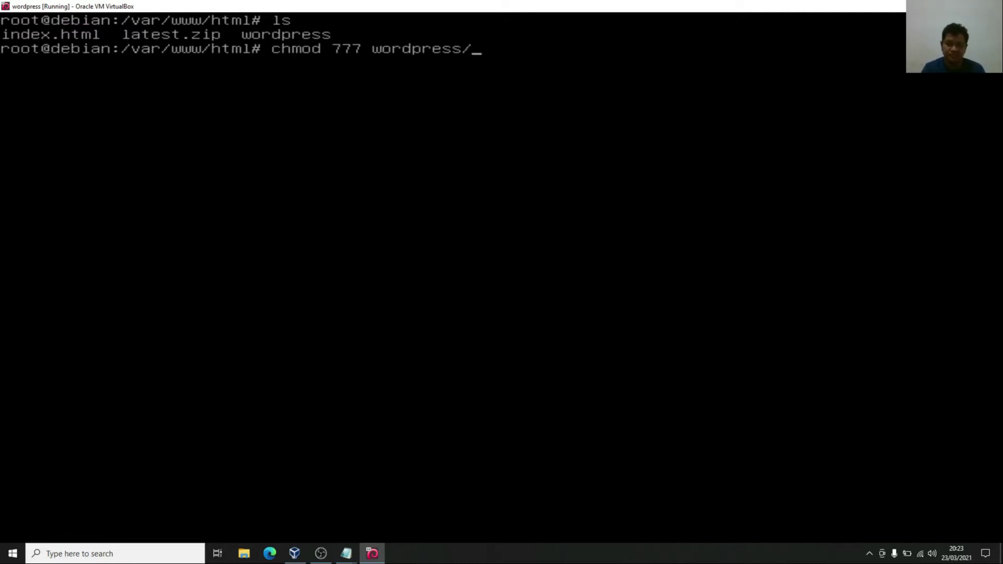
{"action": "key", "text": "BackSpace"}
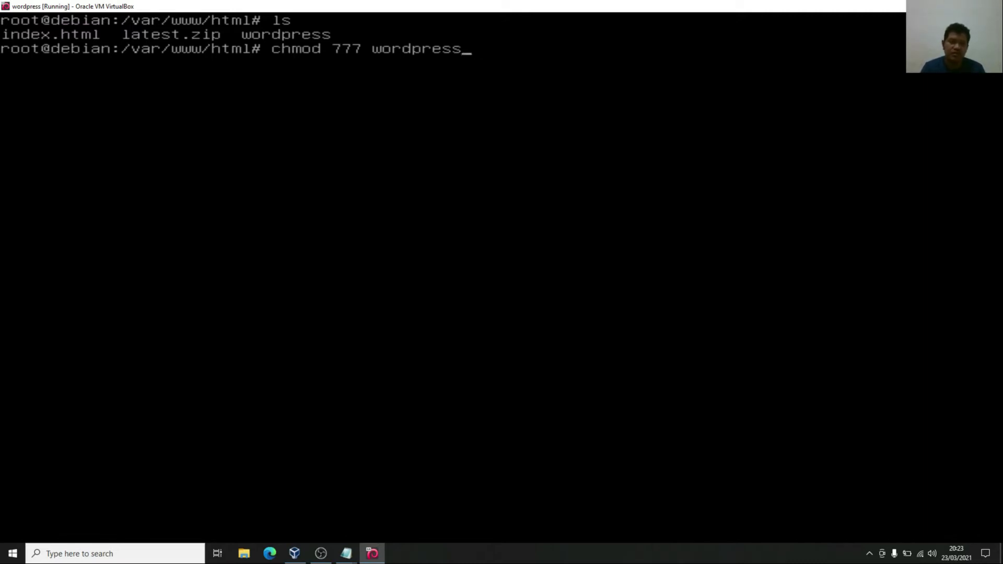
{"action": "key", "text": "Return"}
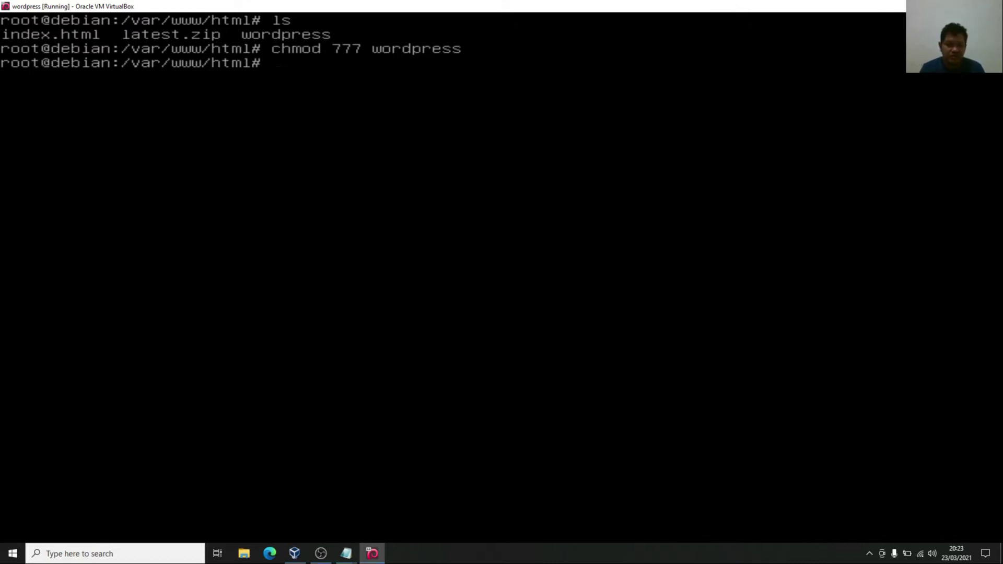
{"action": "key", "text": "Up"}
{"action": "type", "text": "/"}
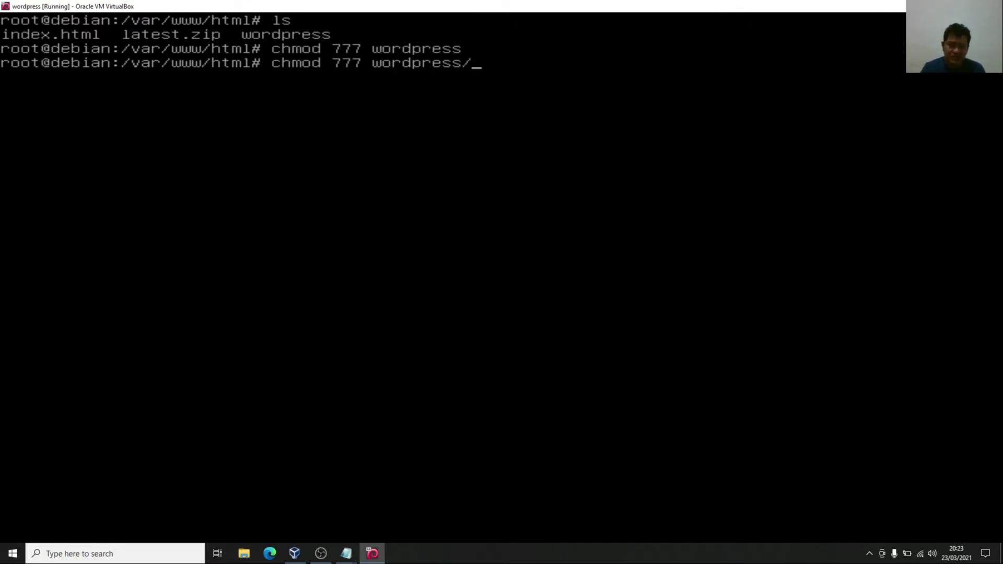
{"action": "key", "text": "Return"}
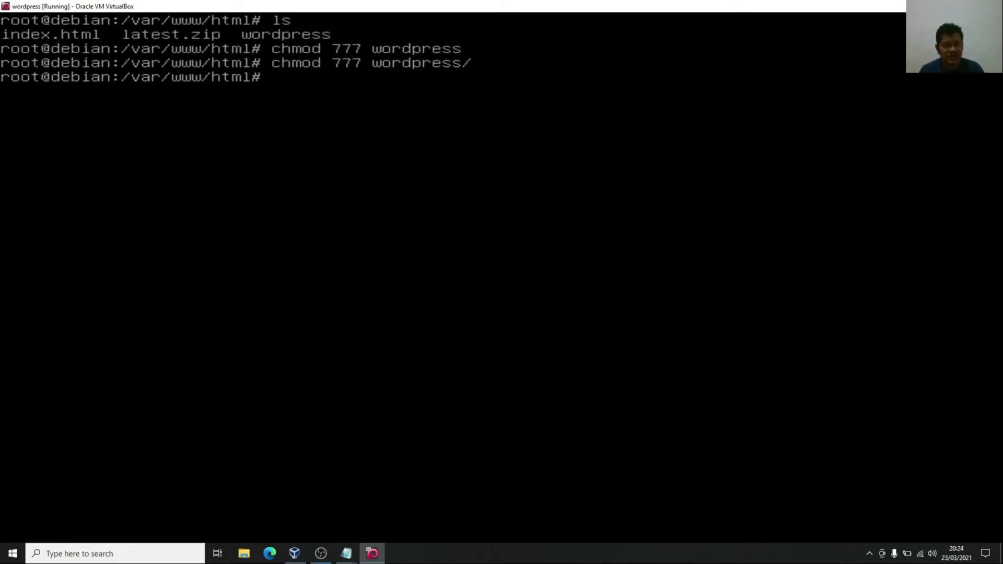
{"action": "type", "text": "clear"}
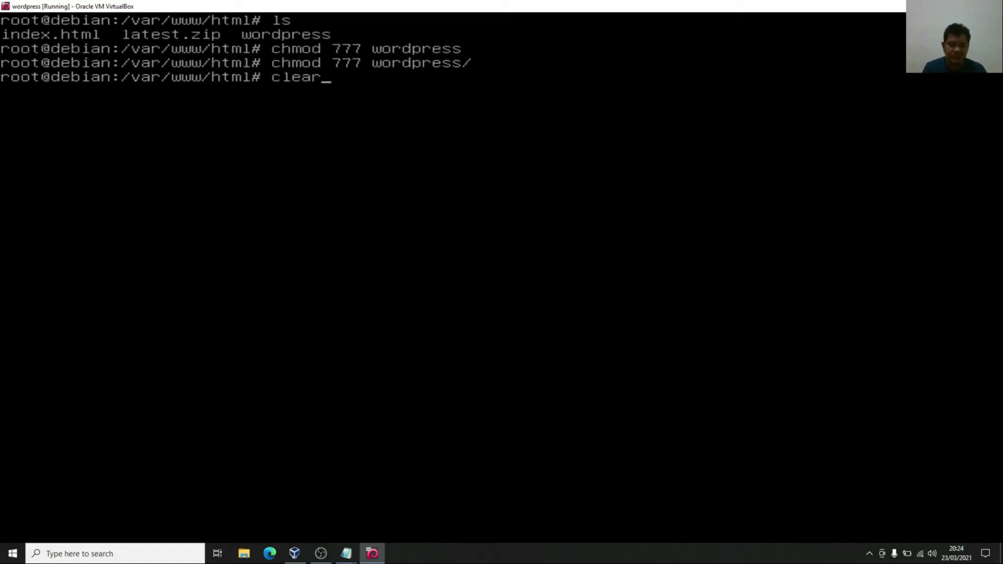
{"action": "key", "text": "Return"}
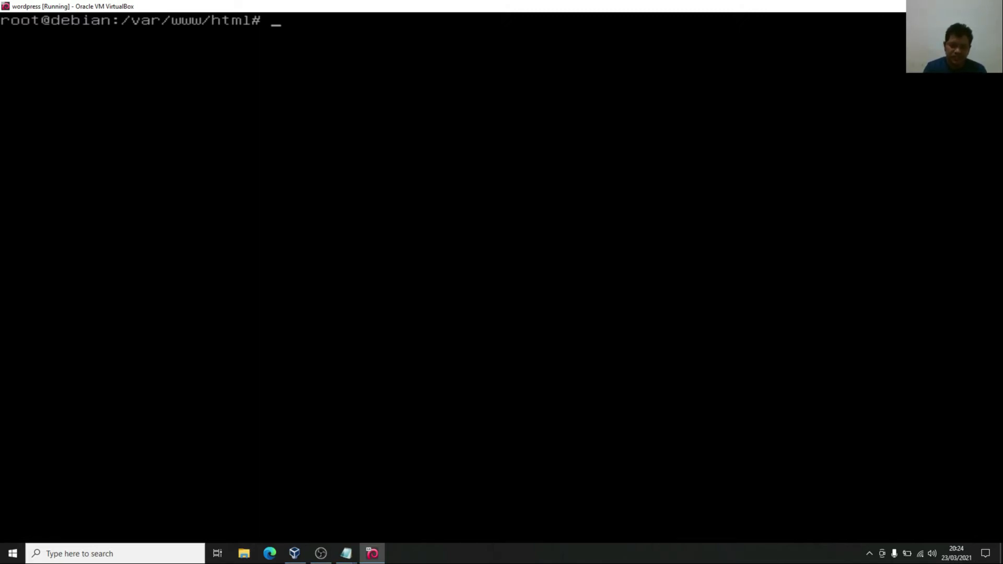
Step: Return home, clear the screen, and open /etc/network/interfaces in nano
{"action": "type", "text": "cd"}
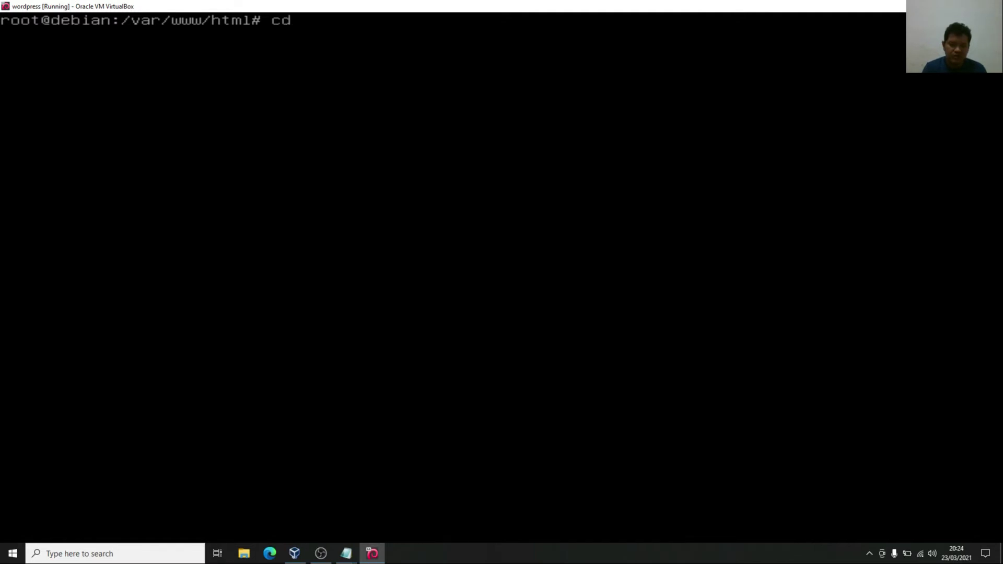
{"action": "key", "text": "Return"}
{"action": "type", "text": "clear"}
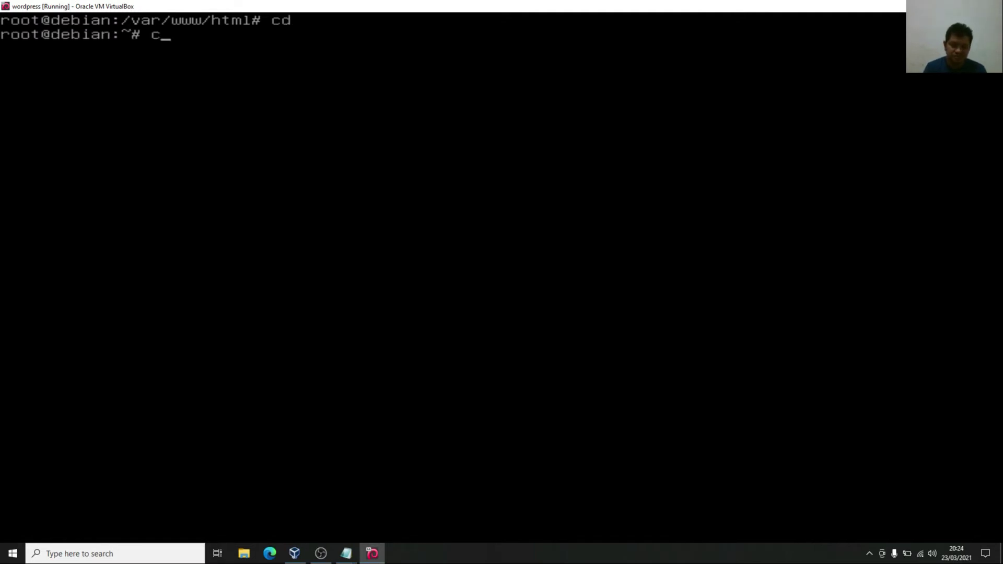
{"action": "key", "text": "Return"}
{"action": "type", "text": "na"}
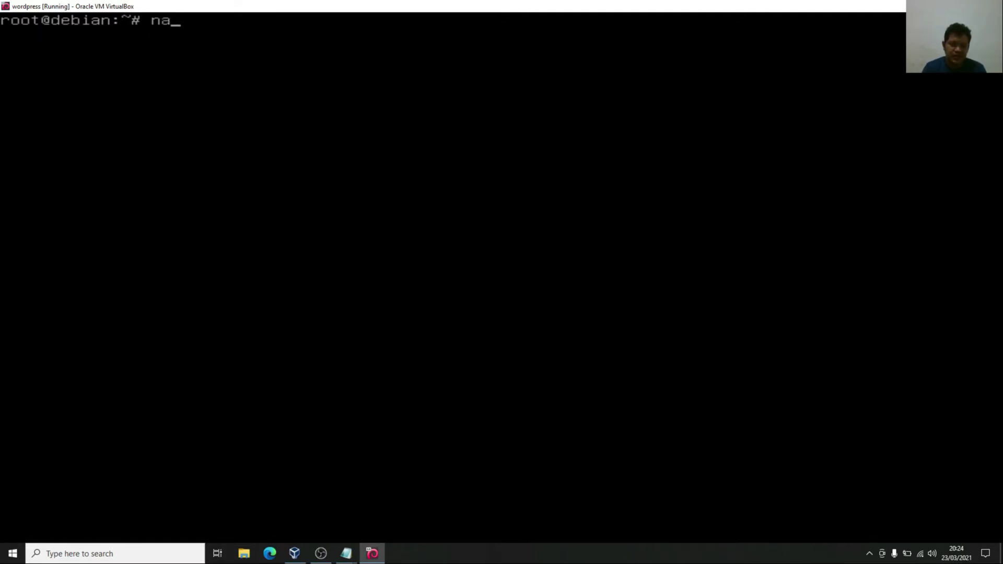
{"action": "type", "text": "no /etc/network"}
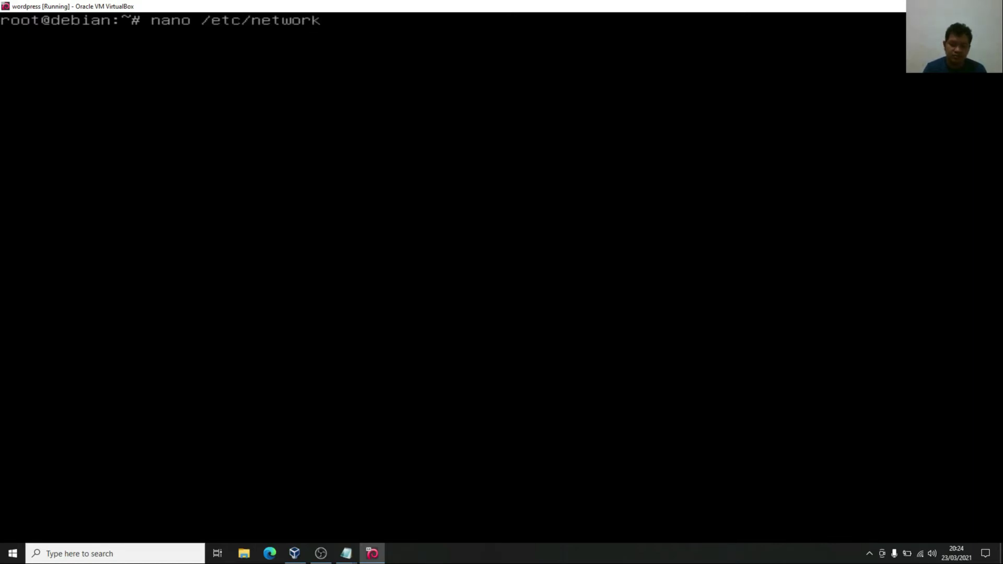
{"action": "type", "text": "/interfaces"}
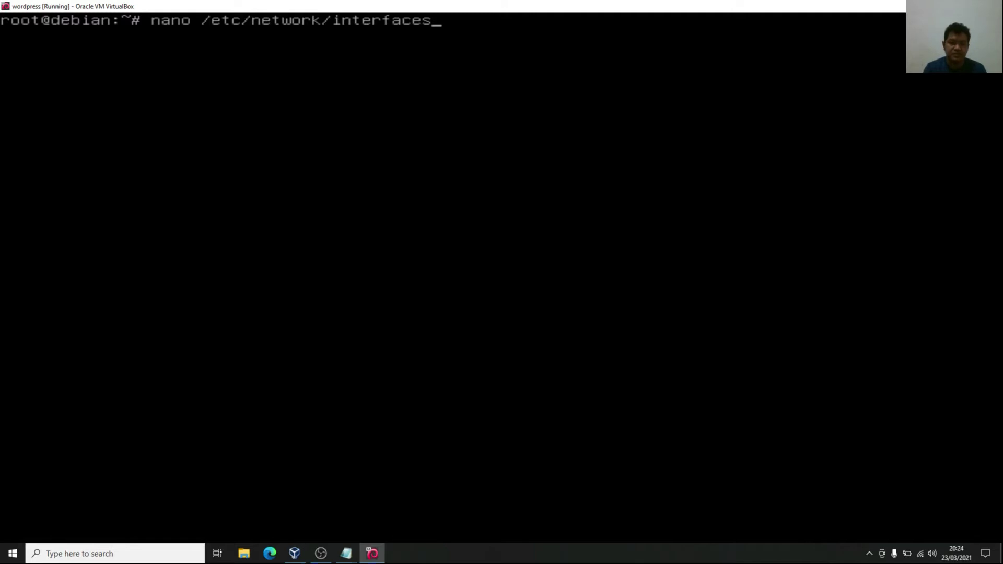
{"action": "key", "text": "Return"}
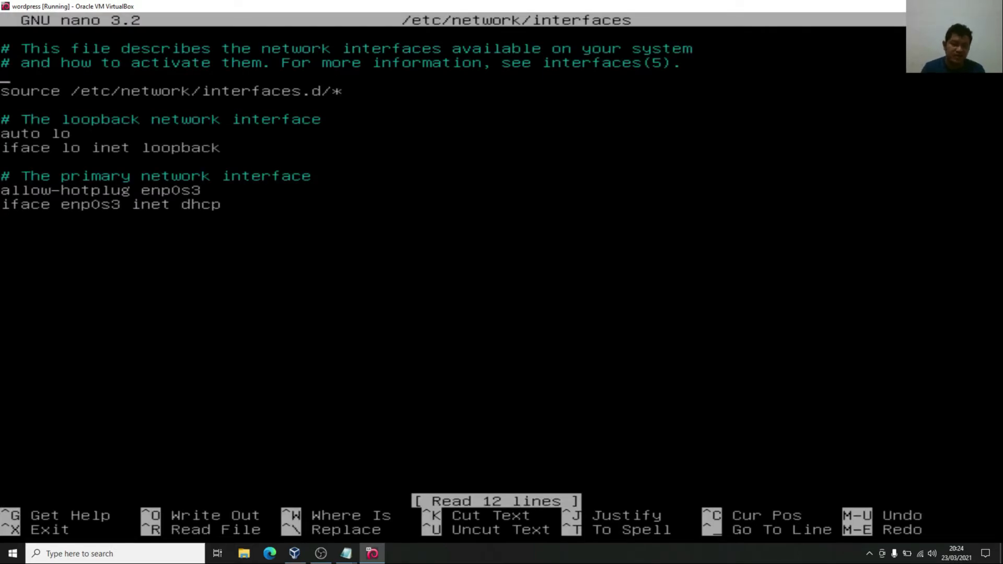
Step: Change allow-hotplug to auto and dhcp to static for enp0s3
{"action": "key", "text": "Down"}
{"action": "key", "text": "Down"}
{"action": "key", "text": "Left"}
{"action": "key", "text": "Left"}
{"action": "key", "text": "Left"}
{"action": "key", "text": "Left"}
{"action": "key", "text": "Left"}
{"action": "key", "text": "Left"}
{"action": "key", "text": "Left"}
{"action": "key", "text": "Left"}
{"action": "key", "text": "Left"}
{"action": "key", "text": "Left"}
{"action": "key", "text": "Left"}
{"action": "key", "text": "Left"}
{"action": "key", "text": "Left"}
{"action": "key", "text": "BackSpace"}
{"action": "key", "text": "BackSpace"}
{"action": "key", "text": "BackSpace"}
{"action": "key", "text": "BackSpace"}
{"action": "key", "text": "BackSpace"}
{"action": "key", "text": "BackSpace"}
{"action": "key", "text": "BackSpace"}
{"action": "key", "text": "BackSpace"}
{"action": "key", "text": "BackSpace"}
{"action": "key", "text": "BackSpace"}
{"action": "key", "text": "BackSpace"}
{"action": "key", "text": "BackSpace"}
{"action": "key", "text": "BackSpace"}
{"action": "type", "text": "uto"}
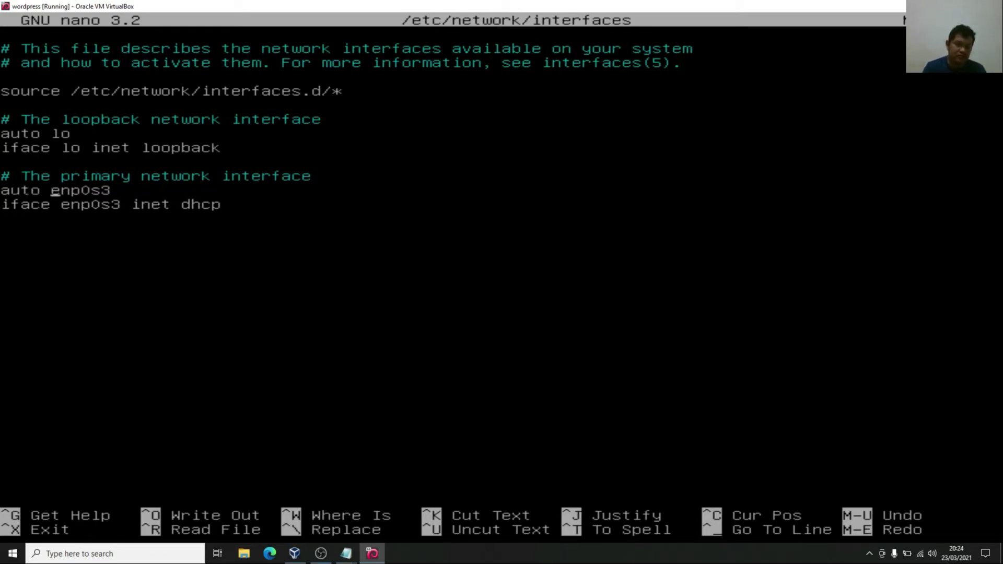
{"action": "key", "text": "Down"}
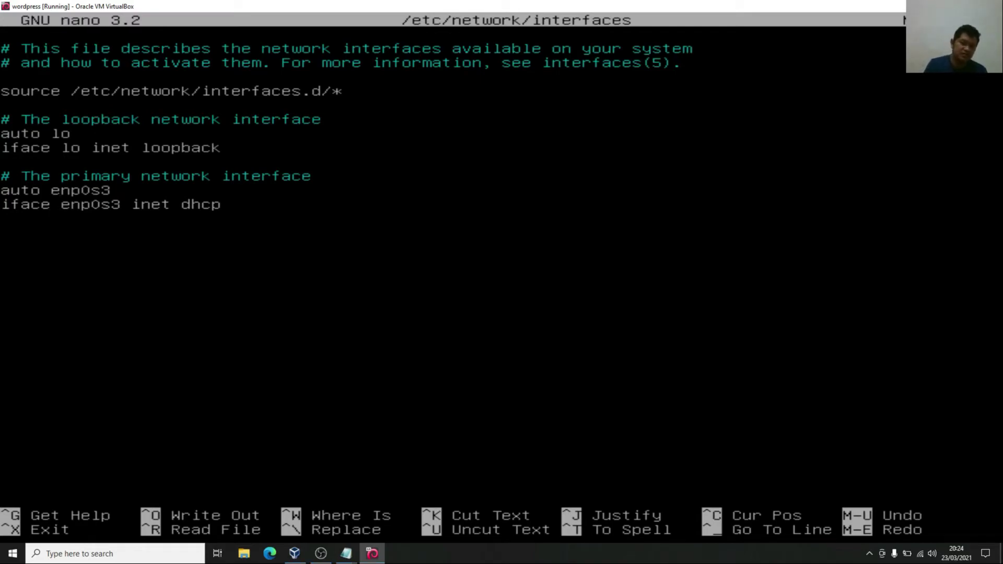
{"action": "key", "text": "Right"}
{"action": "key", "text": "Right"}
{"action": "key", "text": "Right"}
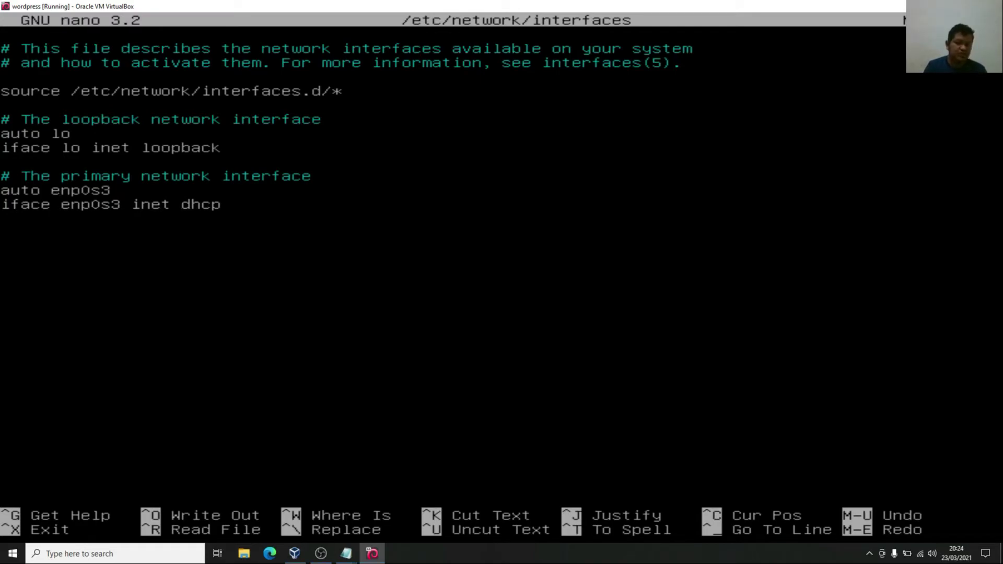
{"action": "key", "text": "BackSpace"}
{"action": "key", "text": "BackSpace"}
{"action": "key", "text": "BackSpace"}
{"action": "key", "text": "BackSpace"}
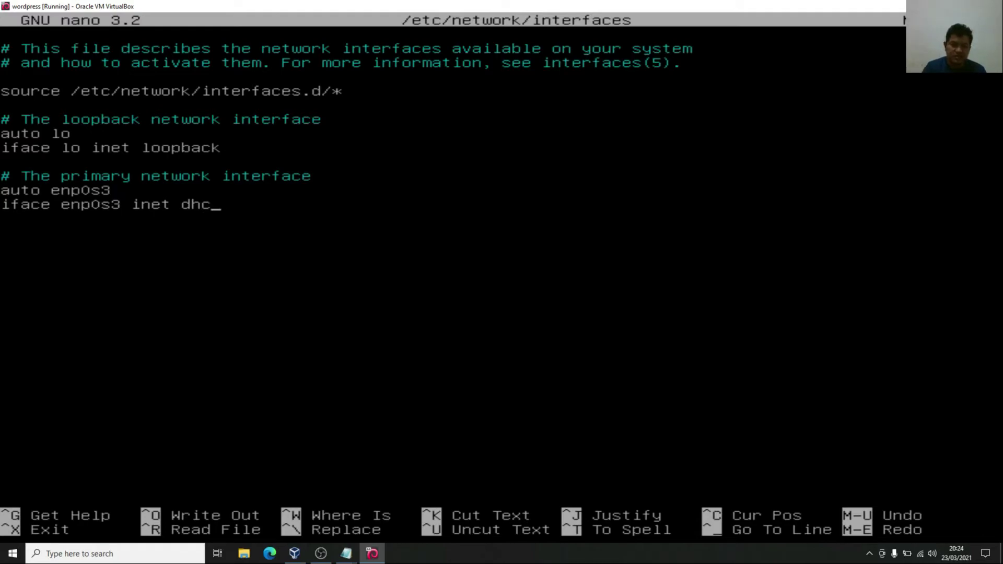
{"action": "type", "text": "static"}
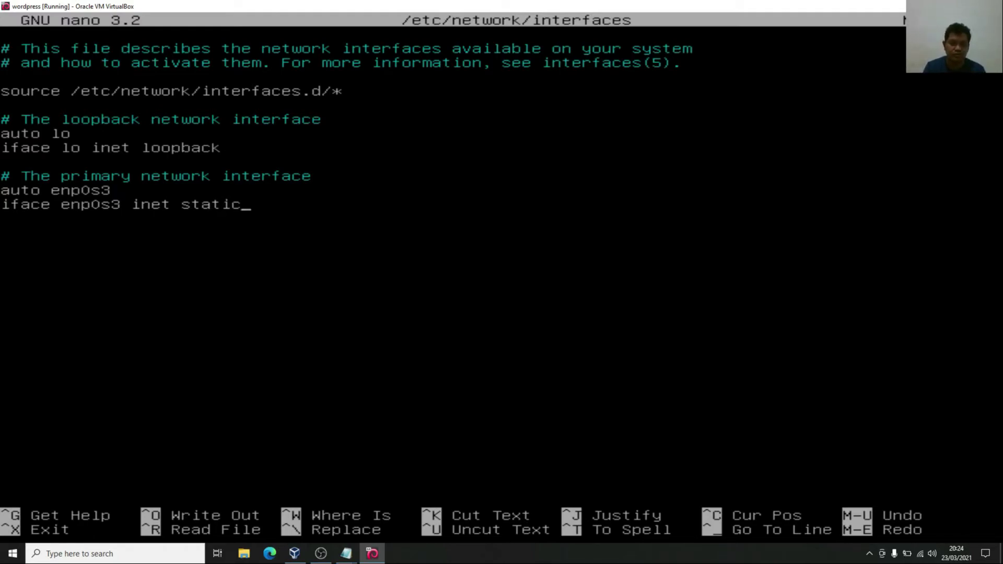
Step: Add the line 'address 192.168.100.100/24' and save the file
{"action": "key", "text": "Return"}
{"action": "type", "text": "address"}
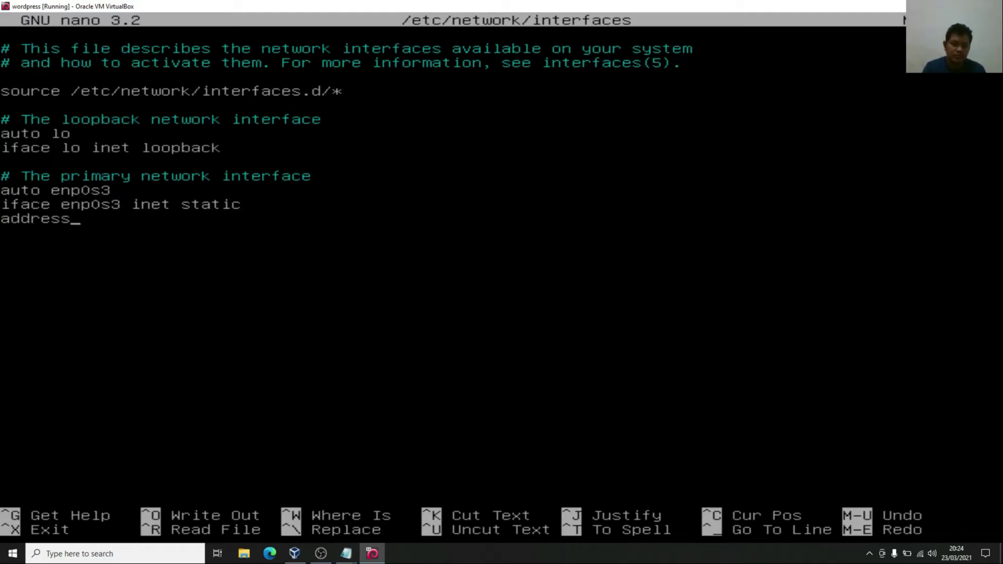
{"action": "type", "text": " 192.168"}
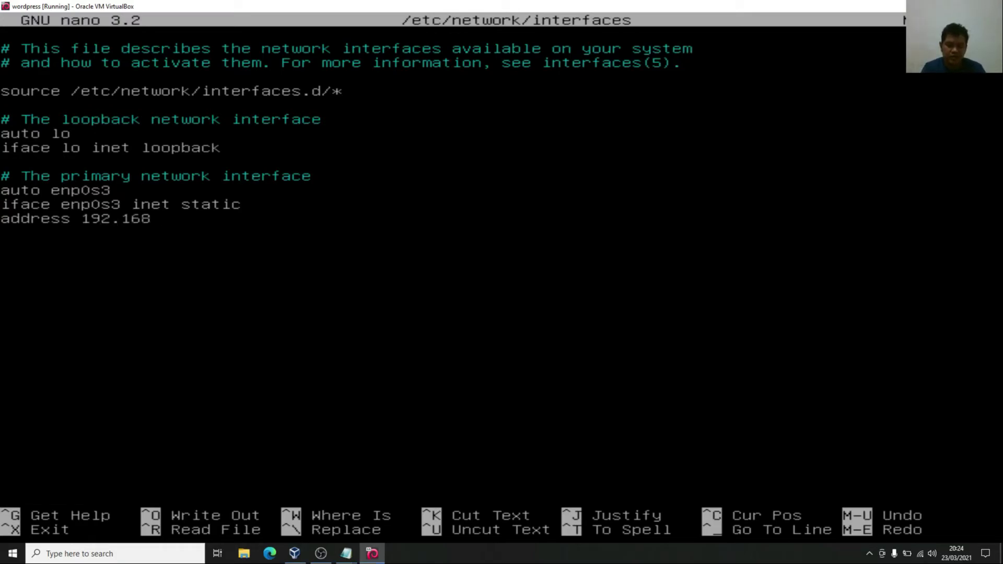
{"action": "type", "text": ".100.100/24"}
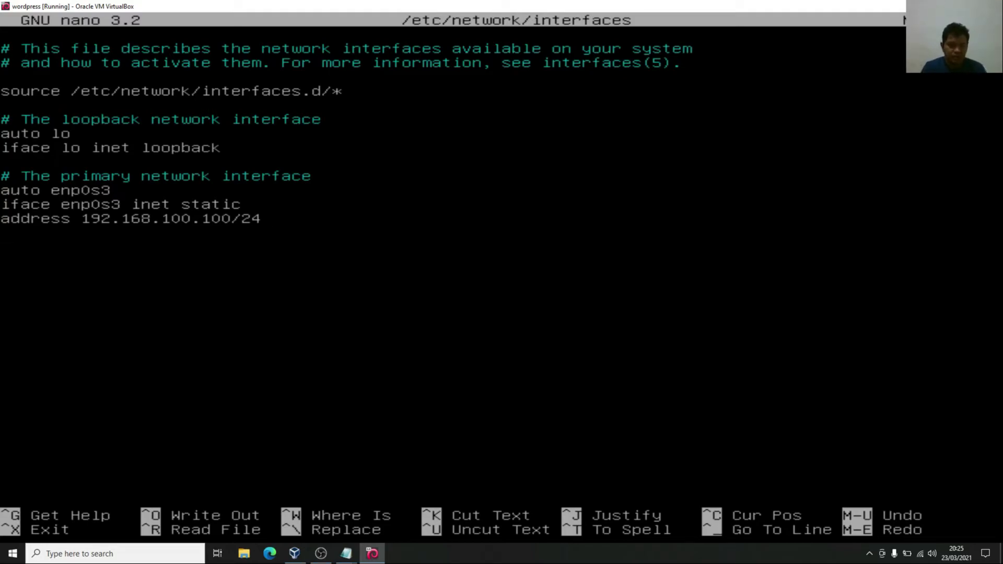
{"action": "key", "text": "BackSpace"}
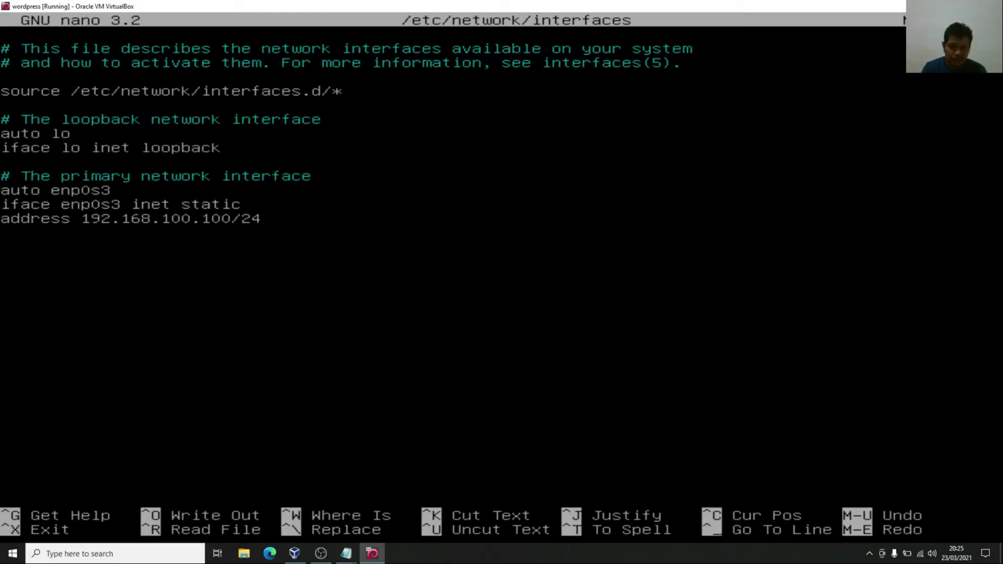
{"action": "type", "text": "0"}
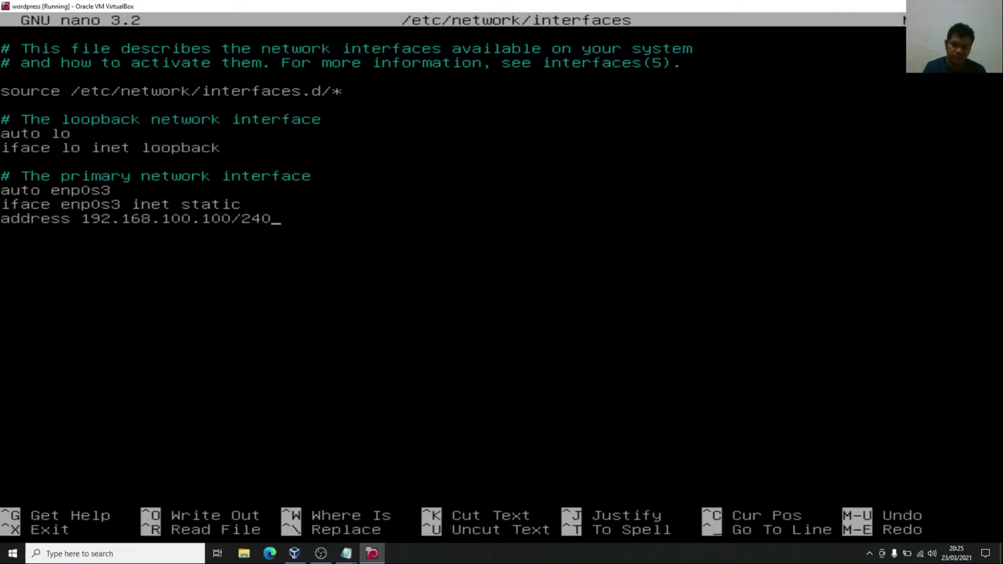
{"action": "key", "text": "BackSpace"}
{"action": "key", "text": "ctrl+o"}
{"action": "key", "text": "Return"}
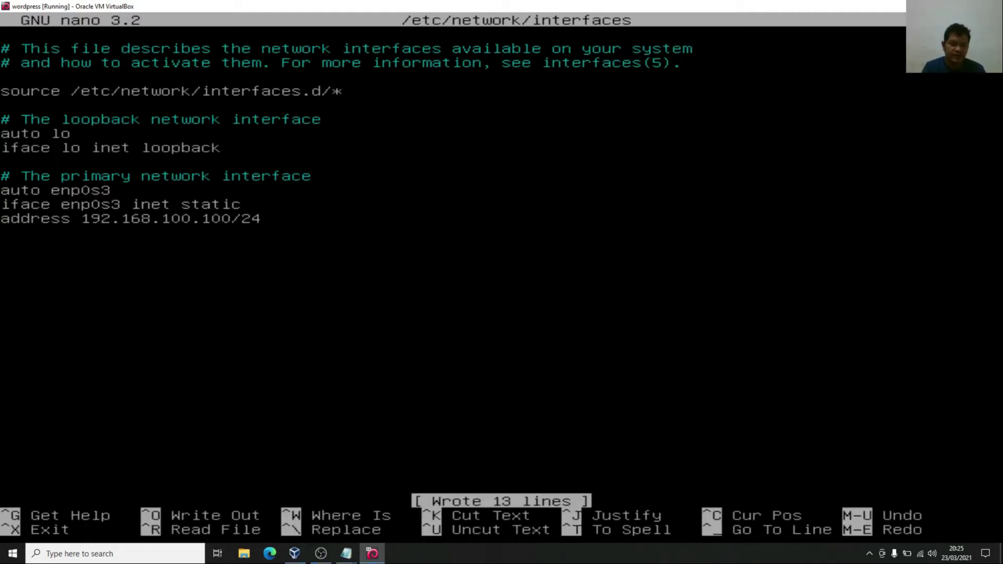
{"action": "key", "text": "ctrl+x"}
Step: Restart networking via /etc/init.d/networking restart and check enp0s3 has 192.168.100.100/24 with ip a
{"action": "type", "text": "c"}
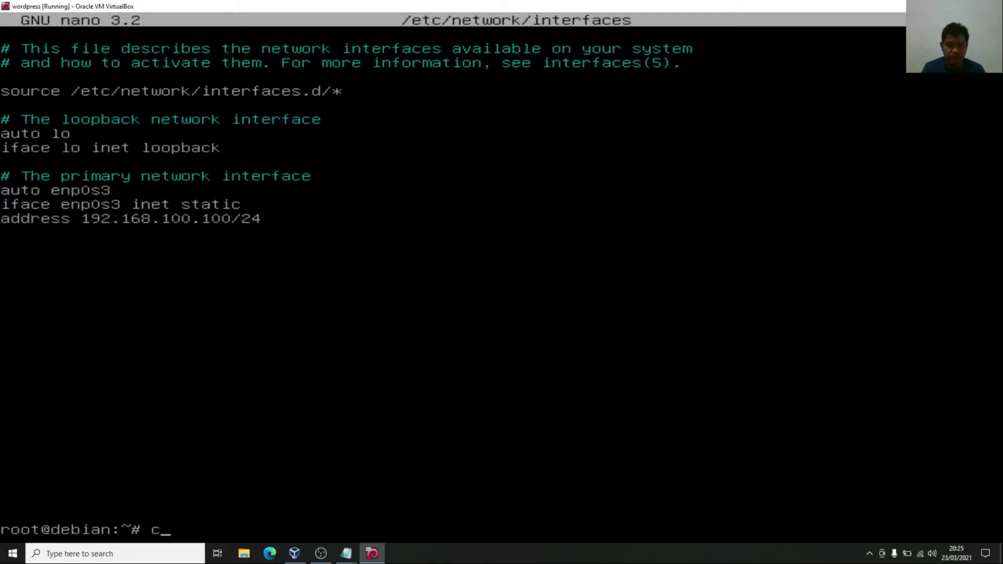
{"action": "type", "text": "lear"}
{"action": "key", "text": "Return"}
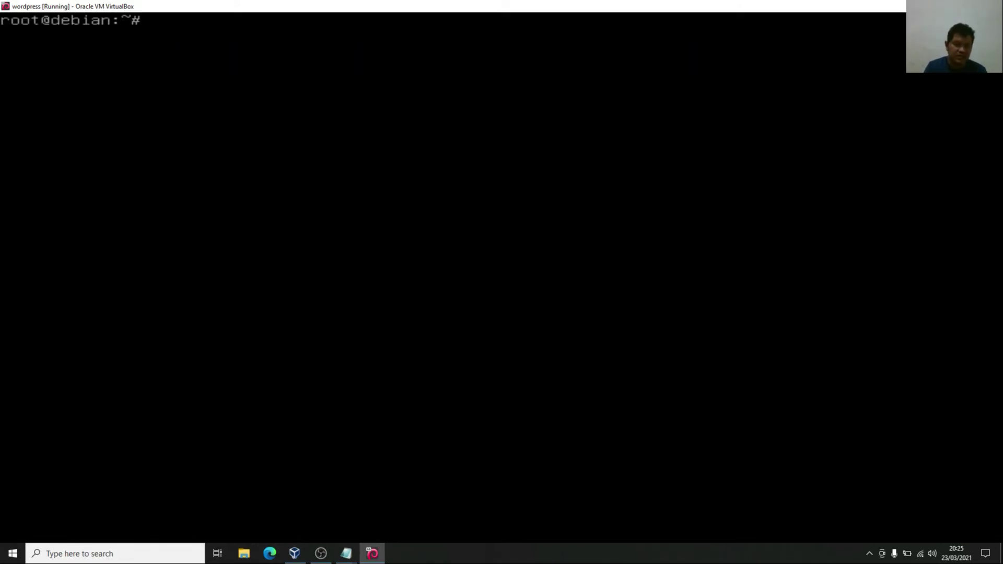
{"action": "type", "text": "/etc/ini"}
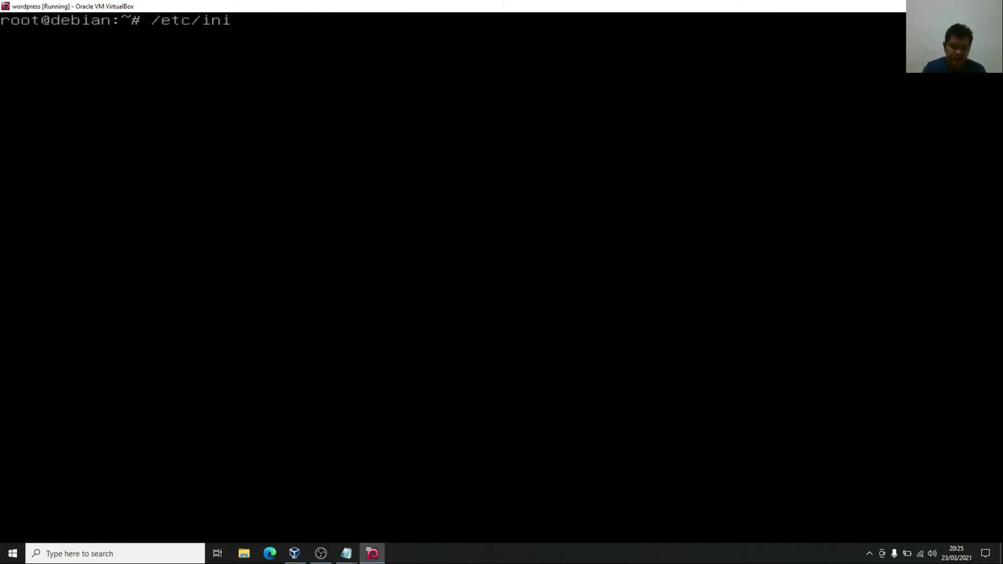
{"action": "type", "text": "t.d/networking restart"}
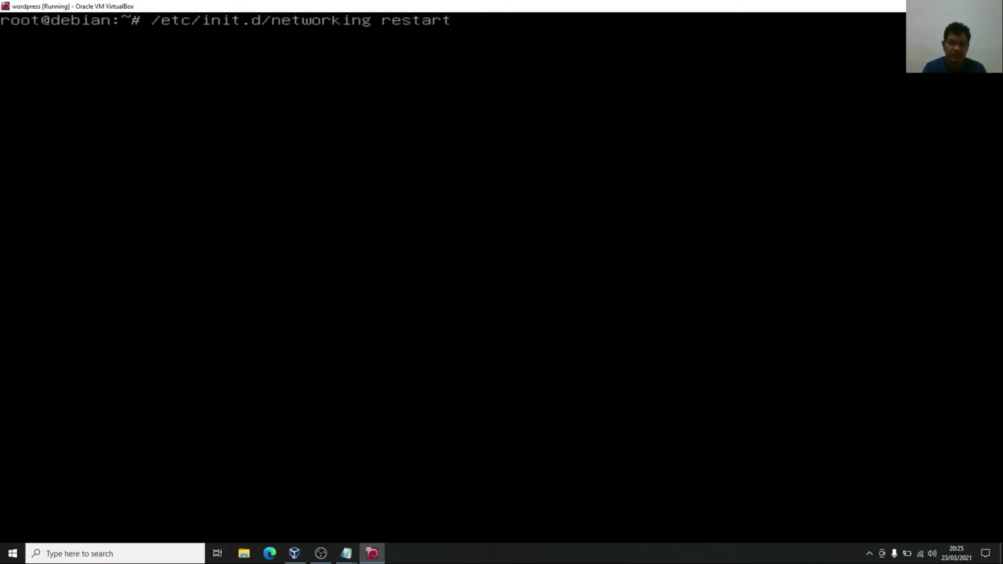
{"action": "key", "text": "Return"}
{"action": "type", "text": "ip a"}
{"action": "key", "text": "Return"}
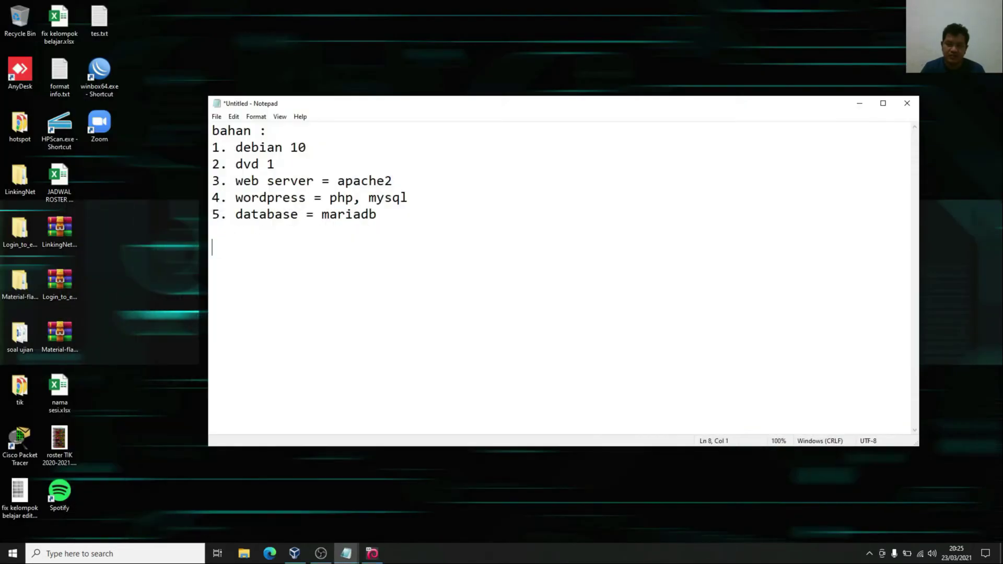
Step: Set the wordpress VM's Adapter 1 to Host-only Adapter with promiscuous mode Allow All, and save
{"action": "left_click", "coordinate": [858, 111]}
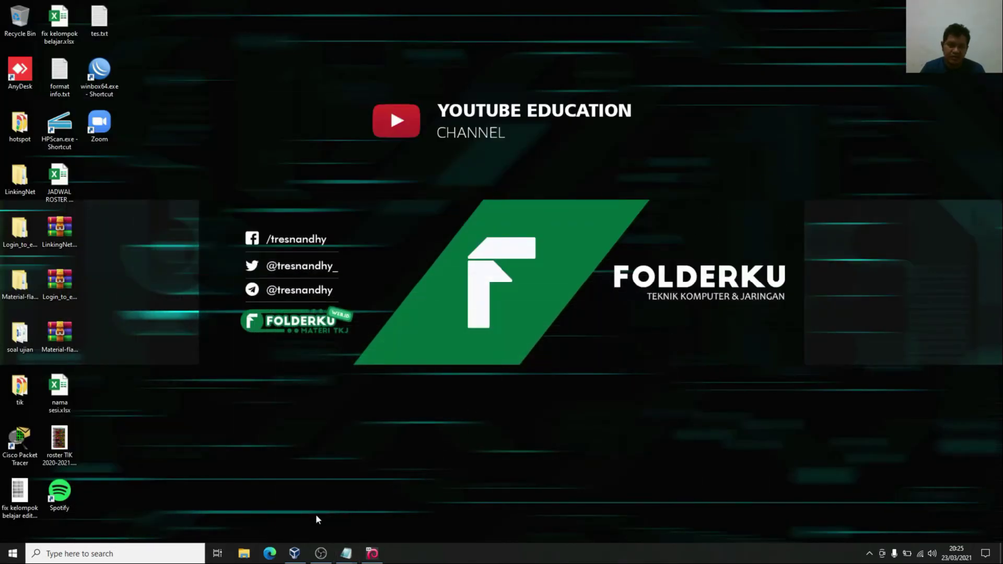
{"action": "left_click", "coordinate": [291, 557]}
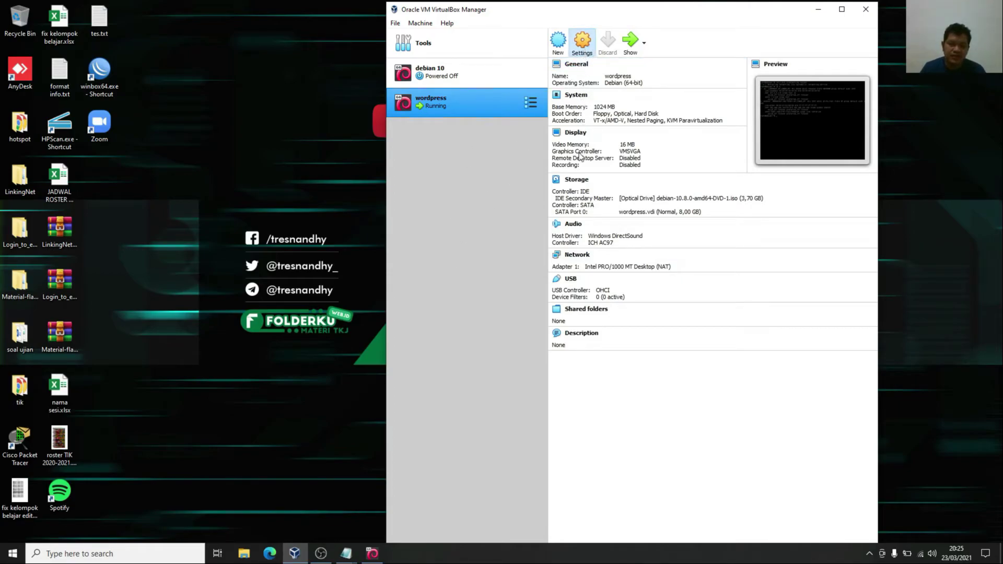
{"action": "left_click", "coordinate": [502, 253]}
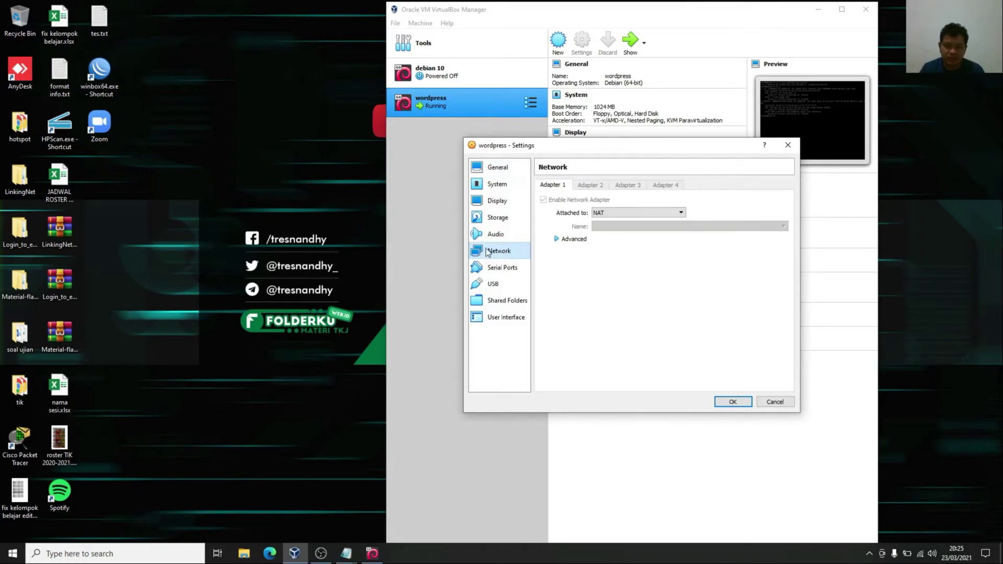
{"action": "left_click", "coordinate": [608, 213]}
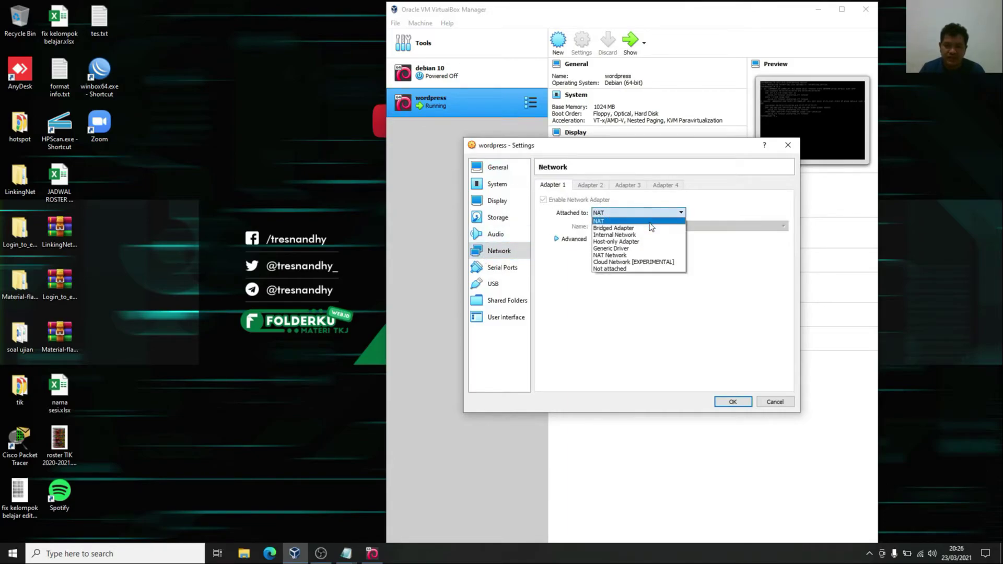
{"action": "left_click", "coordinate": [635, 242]}
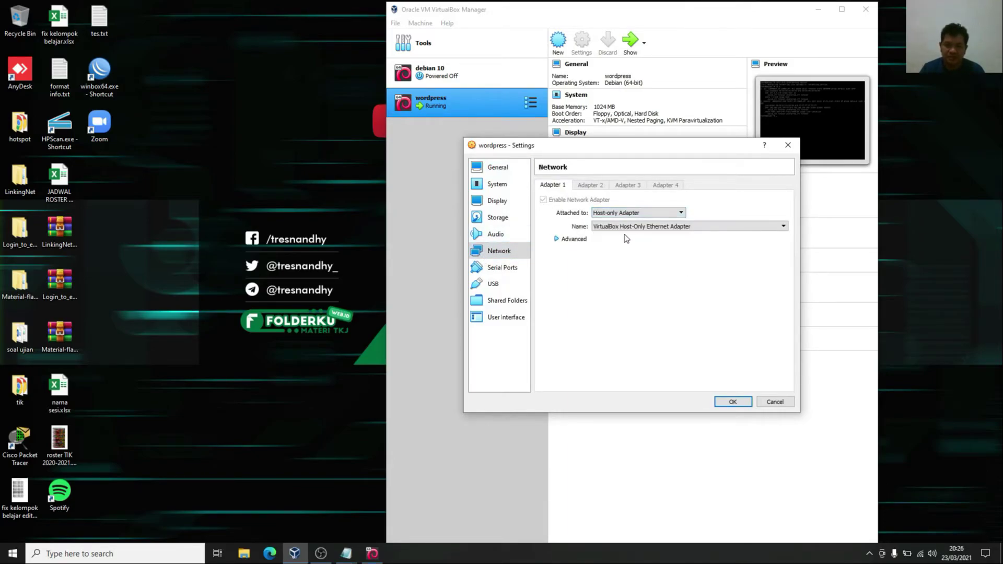
{"action": "left_click", "coordinate": [571, 240]}
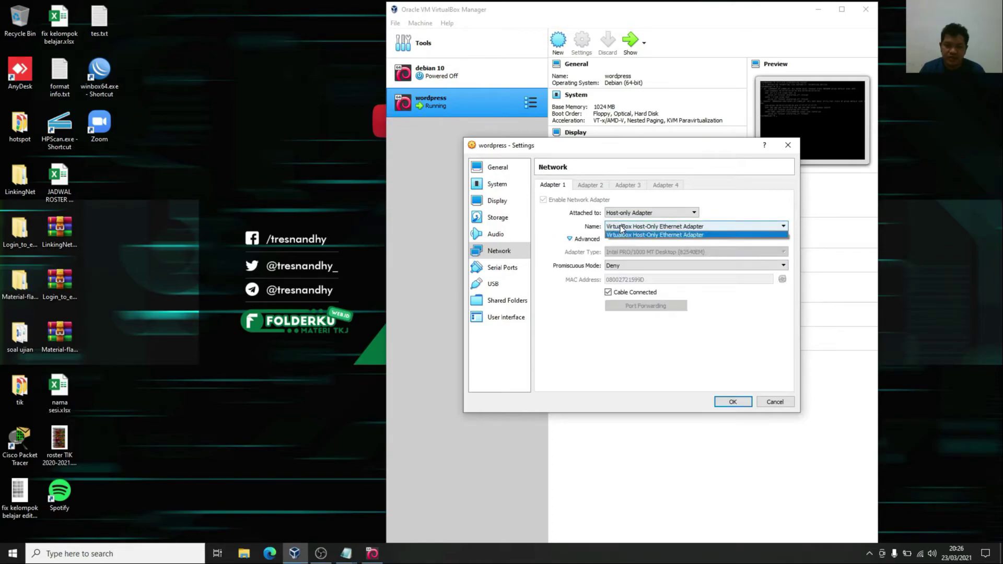
{"action": "left_click", "coordinate": [614, 268]}
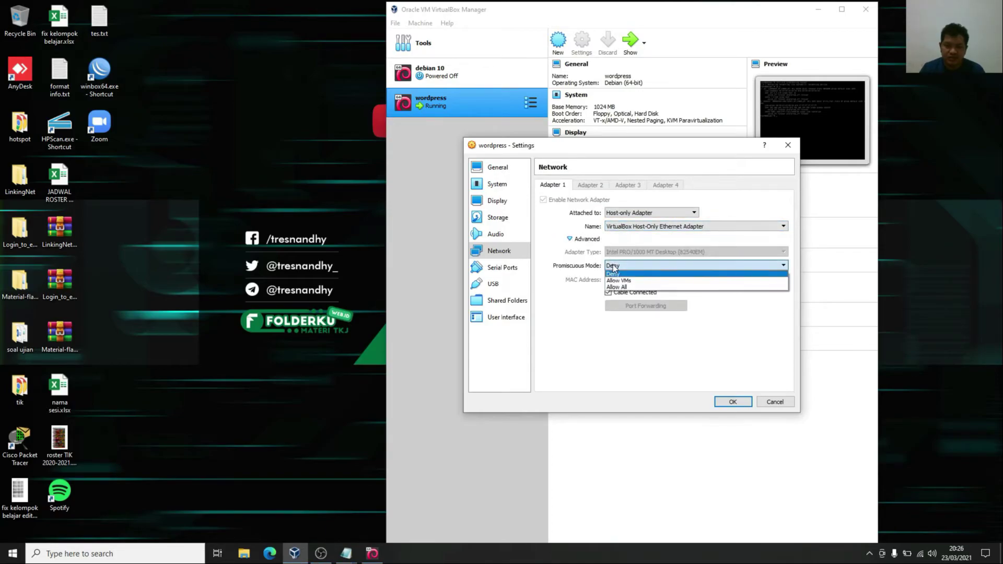
{"action": "left_click", "coordinate": [625, 289]}
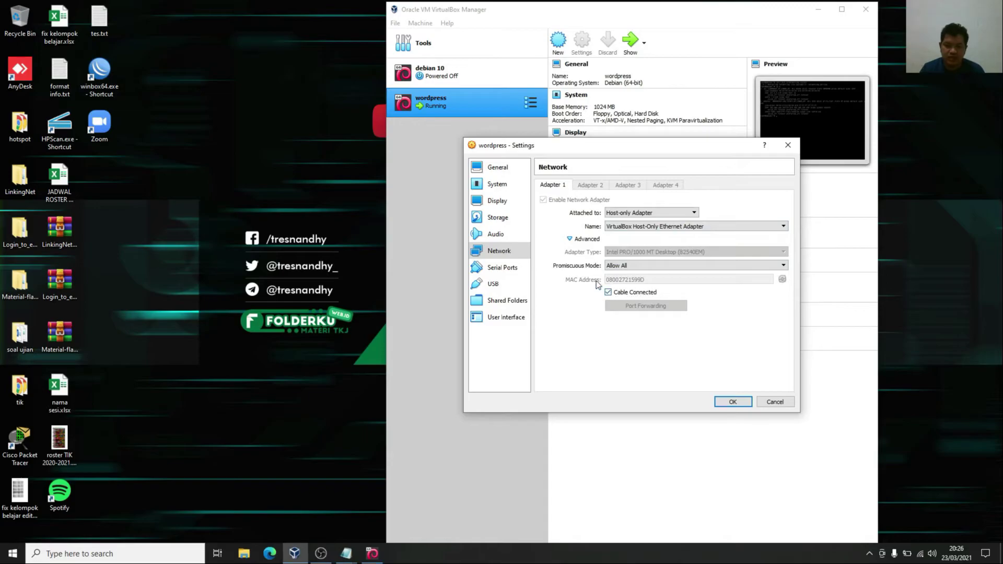
{"action": "left_click", "coordinate": [731, 404]}
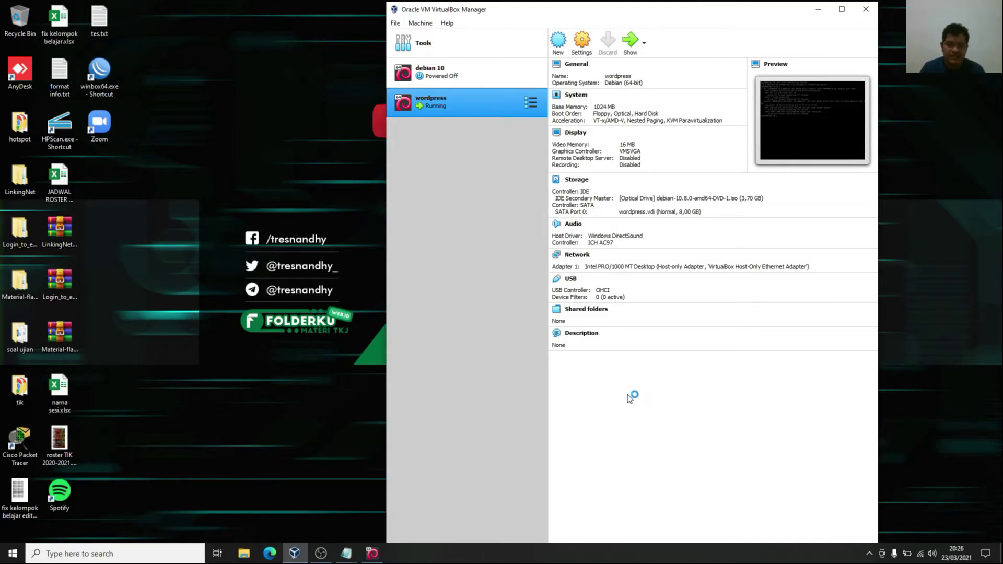
Step: Launch Command Prompt with cmd and minimize it for later use
{"action": "left_click", "coordinate": [137, 558]}
{"action": "type", "text": "cmd"}
{"action": "key", "text": "Return"}
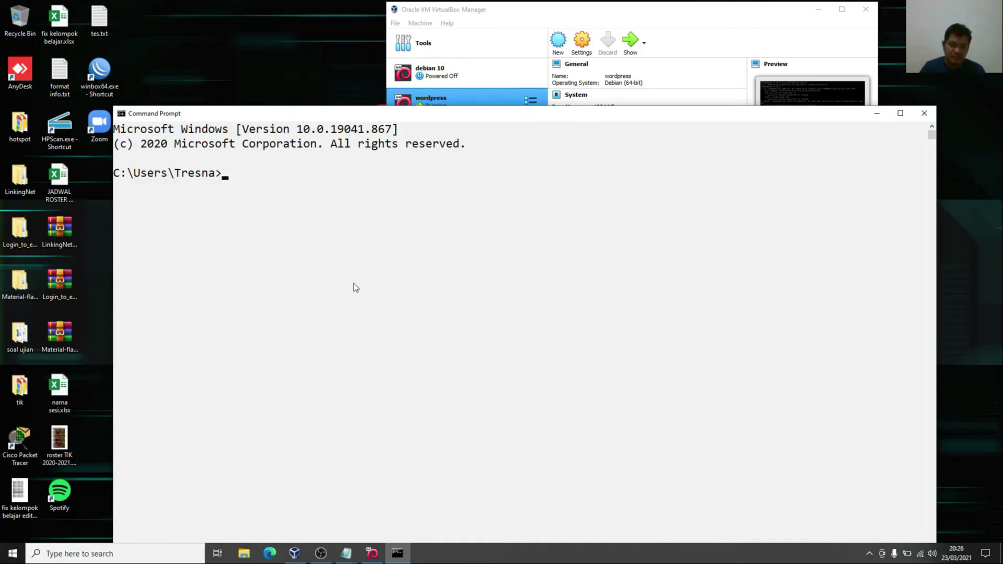
{"action": "left_click", "coordinate": [877, 114]}
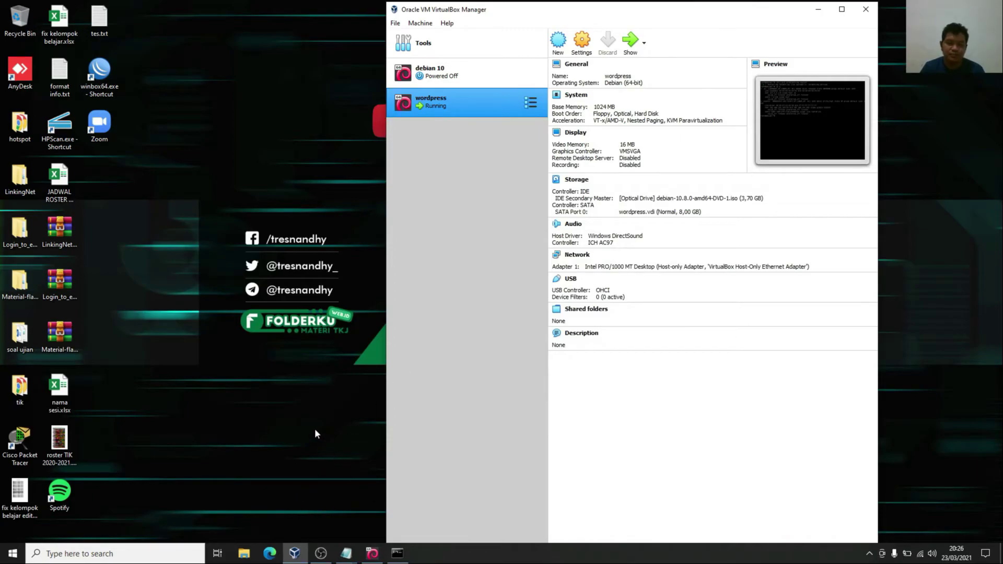
Step: Open Control Panel's Network and Sharing Center and list the network adapters
{"action": "left_click", "coordinate": [115, 553]}
{"action": "type", "text": "panel"}
{"action": "key", "text": "Return"}
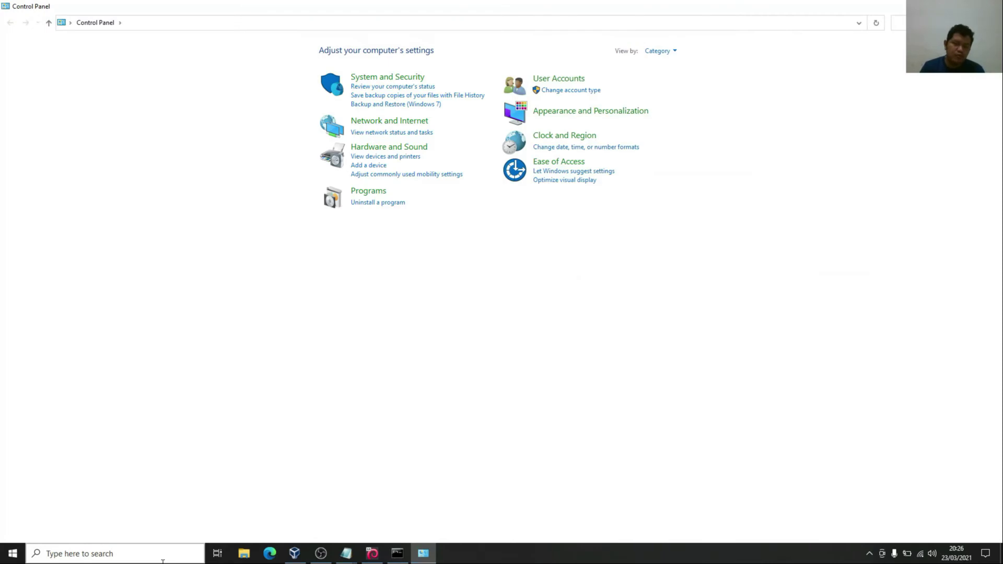
{"action": "left_click", "coordinate": [381, 121]}
{"action": "left_click", "coordinate": [198, 50]}
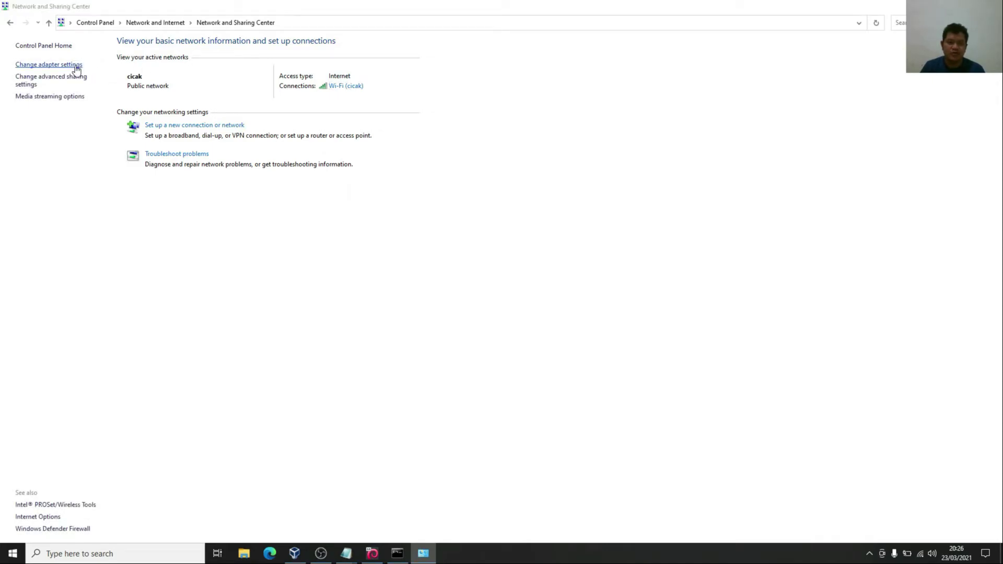
{"action": "left_click", "coordinate": [77, 65]}
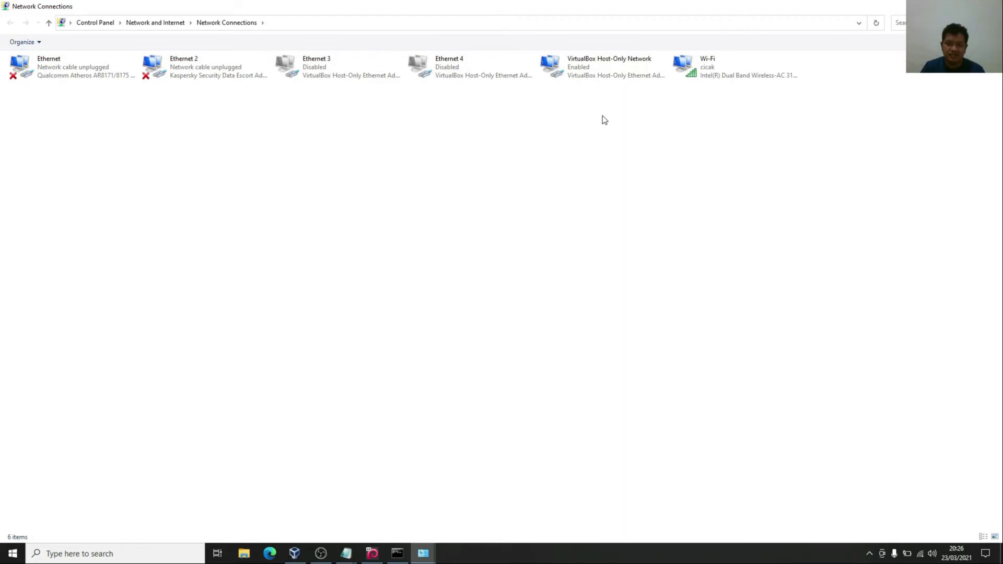
Step: Give the VirtualBox Host-Only Network adapter static IPv4 192.168.100.101 with mask 255.255.255.0
{"action": "left_click", "coordinate": [572, 66]}
{"action": "right_click", "coordinate": [572, 65]}
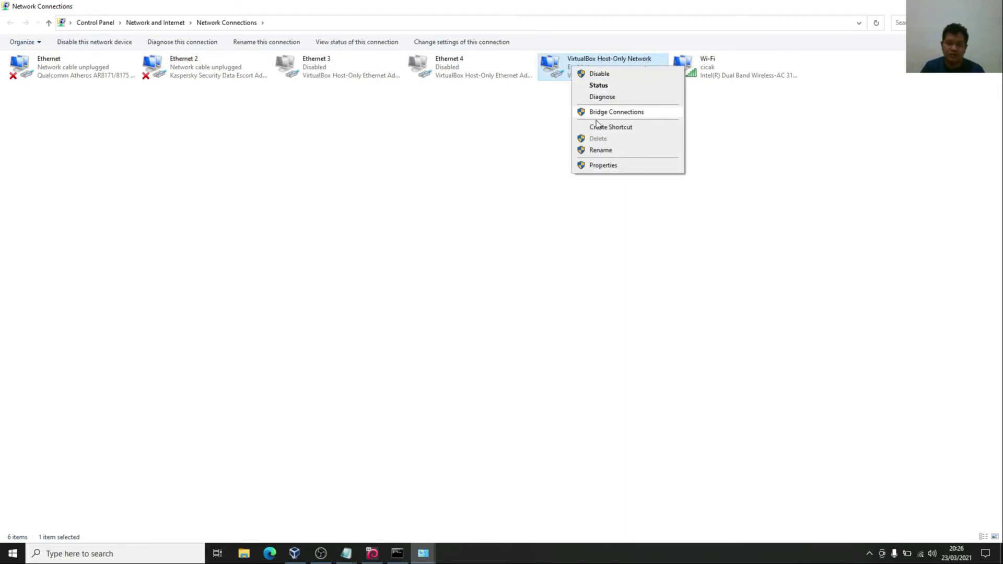
{"action": "left_click", "coordinate": [604, 166]}
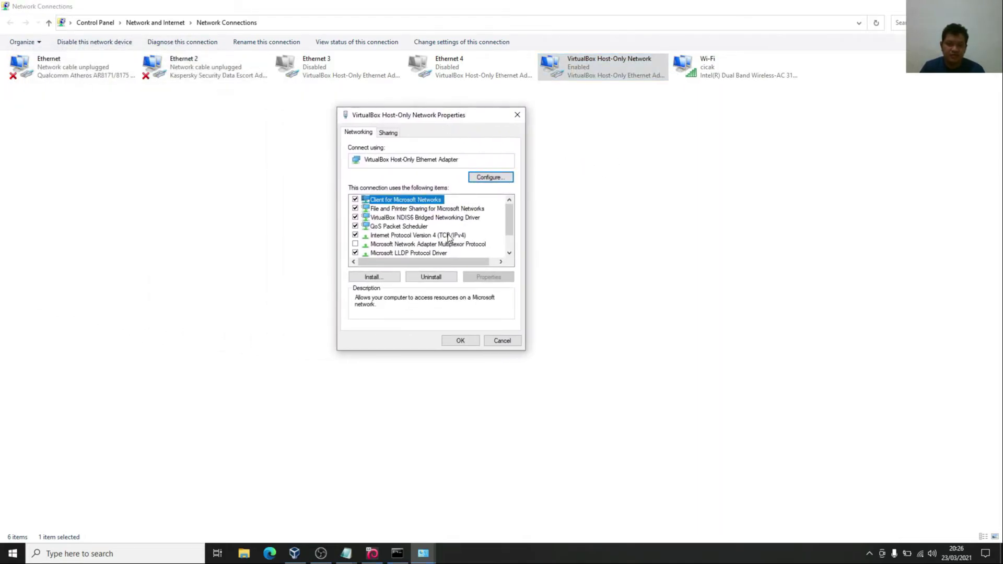
{"action": "double_click", "coordinate": [448, 235]}
{"action": "left_click", "coordinate": [418, 231]}
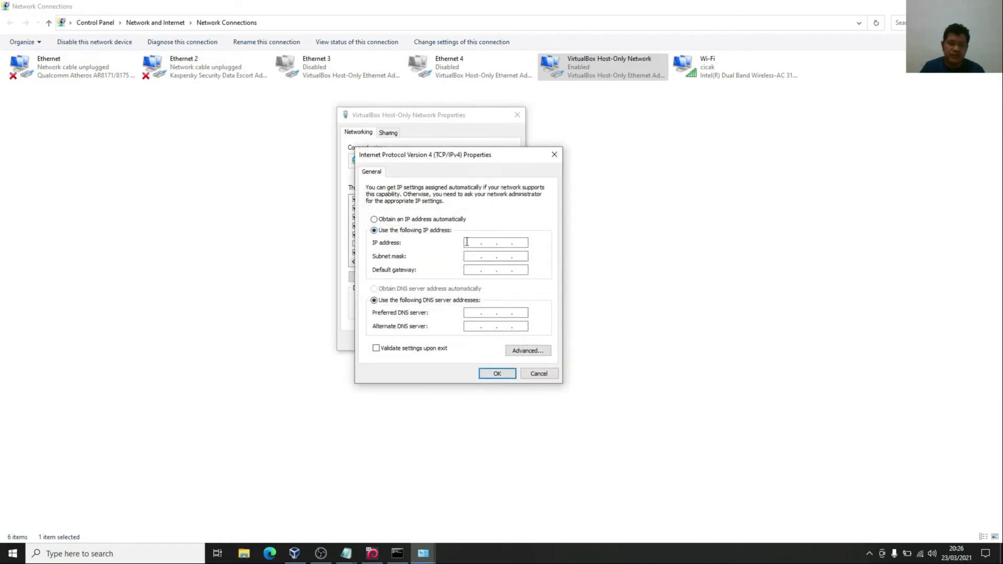
{"action": "type", "text": "192 . 168 . 100 . 101"}
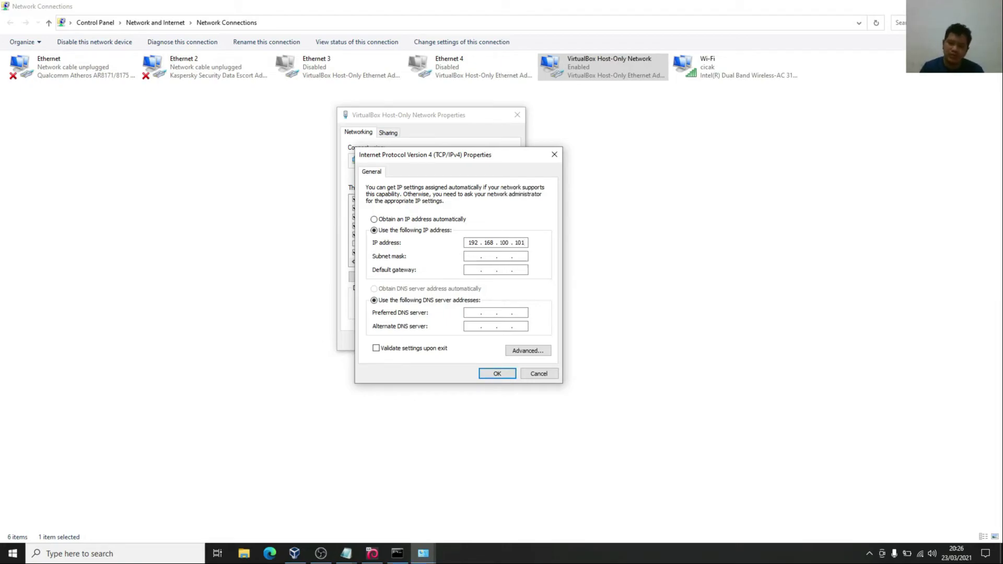
{"action": "key", "text": "Tab"}
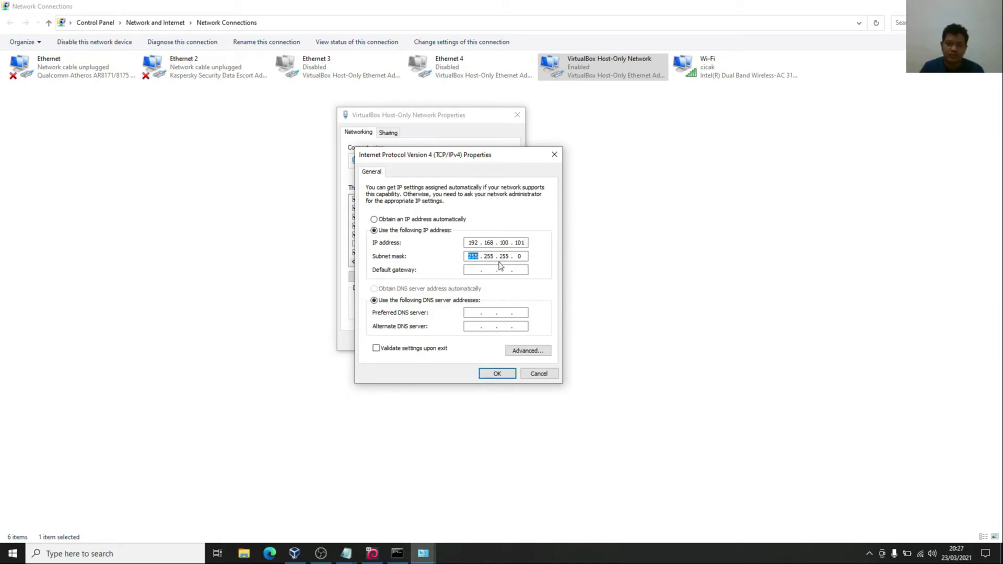
{"action": "left_click", "coordinate": [497, 374]}
{"action": "left_click", "coordinate": [461, 340]}
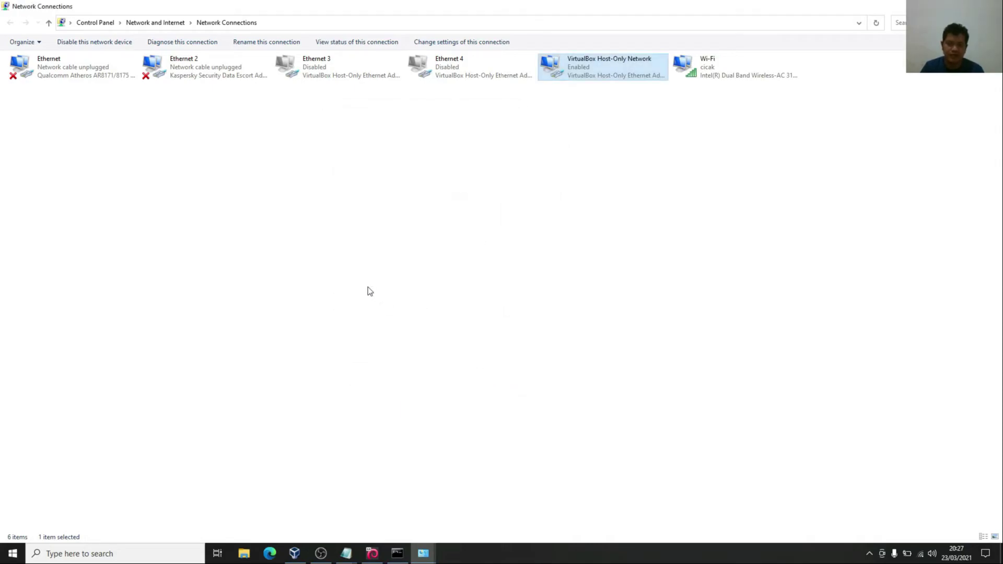
{"action": "left_click", "coordinate": [368, 287]}
Step: Ping 192.168.100.100 from Command Prompt, getting 4 of 4 replies with 0% loss
{"action": "left_click", "coordinate": [397, 554]}
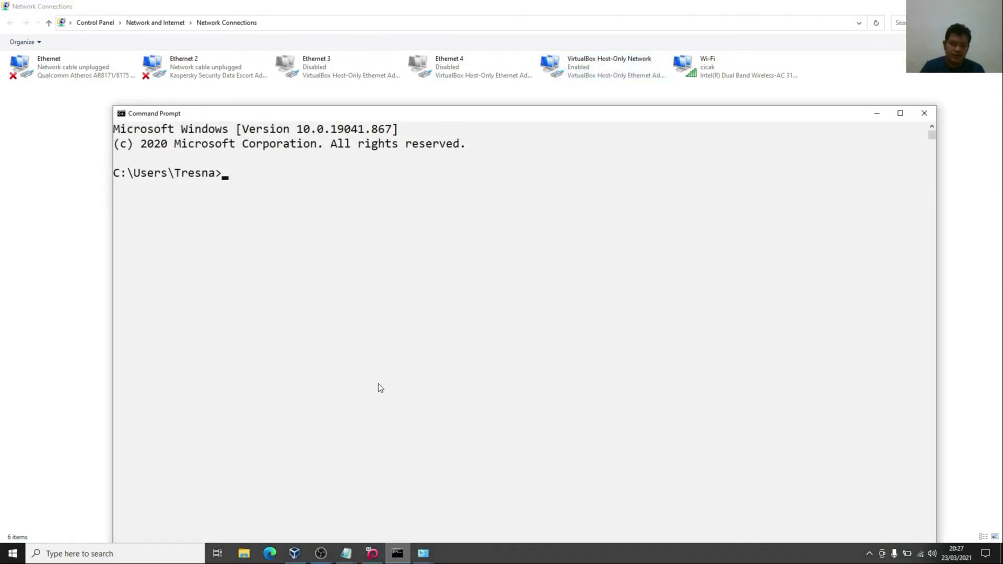
{"action": "type", "text": "ping 192.16"}
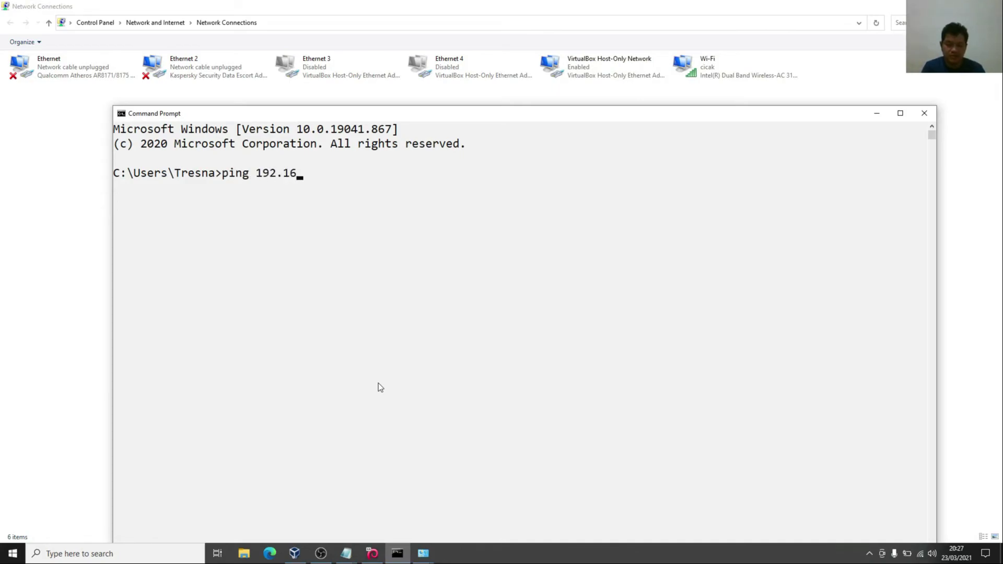
{"action": "type", "text": "8.100.100"}
{"action": "key", "text": "Return"}
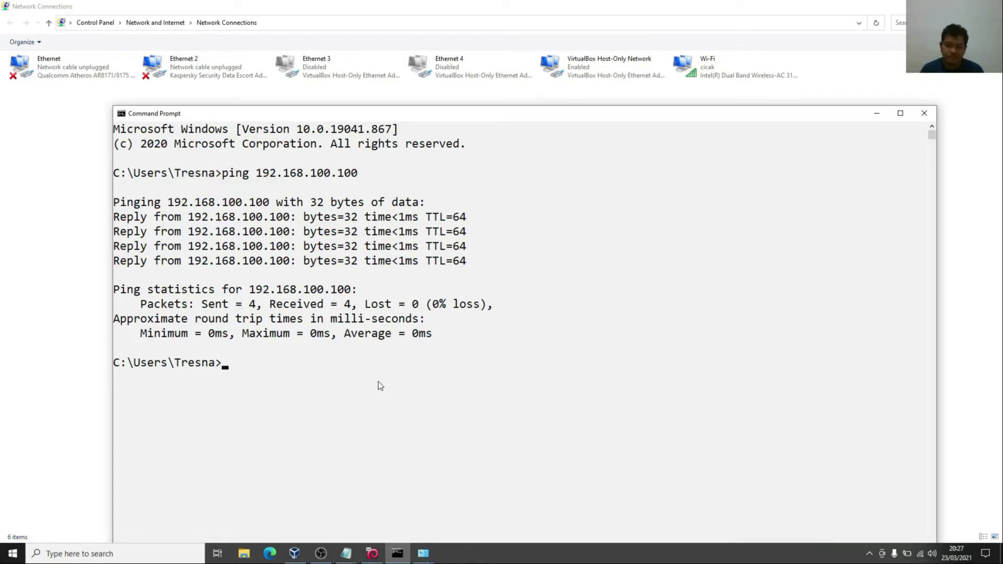
{"action": "left_click", "coordinate": [408, 557]}
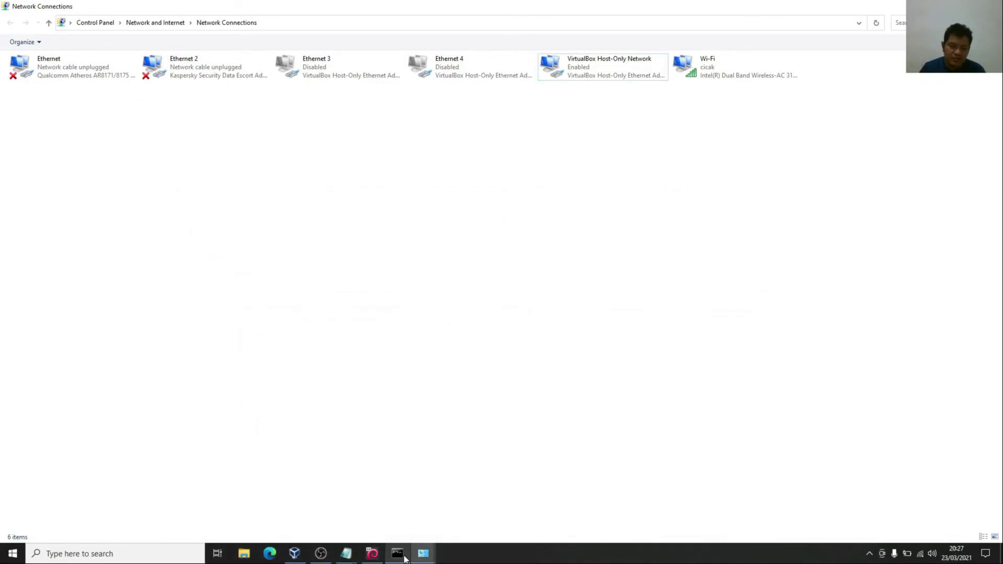
Step: Launch Chrome and load 192.168.100.100, showing the Apache2 Debian Default Page
{"action": "left_click", "coordinate": [165, 553]}
{"action": "type", "text": "chrome"}
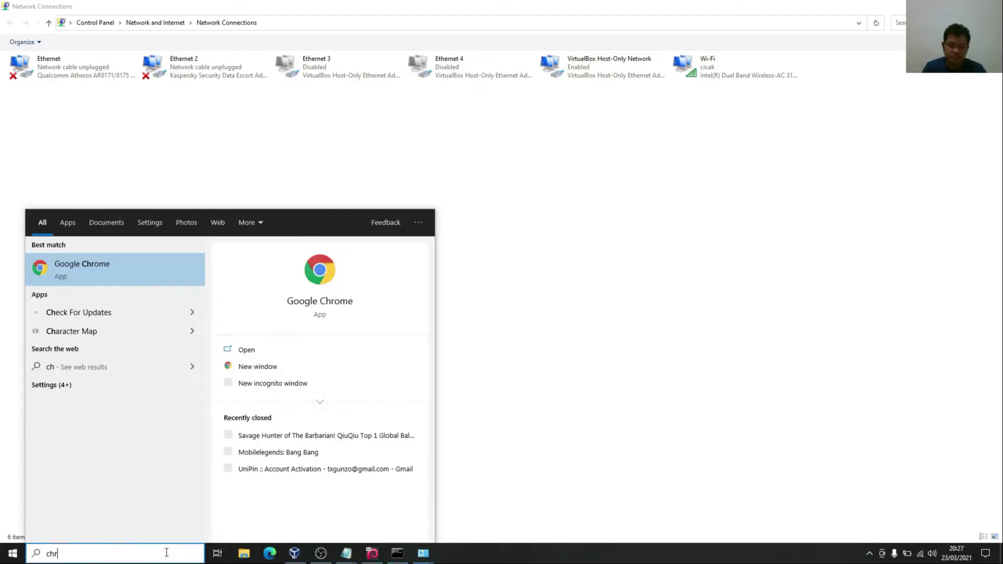
{"action": "key", "text": "Return"}
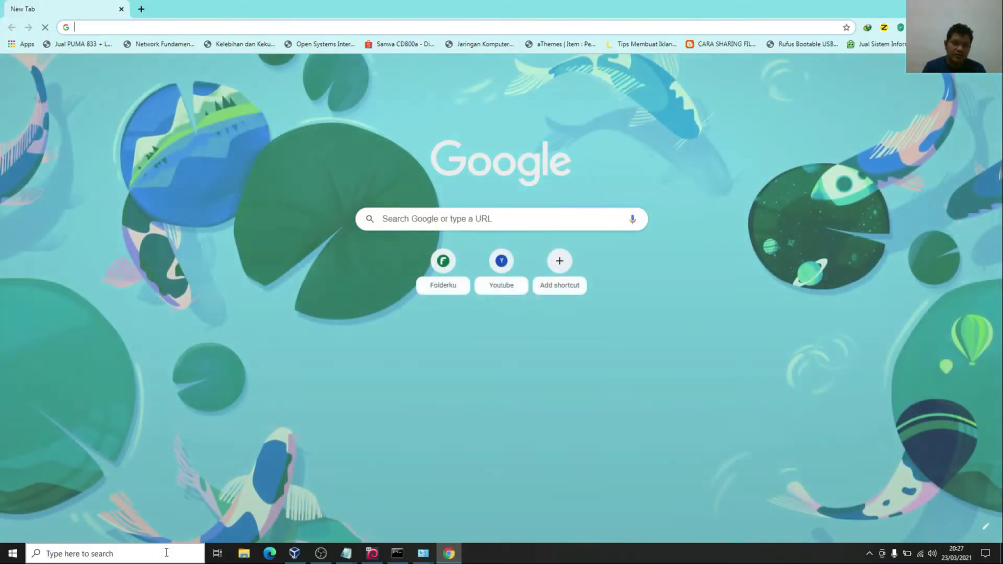
{"action": "left_click", "coordinate": [135, 27]}
{"action": "type", "text": "192.168."}
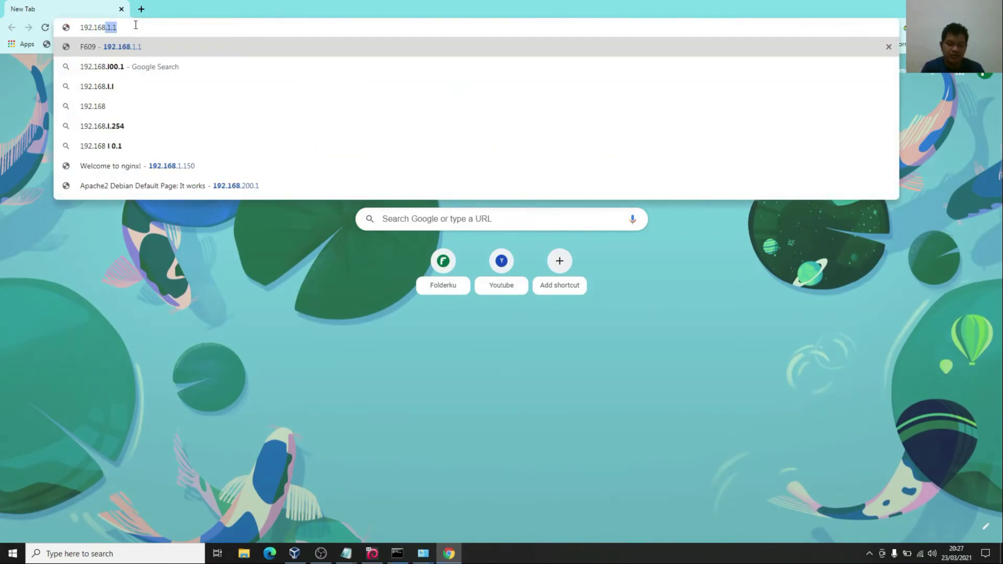
{"action": "type", "text": "100.100"}
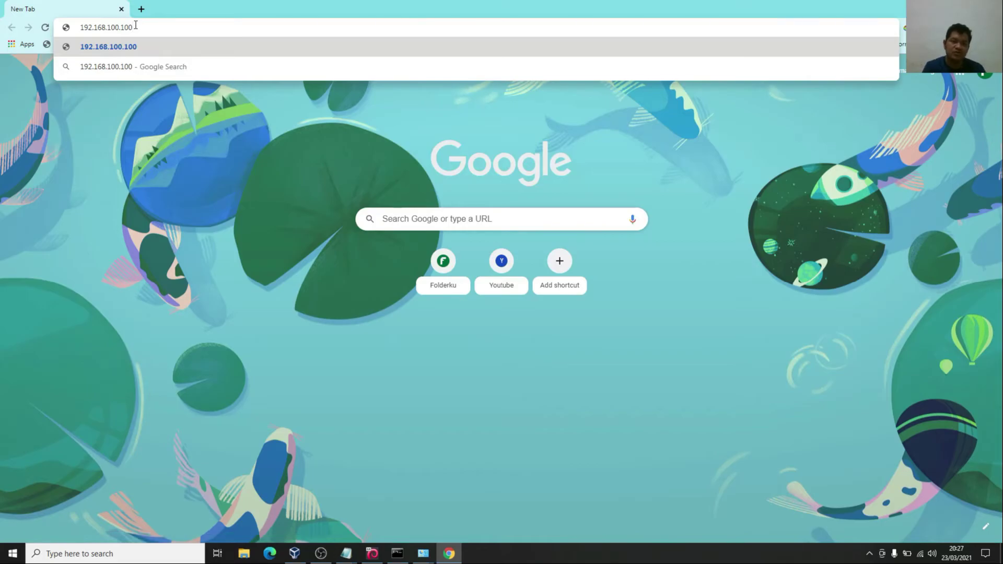
{"action": "key", "text": "Return"}
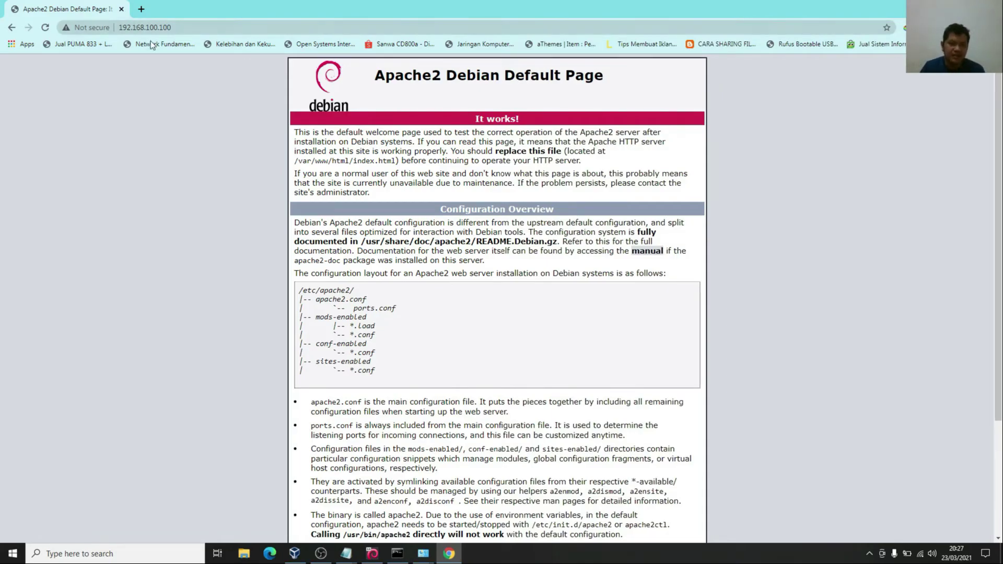
Step: Append /wordpress to the 192.168.100.100 address in the omnibox
{"action": "left_click", "coordinate": [155, 28]}
{"action": "left_click", "coordinate": [155, 30]}
{"action": "left_click", "coordinate": [183, 27]}
{"action": "left_click_drag", "start_coordinate": [121, 27], "coordinate": [188, 27]}
{"action": "left_click", "coordinate": [179, 26]}
{"action": "type", "text": "/"}
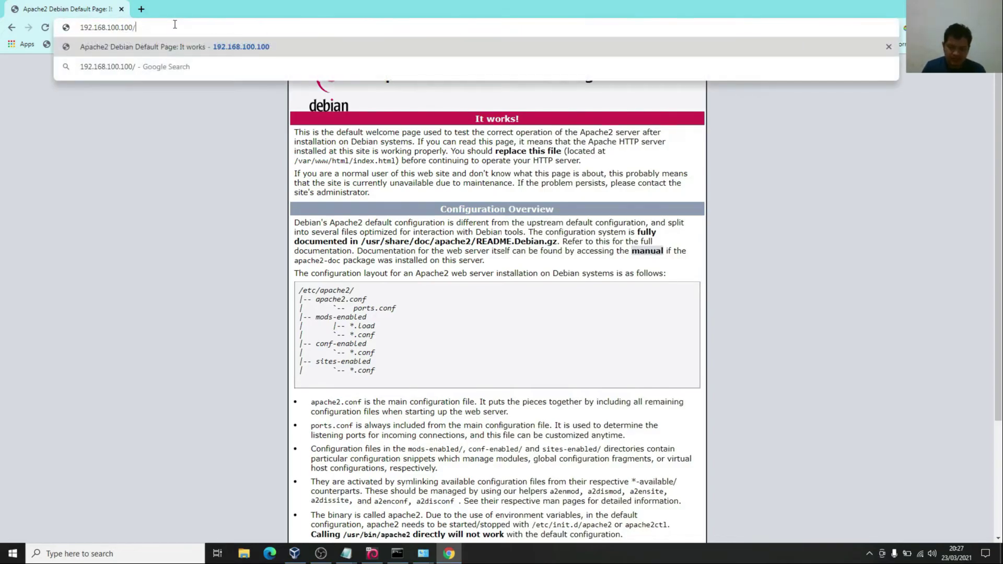
{"action": "type", "text": "wordpress"}
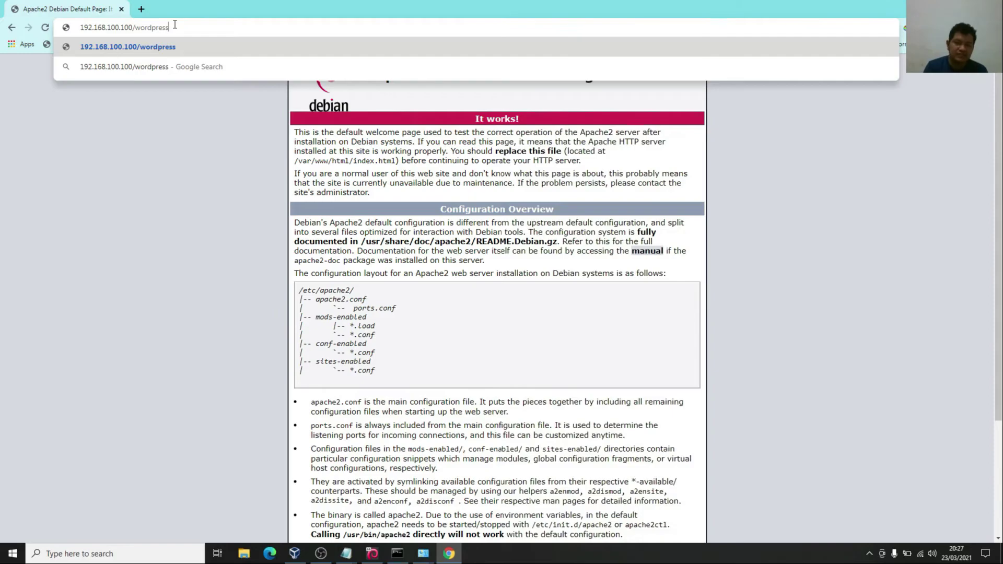
Step: Load 192.168.100.100/wordpress and proceed past the setup introduction to the database form
{"action": "key", "text": "Return"}
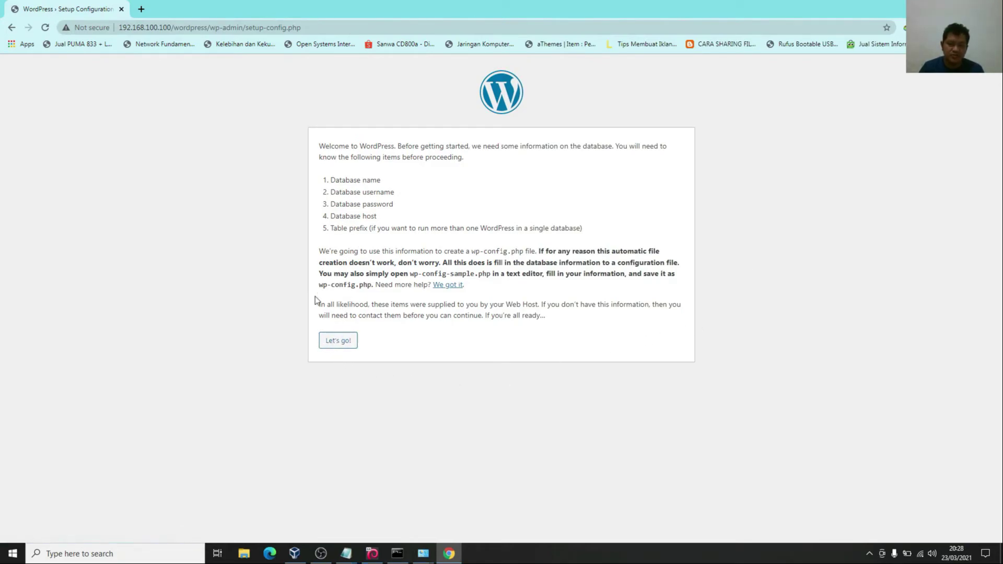
{"action": "left_click_drag", "start_coordinate": [342, 180], "coordinate": [406, 177]}
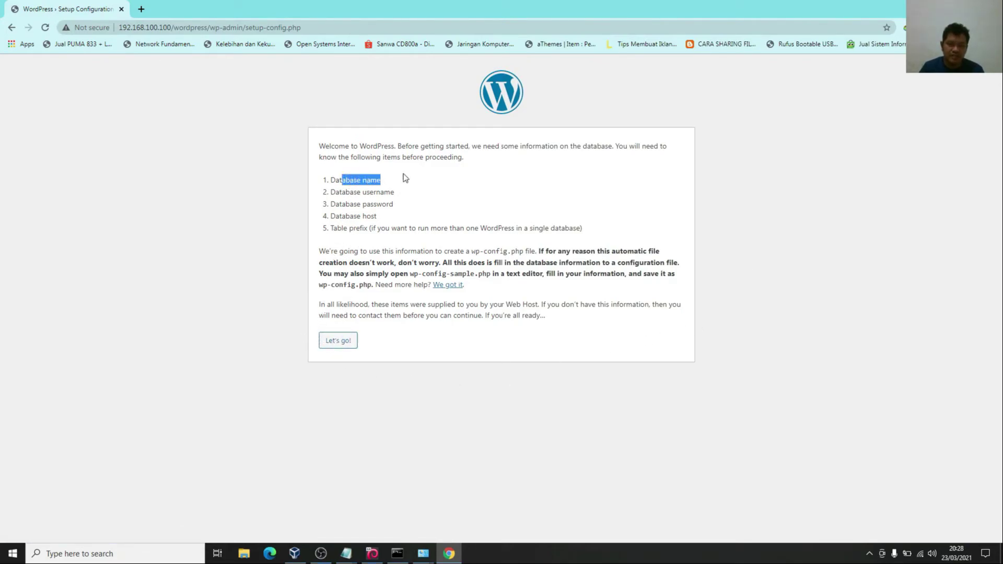
{"action": "double_click", "coordinate": [346, 204]}
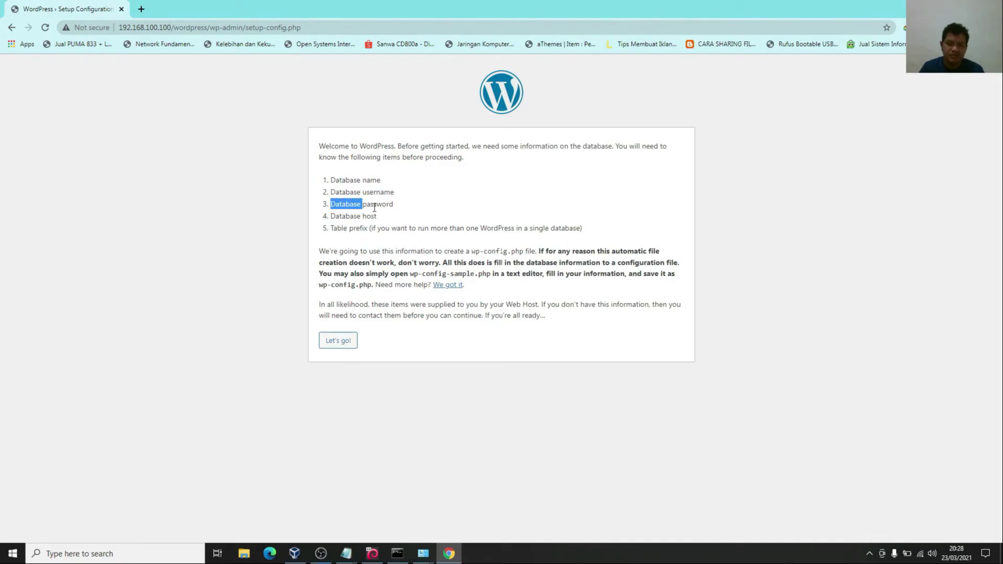
{"action": "left_click", "coordinate": [339, 343]}
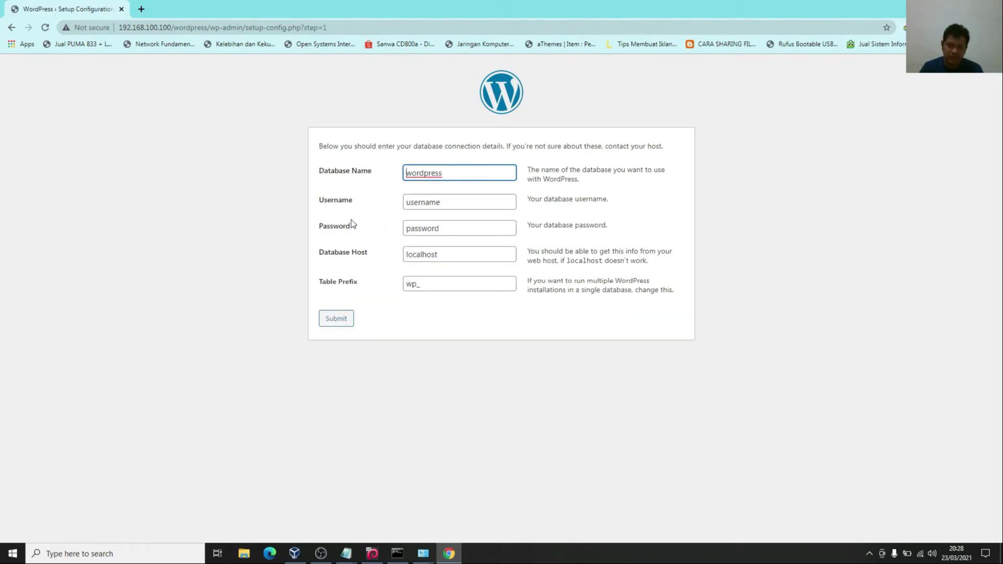
Step: Bring up the Notepad notes and locate the database user name and password
{"action": "left_click_drag", "start_coordinate": [450, 173], "coordinate": [381, 183]}
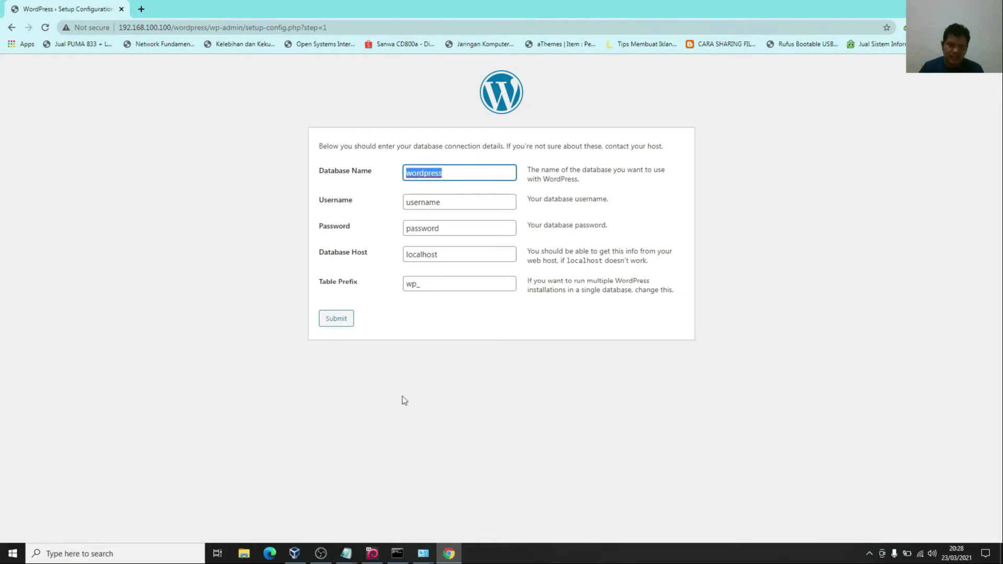
{"action": "mouse_move", "coordinate": [346, 551]}
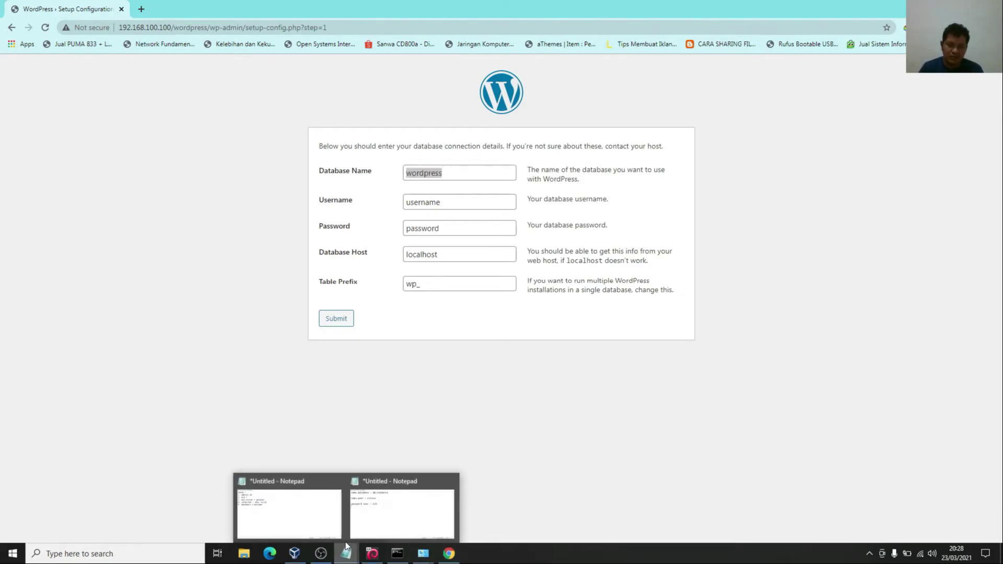
{"action": "left_click", "coordinate": [384, 516]}
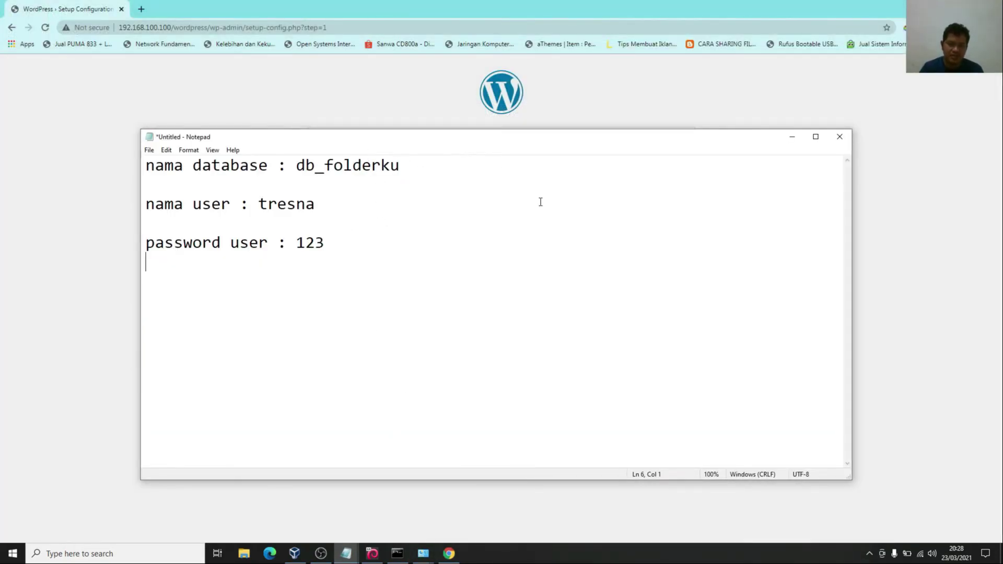
{"action": "left_click_drag", "start_coordinate": [415, 135], "coordinate": [817, 152]}
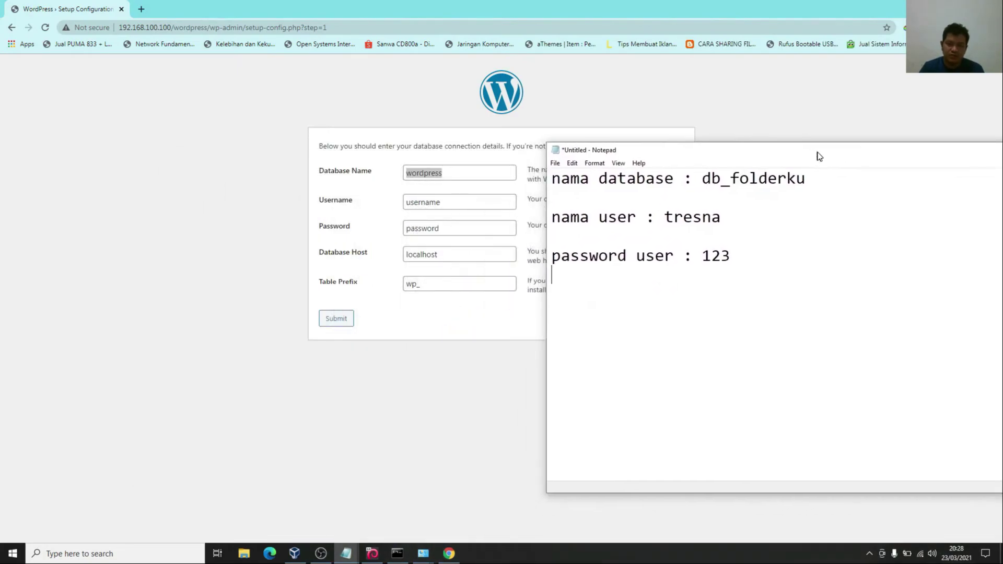
{"action": "left_click_drag", "start_coordinate": [665, 217], "coordinate": [727, 218]}
{"action": "left_click_drag", "start_coordinate": [702, 256], "coordinate": [732, 256]}
{"action": "left_click", "coordinate": [489, 355]}
Step: Enter database db_folderku with the database user name and password, and submit the connection details
{"action": "left_click_drag", "start_coordinate": [453, 174], "coordinate": [381, 186]}
{"action": "type", "text": "db_folderku"}
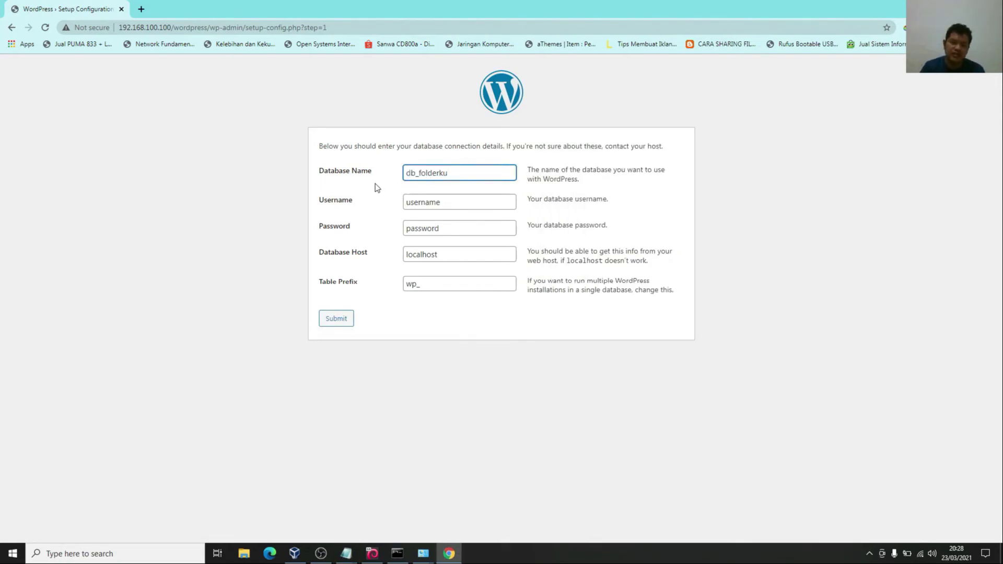
{"action": "left_click_drag", "start_coordinate": [459, 202], "coordinate": [385, 213]}
{"action": "type", "text": "tresna"}
{"action": "key", "text": "Tab"}
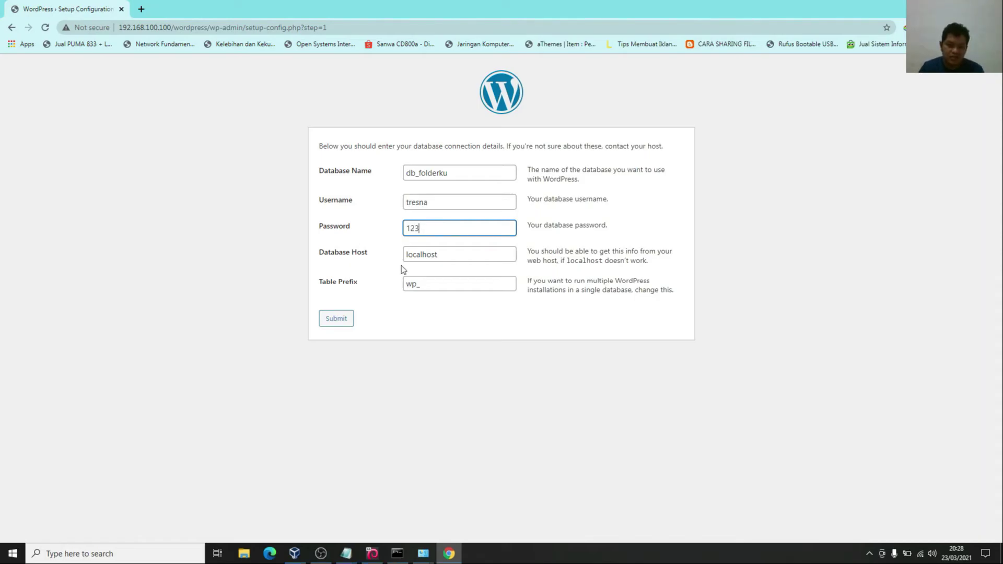
{"action": "left_click", "coordinate": [333, 319]}
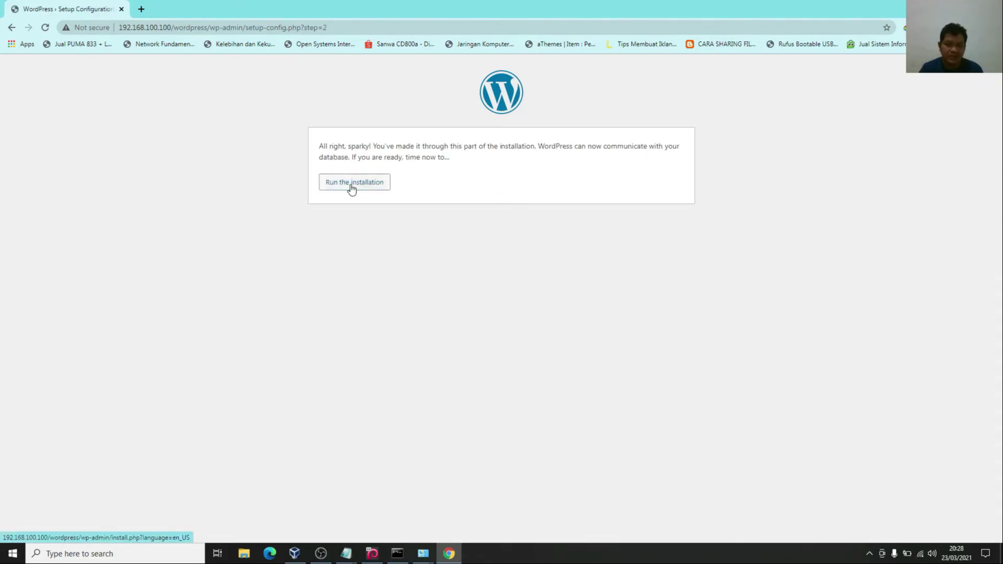
{"action": "left_click", "coordinate": [351, 186]}
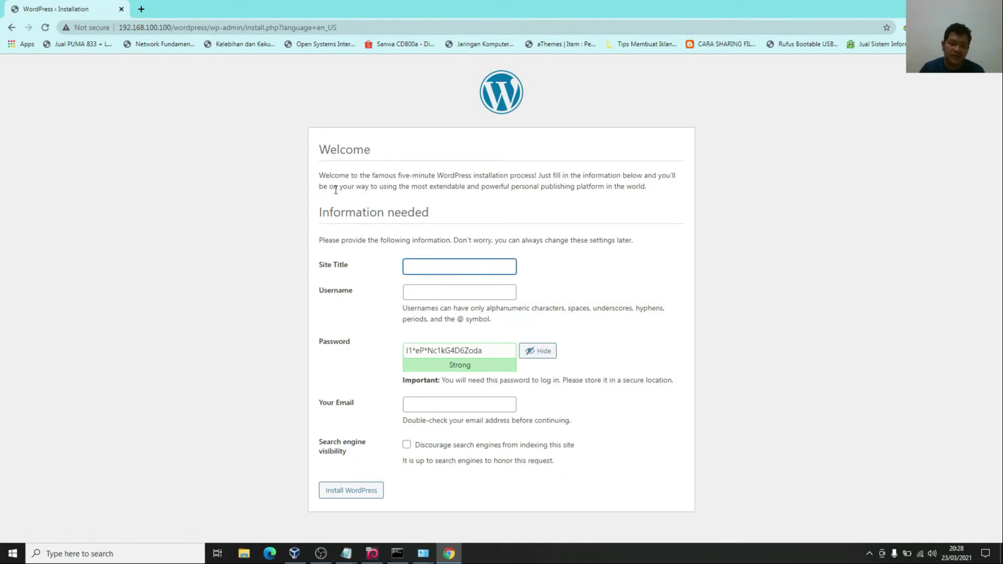
Step: Enter FOLDERKU KEDUA as the WordPress site title
{"action": "left_click", "coordinate": [448, 265]}
{"action": "left_click", "coordinate": [276, 287]}
{"action": "left_click", "coordinate": [431, 266]}
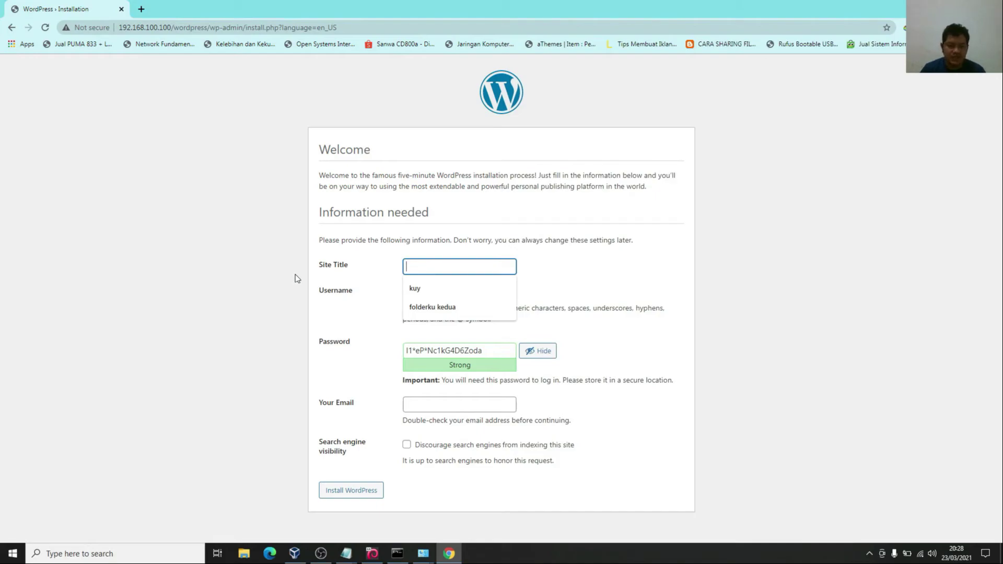
{"action": "type", "text": "FOLD"}
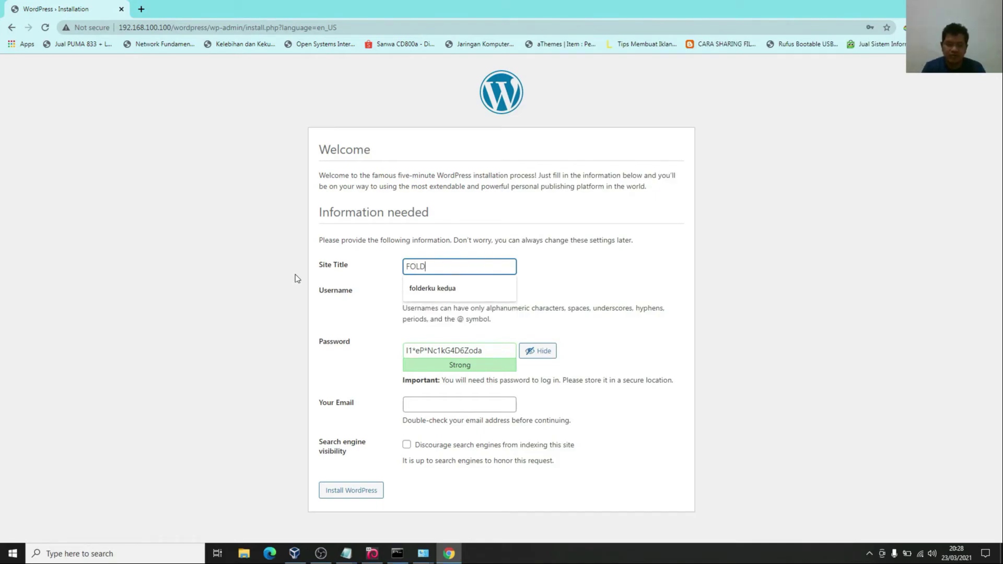
{"action": "type", "text": "ERKU KEDUA"}
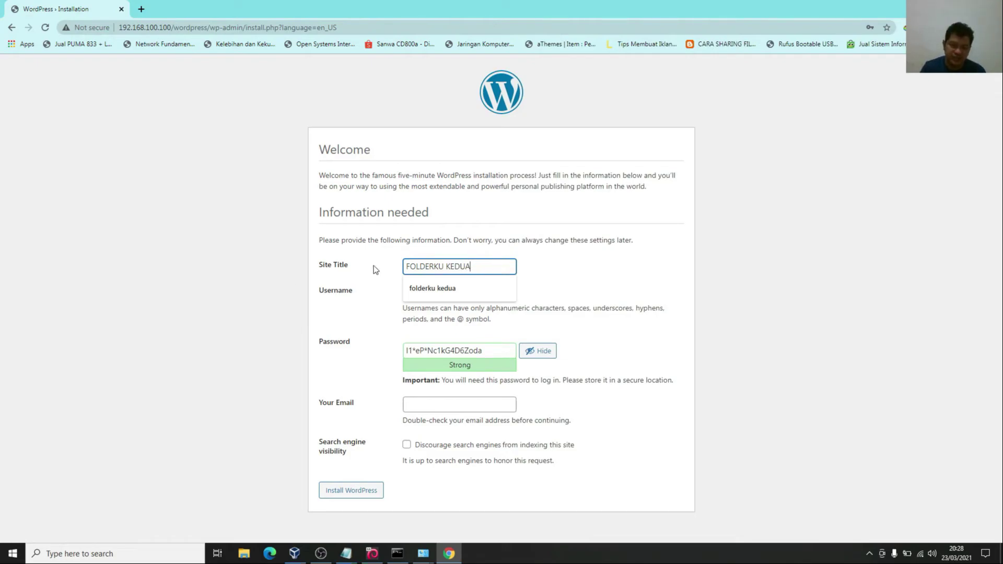
{"action": "left_click", "coordinate": [636, 264]}
Step: Enter an admin username and a weak password confirmed for use, then the admin e-mail address
{"action": "left_click", "coordinate": [418, 296]}
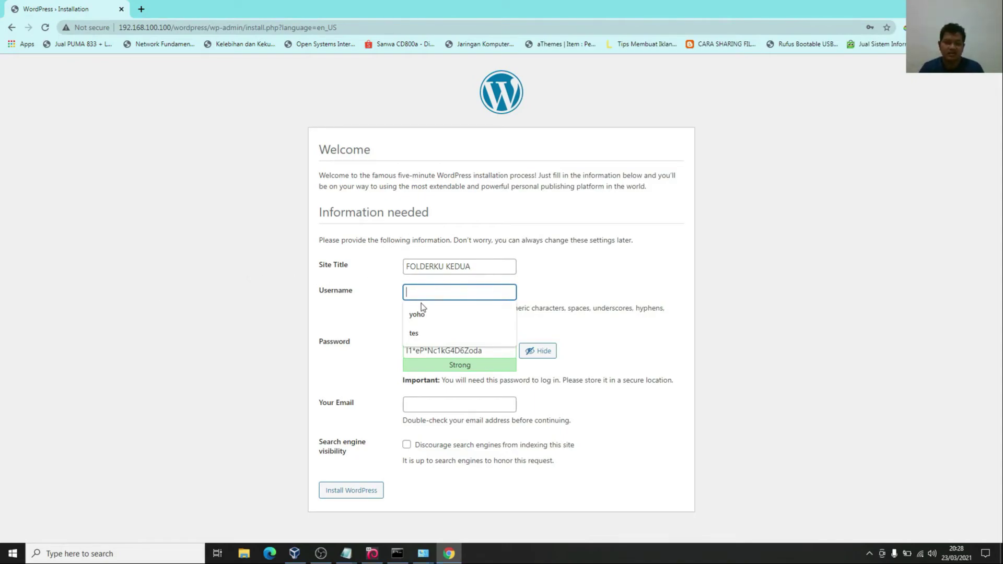
{"action": "type", "text": "yoho"}
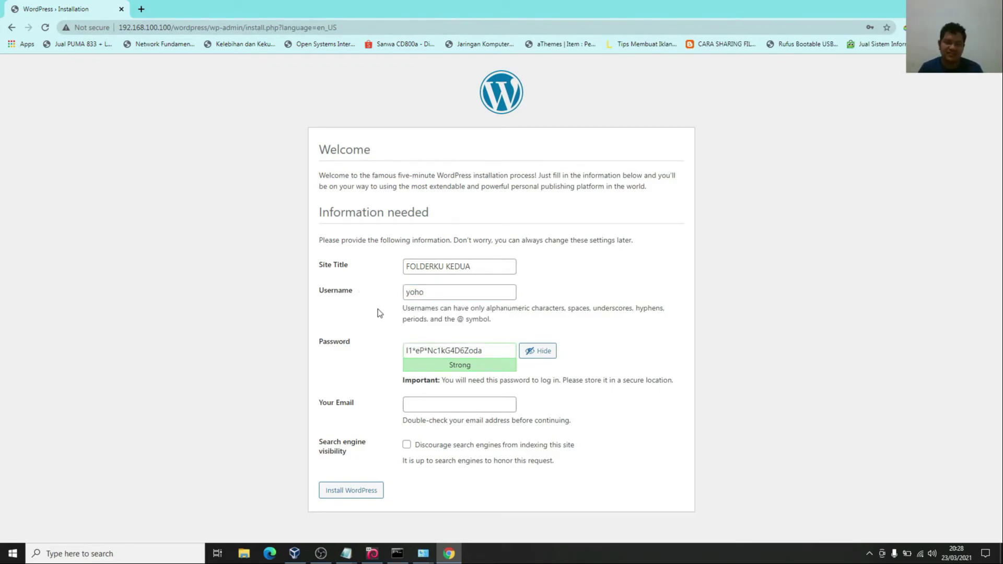
{"action": "left_click_drag", "start_coordinate": [514, 351], "coordinate": [384, 355]}
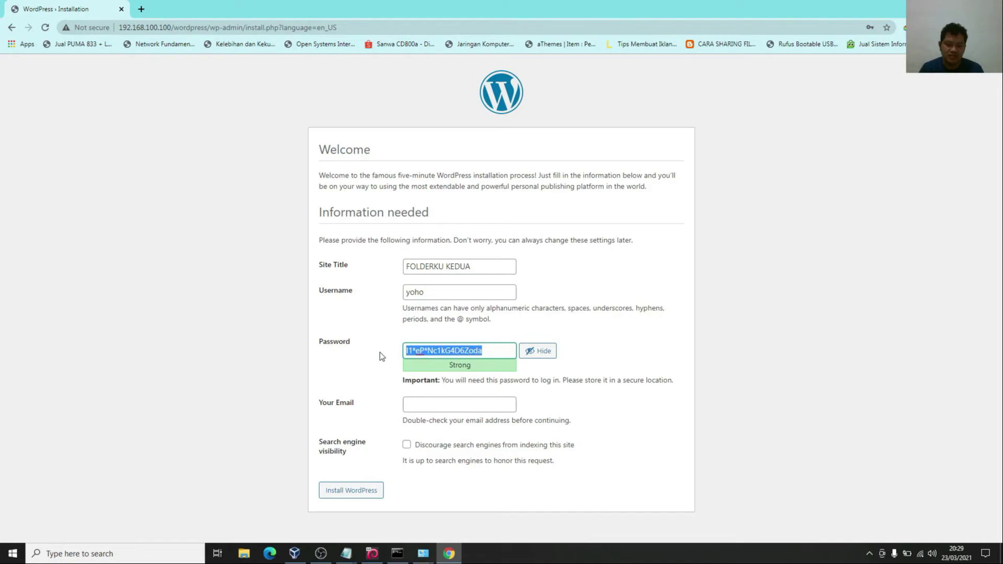
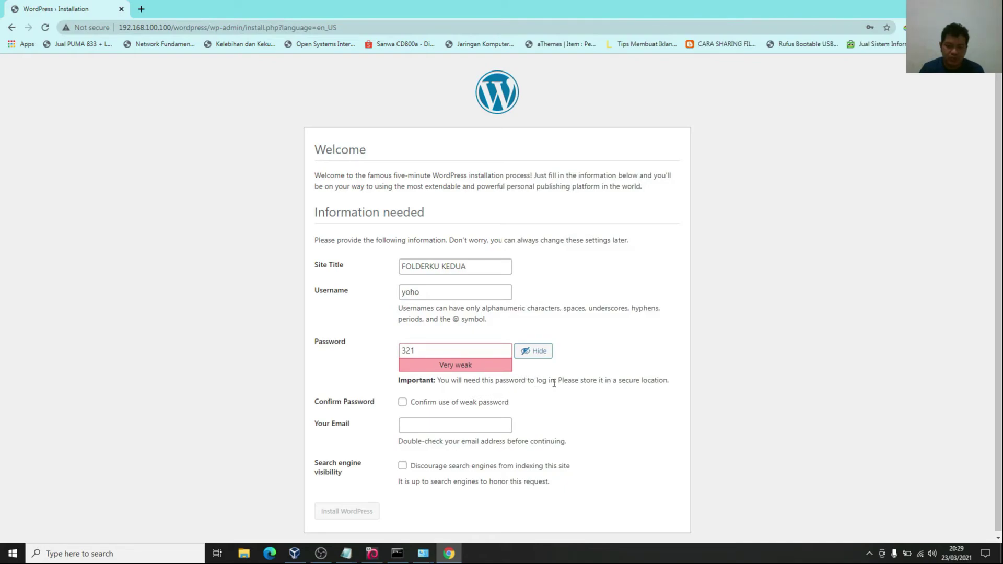
{"action": "left_click_drag", "start_coordinate": [563, 381], "coordinate": [667, 384]}
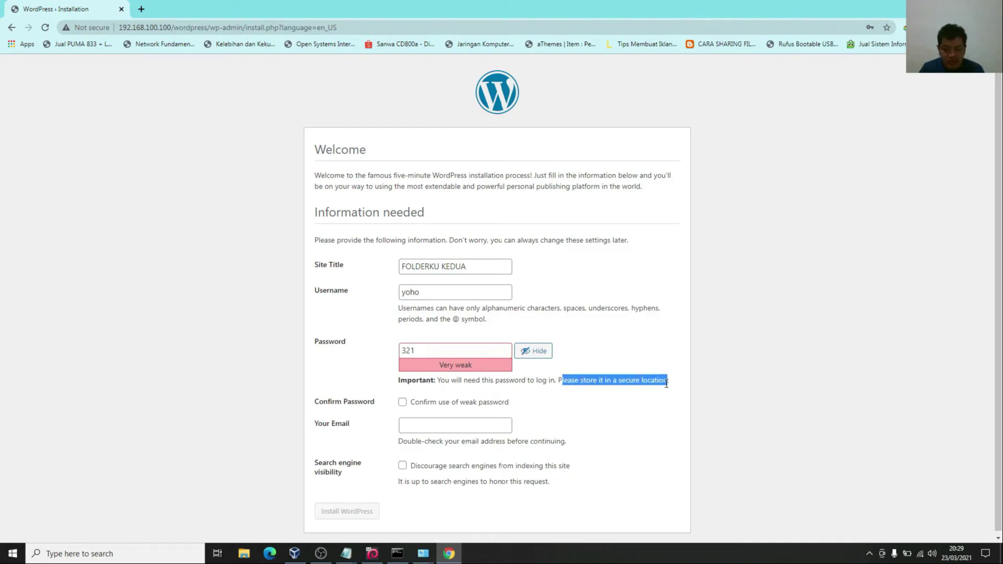
{"action": "left_click", "coordinate": [639, 397]}
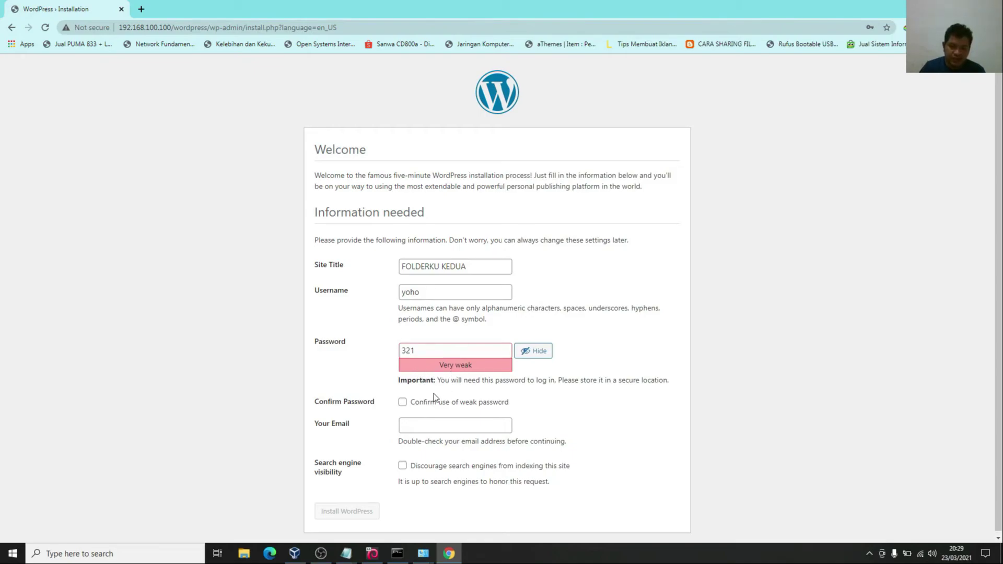
{"action": "left_click", "coordinate": [403, 403]}
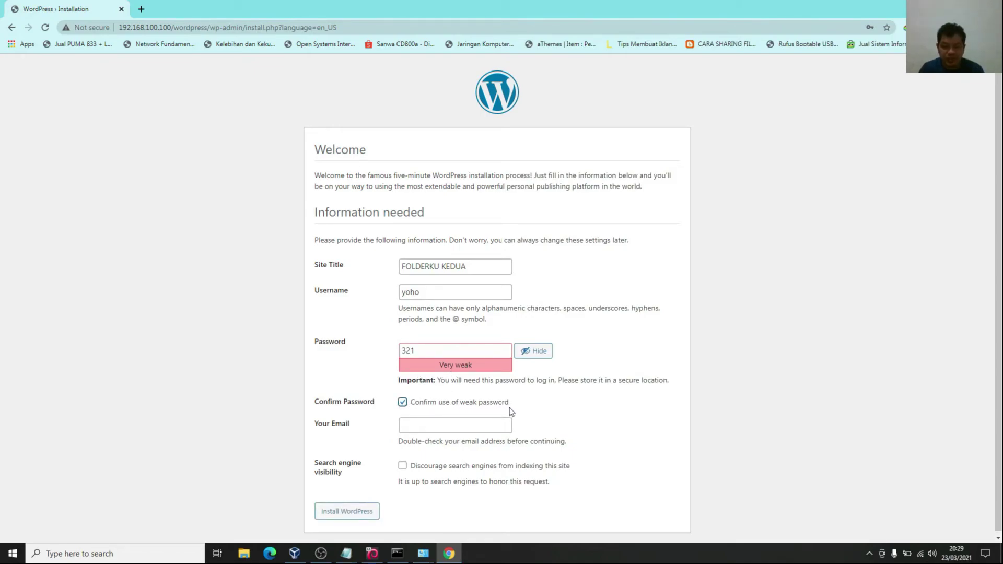
{"action": "left_click", "coordinate": [426, 422]}
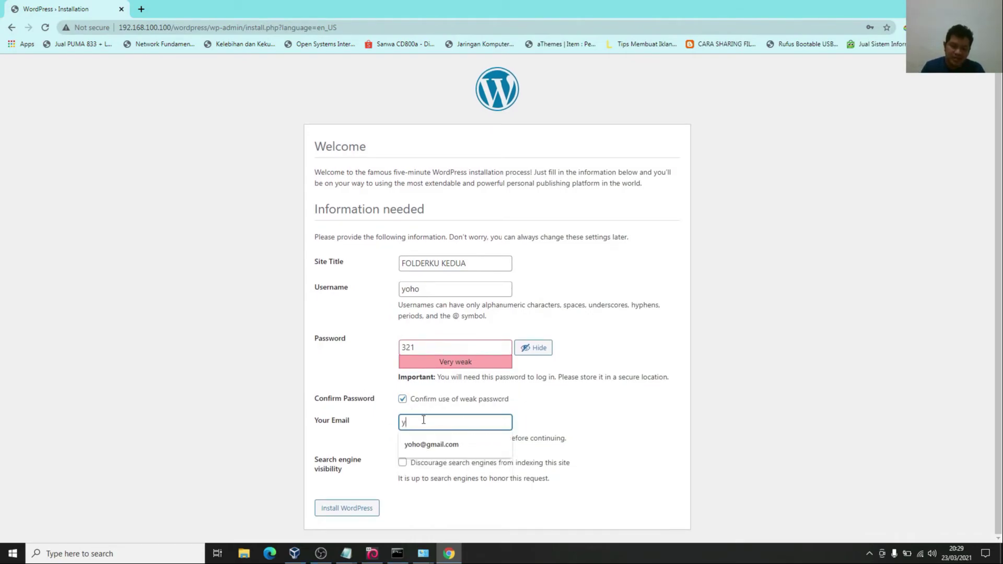
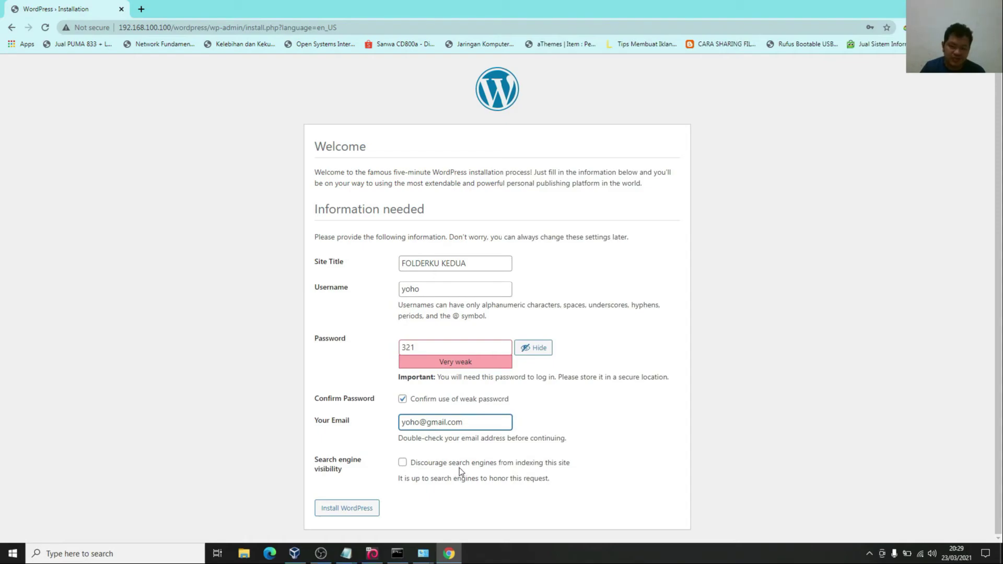
Step: Run the WordPress installation for the FOLDERKU KEDUA site and go to its login page
{"action": "left_click", "coordinate": [339, 509]}
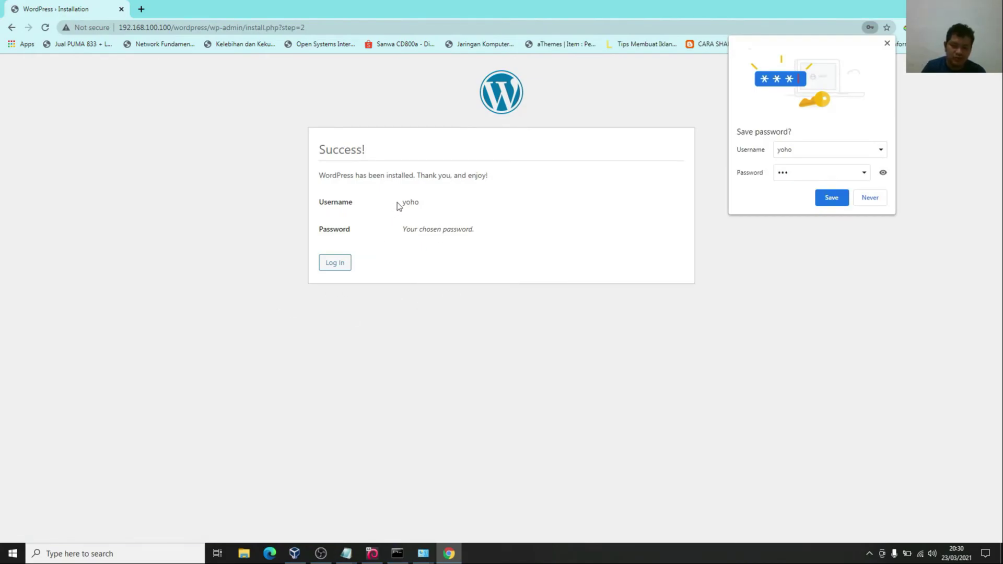
{"action": "left_click", "coordinate": [425, 229]}
{"action": "left_click_drag", "start_coordinate": [406, 229], "coordinate": [504, 239]}
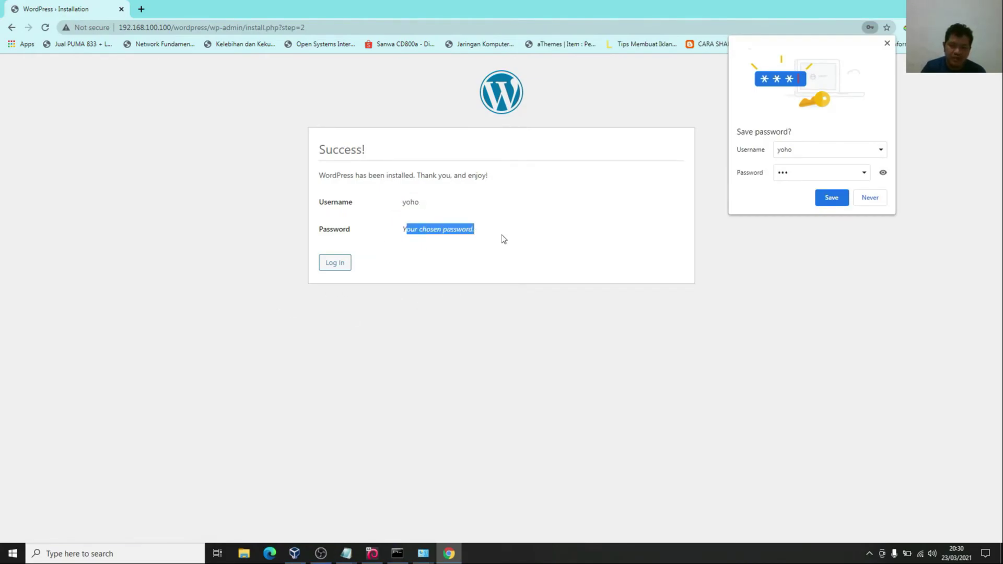
{"action": "left_click", "coordinate": [403, 264]}
{"action": "left_click", "coordinate": [329, 263]}
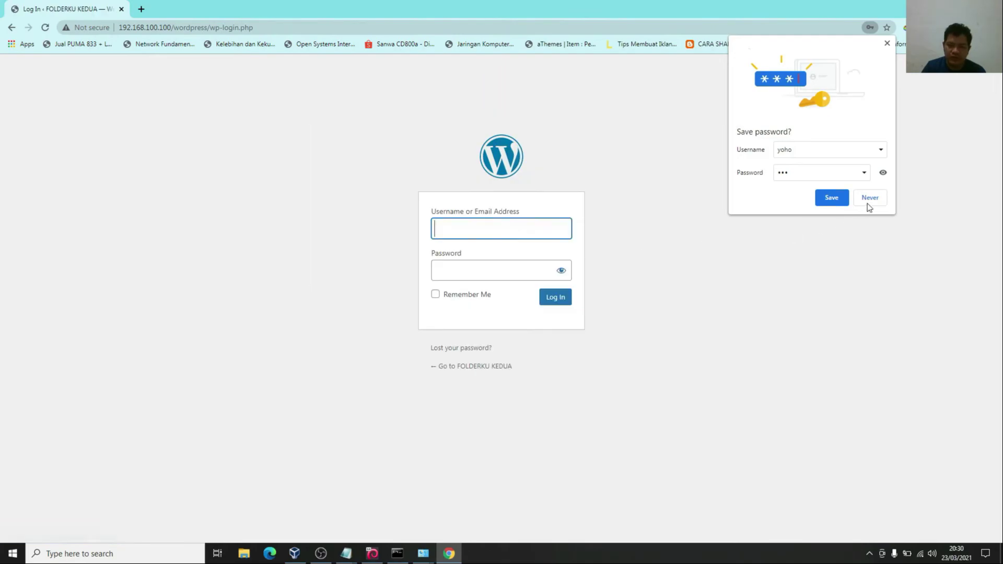
Step: Enter the first admin username and password on the login page
{"action": "left_click", "coordinate": [870, 202]}
{"action": "left_click", "coordinate": [466, 233]}
{"action": "left_click", "coordinate": [340, 240]}
{"action": "left_click", "coordinate": [477, 230]}
{"action": "left_click", "coordinate": [195, 275]}
{"action": "left_click", "coordinate": [510, 226]}
{"action": "type", "text": "tresna"}
{"action": "key", "text": "Tab"}
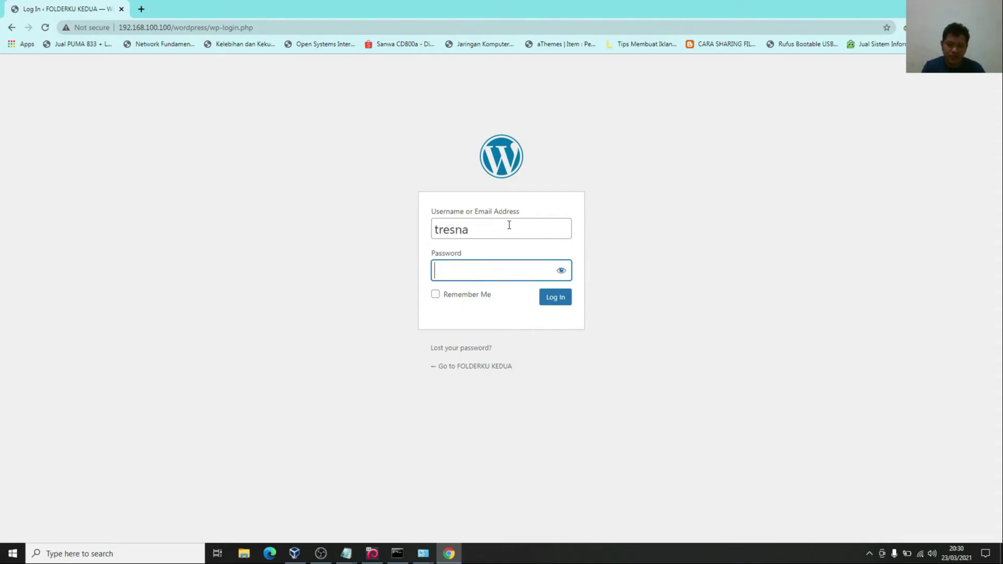
{"action": "type", "text": "***"}
Step: Check the saved login notes in Notepad, then submit the login attempt
{"action": "left_click", "coordinate": [299, 257]}
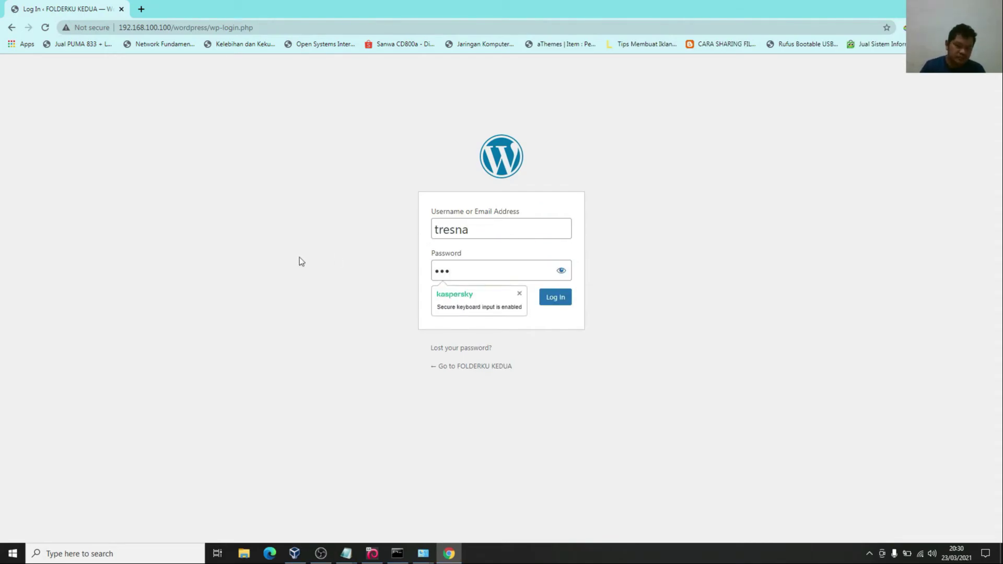
{"action": "mouse_move", "coordinate": [347, 554]}
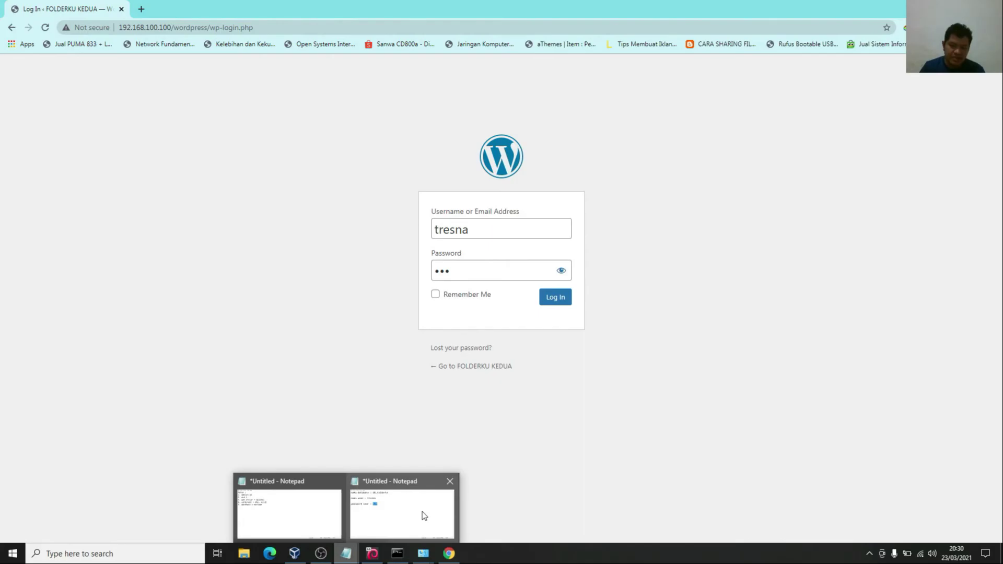
{"action": "left_click", "coordinate": [422, 512]}
{"action": "left_click", "coordinate": [264, 285]}
{"action": "left_click", "coordinate": [554, 297]}
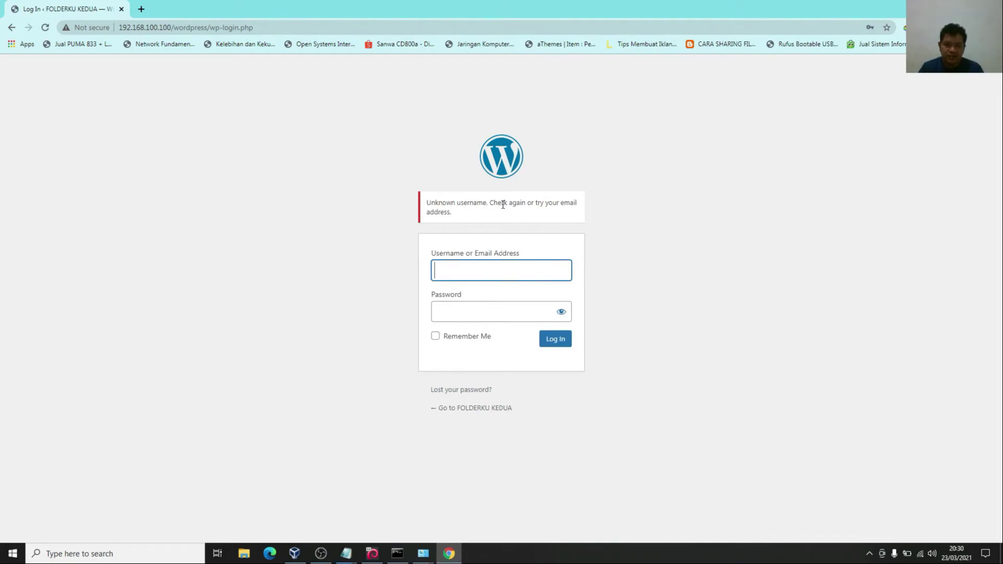
Step: After the Unknown username error, re-enter the correct admin username and password and sign in
{"action": "left_click_drag", "start_coordinate": [502, 205], "coordinate": [579, 212]}
{"action": "left_click", "coordinate": [641, 231]}
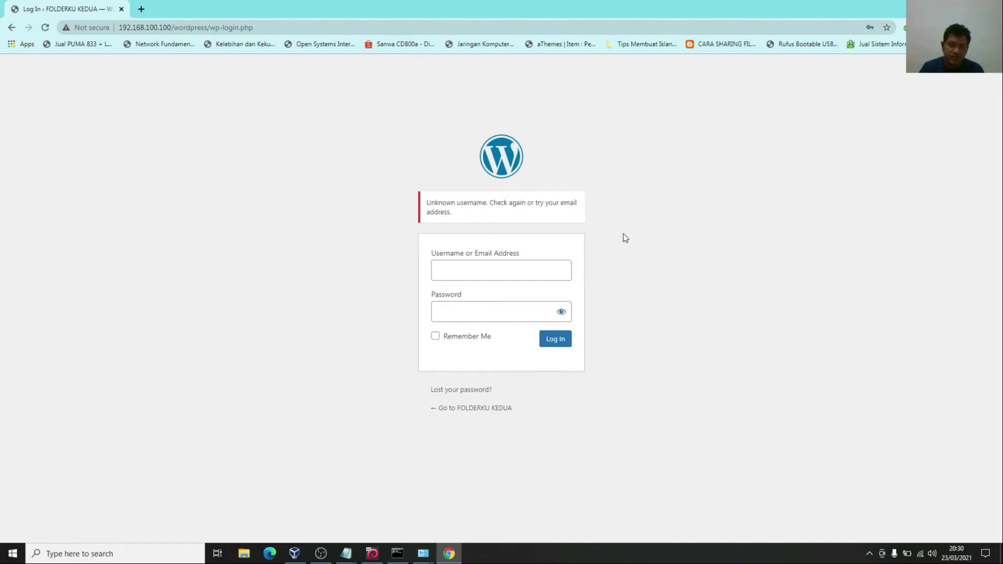
{"action": "left_click", "coordinate": [496, 275]}
{"action": "type", "text": "yoho"}
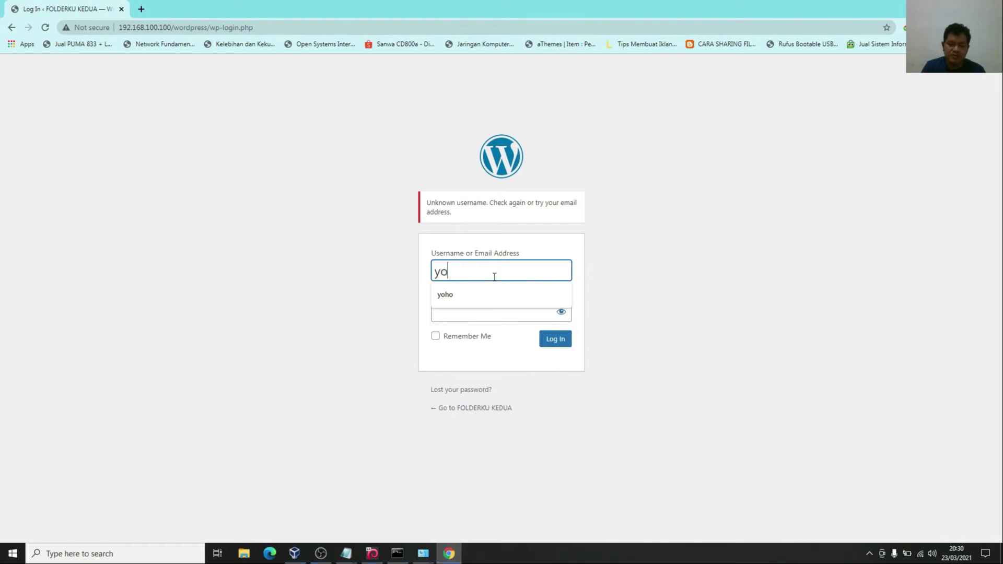
{"action": "key", "text": "Tab"}
{"action": "type", "text": "•••"}
{"action": "left_click", "coordinate": [555, 342]}
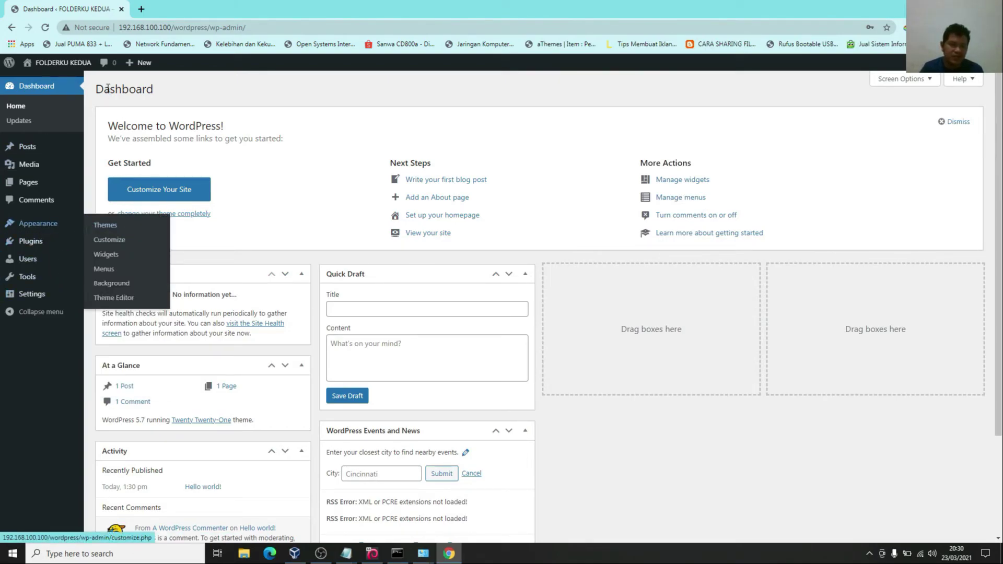
Step: Search Google for 'template wordpress' in a new tab
{"action": "left_click", "coordinate": [142, 9]}
{"action": "type", "text": "template wordpress"}
{"action": "key", "text": "Return"}
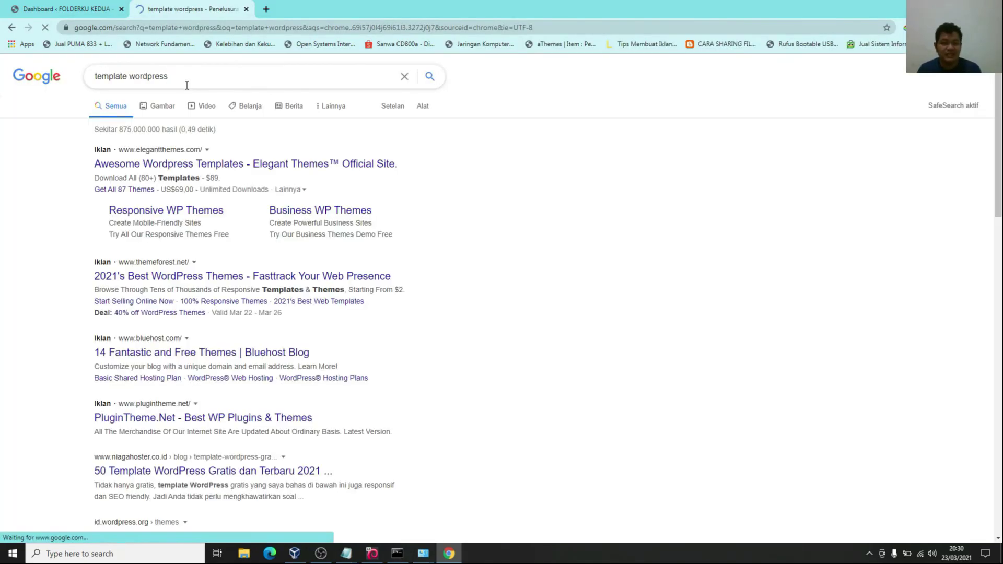
{"action": "scroll", "coordinate": [205, 118], "scroll_direction": "down", "scroll_amount": 5}
{"action": "scroll", "coordinate": [203, 88], "scroll_direction": "up", "scroll_amount": 5}
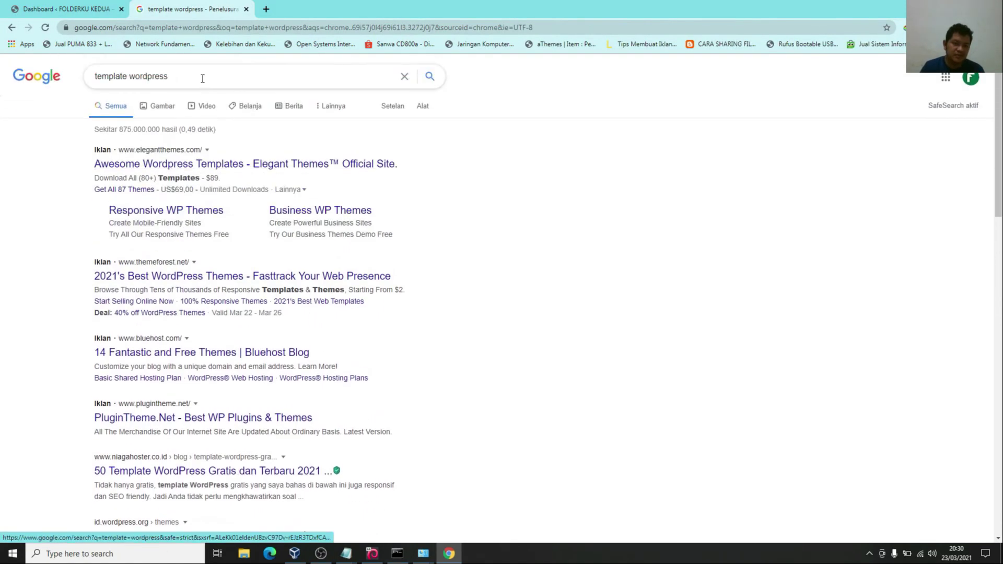
Step: Refine the search to 'template wordpress free' and open the hostinger.co.id article
{"action": "left_click", "coordinate": [203, 79]}
{"action": "type", "text": "free"}
{"action": "key", "text": "Return"}
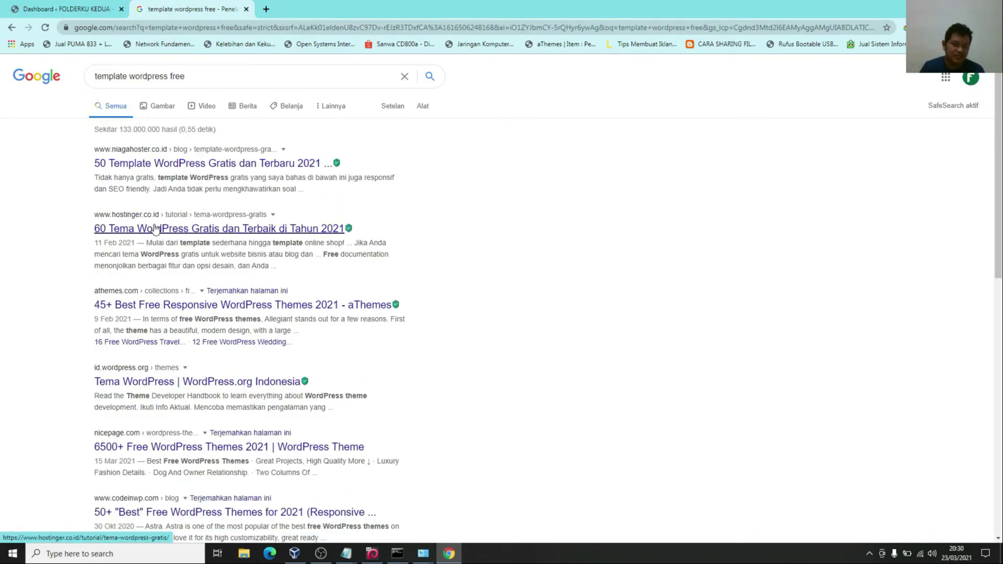
{"action": "left_click", "coordinate": [140, 230]}
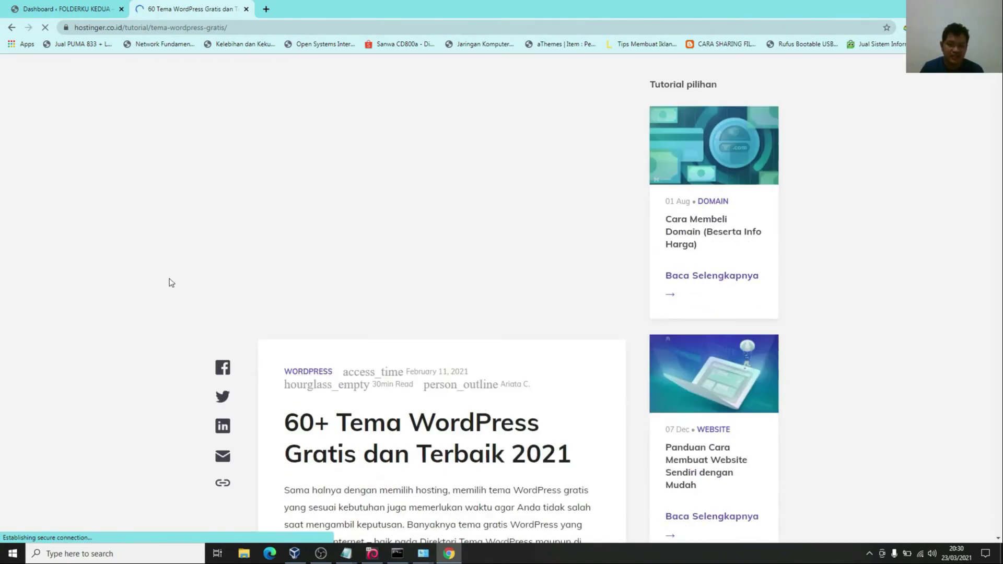
Step: Scroll the article down to '3. Zakra' and open the Zakra theme page
{"action": "scroll", "coordinate": [169, 282], "scroll_direction": "down", "scroll_amount": 20}
{"action": "scroll", "coordinate": [169, 279], "scroll_direction": "down", "scroll_amount": 20}
{"action": "scroll", "coordinate": [168, 280], "scroll_direction": "down", "scroll_amount": 9}
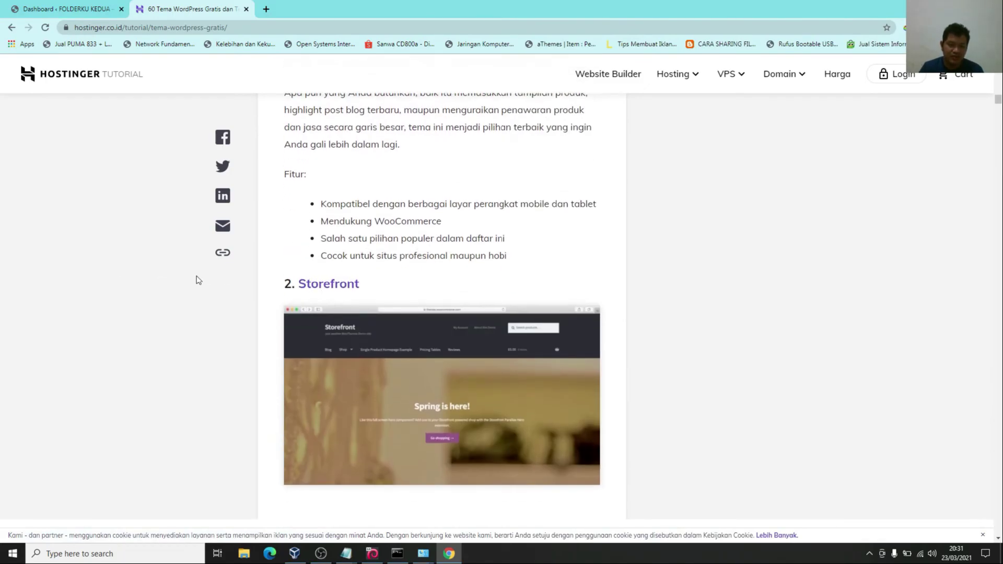
{"action": "scroll", "coordinate": [198, 280], "scroll_direction": "up", "scroll_amount": 10}
{"action": "scroll", "coordinate": [198, 280], "scroll_direction": "down", "scroll_amount": 17}
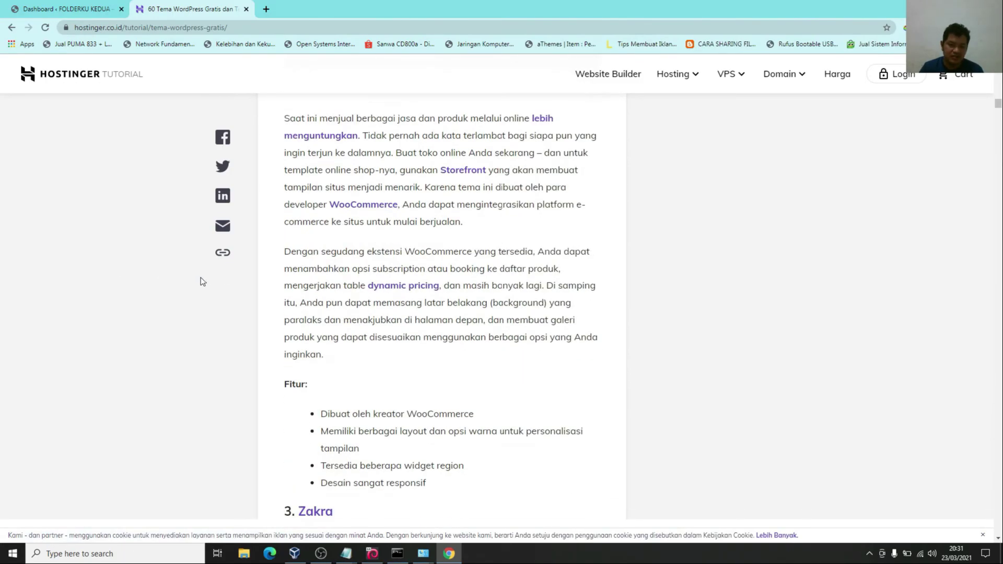
{"action": "scroll", "coordinate": [201, 281], "scroll_direction": "down", "scroll_amount": 6}
{"action": "scroll", "coordinate": [327, 212], "scroll_direction": "down", "scroll_amount": 1}
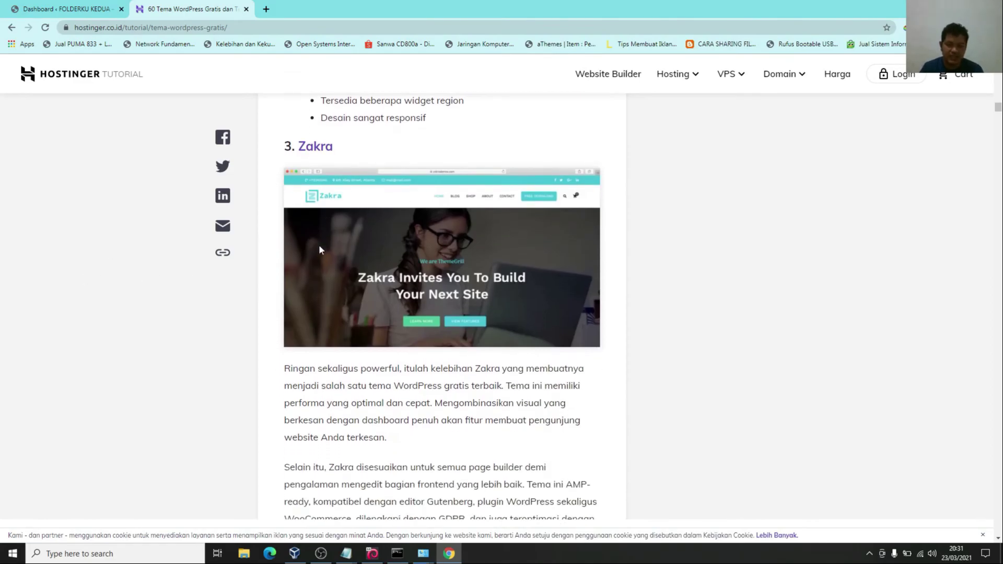
{"action": "left_click", "coordinate": [316, 146]}
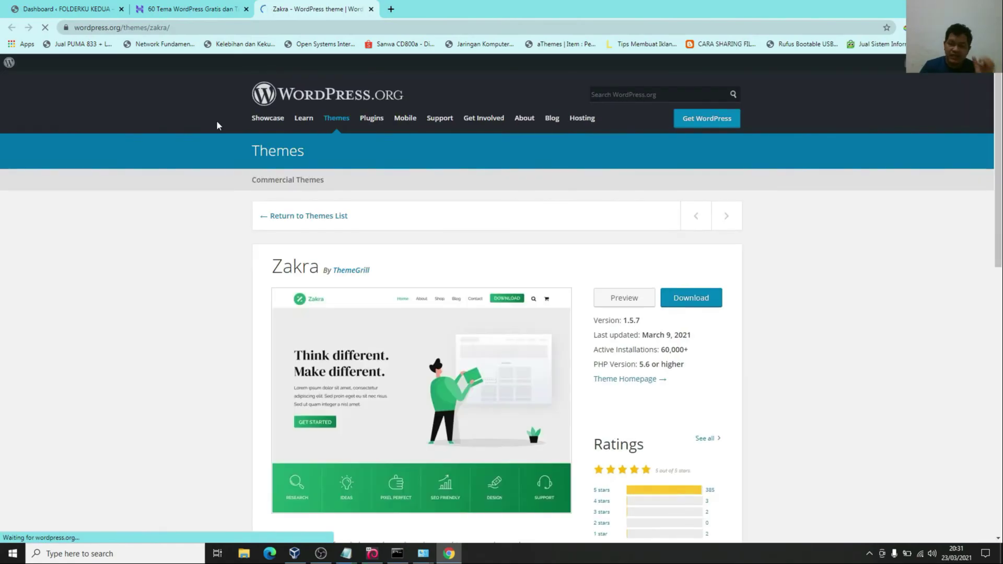
Step: Download zakra.1.5.7.zip from the theme page, starting it in IDM
{"action": "scroll", "coordinate": [403, 262], "scroll_direction": "down", "scroll_amount": 5}
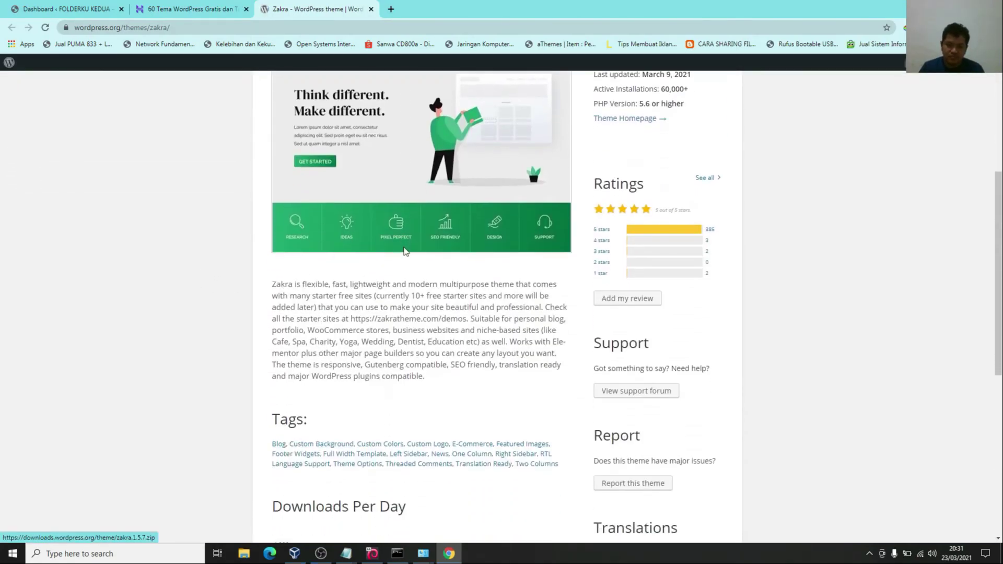
{"action": "scroll", "coordinate": [438, 261], "scroll_direction": "up", "scroll_amount": 5}
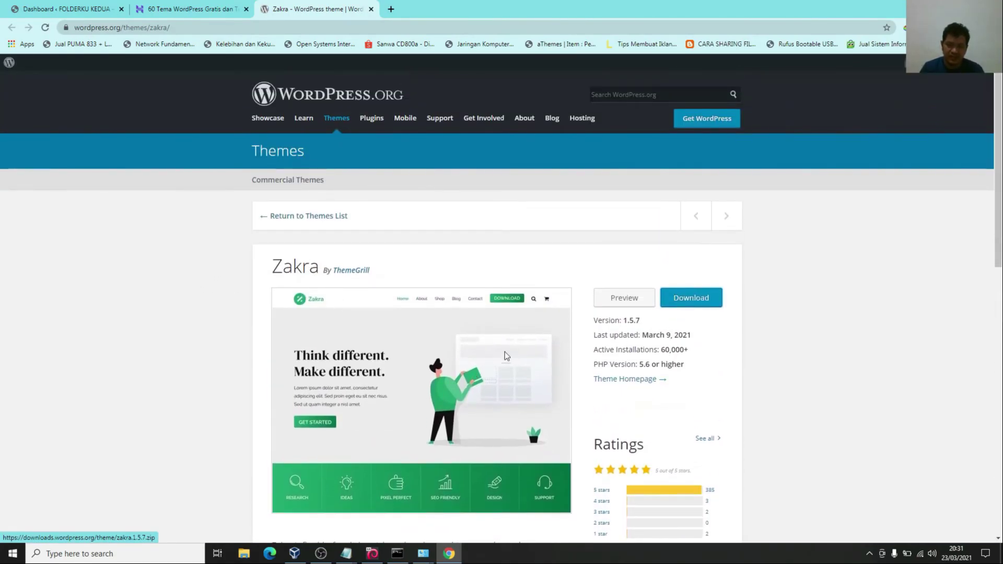
{"action": "left_click", "coordinate": [695, 300]}
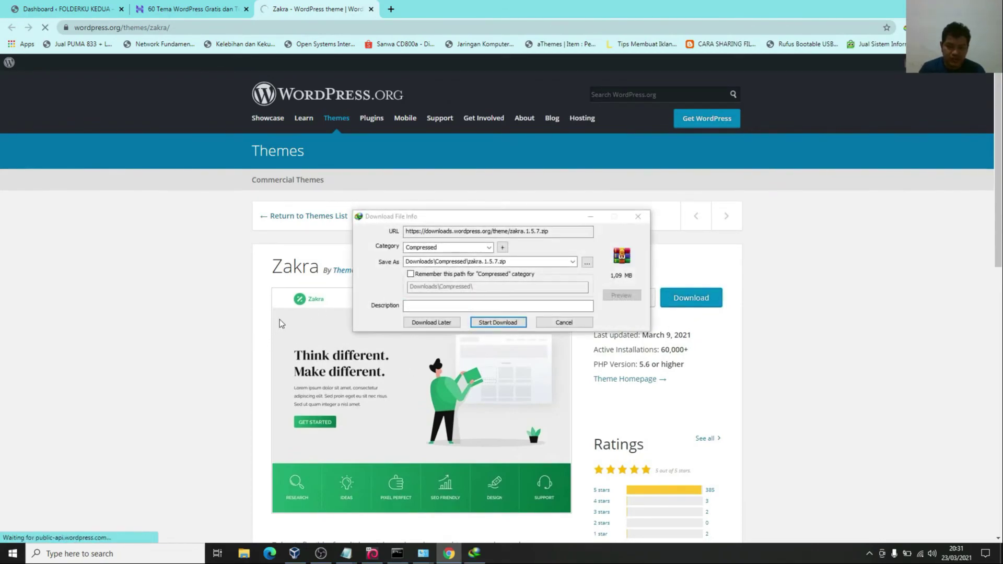
{"action": "left_click", "coordinate": [507, 322]}
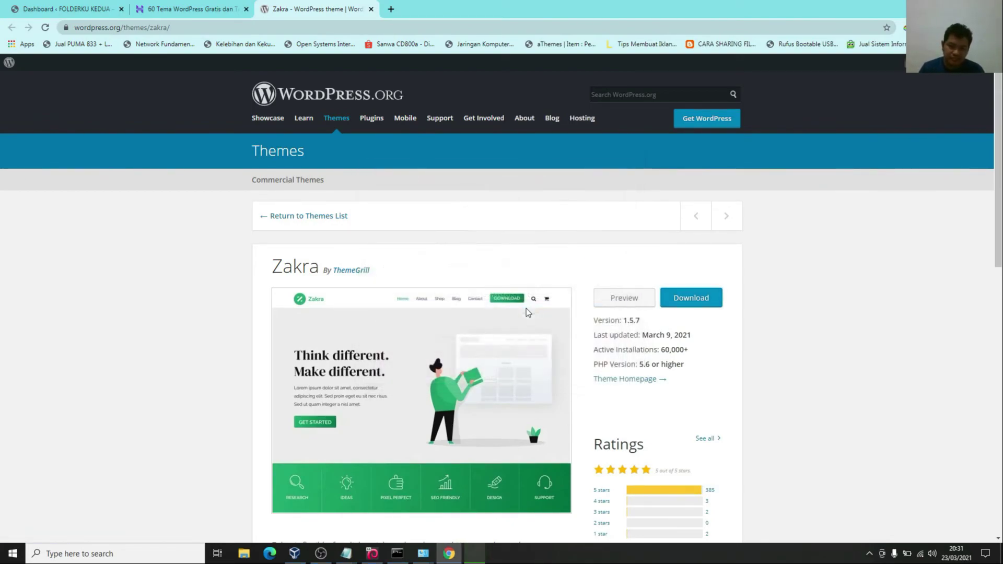
Step: Show the downloaded zakra.1.5.7.zip in the Desktop folder, then return to the browser
{"action": "left_click", "coordinate": [528, 311]}
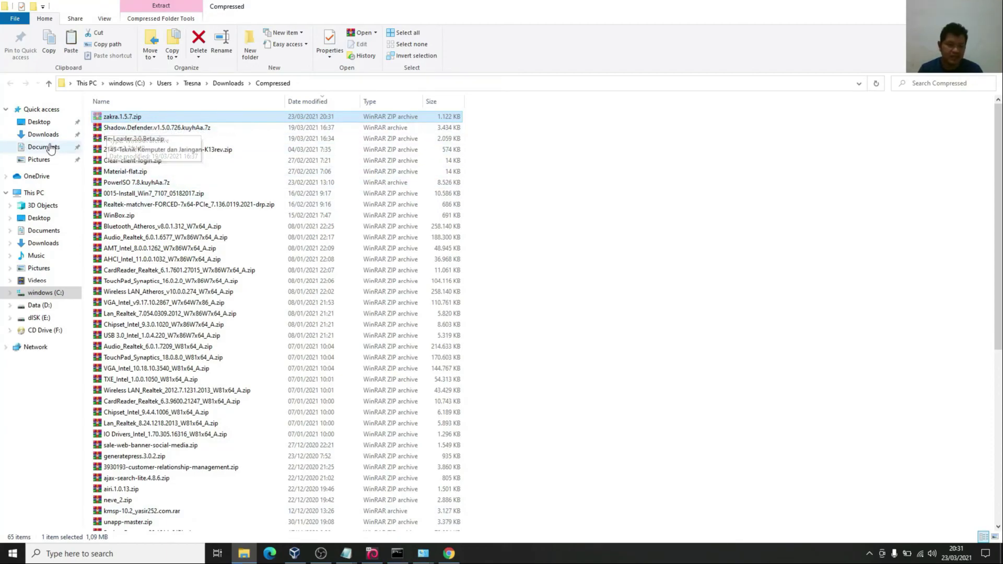
{"action": "left_click", "coordinate": [41, 122]}
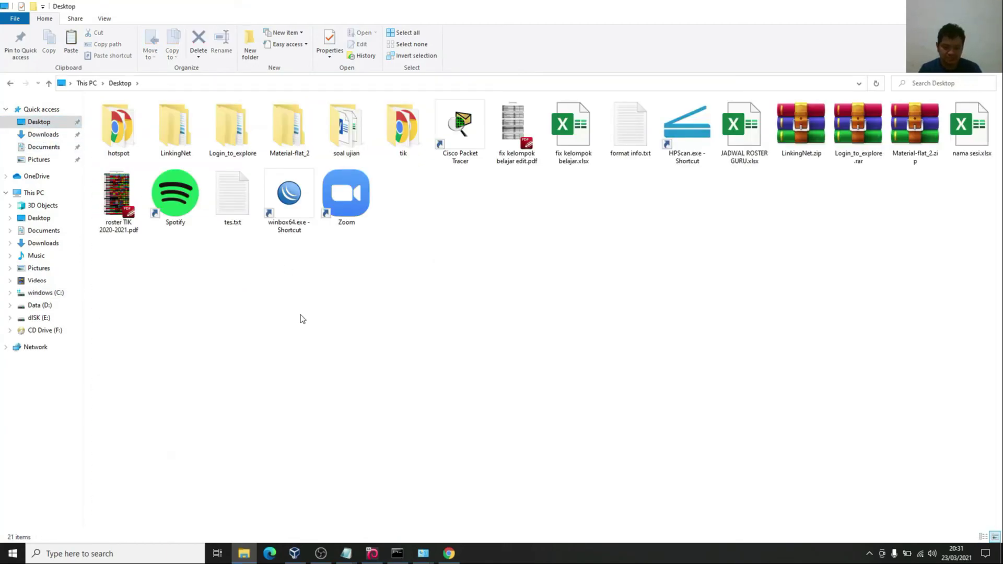
{"action": "key", "text": "ctrl+v"}
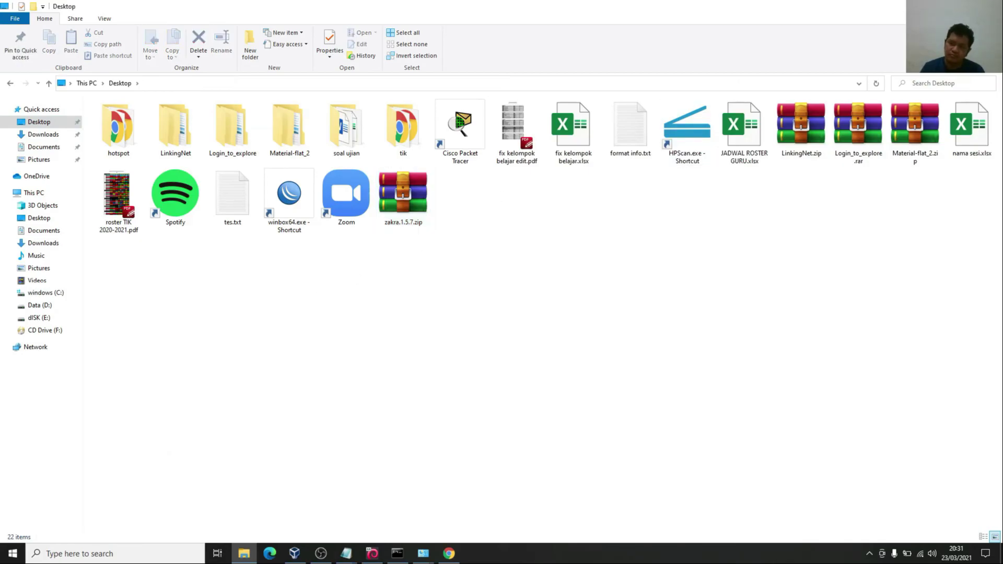
{"action": "key", "text": "alt+Tab"}
Step: Preview the public site's Hello world! front page, then return to the Dashboard
{"action": "left_click", "coordinate": [68, 9]}
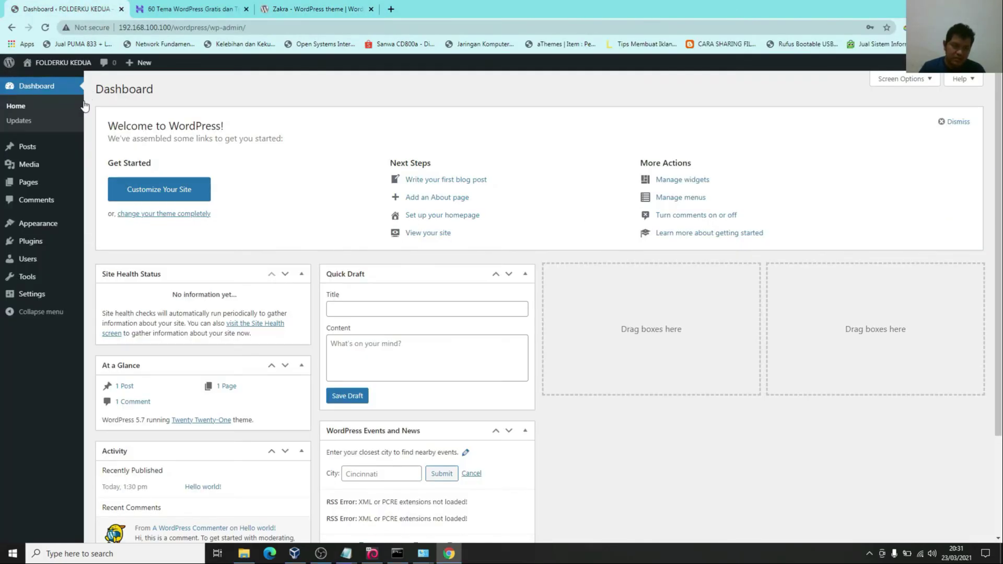
{"action": "middle_click", "coordinate": [58, 65]}
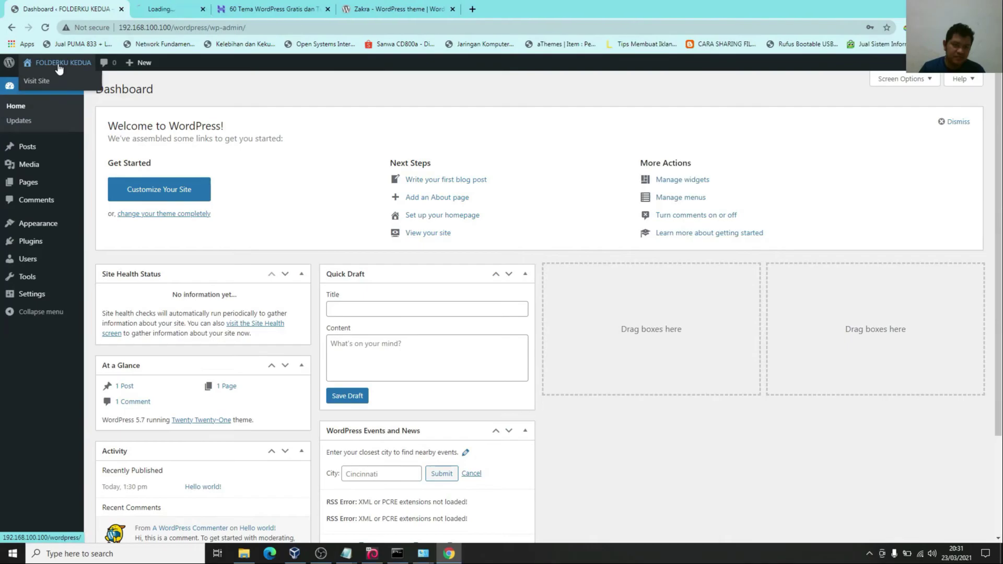
{"action": "left_click", "coordinate": [167, 9]}
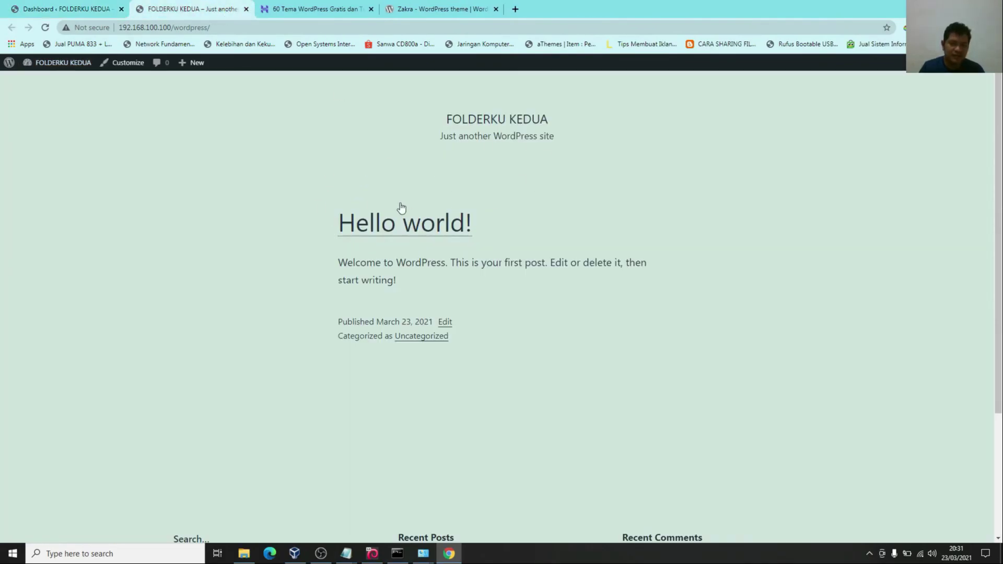
{"action": "left_click", "coordinate": [81, 8]}
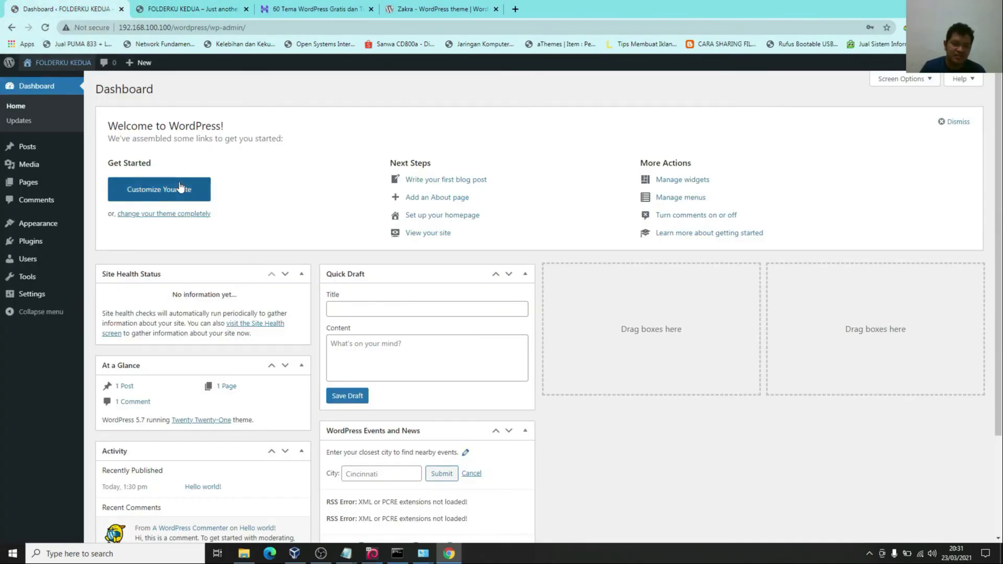
Step: Upload zakra.1.5.7.zip from the Desktop under Themes > Add New and install it
{"action": "mouse_move", "coordinate": [36, 225]}
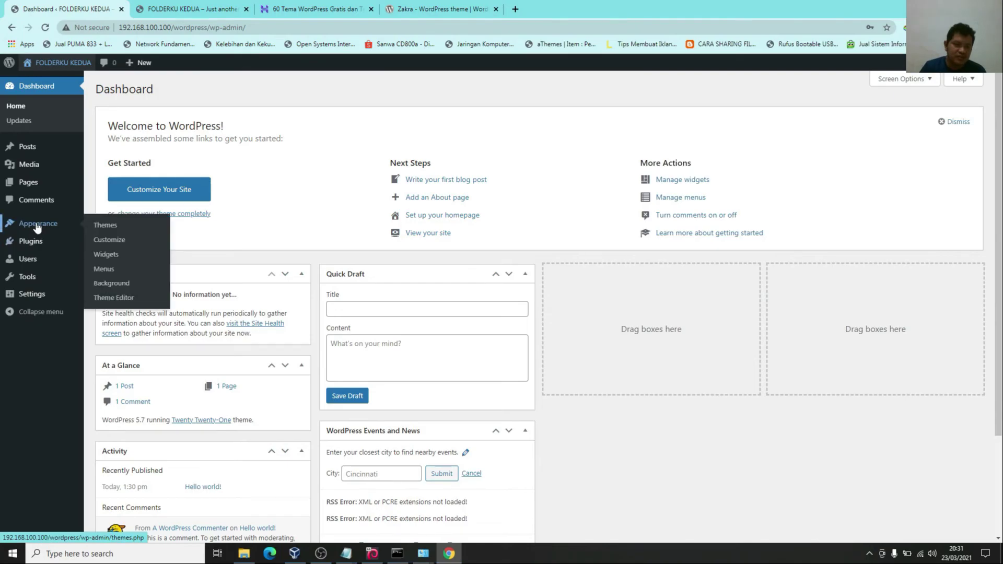
{"action": "left_click", "coordinate": [106, 226]}
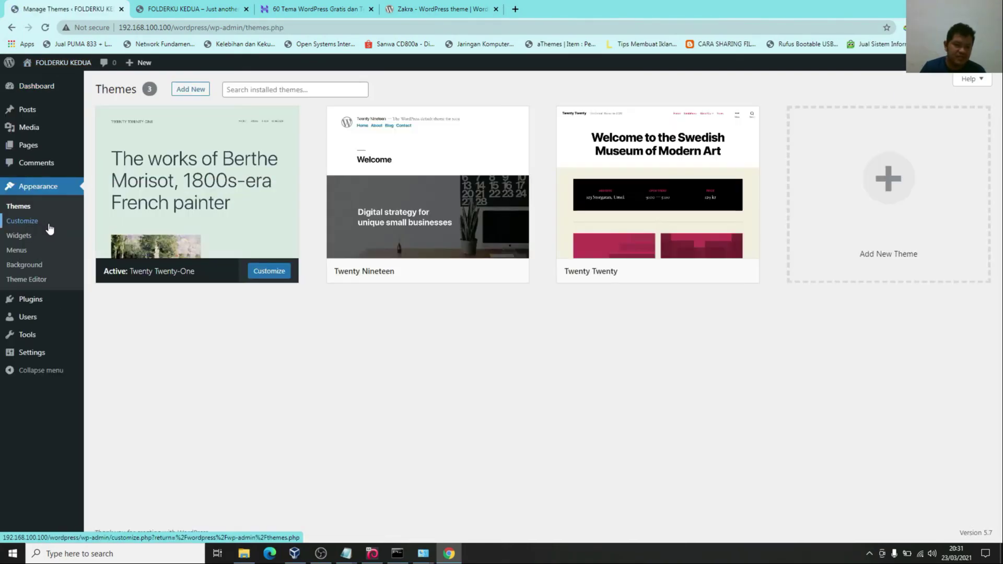
{"action": "left_click", "coordinate": [191, 90]}
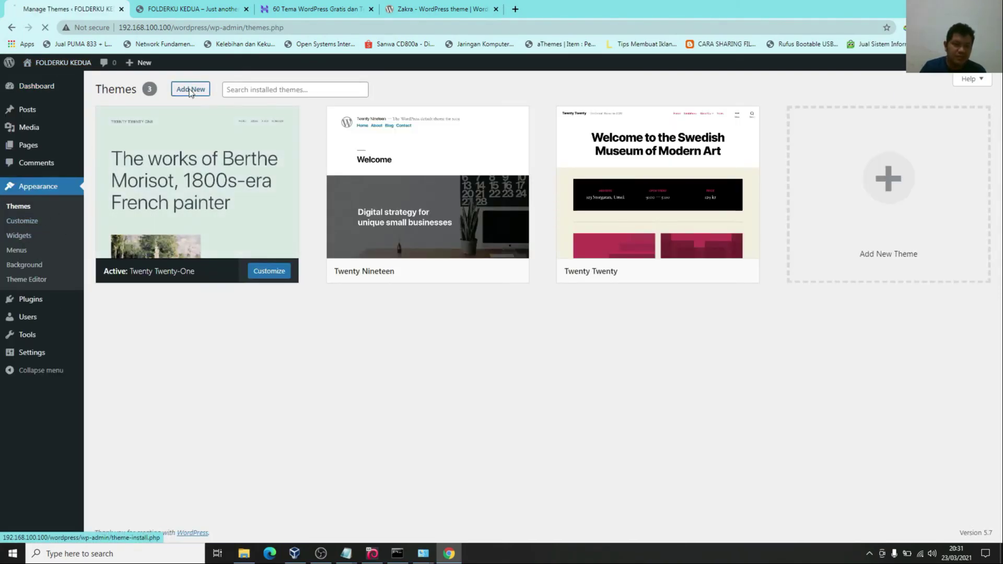
{"action": "left_click", "coordinate": [202, 92]}
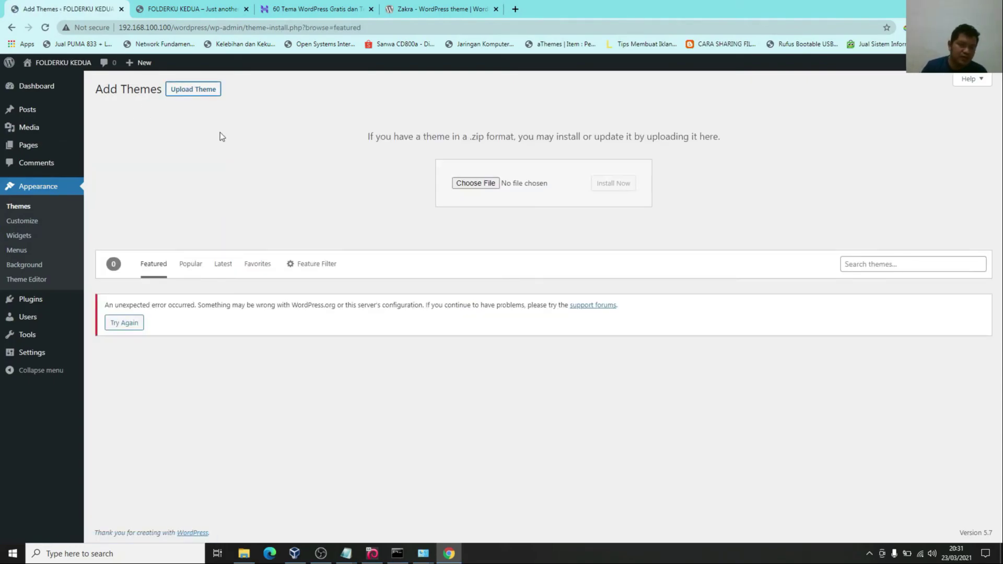
{"action": "left_click", "coordinate": [493, 184]}
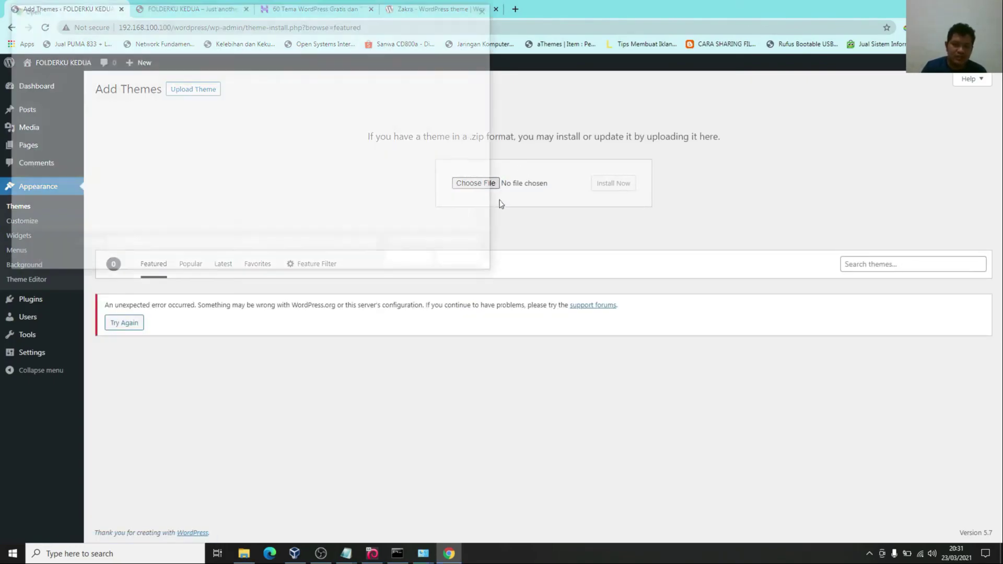
{"action": "left_click", "coordinate": [43, 106]}
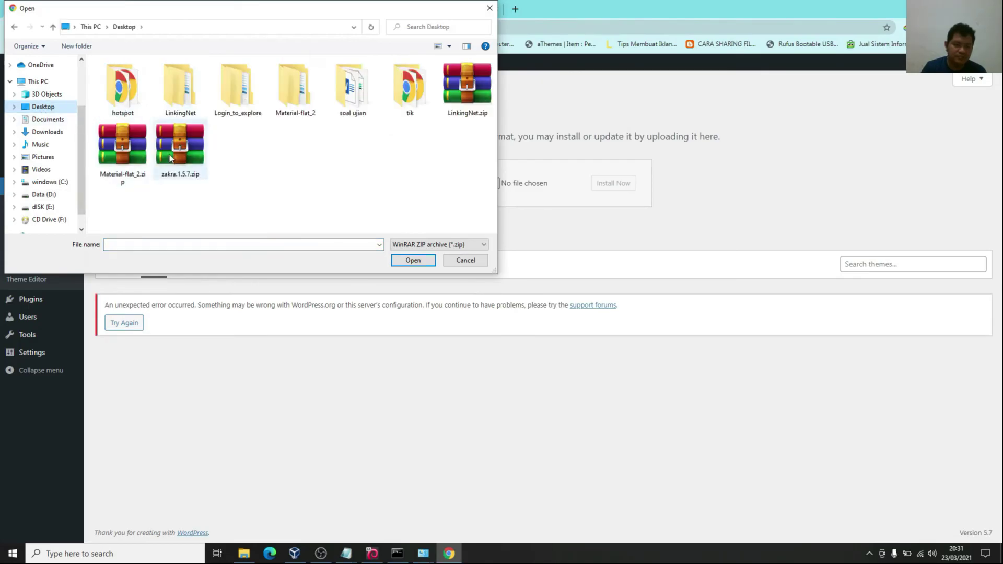
{"action": "left_click", "coordinate": [189, 163]}
{"action": "left_click", "coordinate": [412, 260]}
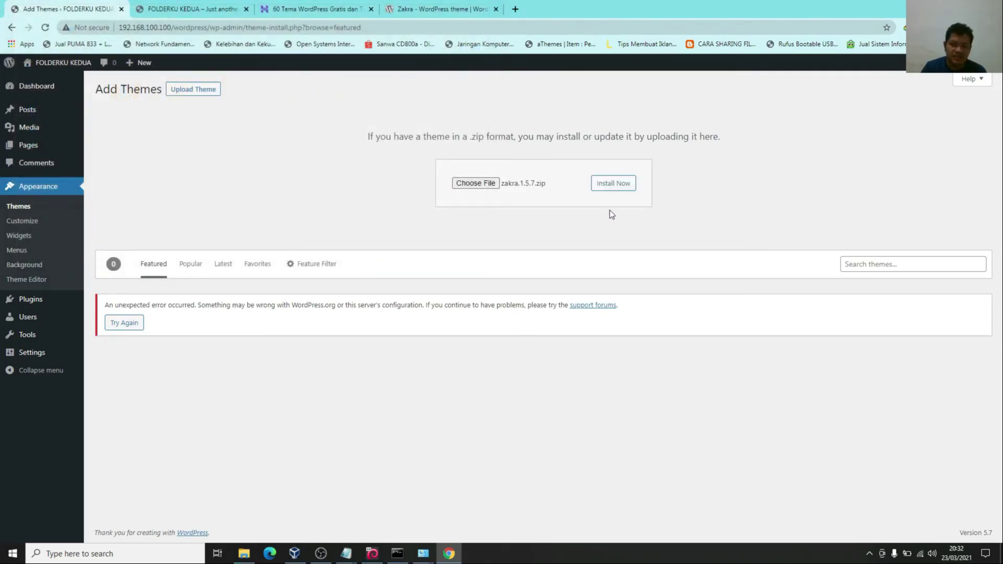
{"action": "left_click", "coordinate": [615, 187]}
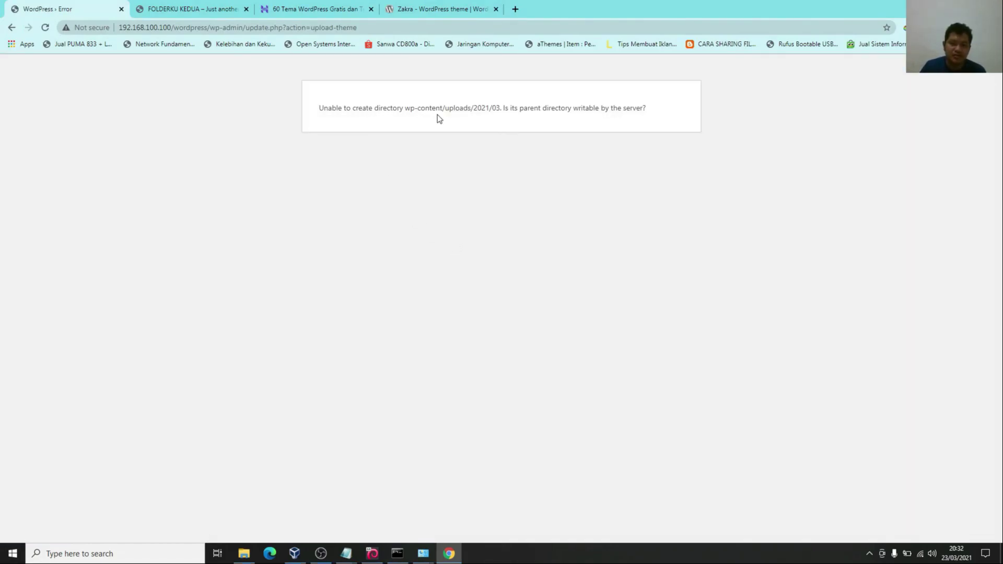
Step: Highlight the wp-content/uploads/2021/03 path in the error, then switch to the Debian VM terminal
{"action": "left_click", "coordinate": [472, 119]}
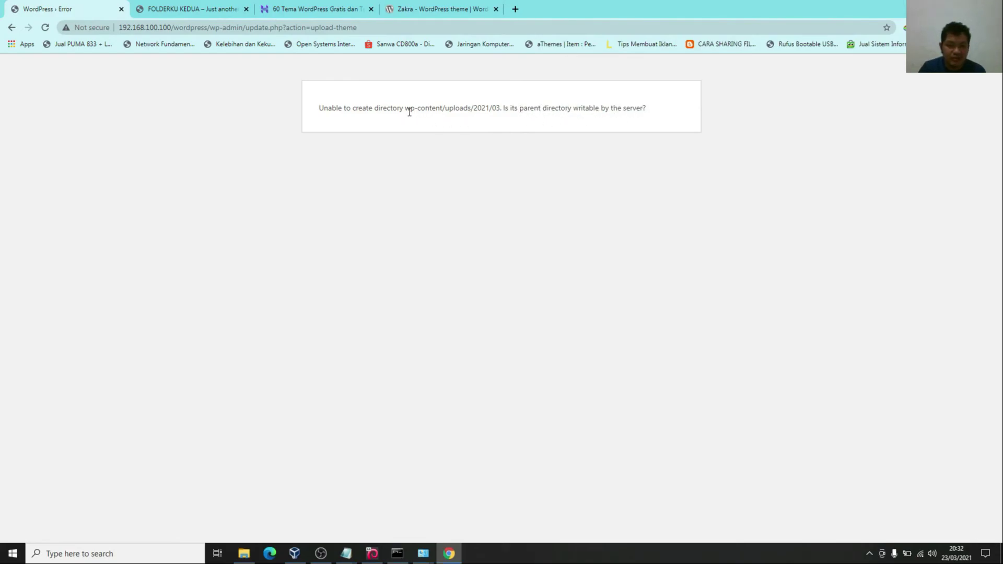
{"action": "left_click_drag", "start_coordinate": [406, 110], "coordinate": [493, 110]}
{"action": "left_click", "coordinate": [455, 111]}
{"action": "left_click", "coordinate": [453, 118]}
{"action": "left_click", "coordinate": [374, 223]}
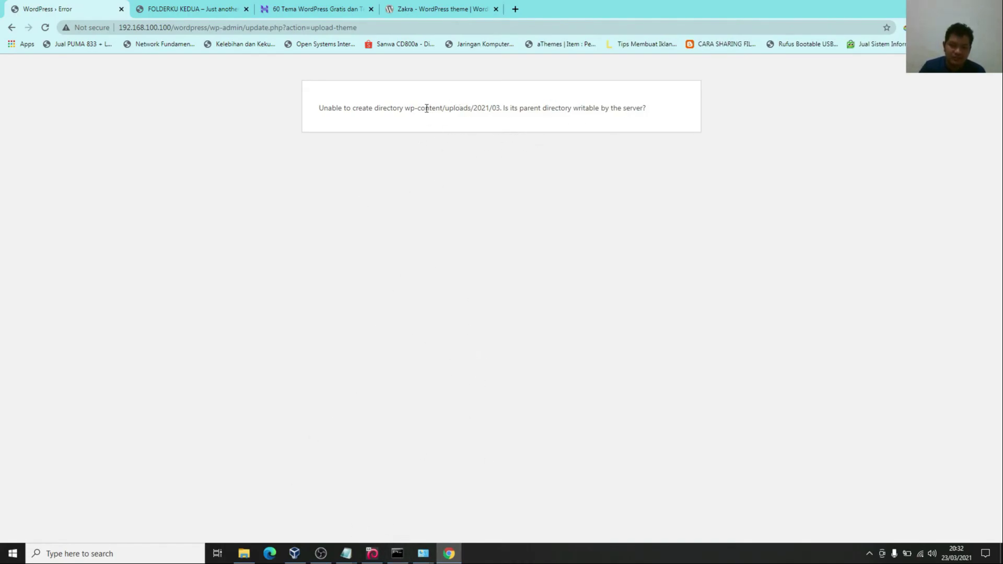
{"action": "left_click_drag", "start_coordinate": [403, 108], "coordinate": [459, 142]}
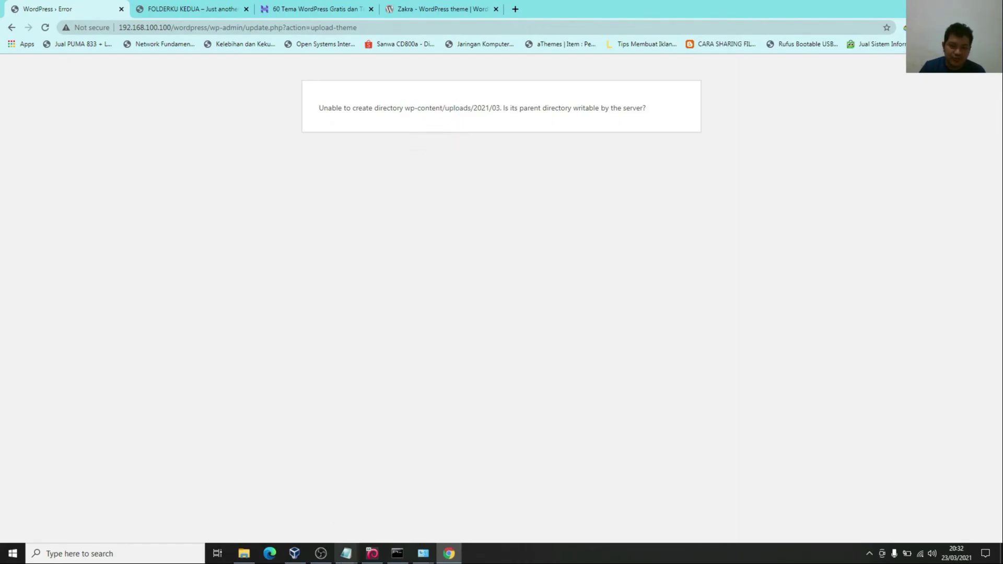
{"action": "left_click", "coordinate": [372, 553]}
Step: Clear the terminal, change into /var/www/html/wordpress and list its files
{"action": "type", "text": "clear"}
{"action": "key", "text": "Return"}
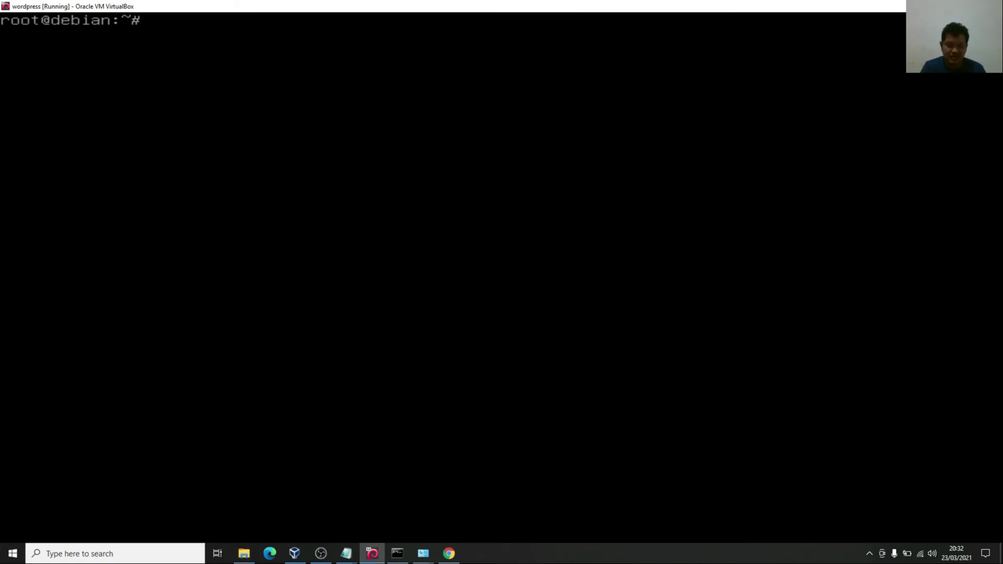
{"action": "type", "text": "cd /var/ww"}
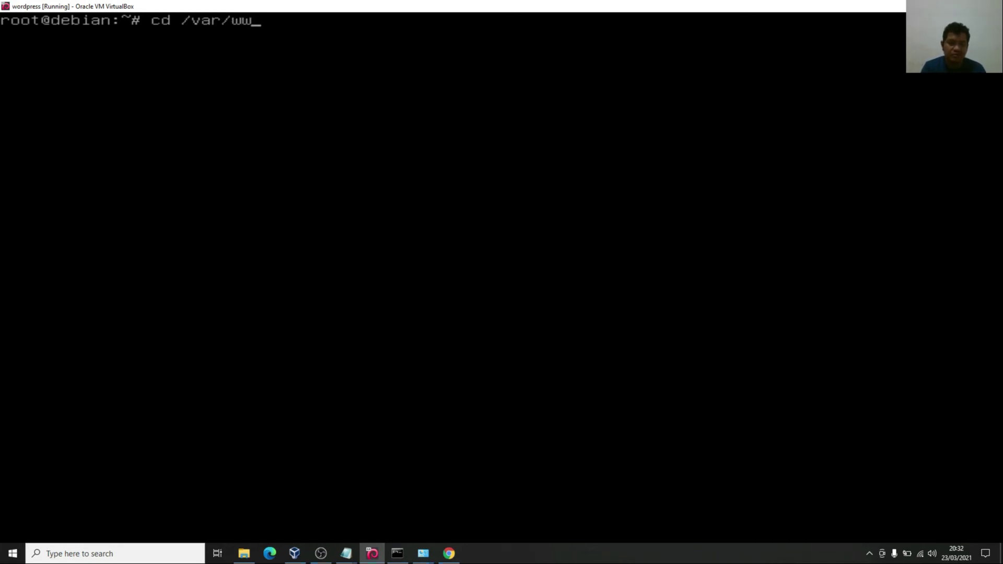
{"action": "type", "text": "w/html"}
{"action": "key", "text": "Return"}
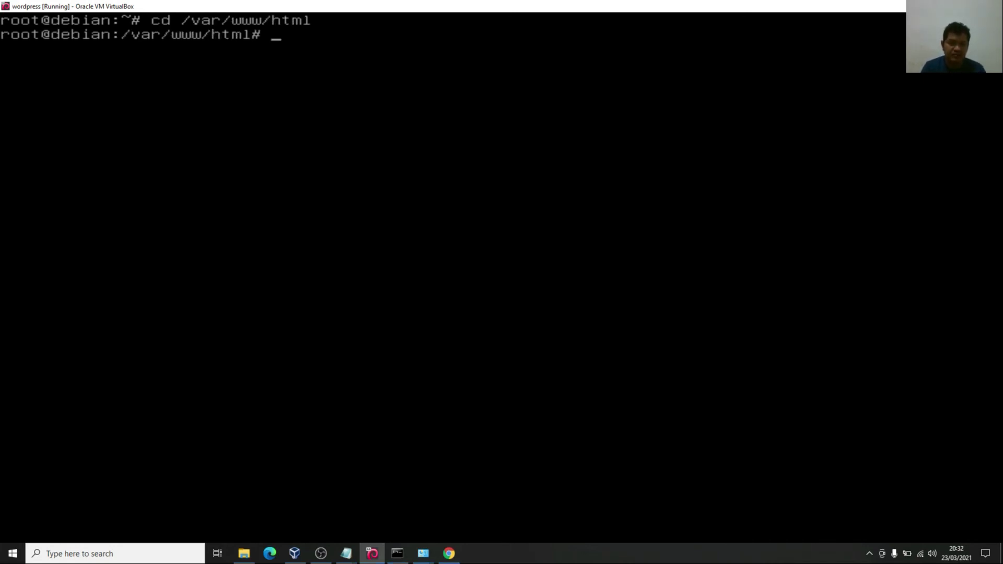
{"action": "type", "text": "ls"}
{"action": "key", "text": "Return"}
{"action": "type", "text": "cd wordpress/"}
{"action": "key", "text": "Return"}
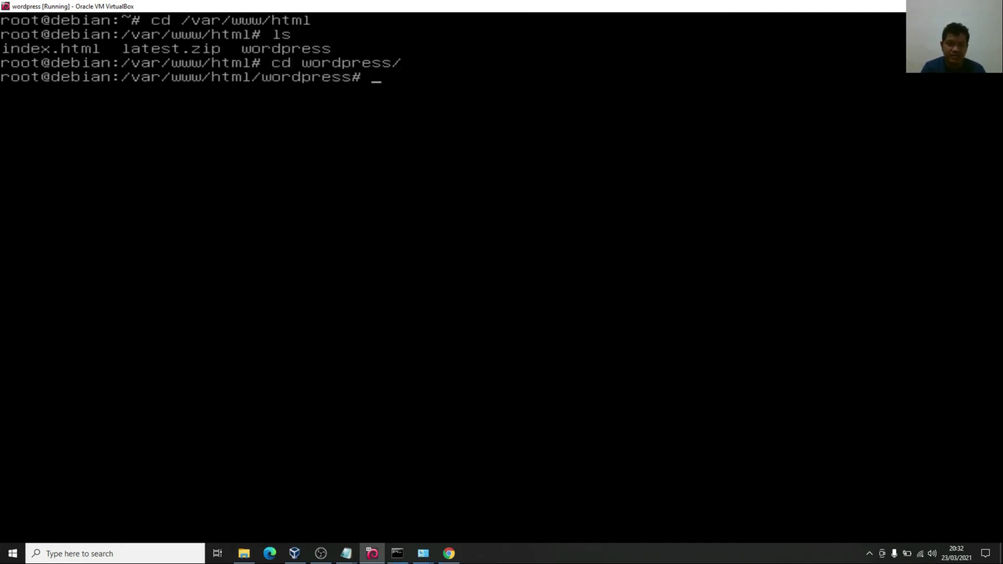
{"action": "type", "text": "ls"}
{"action": "key", "text": "Return"}
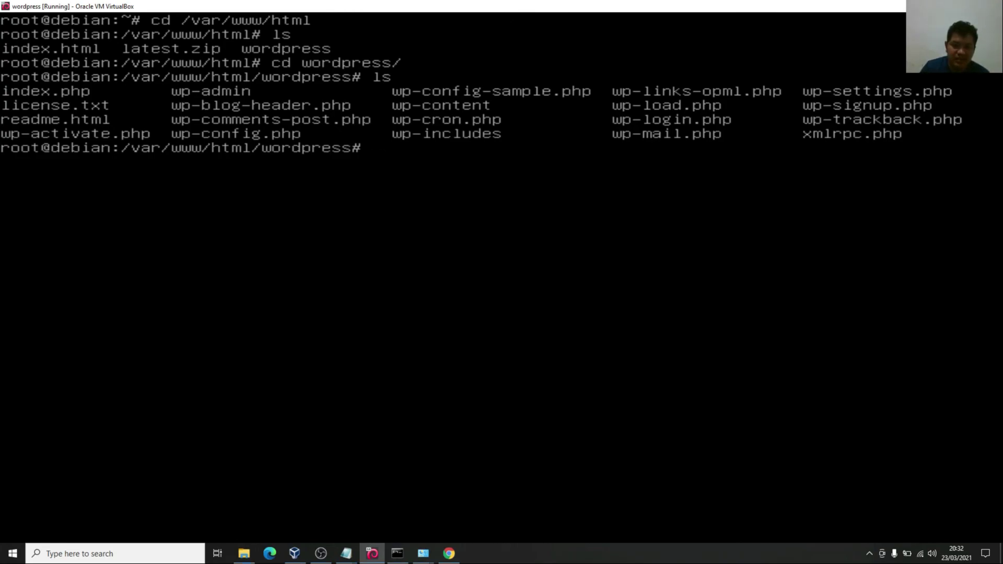
Step: Run chmod 777 wp-content/ to make the folder writable
{"action": "type", "text": "hmo"}
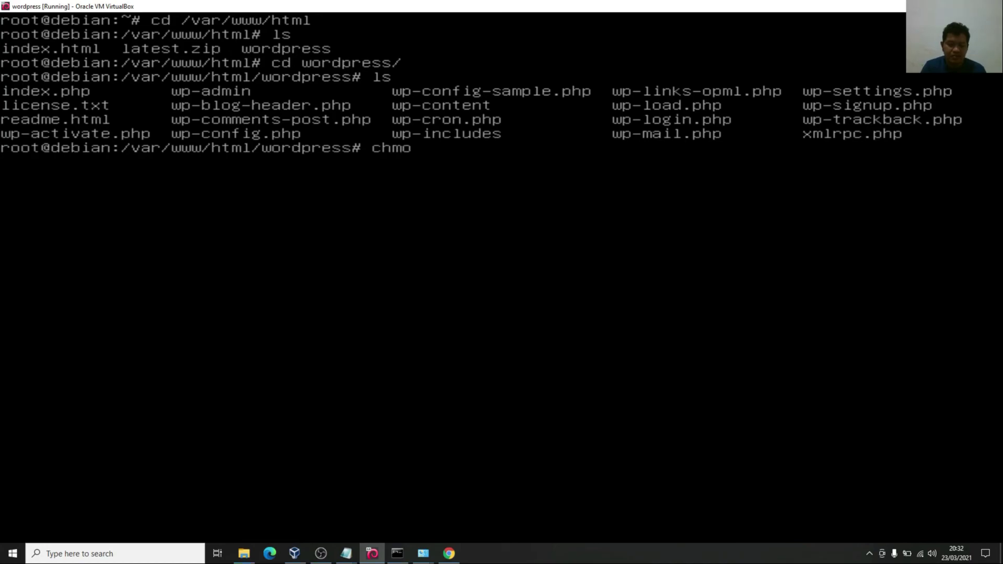
{"action": "type", "text": "d wp-cont"}
{"action": "key", "text": "Tab"}
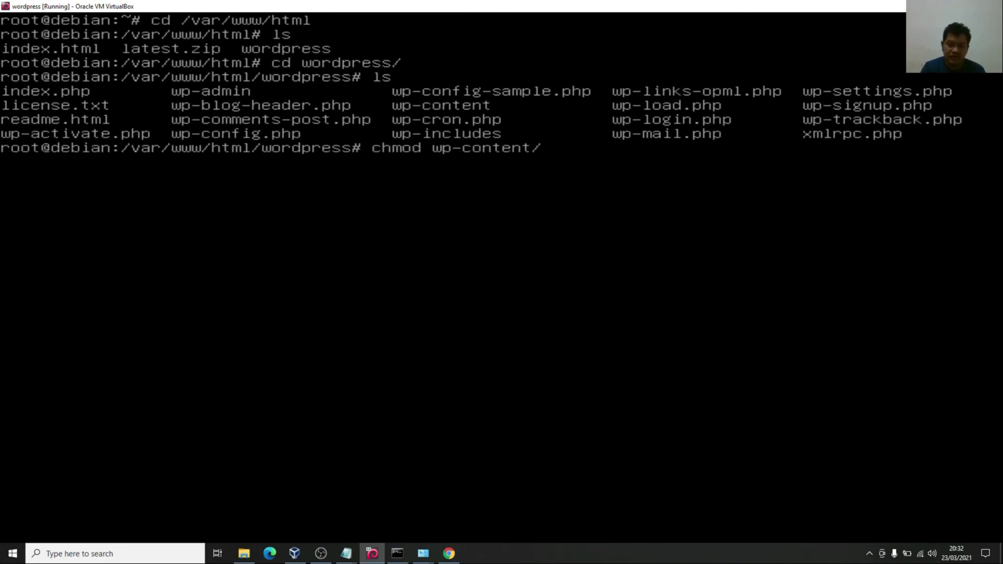
{"action": "key", "text": "Left"}
{"action": "key", "text": "Left"}
{"action": "key", "text": "Left"}
{"action": "key", "text": "Left"}
{"action": "key", "text": "Left"}
{"action": "key", "text": "Left"}
{"action": "key", "text": "Left"}
{"action": "key", "text": "Left"}
{"action": "key", "text": "Left"}
{"action": "key", "text": "Left"}
{"action": "key", "text": "Left"}
{"action": "key", "text": "Left"}
{"action": "type", "text": "777"}
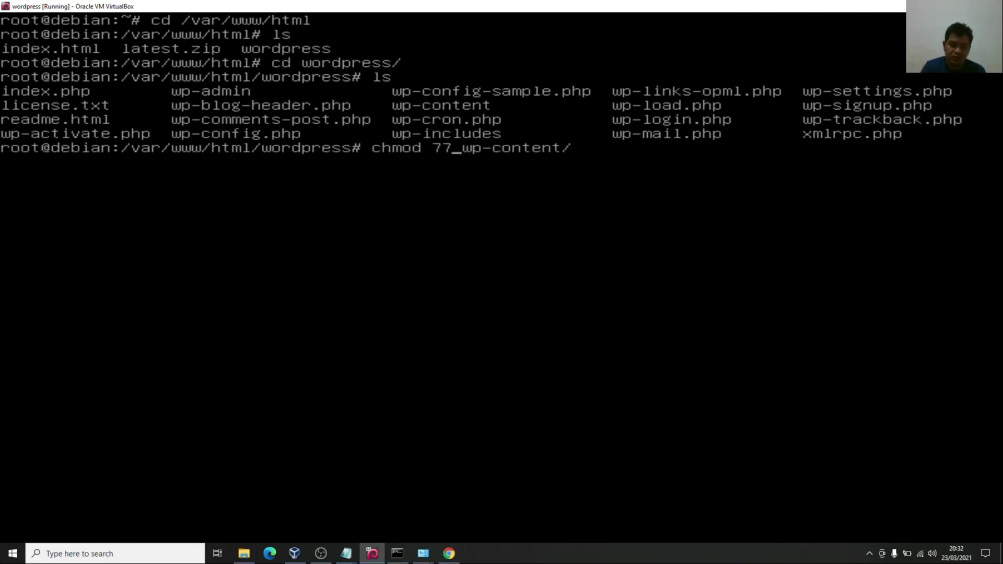
{"action": "key", "text": "Return"}
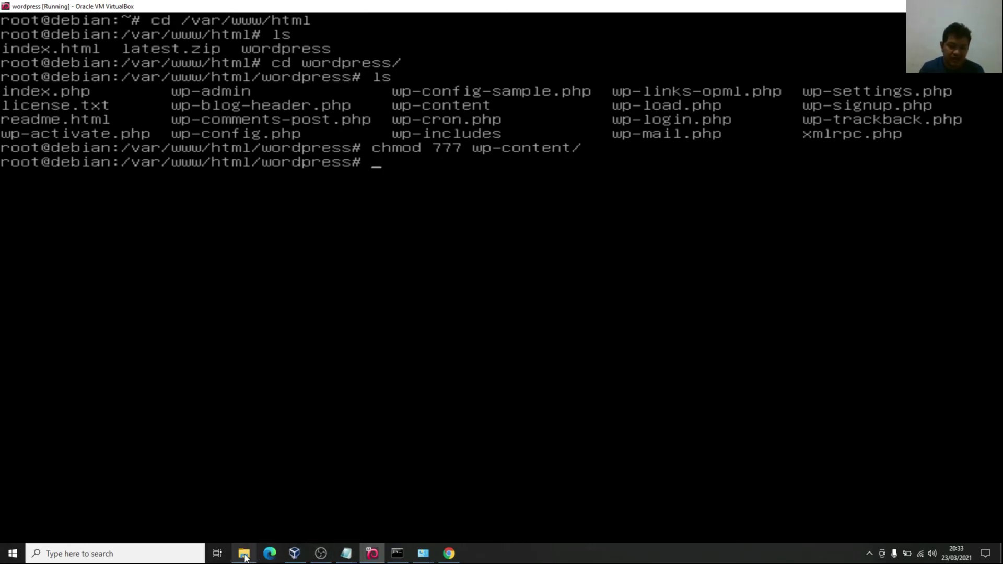
Step: Reload Add Themes, pick zakra.1.5.7.zip again and start Install Now
{"action": "left_click", "coordinate": [448, 553]}
{"action": "left_click", "coordinate": [12, 29]}
{"action": "left_click", "coordinate": [182, 91]}
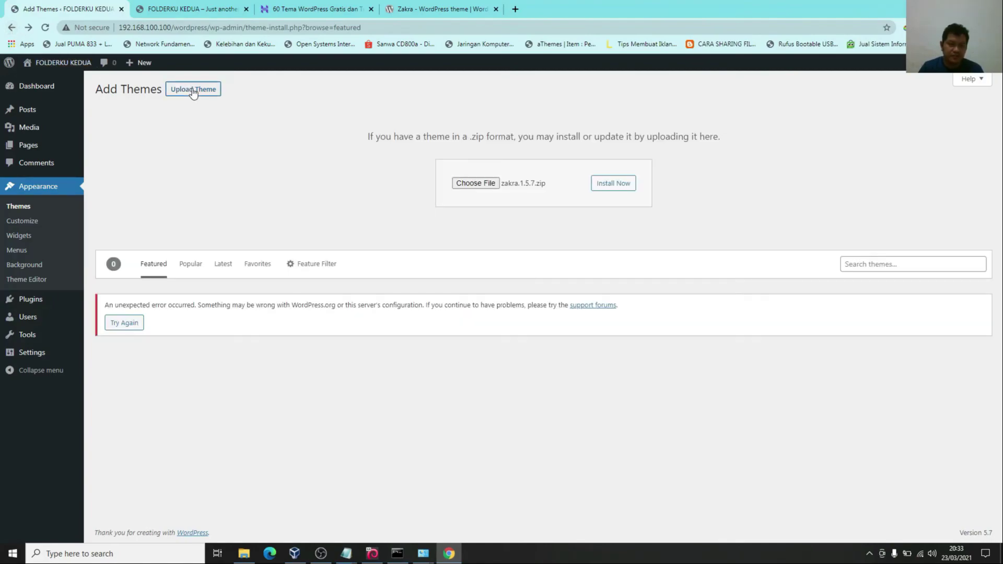
{"action": "left_click", "coordinate": [45, 27]}
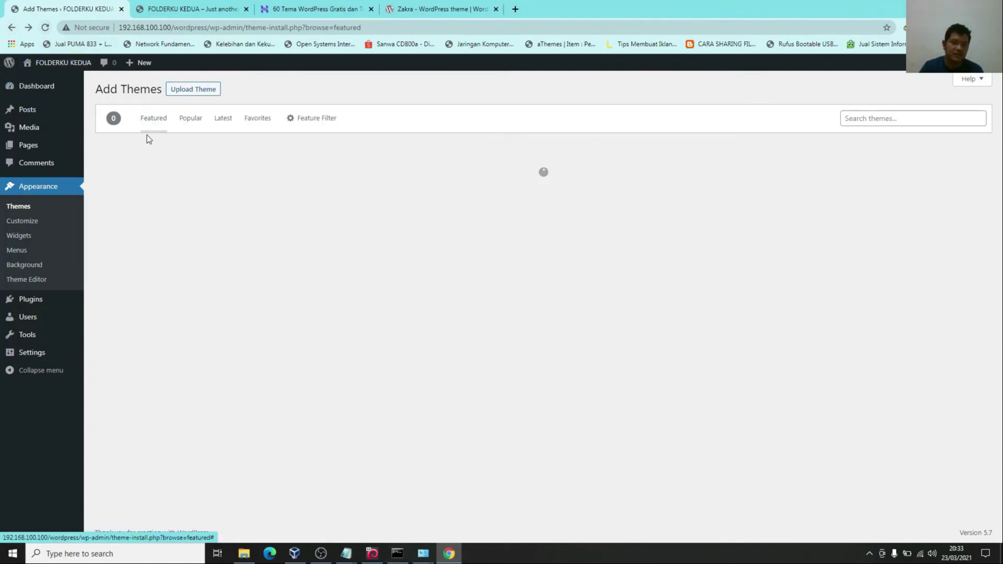
{"action": "left_click", "coordinate": [208, 89]}
{"action": "left_click", "coordinate": [454, 185]}
{"action": "left_click", "coordinate": [189, 157]}
{"action": "left_click", "coordinate": [403, 264]}
{"action": "left_click", "coordinate": [616, 184]}
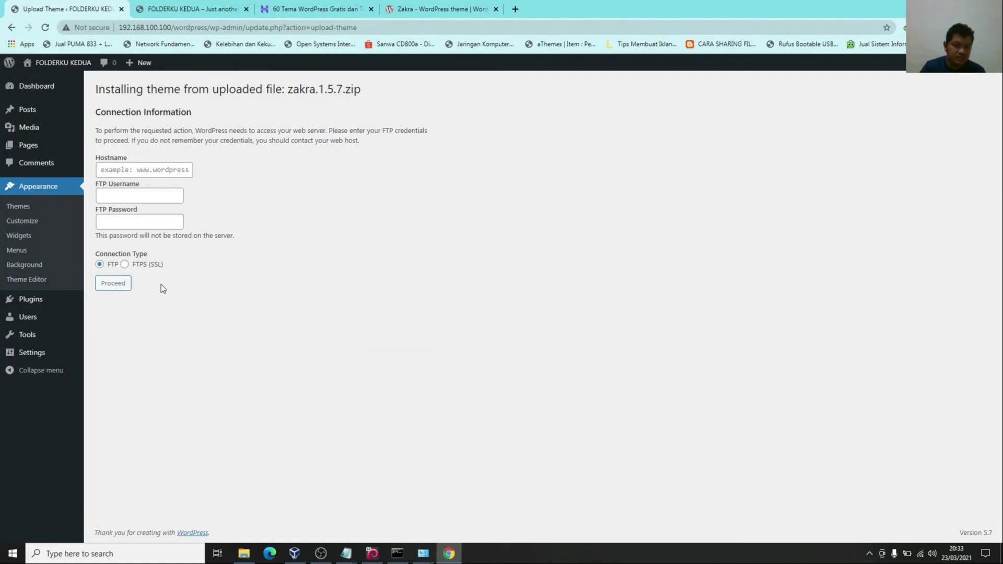
Step: Submit the FTP form empty, then with the first FTP username and password
{"action": "left_click", "coordinate": [109, 286]}
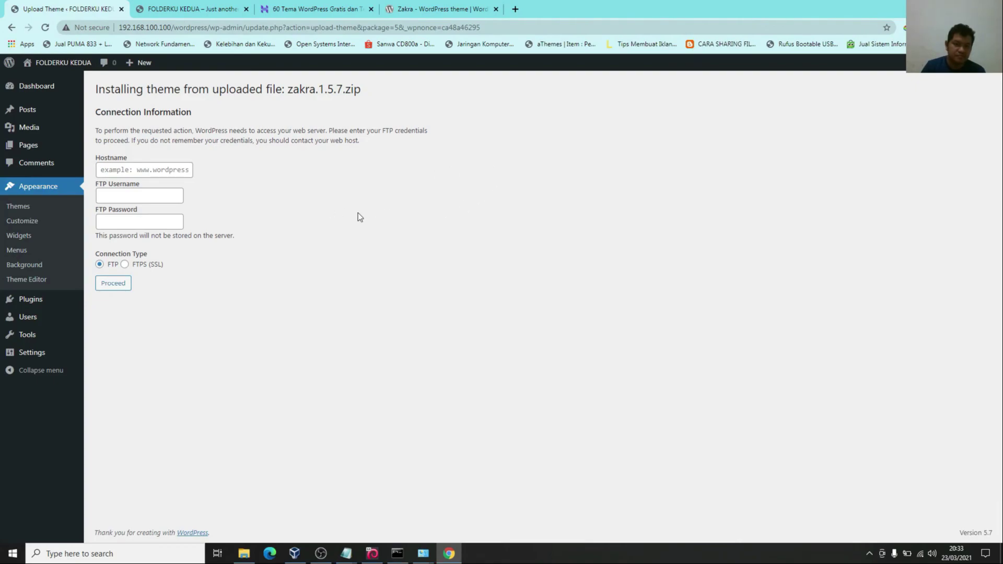
{"action": "left_click", "coordinate": [119, 172]}
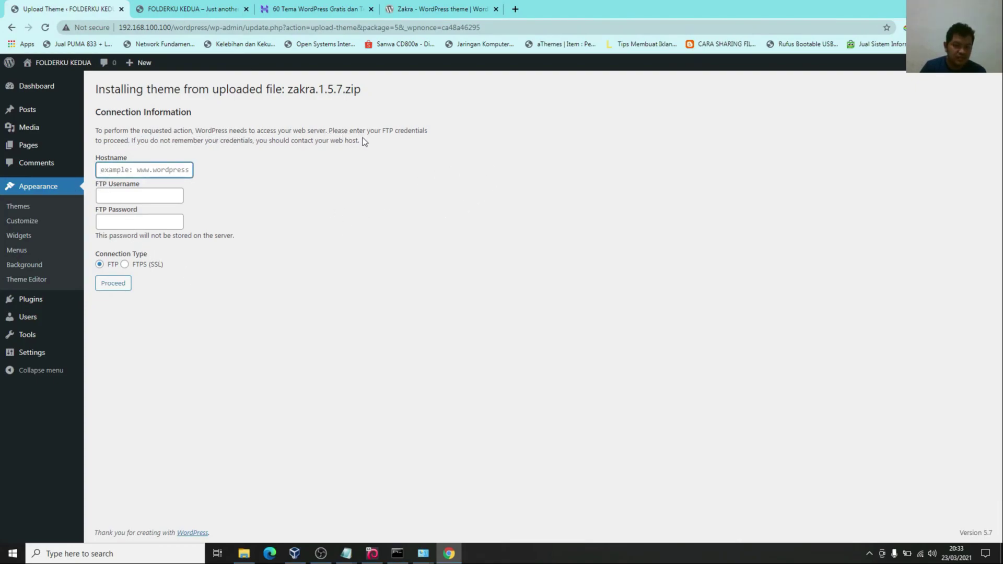
{"action": "left_click", "coordinate": [138, 196]}
{"action": "left_click", "coordinate": [366, 211]}
{"action": "left_click", "coordinate": [138, 197]}
{"action": "type", "text": "tresna"}
{"action": "key", "text": "Tab"}
{"action": "type", "text": "***"}
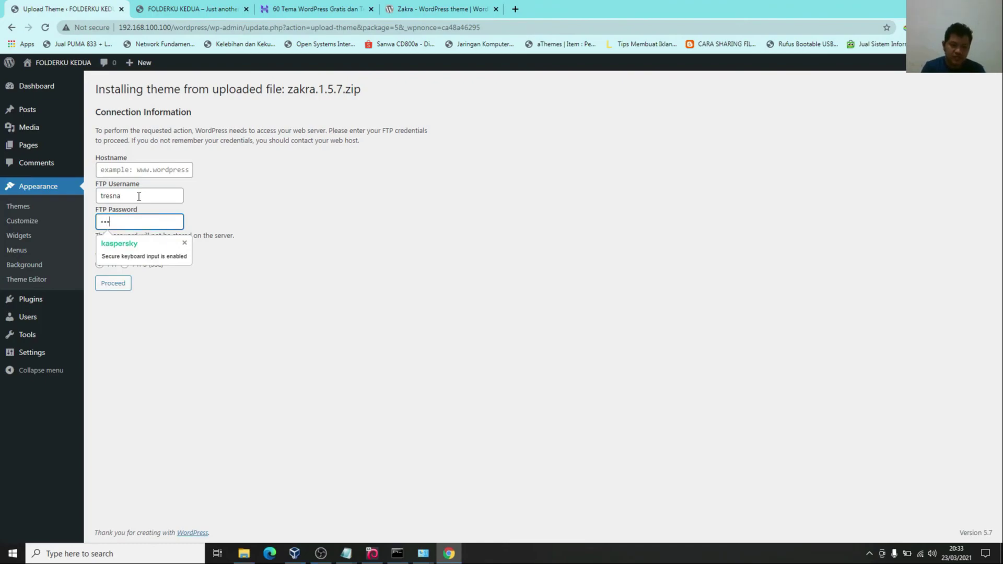
{"action": "left_click", "coordinate": [140, 315]}
{"action": "left_click", "coordinate": [117, 287]}
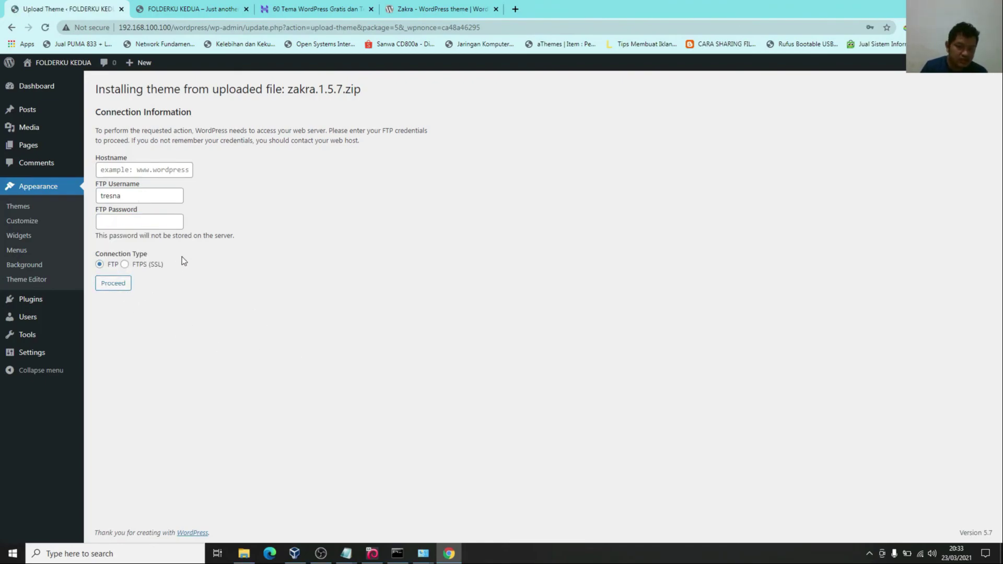
Step: Resubmit the same FTP credentials with the connection type set to FTPS (SSL)
{"action": "left_click_drag", "start_coordinate": [128, 195], "coordinate": [77, 200]}
{"action": "left_click", "coordinate": [253, 221]}
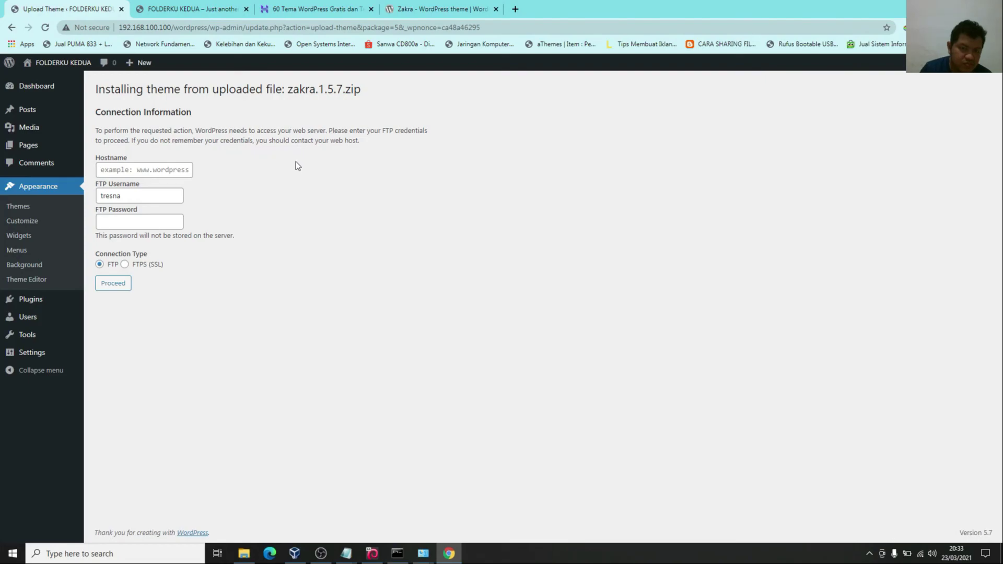
{"action": "left_click", "coordinate": [124, 264]}
{"action": "left_click", "coordinate": [124, 287]}
Step: Retry with a different FTP username and password over plain FTP, then go to Themes
{"action": "left_click_drag", "start_coordinate": [140, 199], "coordinate": [80, 199]}
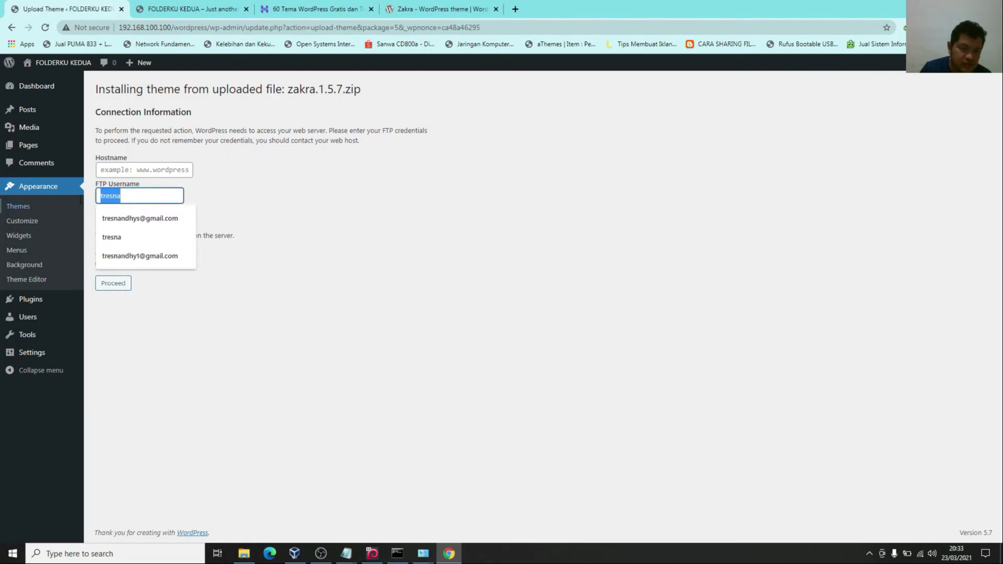
{"action": "type", "text": "yoho"}
{"action": "key", "text": "Tab"}
{"action": "left_click", "coordinate": [99, 264]}
{"action": "left_click", "coordinate": [114, 285]}
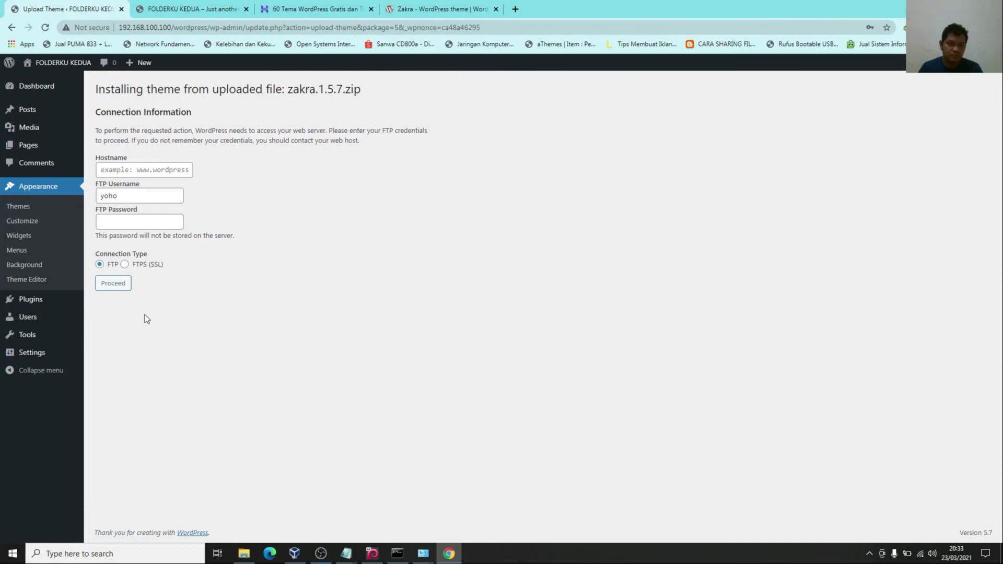
{"action": "left_click", "coordinate": [23, 215]}
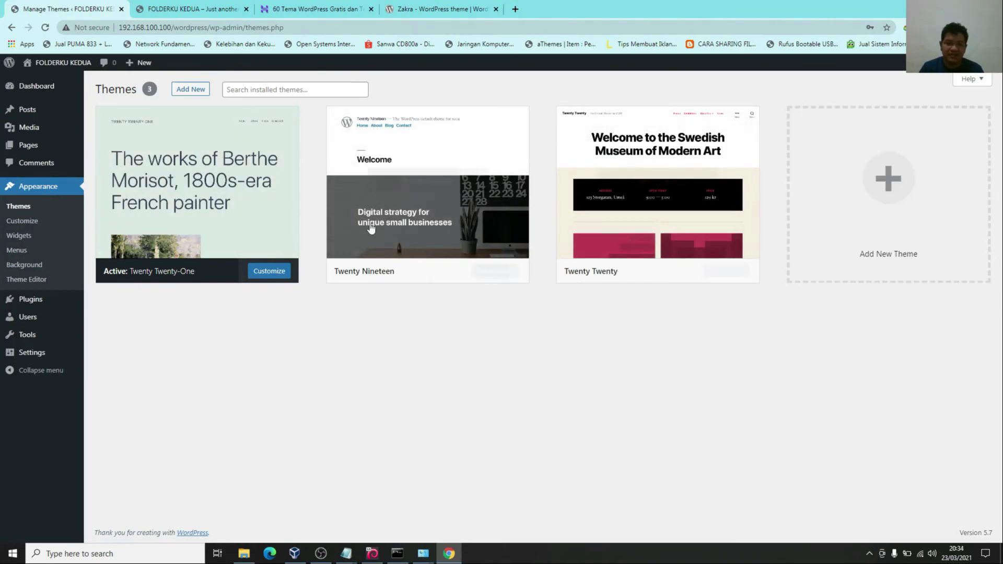
Step: Open the theme Customizer and close it, confirming with OK, twice
{"action": "left_click", "coordinate": [25, 221]}
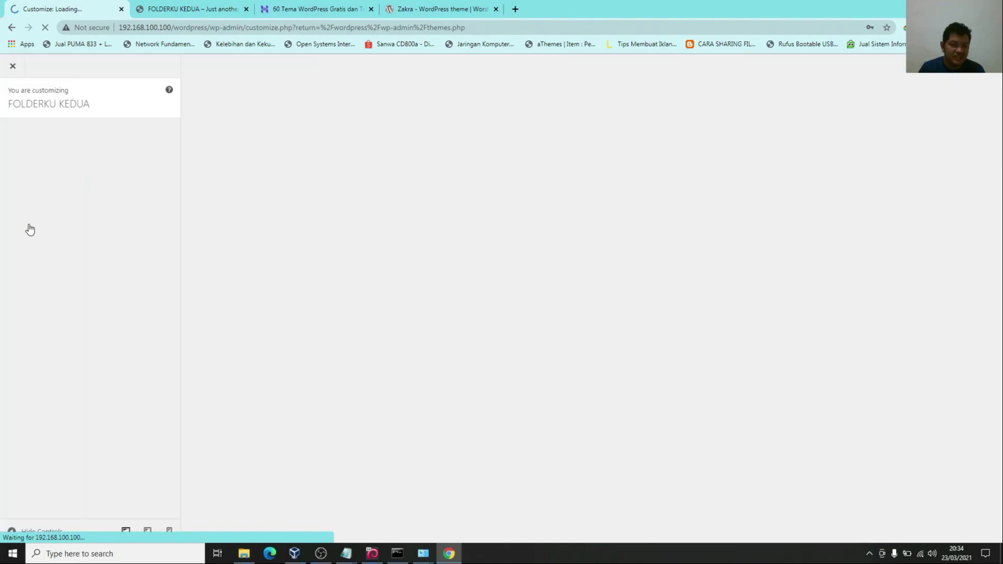
{"action": "left_click", "coordinate": [13, 67]}
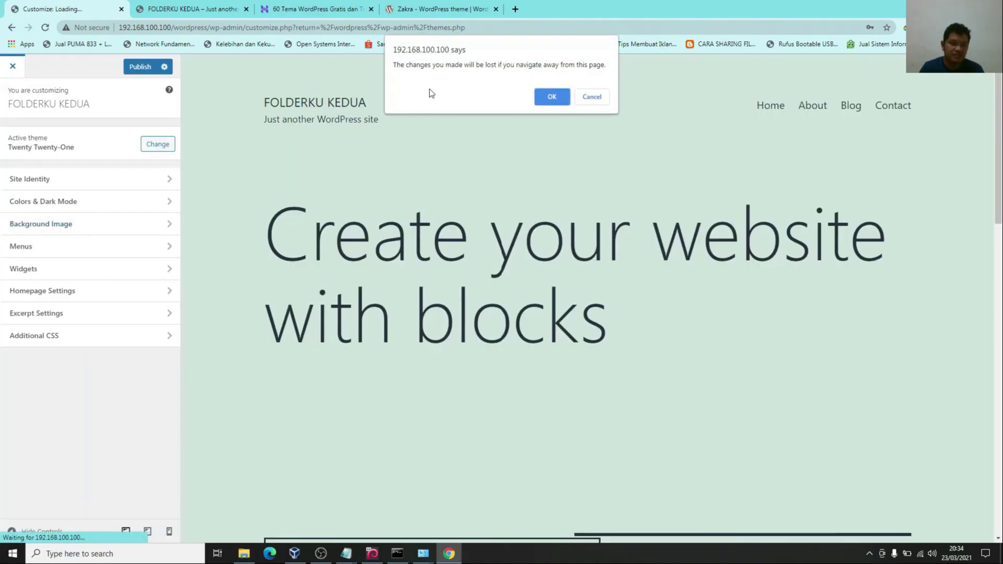
{"action": "left_click", "coordinate": [556, 99]}
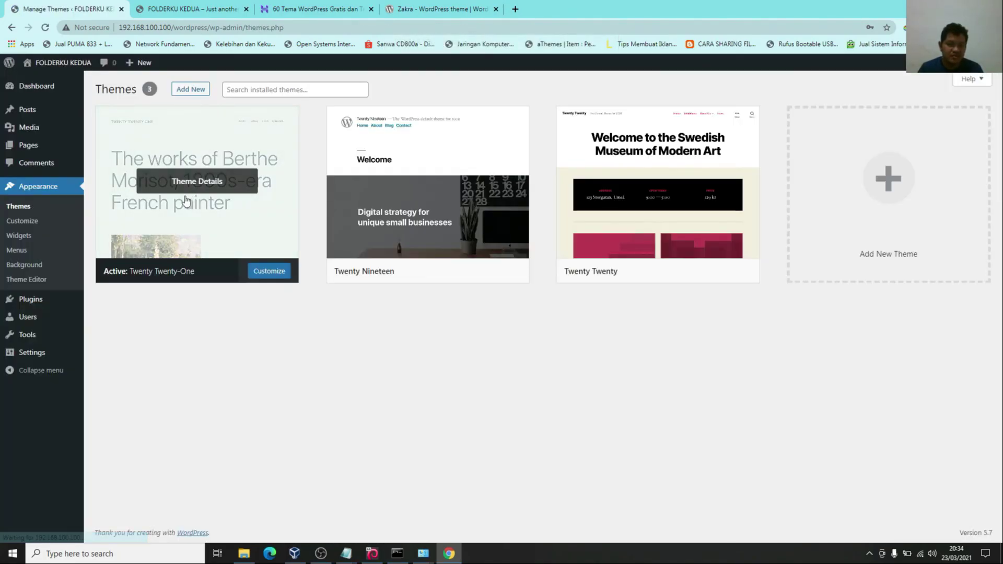
{"action": "left_click", "coordinate": [26, 223]}
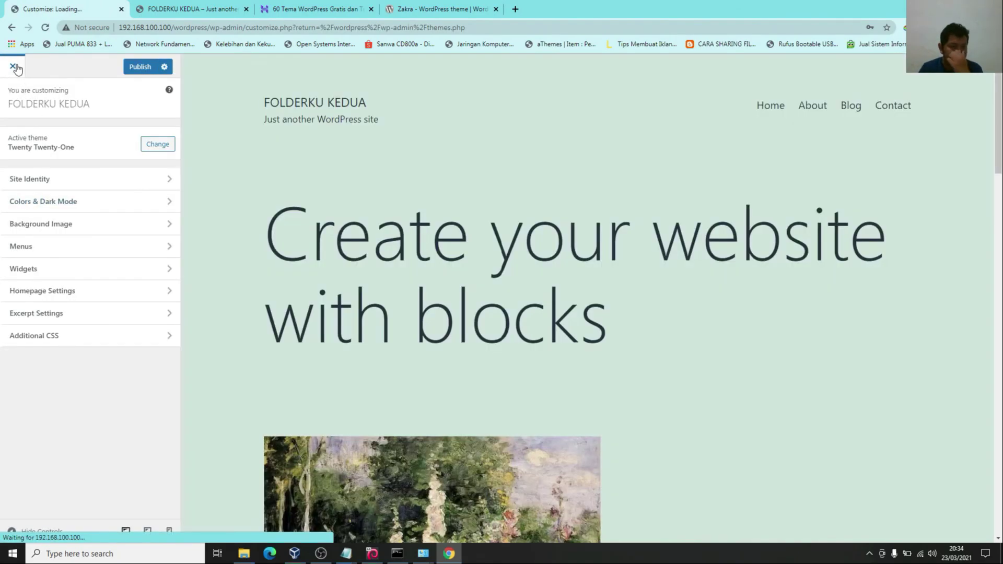
{"action": "left_click", "coordinate": [13, 65]}
{"action": "left_click", "coordinate": [552, 98]}
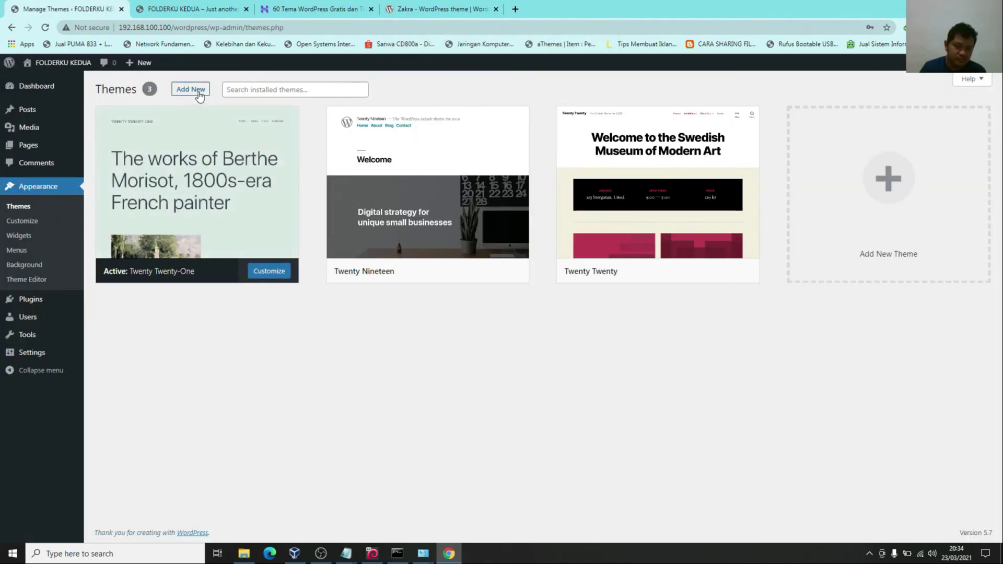
Step: Go to Add New, show the Upload Theme form and open the file picker
{"action": "left_click", "coordinate": [197, 91]}
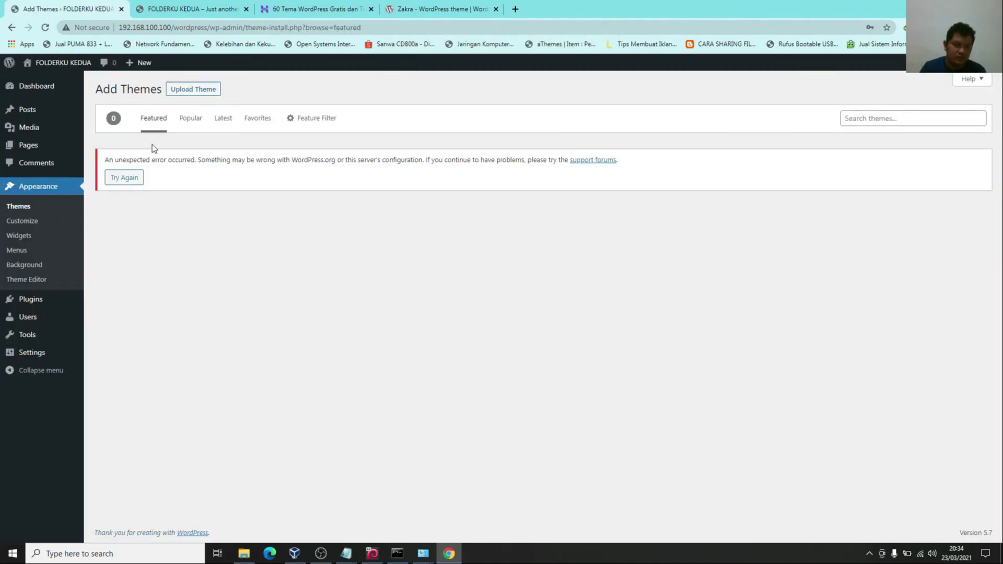
{"action": "left_click", "coordinate": [202, 92]}
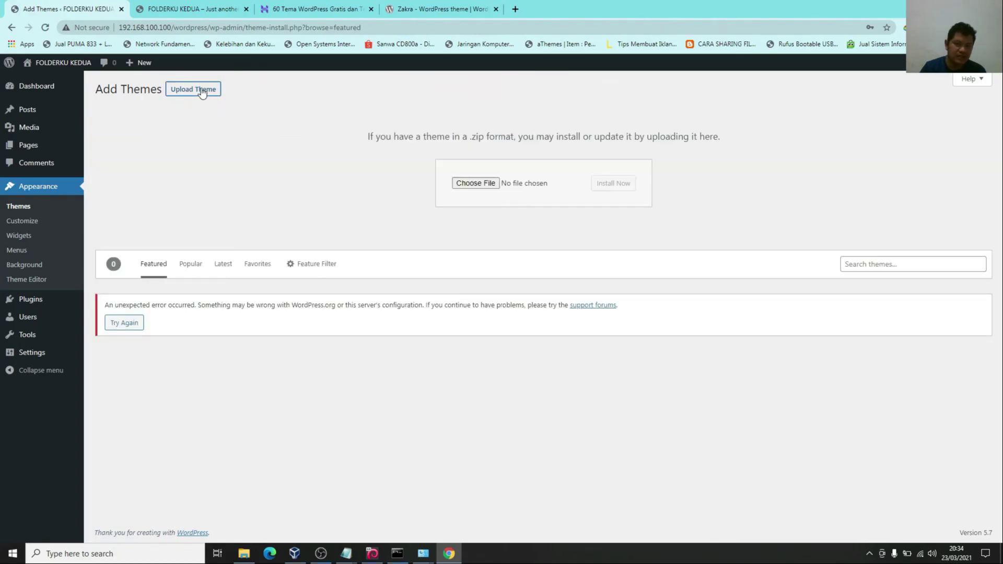
{"action": "left_click", "coordinate": [488, 186]}
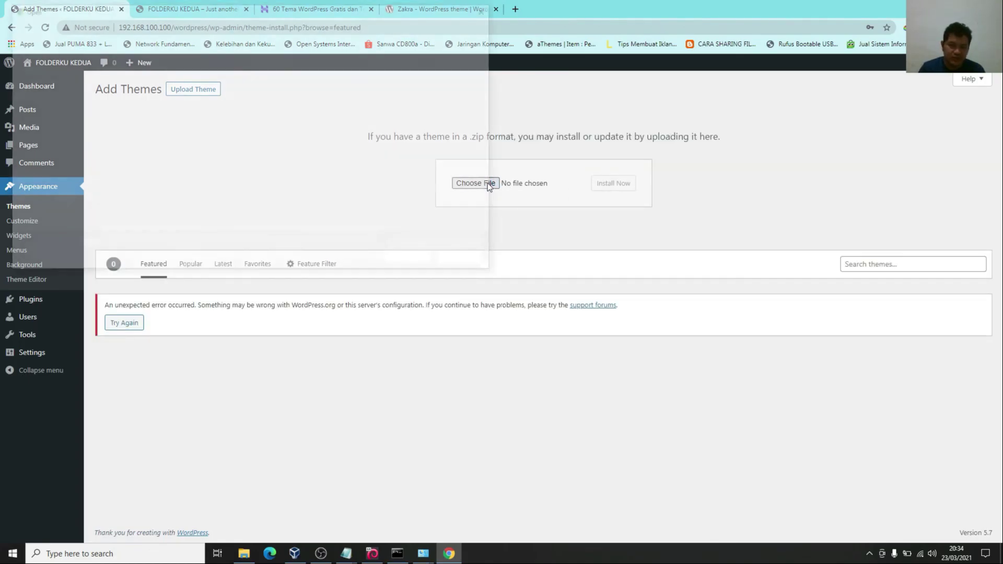
Step: Select zakra.1.5.7.zip and install it, which brings up the FTP Connection Information form
{"action": "left_click", "coordinate": [179, 149]}
{"action": "left_click", "coordinate": [430, 262]}
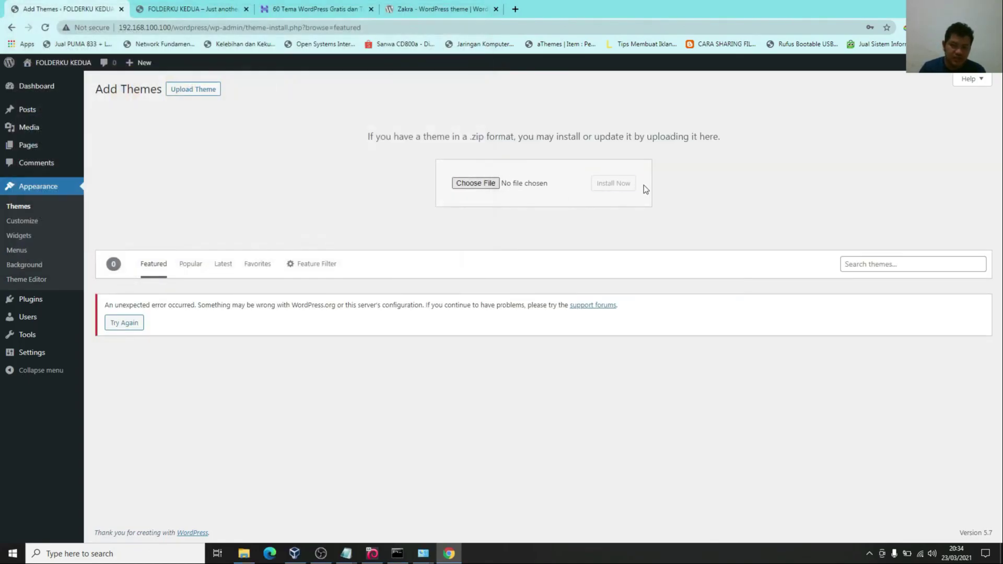
{"action": "left_click", "coordinate": [622, 186]}
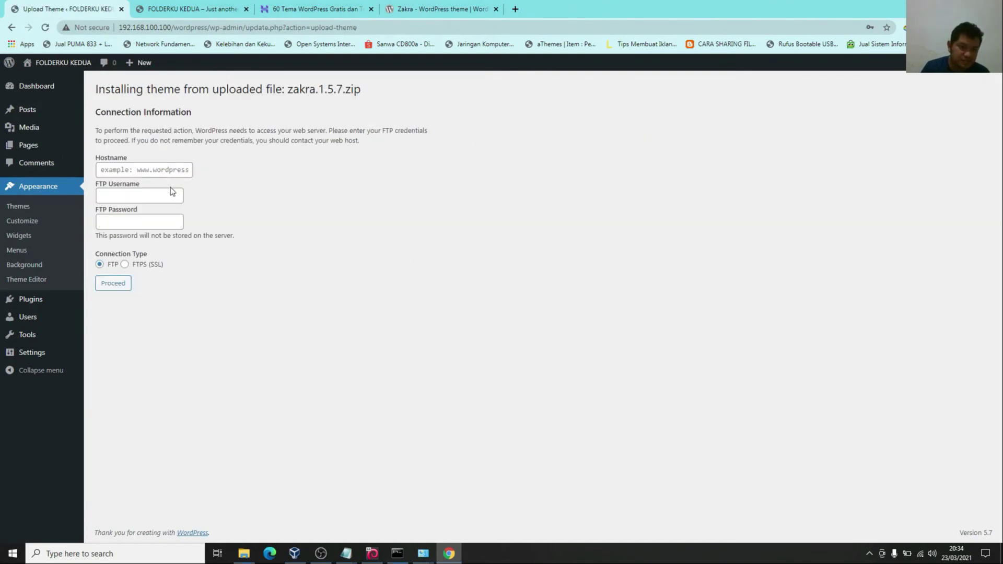
Step: Step through the empty Hostname, FTP Username and FTP Password fields, ending back on Hostname
{"action": "left_click", "coordinate": [120, 170]}
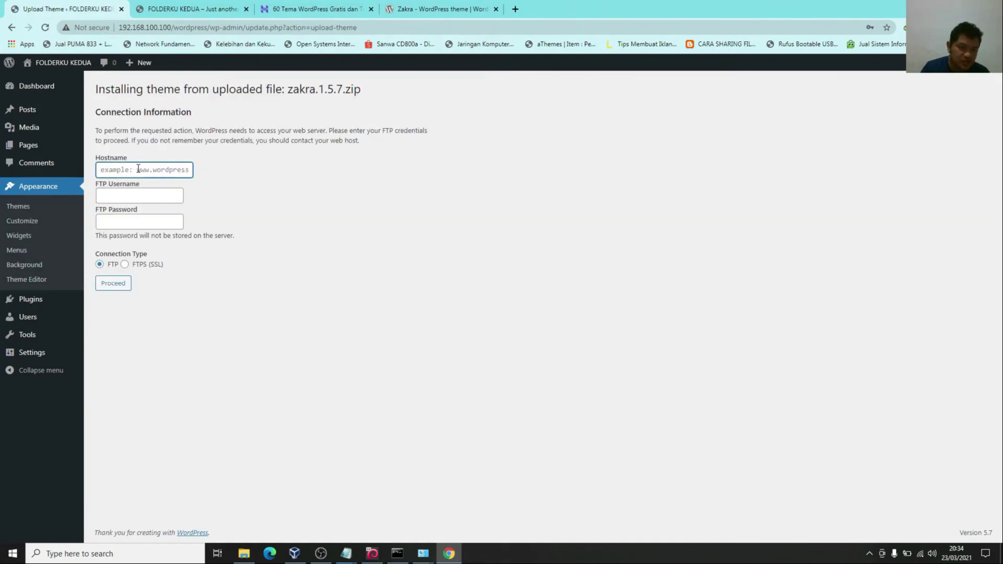
{"action": "left_click", "coordinate": [143, 196]}
{"action": "left_click", "coordinate": [135, 222]}
{"action": "key", "text": "shift+Tab"}
{"action": "key", "text": "shift+Tab"}
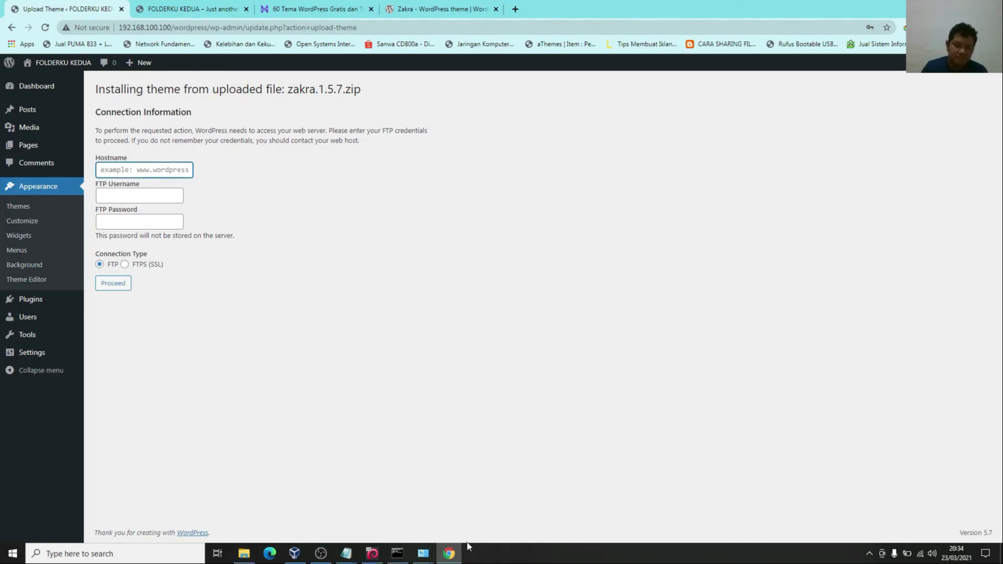
Step: In the Debian terminal, clear the screen and return to the home directory
{"action": "left_click", "coordinate": [453, 557]}
{"action": "type", "text": "clear"}
{"action": "key", "text": "Return"}
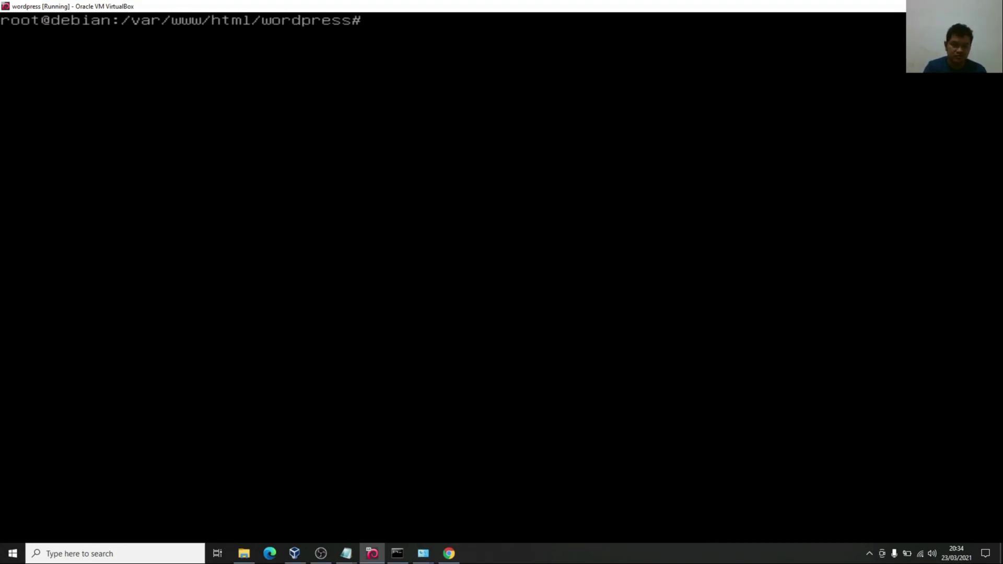
{"action": "type", "text": "cd"}
{"action": "key", "text": "Return"}
Step: Run 'apt instal proftpd-server -y', then retry it with the package name edited
{"action": "type", "text": "apt instal"}
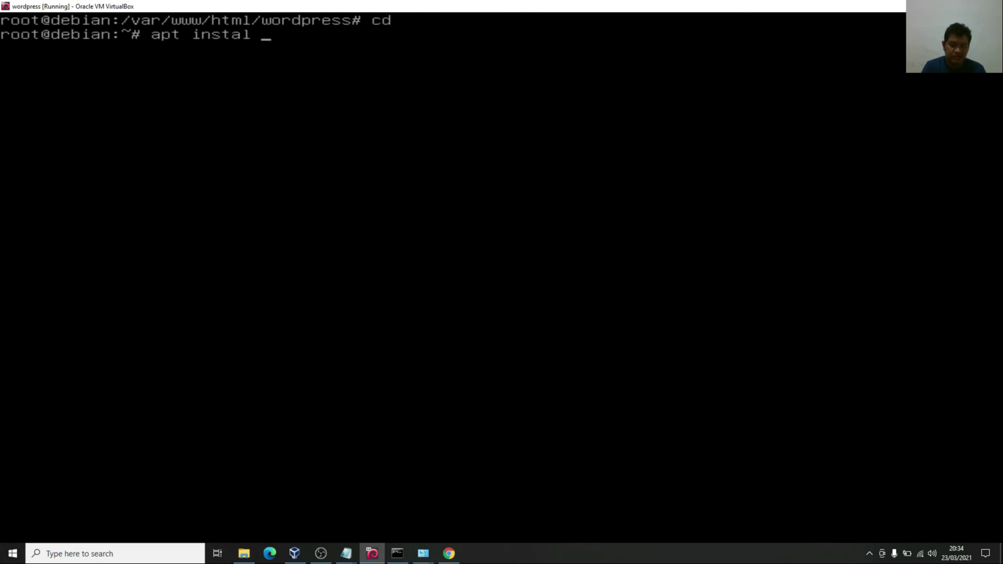
{"action": "type", "text": " proftpd"}
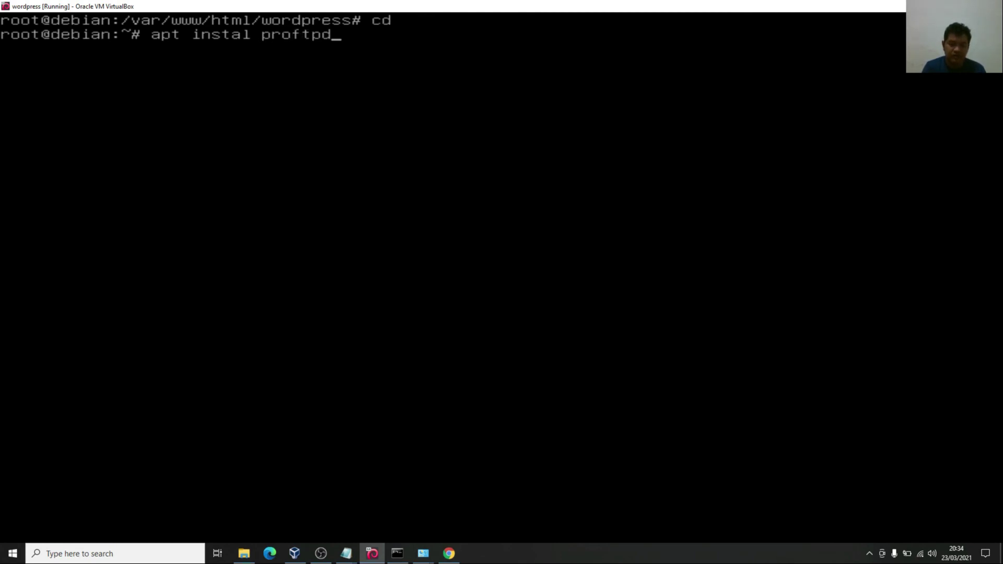
{"action": "type", "text": "-server -y"}
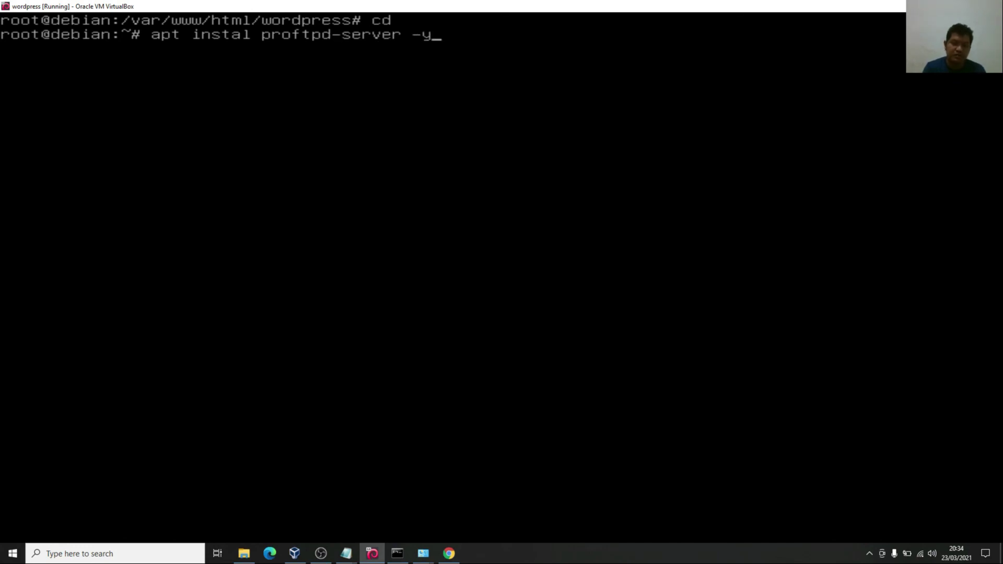
{"action": "key", "text": "Return"}
{"action": "key", "text": "Up"}
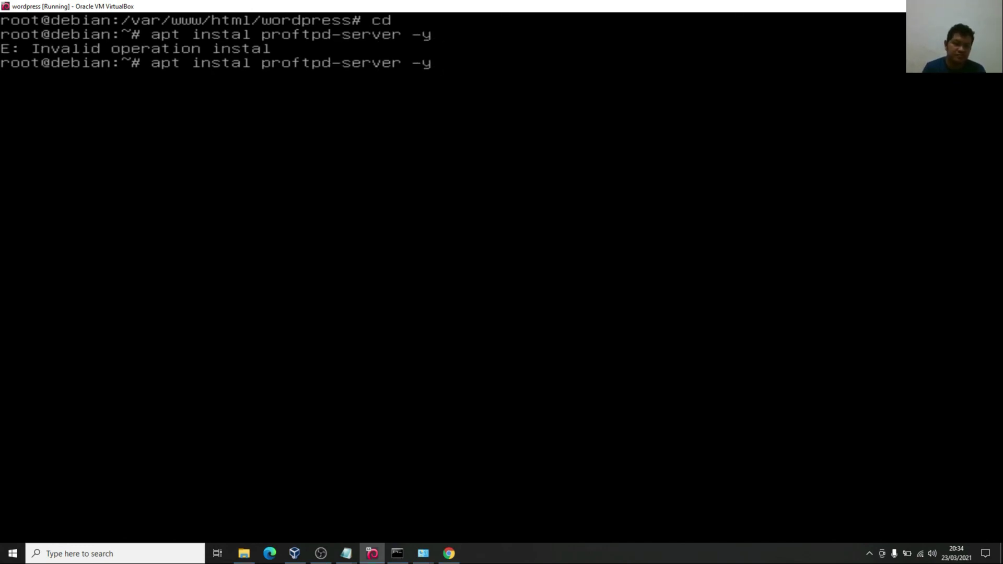
{"action": "key", "text": "Left"}
{"action": "key", "text": "Left"}
{"action": "key", "text": "Left"}
{"action": "key", "text": "Left"}
{"action": "key", "text": "Left"}
{"action": "key", "text": "Right"}
{"action": "key", "text": "Right"}
{"action": "key", "text": "Right"}
{"action": "key", "text": "BackSpace"}
{"action": "key", "text": "BackSpace"}
{"action": "key", "text": "BackSpace"}
{"action": "key", "text": "BackSpace"}
{"action": "key", "text": "BackSpace"}
{"action": "key", "text": "BackSpace"}
{"action": "key", "text": "BackSpace"}
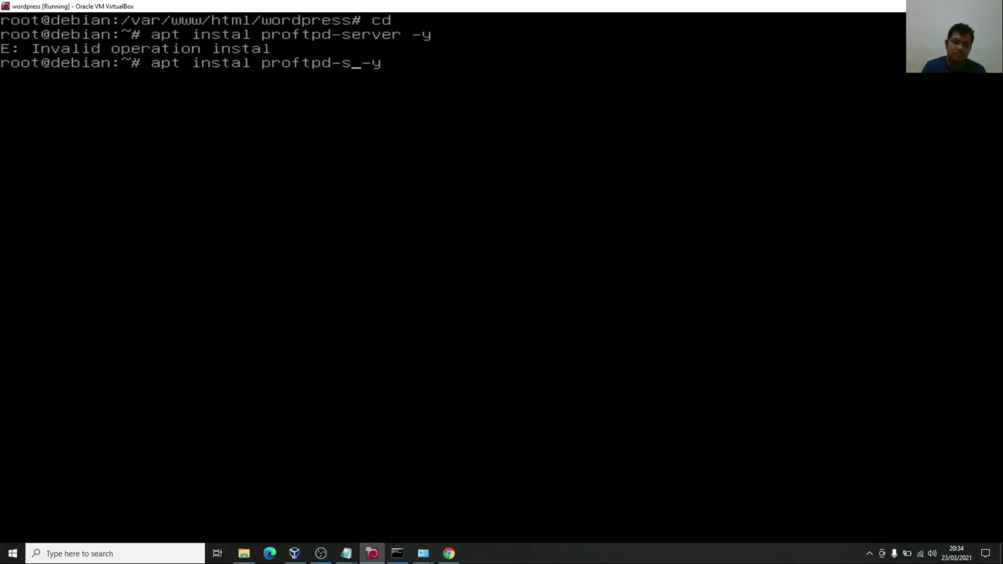
{"action": "key", "text": "Return"}
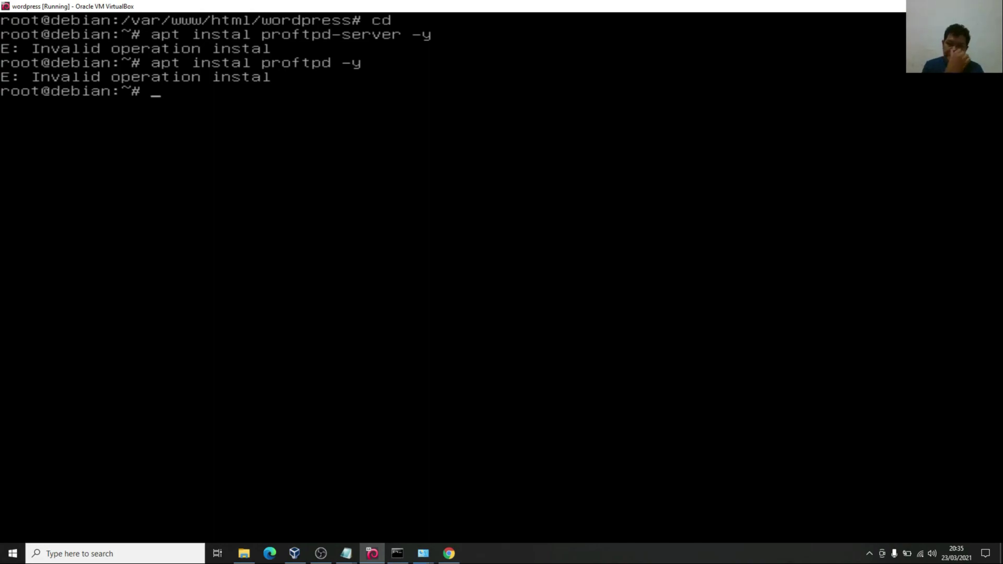
Step: Rerun as 'apt install proftpd-server -y', then as 'apt install proftpd -y', which hits unmet dependencies
{"action": "key", "text": "Up"}
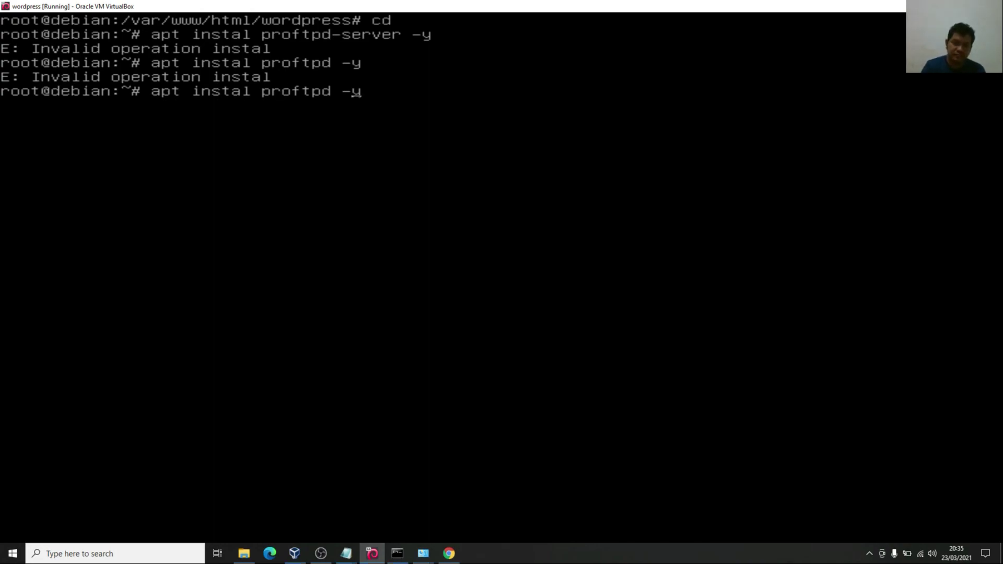
{"action": "key", "text": "Left"}
{"action": "key", "text": "Left"}
{"action": "key", "text": "Left"}
{"action": "key", "text": "Left"}
{"action": "key", "text": "Left"}
{"action": "type", "text": "l"}
{"action": "key", "text": "Right"}
{"action": "key", "text": "Right"}
{"action": "key", "text": "Right"}
{"action": "key", "text": "Right"}
{"action": "key", "text": "Right"}
{"action": "key", "text": "Right"}
{"action": "key", "text": "Right"}
{"action": "key", "text": "Right"}
{"action": "type", "text": "-server"}
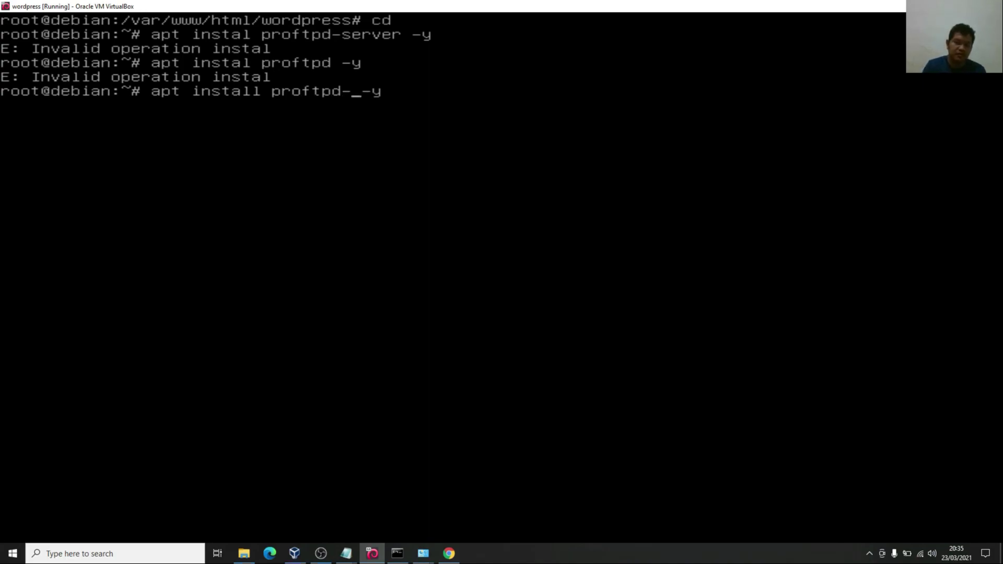
{"action": "key", "text": "Return"}
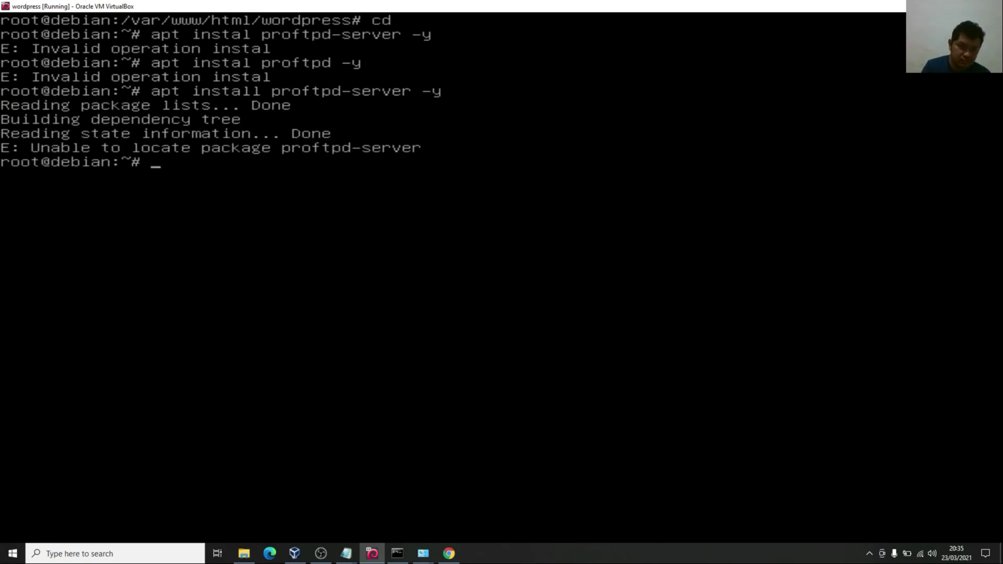
{"action": "key", "text": "Up"}
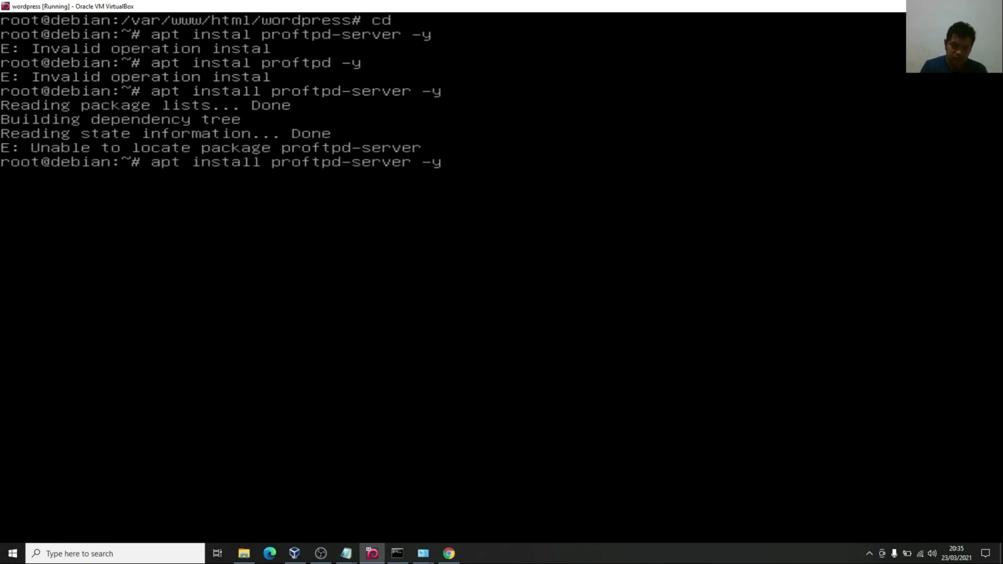
{"action": "key", "text": "Left"}
{"action": "key", "text": "Left"}
{"action": "key", "text": "Left"}
{"action": "key", "text": "BackSpace"}
{"action": "key", "text": "BackSpace"}
{"action": "key", "text": "BackSpace"}
{"action": "key", "text": "BackSpace"}
{"action": "key", "text": "BackSpace"}
{"action": "key", "text": "BackSpace"}
{"action": "key", "text": "BackSpace"}
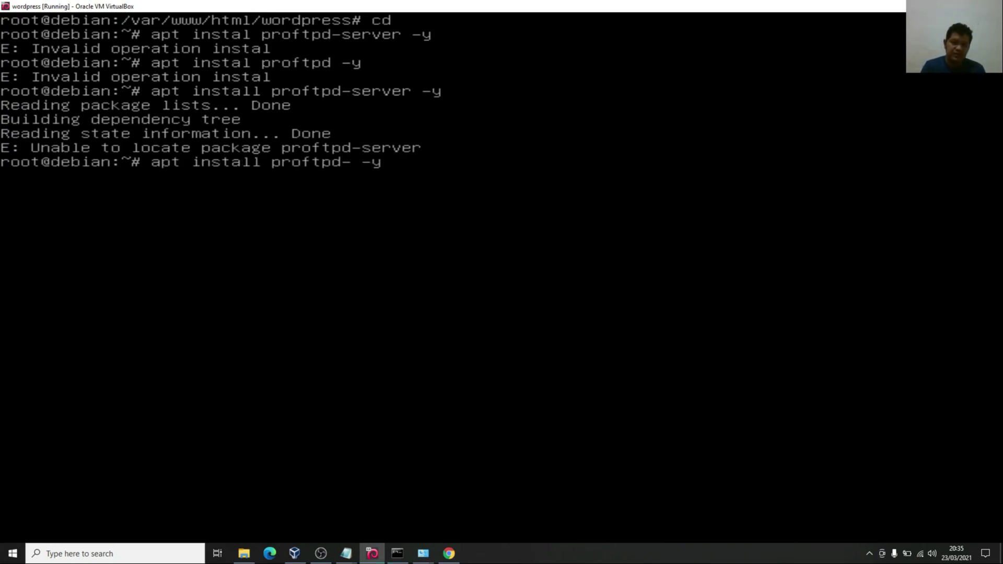
{"action": "key", "text": "Return"}
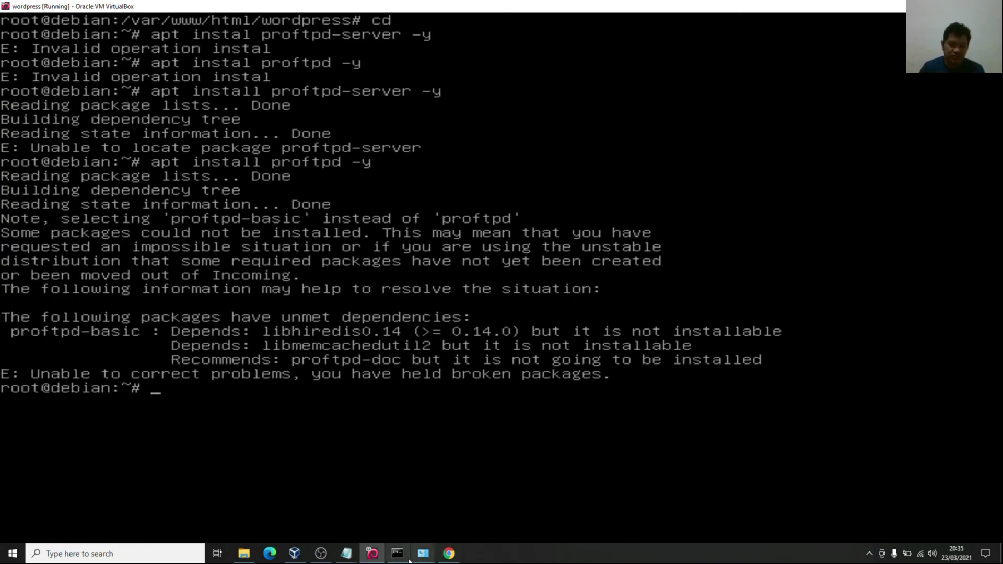
Step: Return to the WordPress FTP form and highlight its heading and forgotten-credentials note
{"action": "left_click", "coordinate": [448, 554]}
{"action": "double_click", "coordinate": [353, 289]}
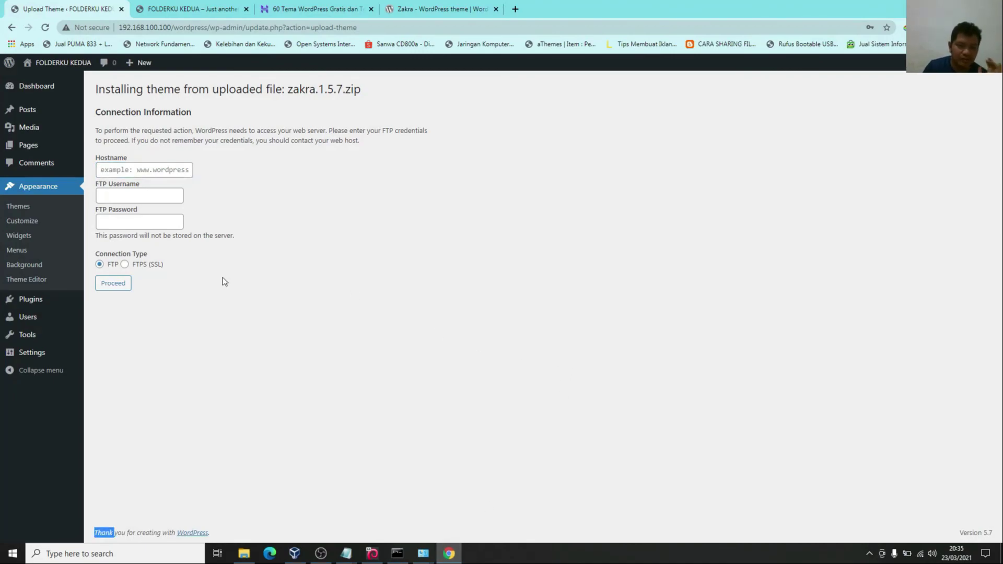
{"action": "left_click", "coordinate": [280, 209]}
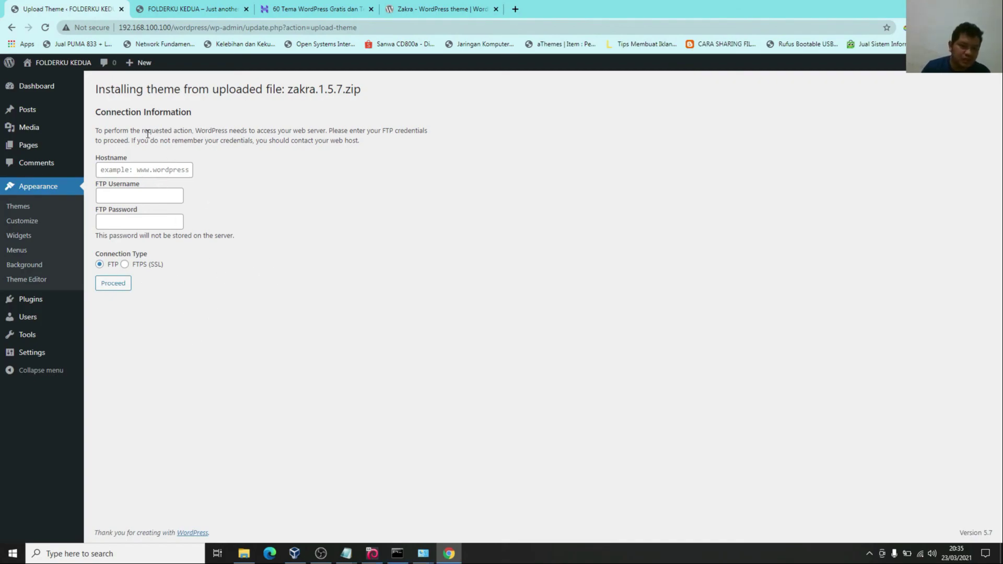
{"action": "left_click_drag", "start_coordinate": [123, 96], "coordinate": [307, 93]}
{"action": "left_click", "coordinate": [371, 98]}
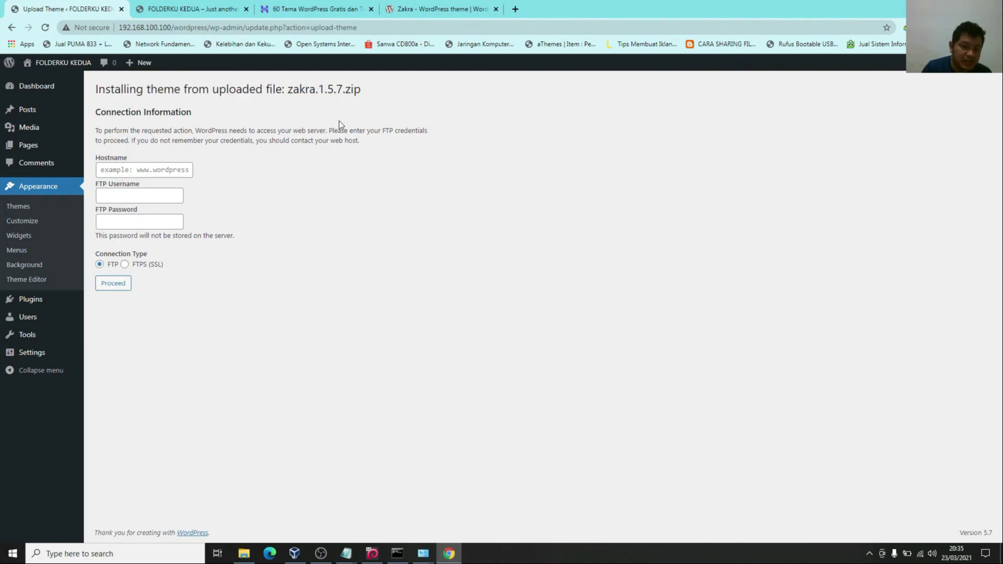
{"action": "left_click_drag", "start_coordinate": [124, 140], "coordinate": [220, 140]}
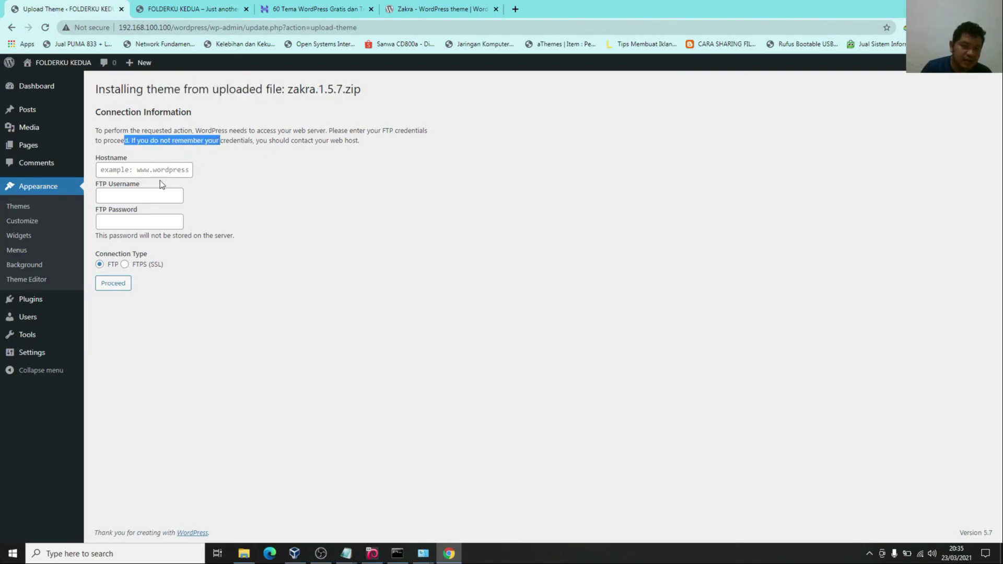
Step: Enter the FTP username and the FTP password, dismissing the autofill suggestions
{"action": "left_click", "coordinate": [135, 194]}
{"action": "left_click", "coordinate": [354, 202]}
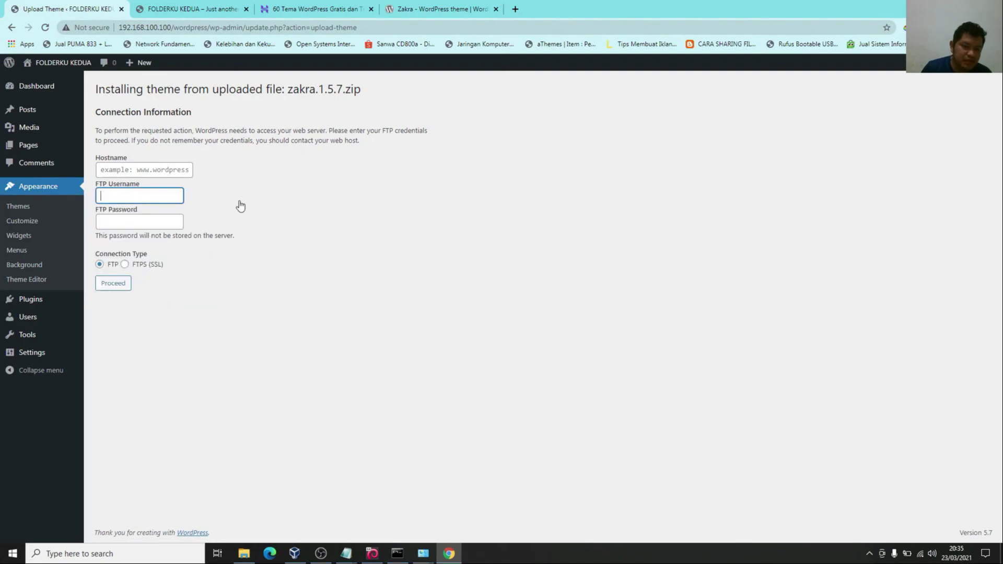
{"action": "left_click", "coordinate": [135, 198]}
{"action": "key", "text": "Escape"}
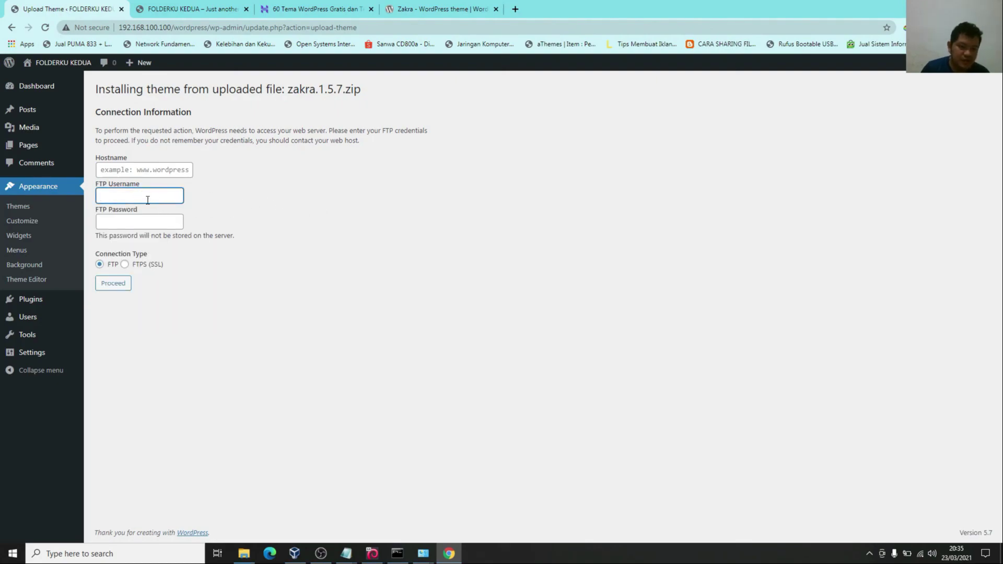
{"action": "left_click", "coordinate": [148, 198]}
{"action": "type", "text": "tresna"}
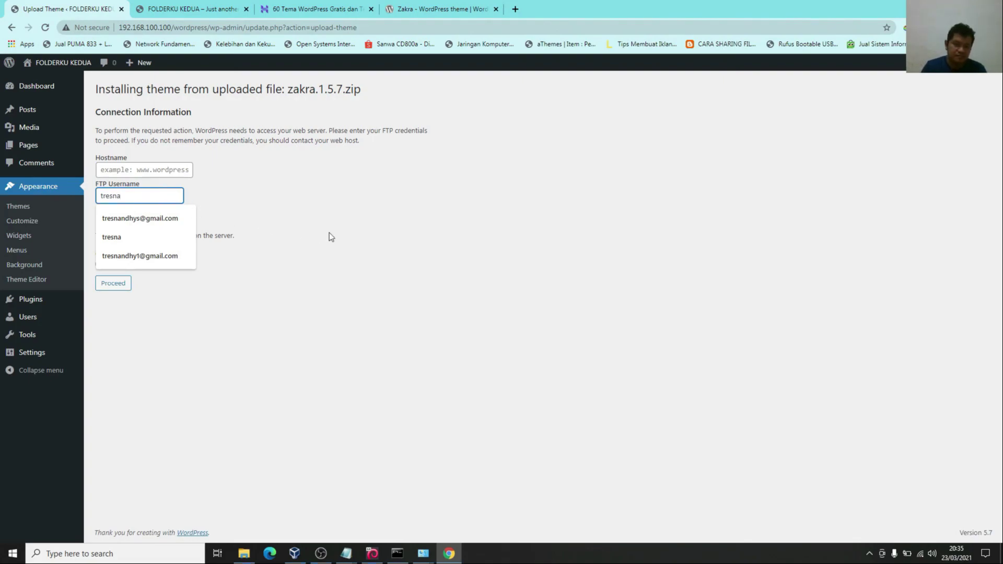
{"action": "left_click", "coordinate": [113, 224]}
Step: Set the hostname to db_folderku and submit the FTP connection details
{"action": "left_click", "coordinate": [150, 174]}
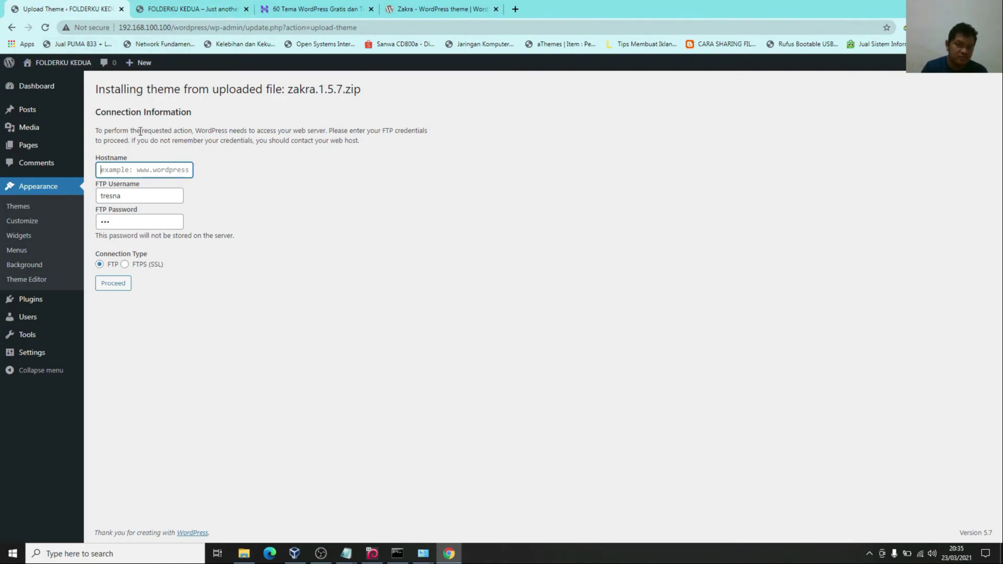
{"action": "type", "text": "folderku"}
{"action": "key", "text": "BackSpace"}
{"action": "key", "text": "BackSpace"}
{"action": "key", "text": "BackSpace"}
{"action": "key", "text": "BackSpace"}
{"action": "key", "text": "BackSpace"}
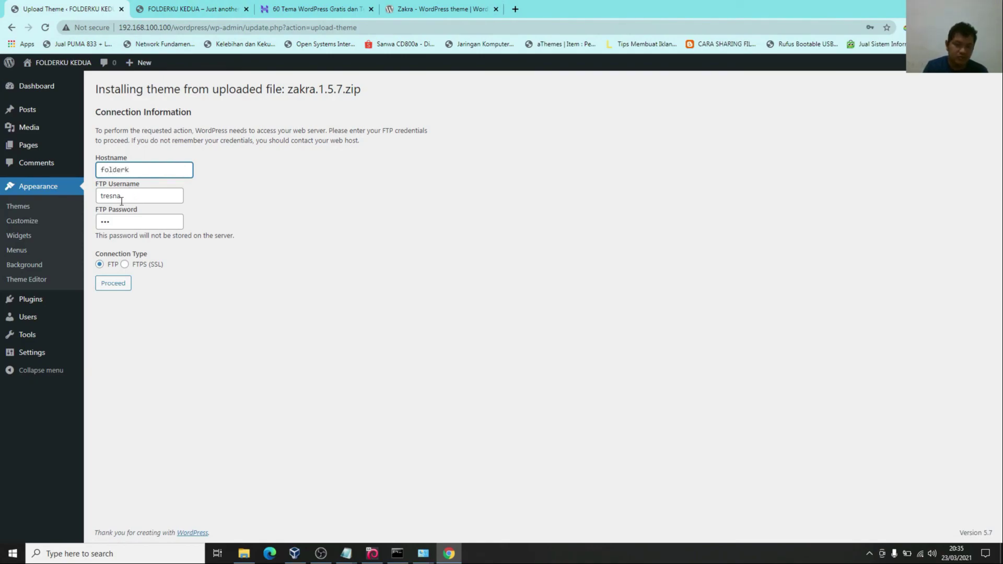
{"action": "key", "text": "BackSpace"}
{"action": "key", "text": "BackSpace"}
{"action": "key", "text": "BackSpace"}
{"action": "type", "text": "db"}
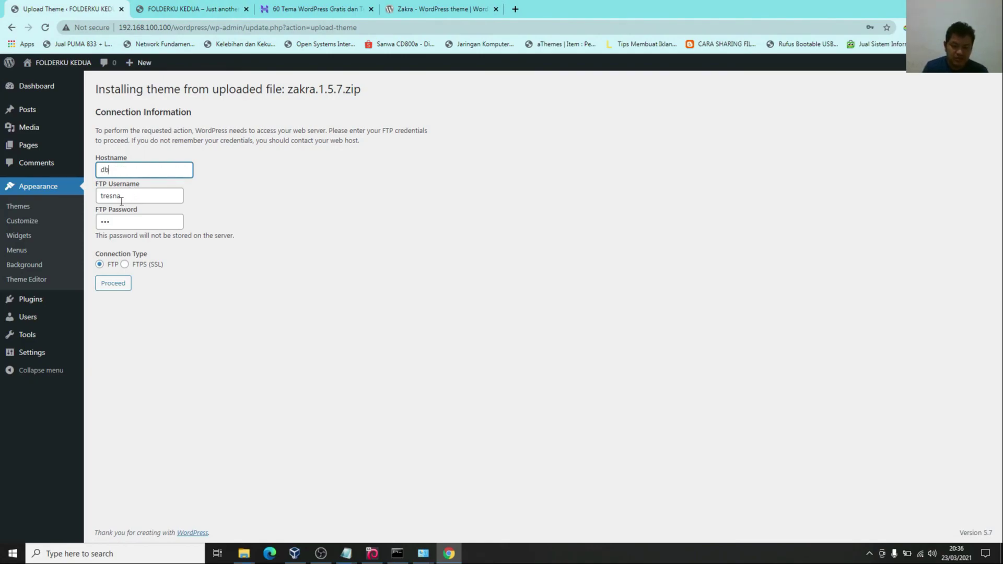
{"action": "type", "text": "_folderku"}
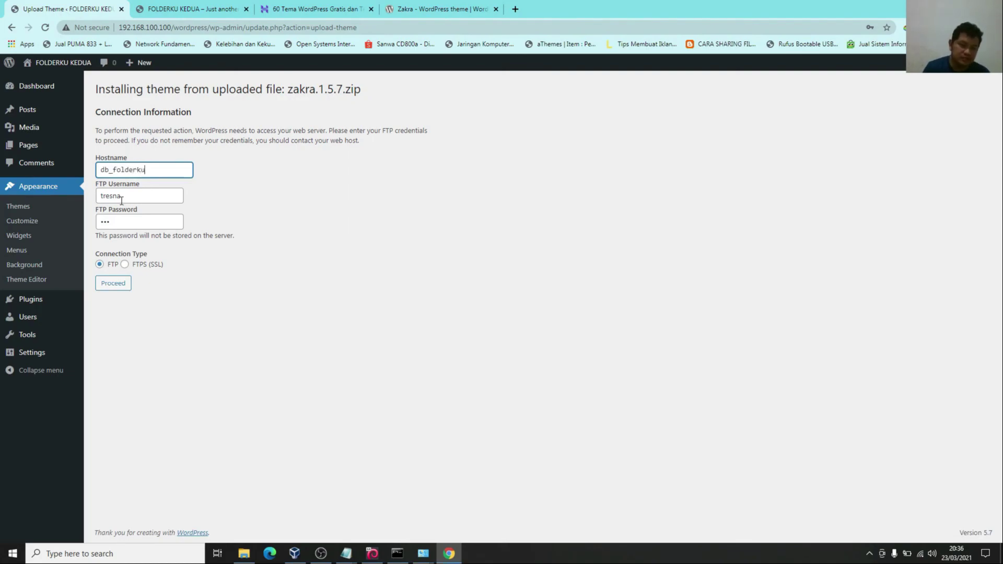
{"action": "left_click", "coordinate": [112, 283]}
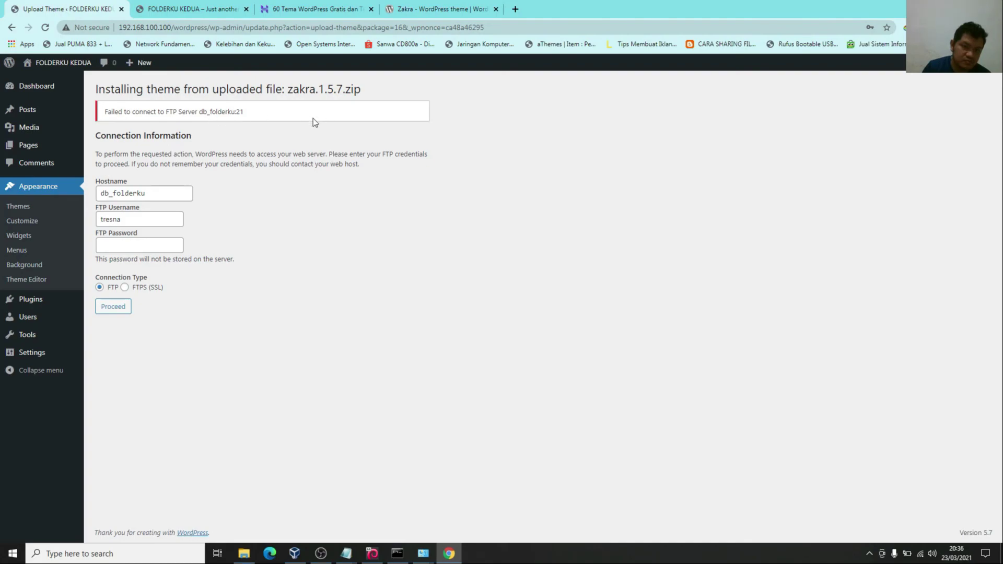
Step: Select the hostname value, then switch to the FOLDERKU KEDUA tab showing the Hello world! page
{"action": "left_click_drag", "start_coordinate": [166, 192], "coordinate": [50, 204]}
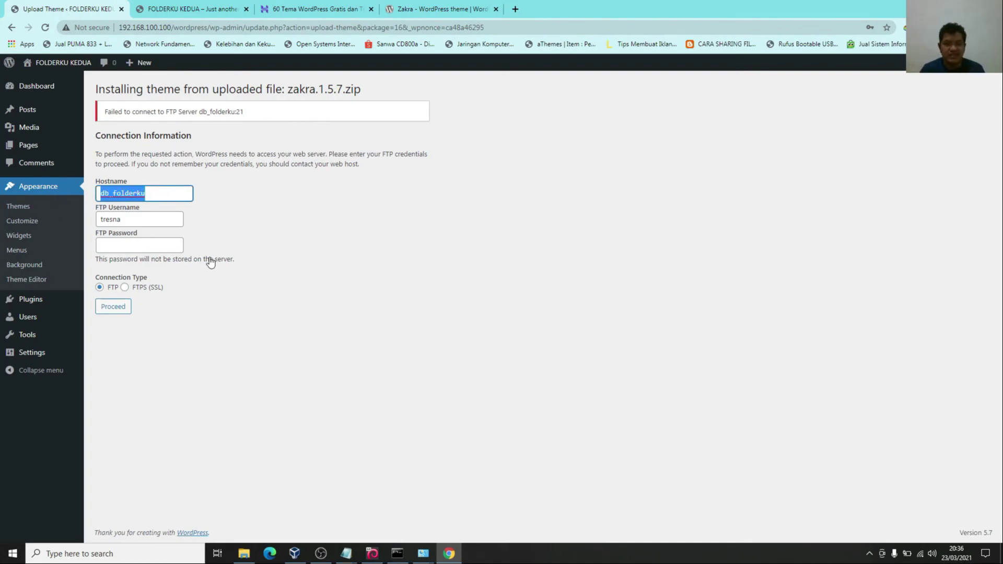
{"action": "left_click", "coordinate": [450, 246]}
{"action": "left_click", "coordinate": [194, 9]}
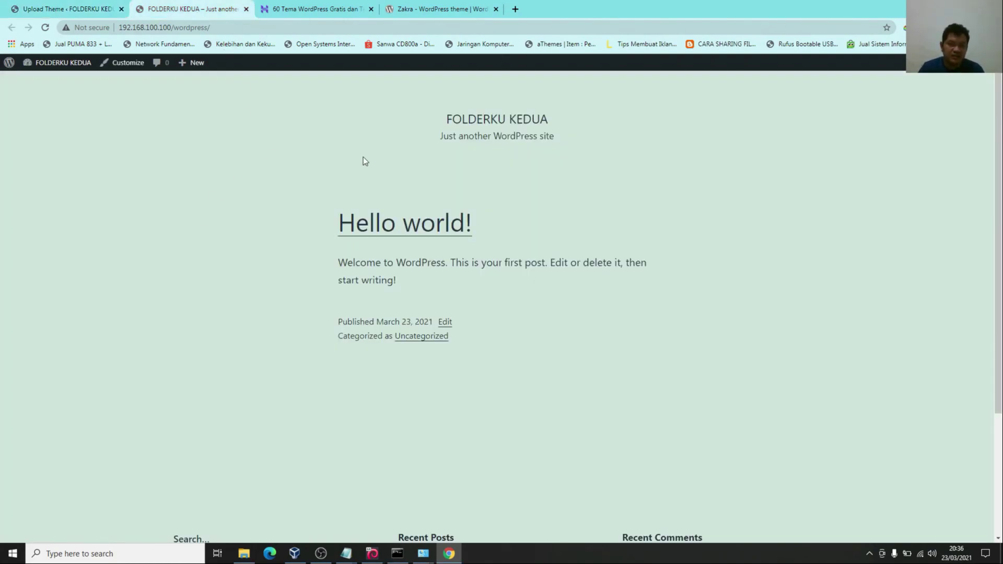